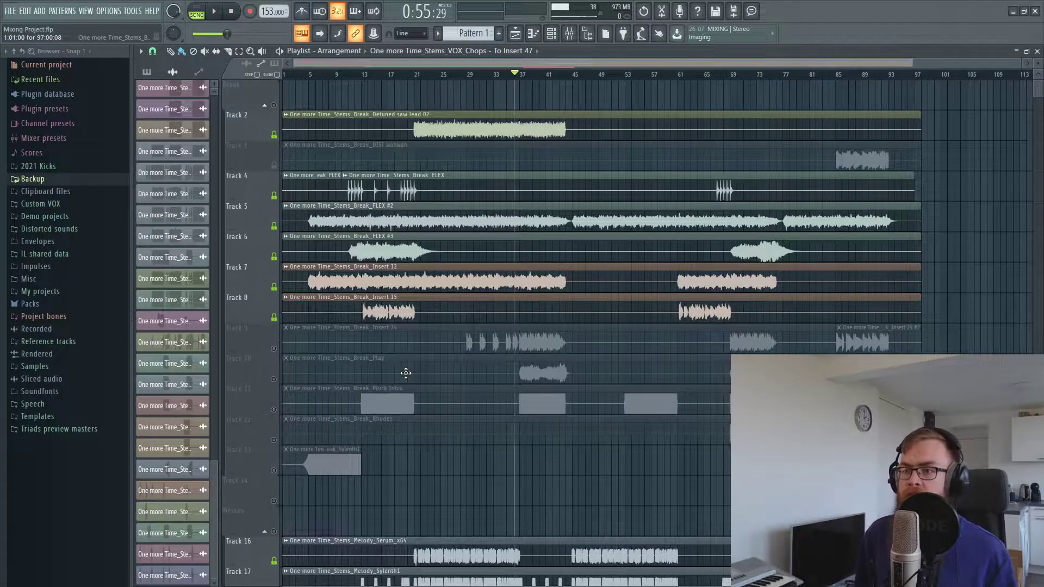
Select the Break_Insert 24 clip in the playlist and unmute its track, Track 9
drag(510, 325, 557, 382)
scroll(575, 358, down, 1)
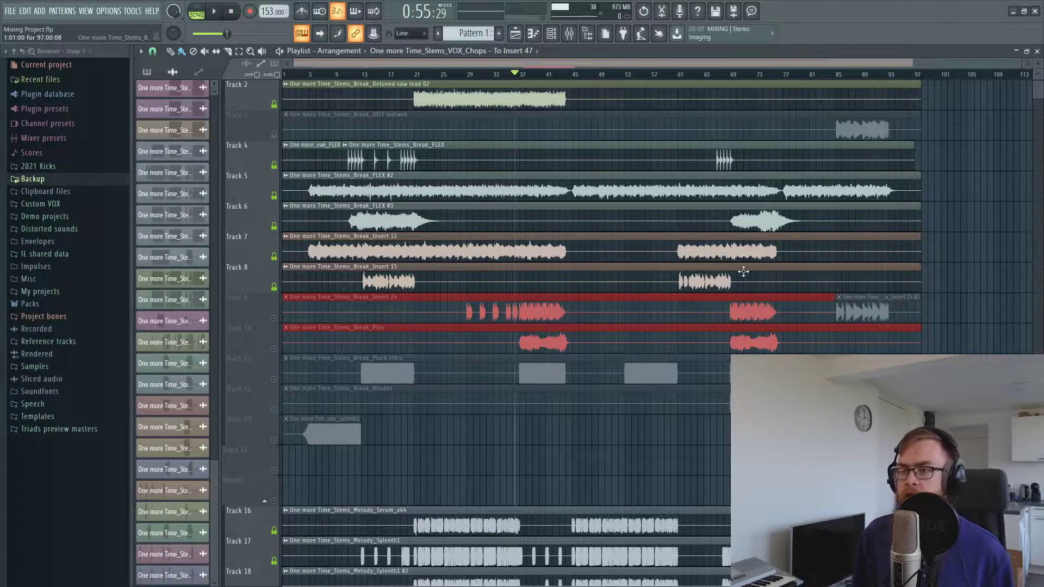
click(485, 318)
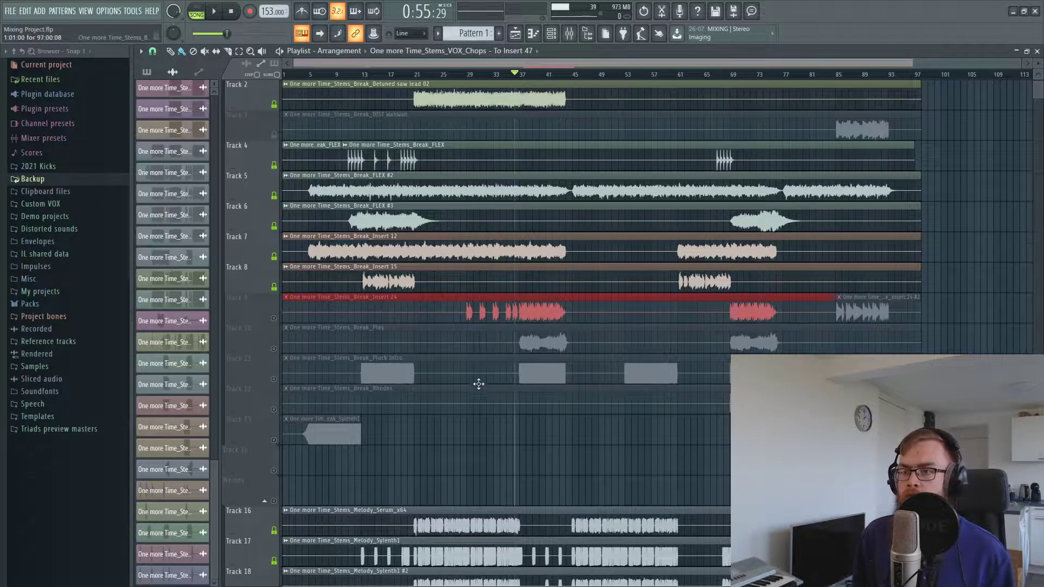
click(531, 338)
click(274, 319)
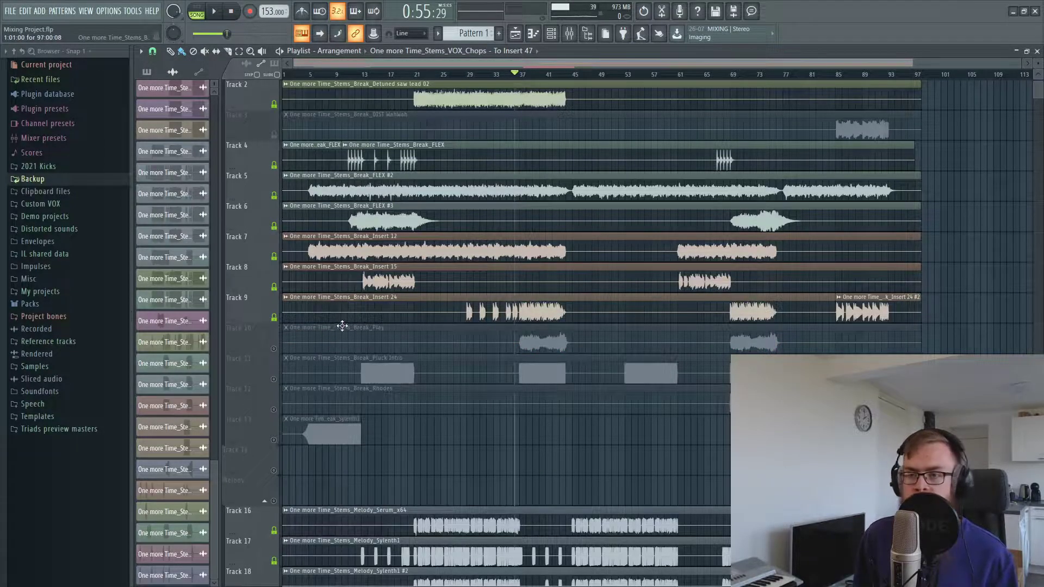
Solo the mixer track of the Break_Insert 24 stem and listen to it from bar 37
scroll(517, 82, up, 5)
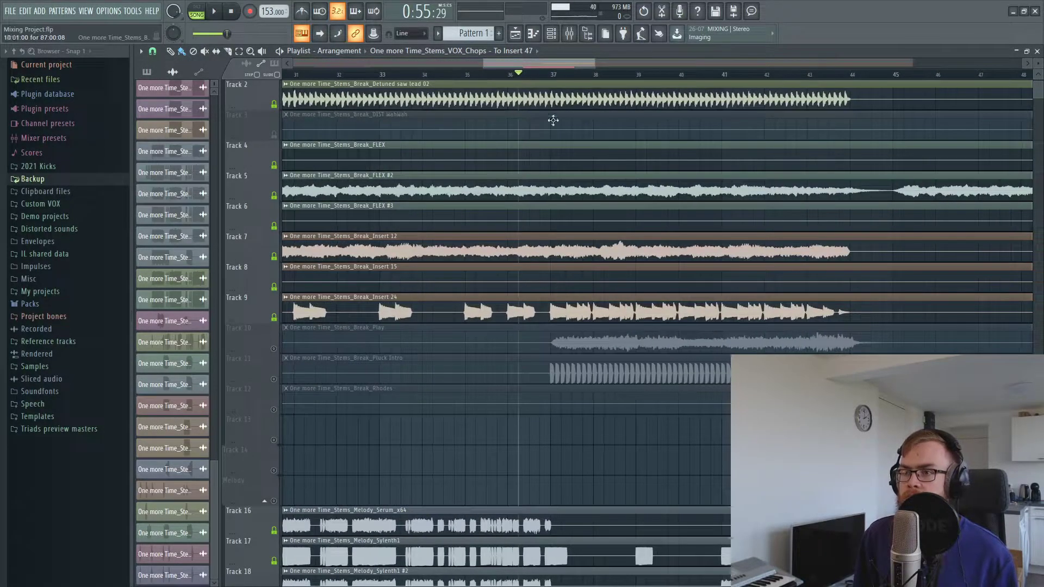
double_click(550, 304)
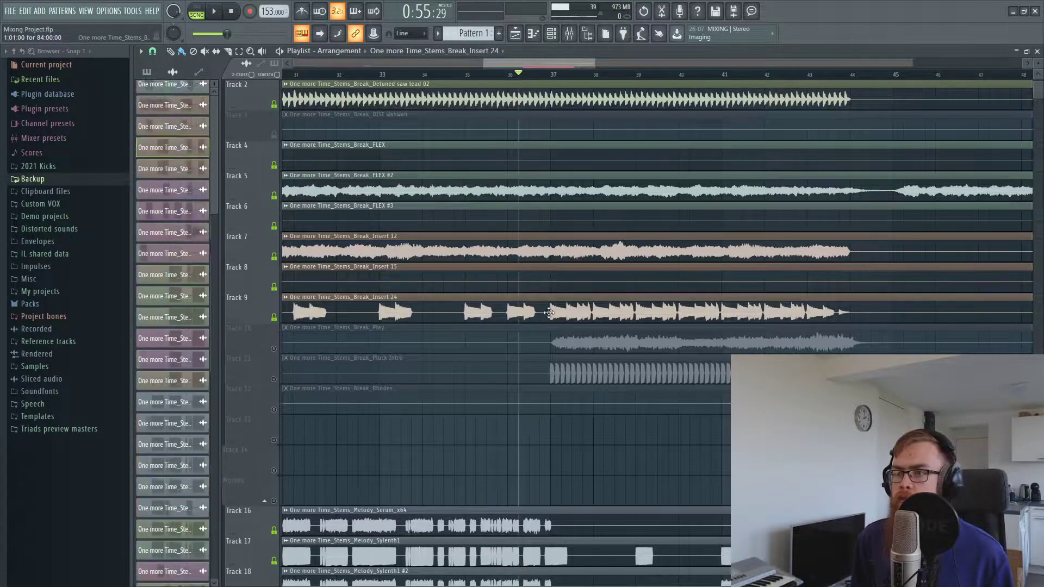
click(570, 33)
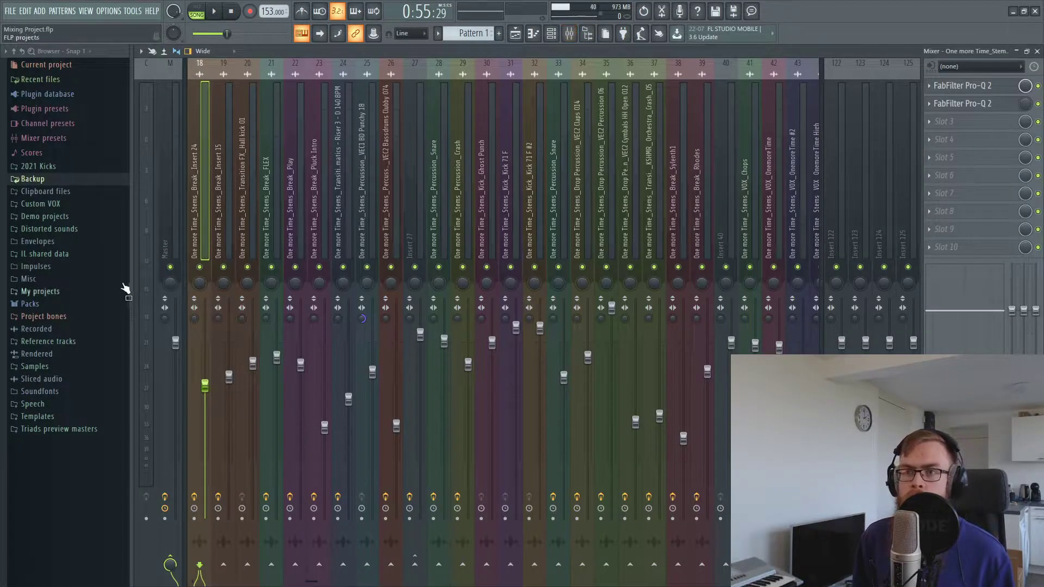
click(511, 41)
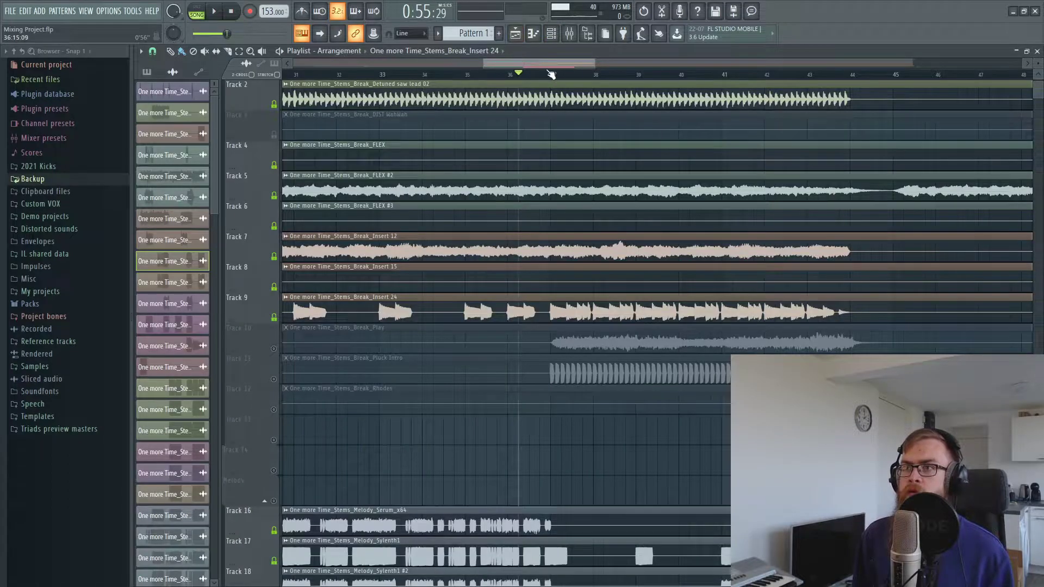
click(569, 34)
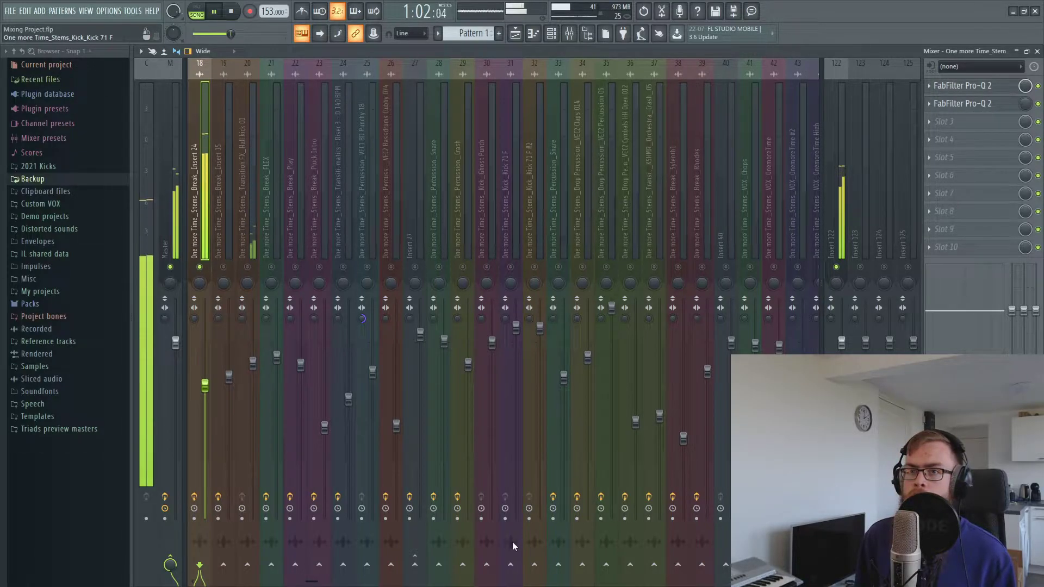
key(space)
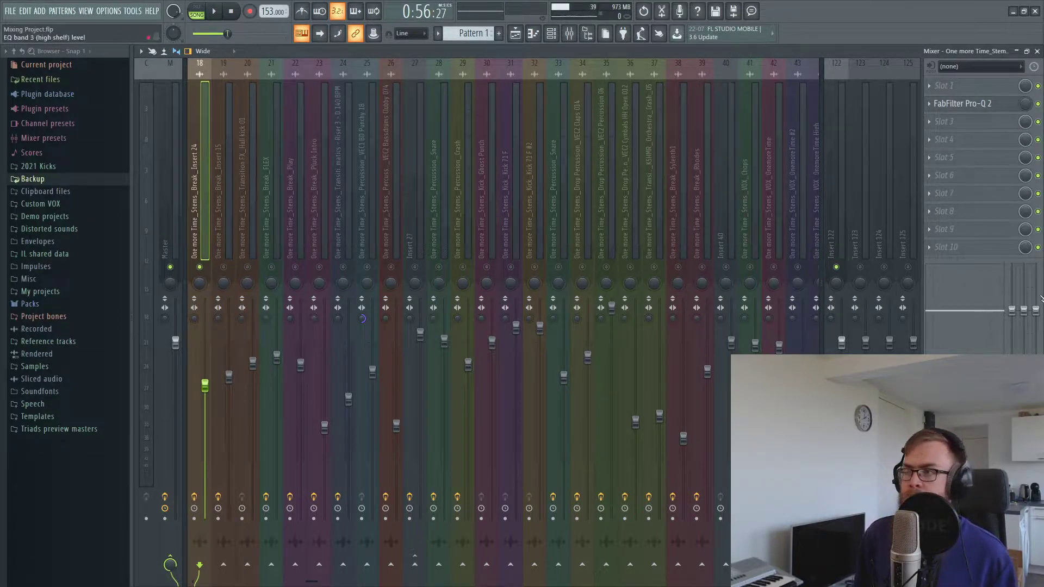
Examine the existing Pro-Q 2 low cut in slot 2 and the Break_Insert 24 #2 clip at bar 85
click(963, 105)
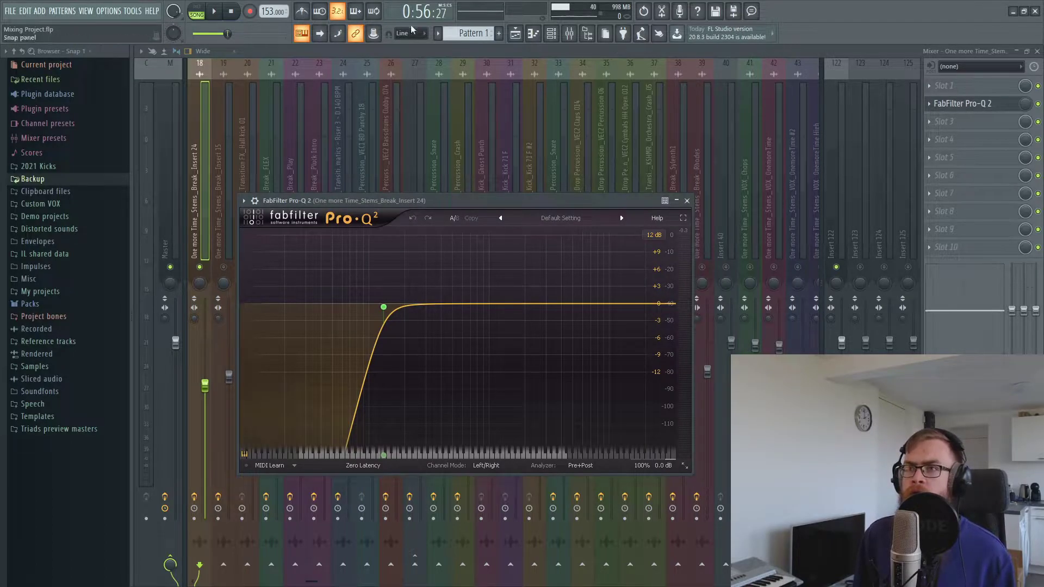
click(515, 34)
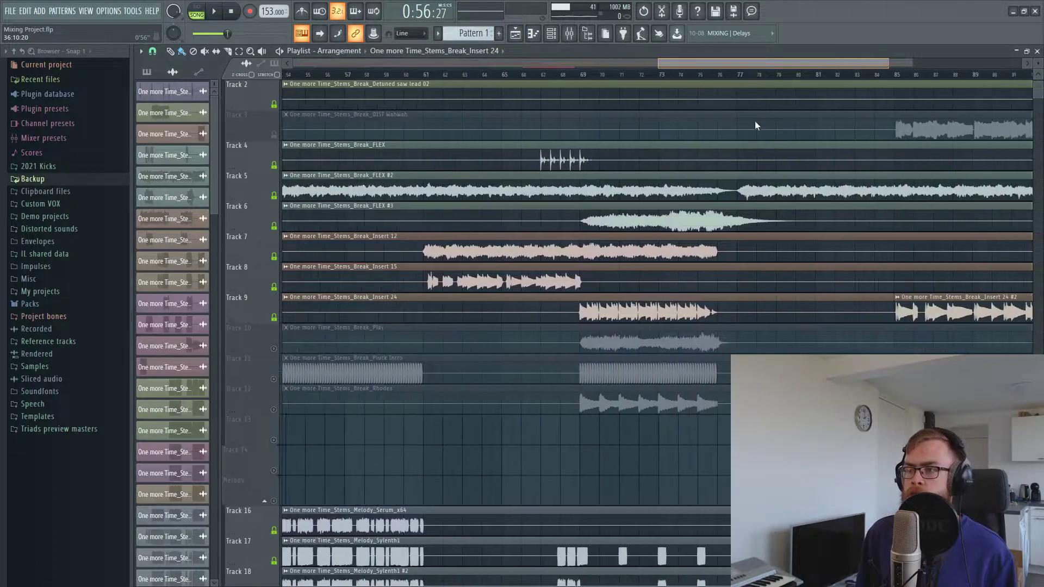
click(512, 443)
scroll(570, 438, down, 5)
click(571, 159)
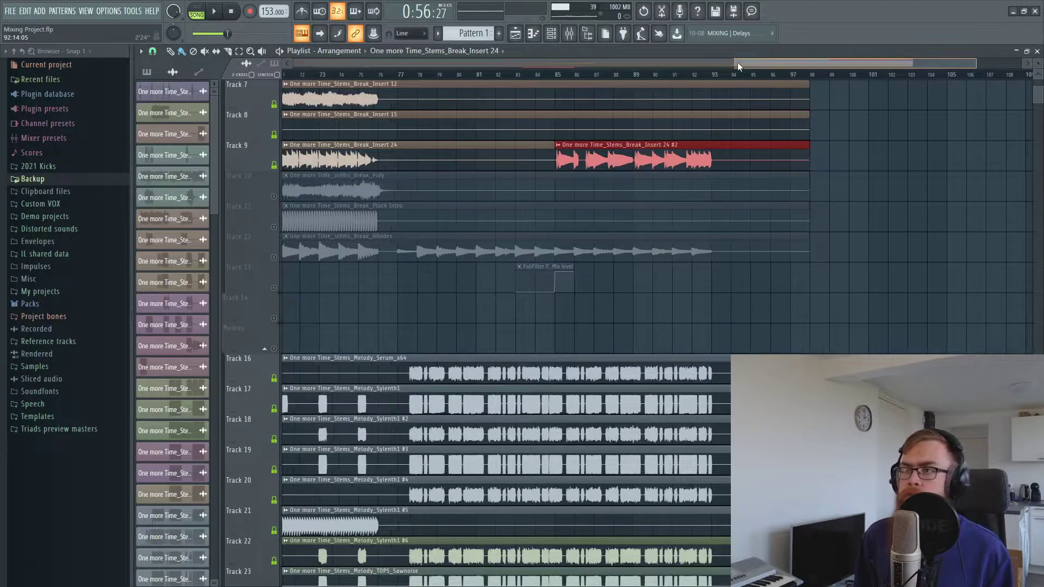
drag(758, 61, 560, 61)
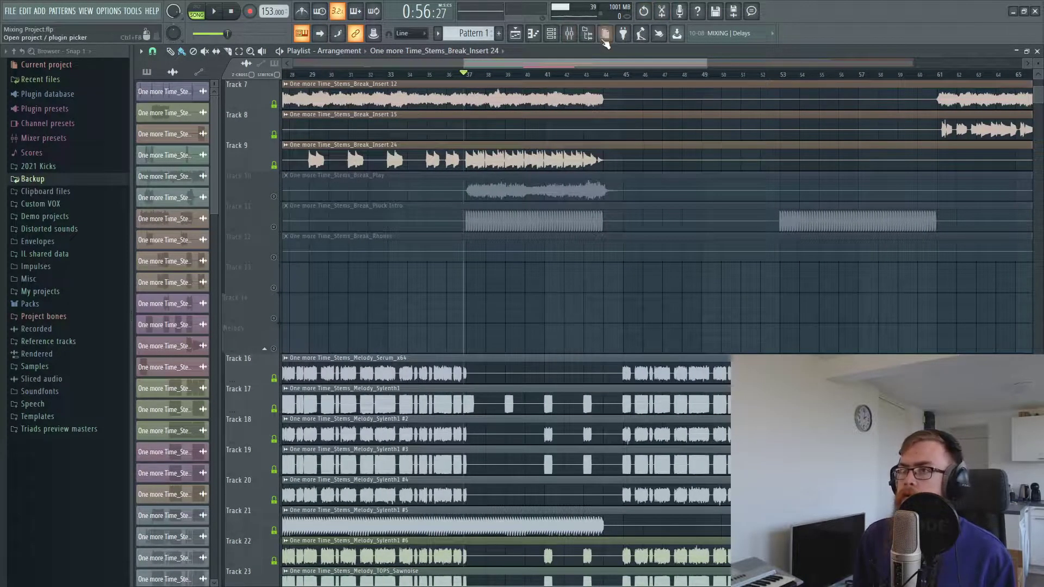
Load FabFilter Pro-Q 2 into effect slot 1 of Break_Insert 24 and add a Low Cut band at about 92 Hz
click(569, 33)
click(937, 85)
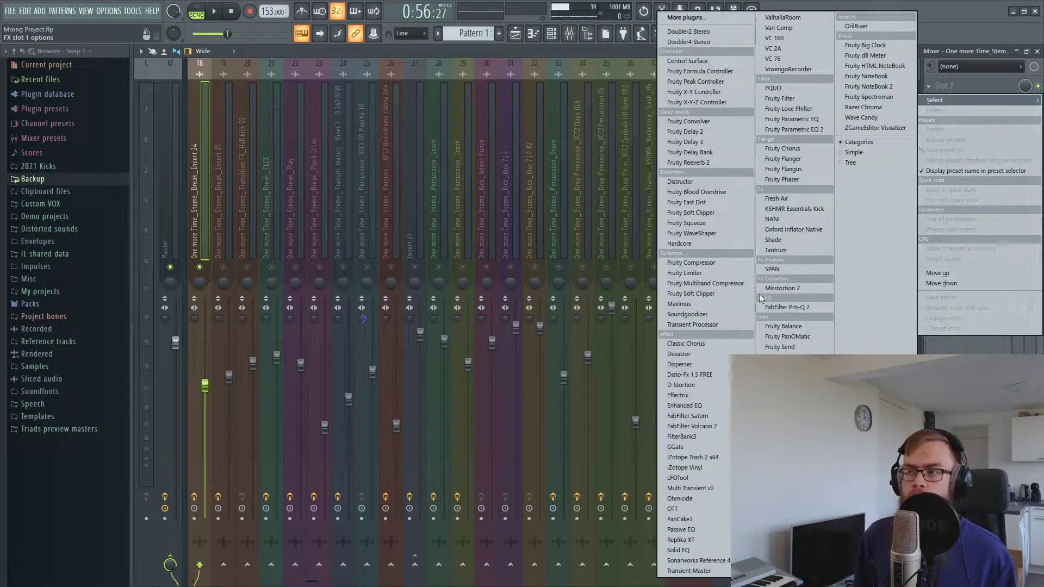
click(793, 318)
drag(355, 289, 351, 312)
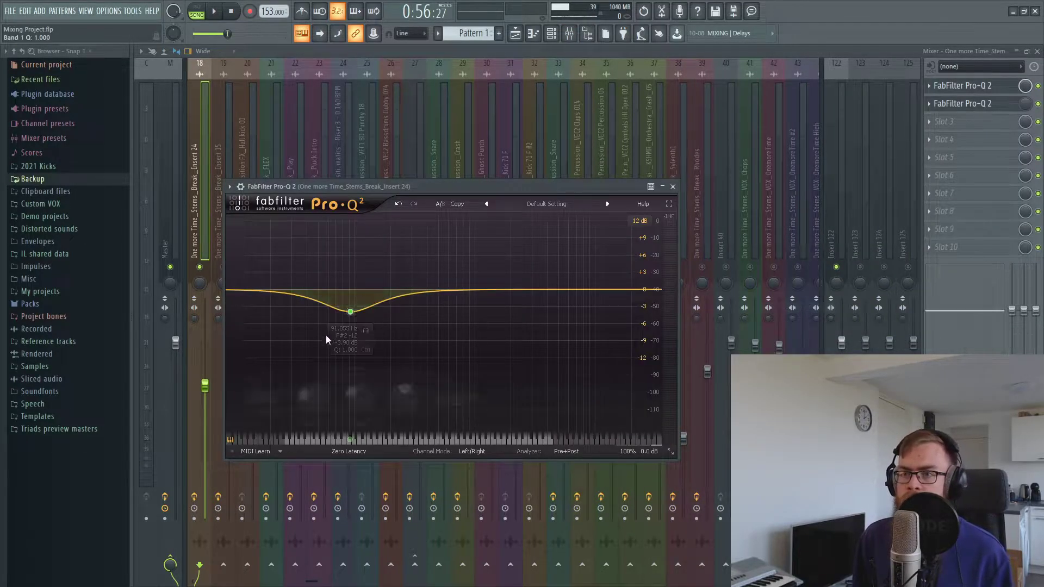
click(261, 399)
click(269, 437)
Move the low cut to about 131 Hz with a 24 dB/oct slope, checking it against playback
key(space)
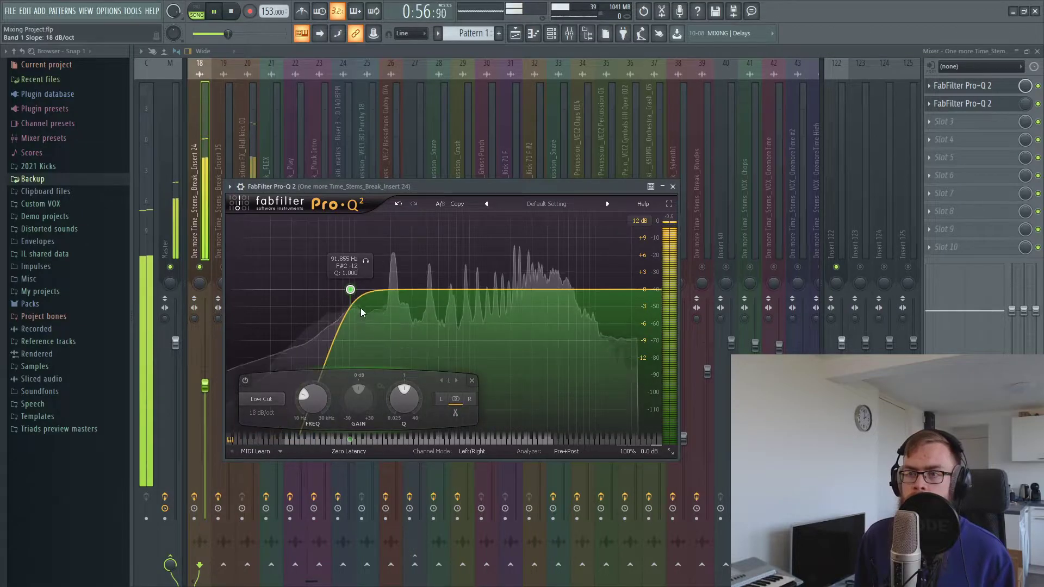
key(space)
drag(355, 296, 373, 296)
key(space)
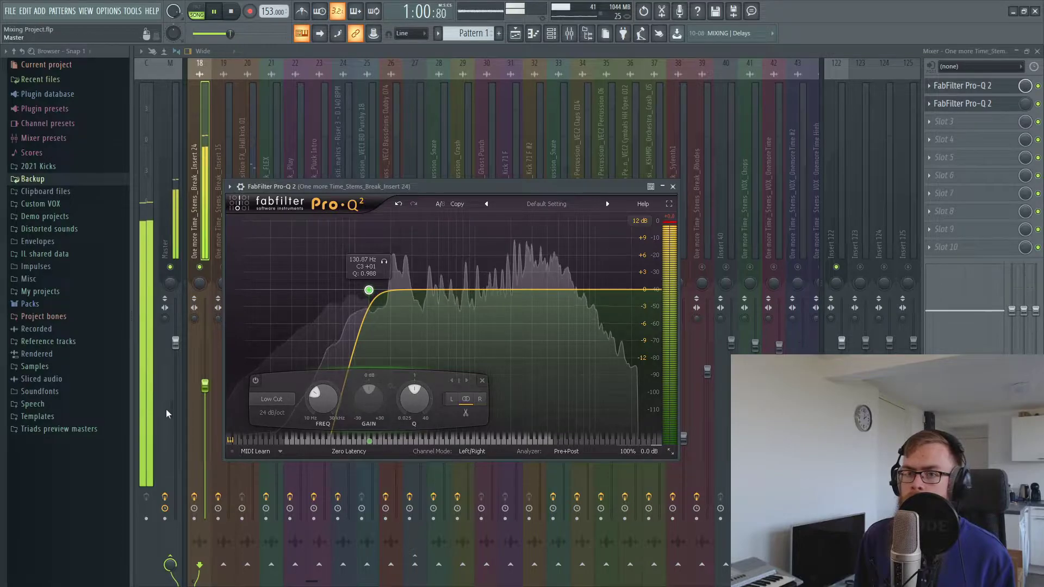
Reset the Break_Insert 24 mixer fader to its default level and stop playback
right_click(205, 385)
click(220, 394)
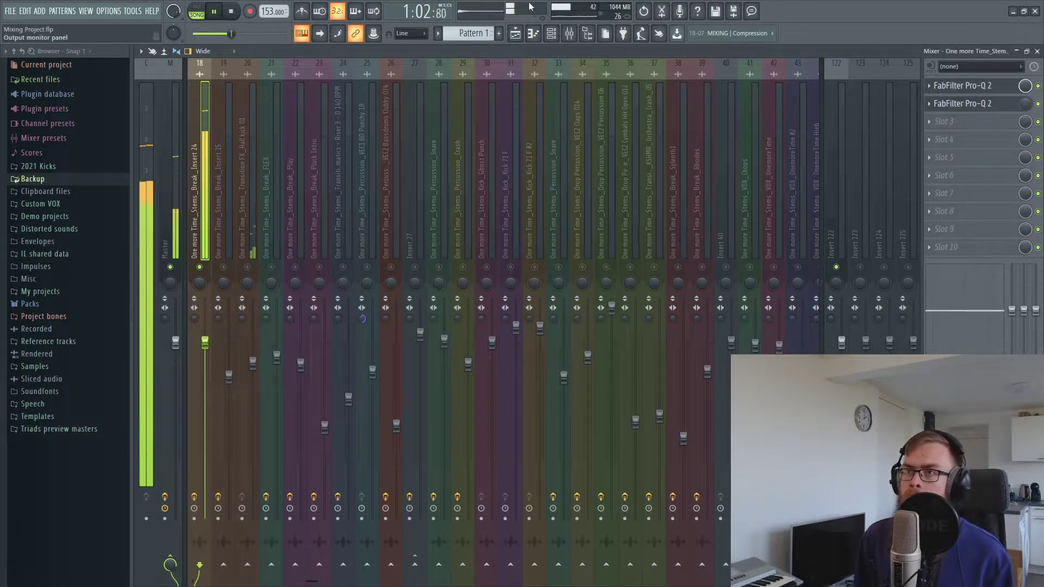
key(space)
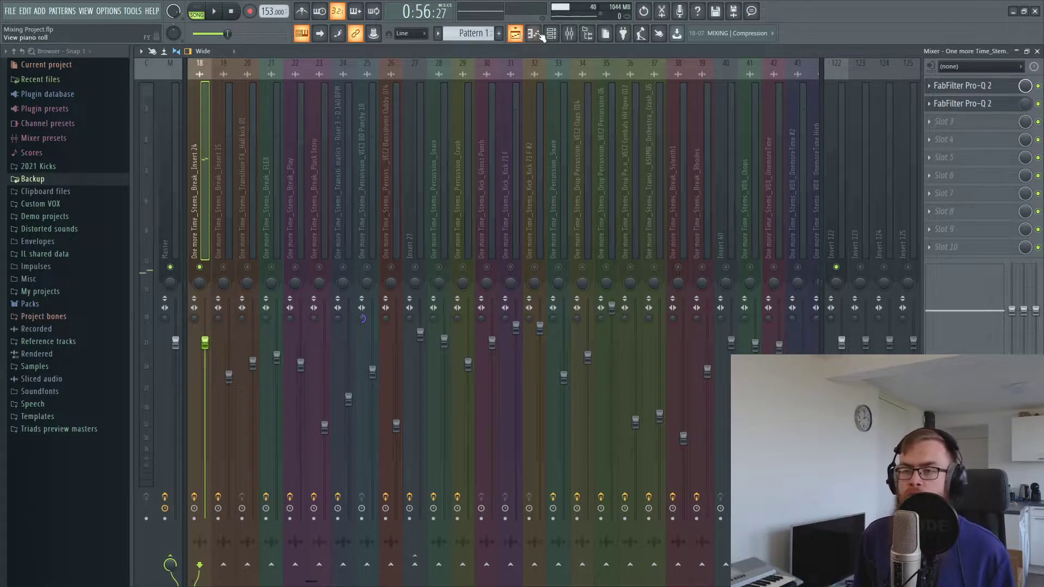
Unsolo the mixer tracks and lower the Break_Insert 24 fader slightly while playing the full mix from bar 35
right_click(438, 267)
right_click(439, 266)
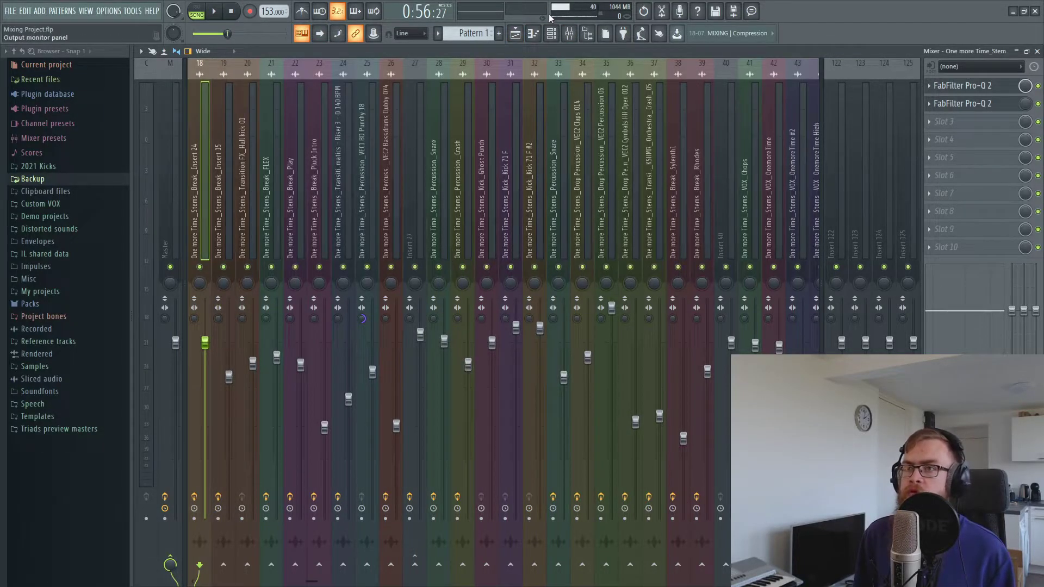
click(515, 33)
click(426, 81)
scroll(426, 76, up, 3)
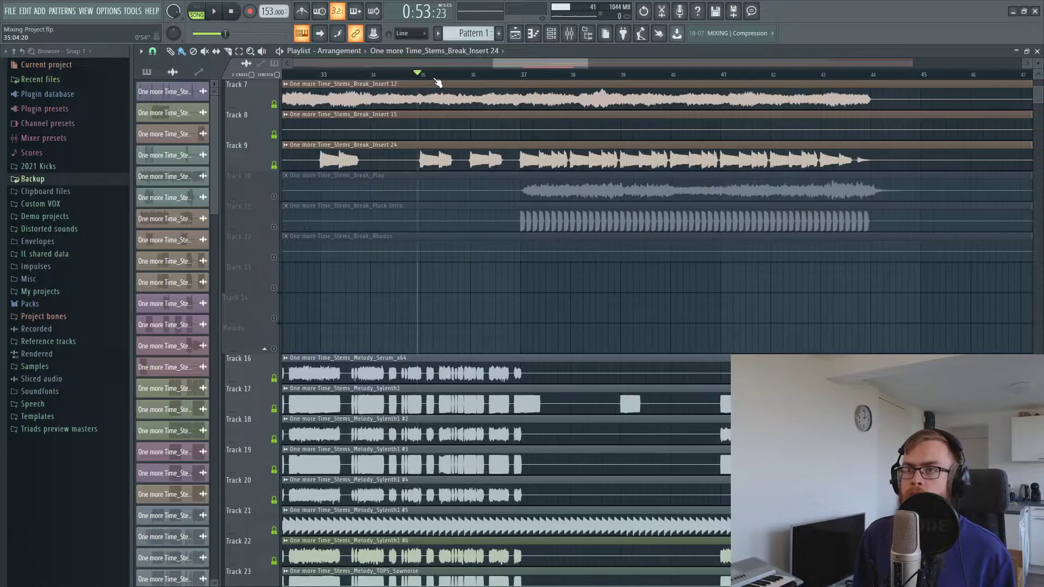
key(space)
key(F9)
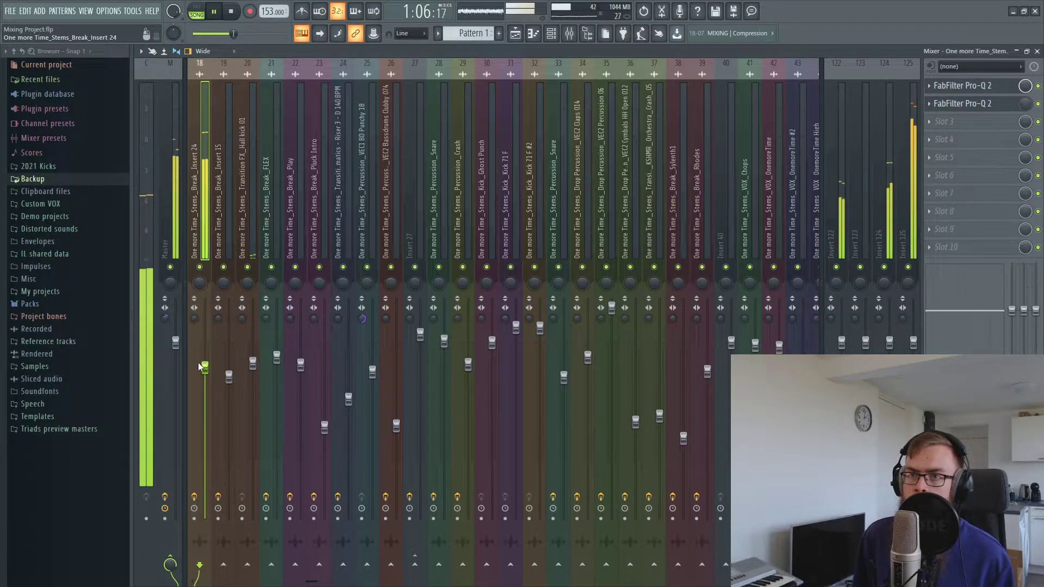
key(space)
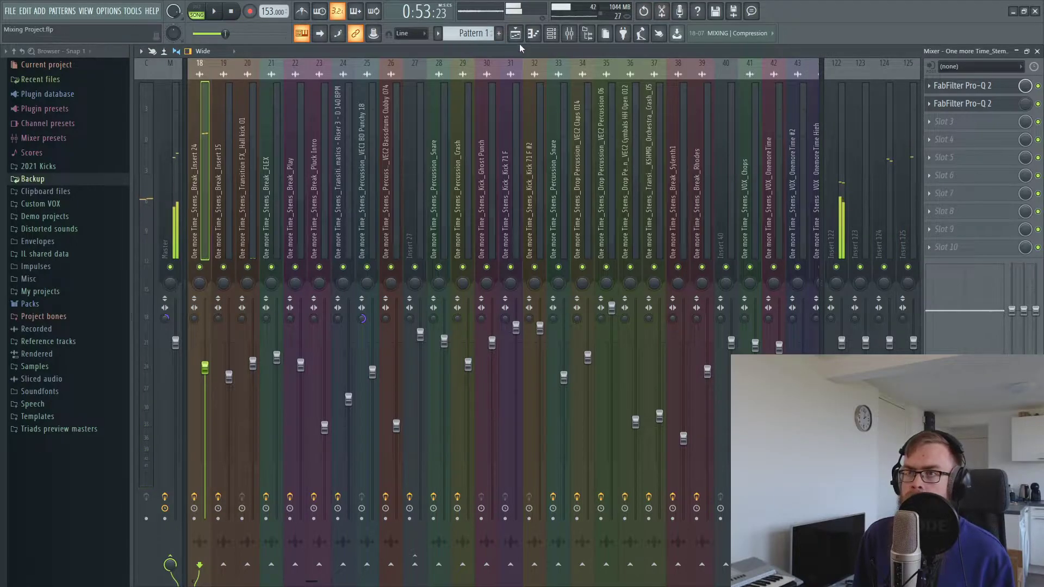
Solo Break_Insert 24 in the mixer again and load FabFilter Saturn into its effect slot 3
click(515, 35)
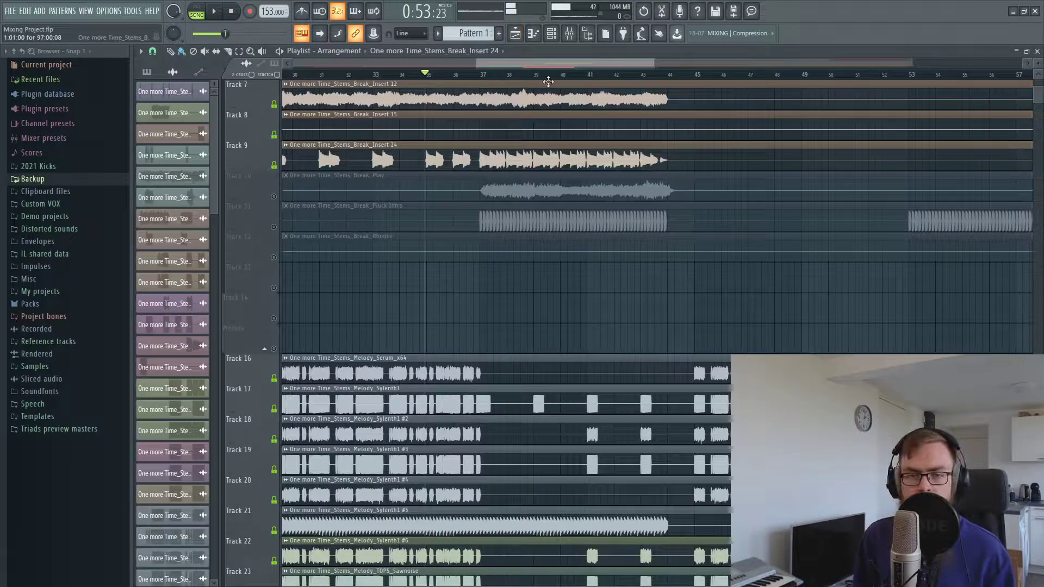
scroll(547, 81, up, 3)
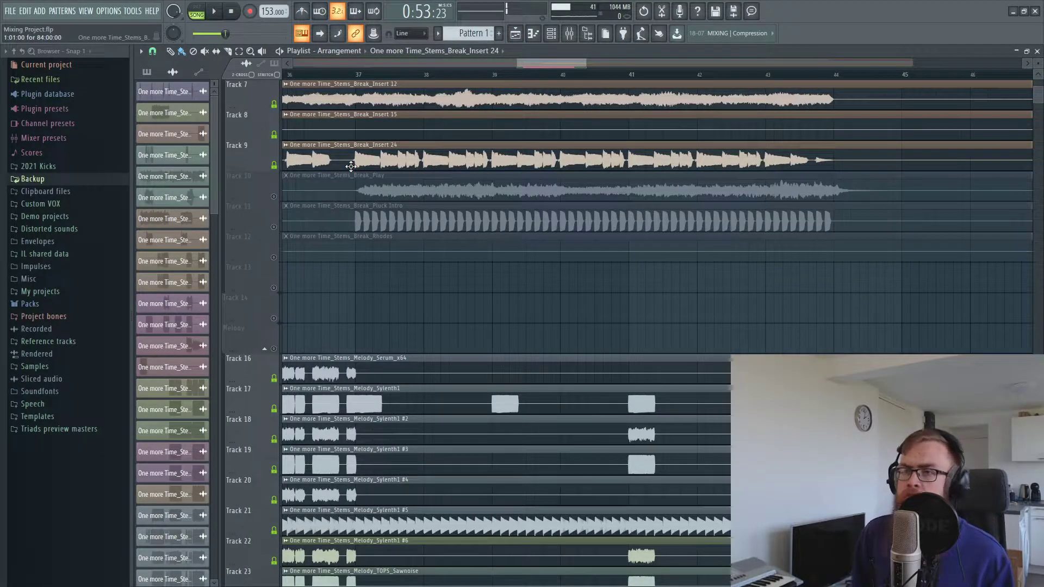
click(568, 33)
right_click(199, 267)
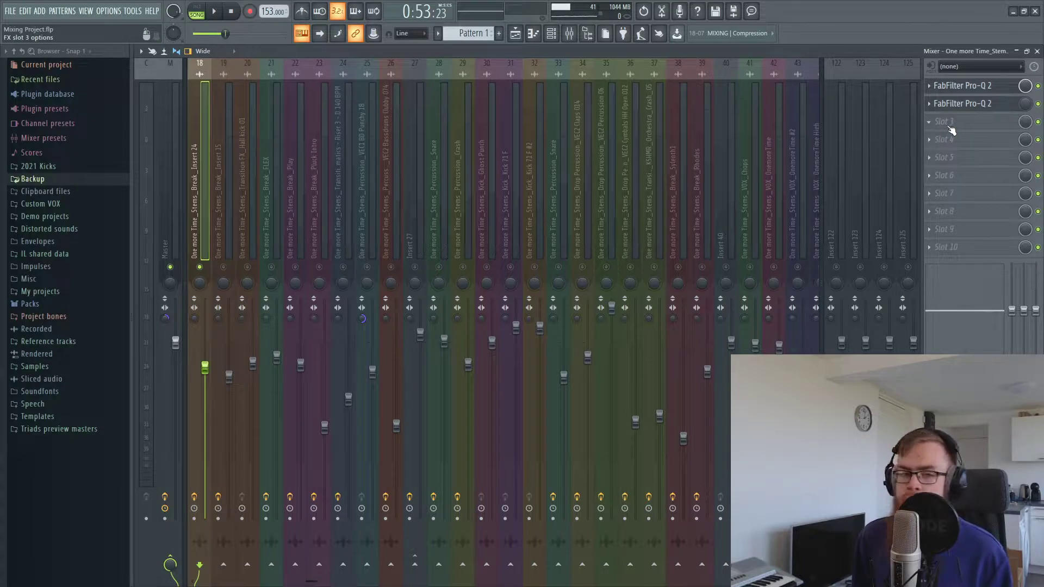
click(946, 121)
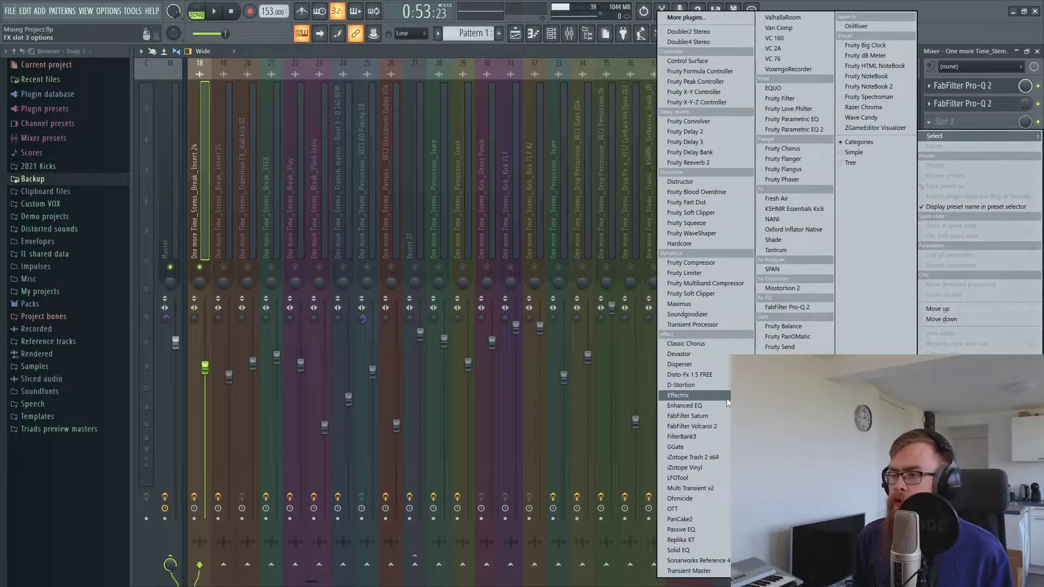
click(700, 416)
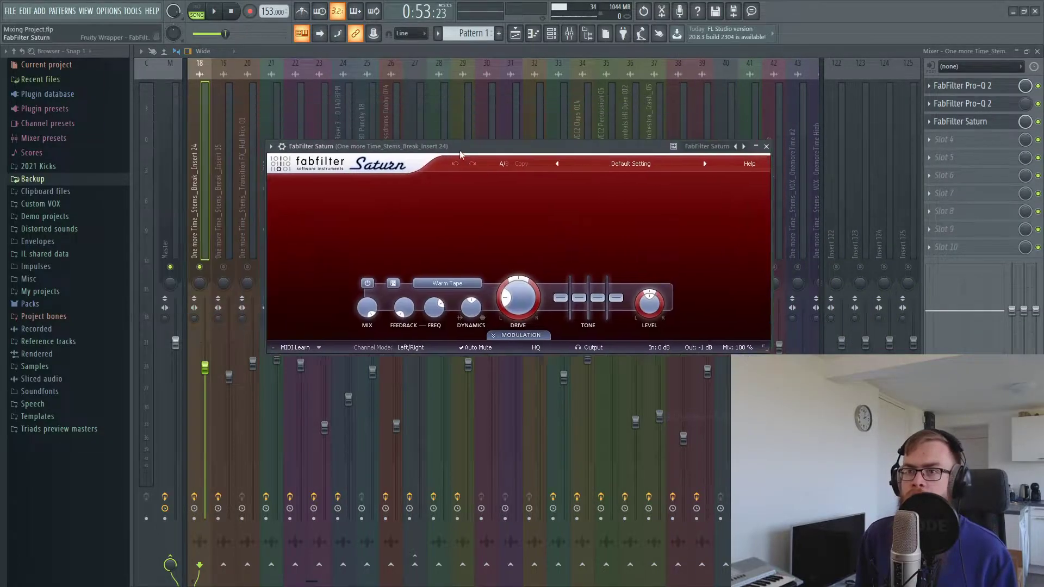
Set Saturn to the Clean Tube style with dynamics at about 0.78, and play the soloed stem
click(441, 359)
click(457, 371)
drag(461, 393, 475, 332)
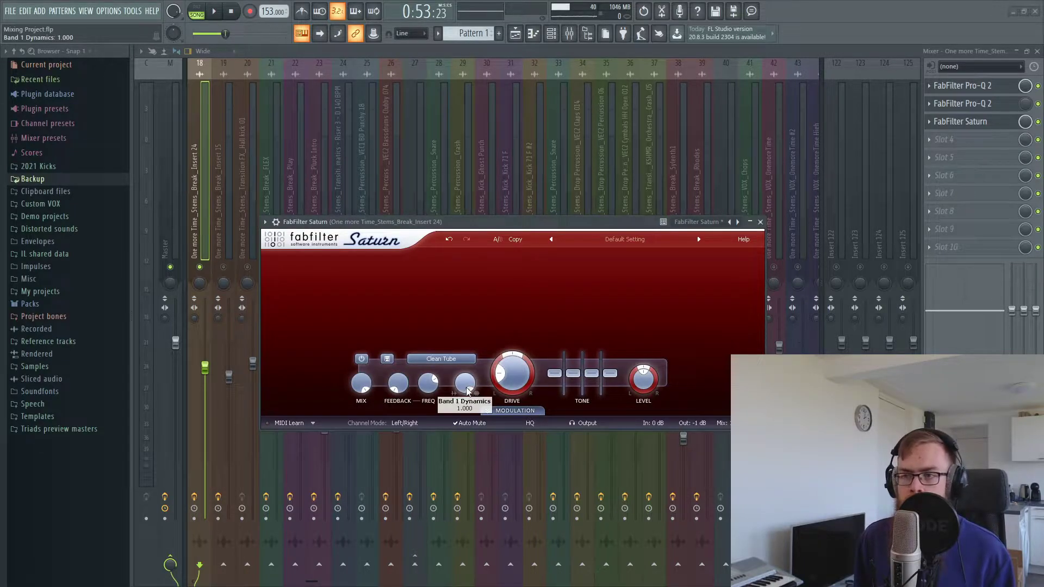
drag(471, 402, 465, 405)
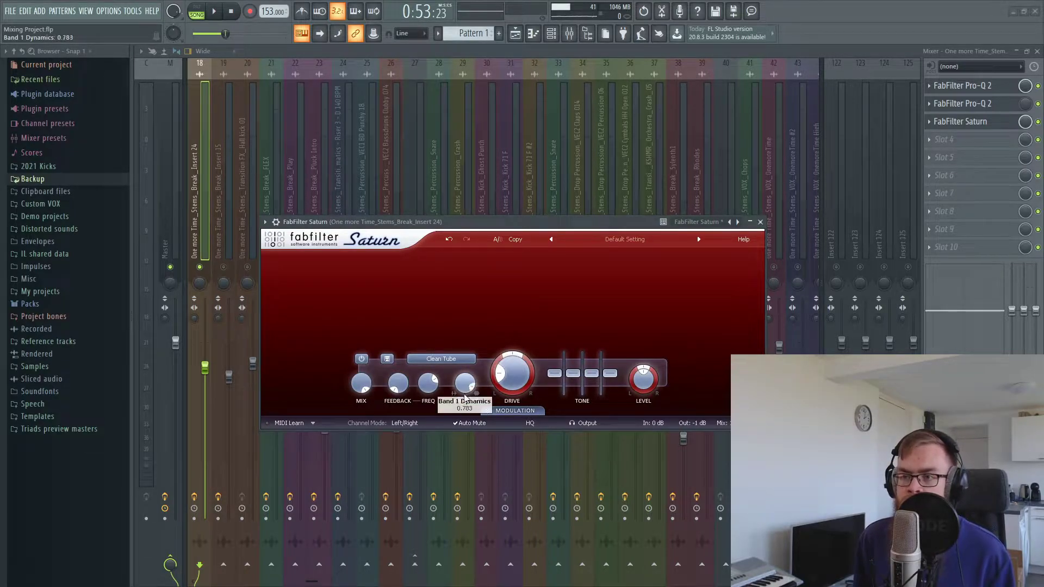
key(space)
click(760, 222)
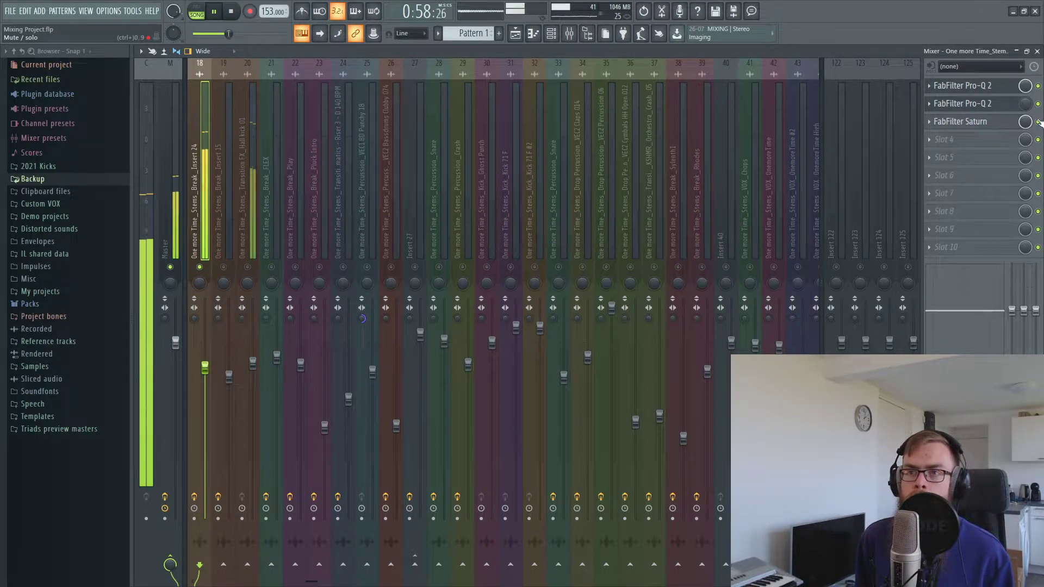
Set Saturn's output level to 0 dB and its drive to about 32%, and return to the playlist
click(955, 127)
drag(694, 401, 694, 403)
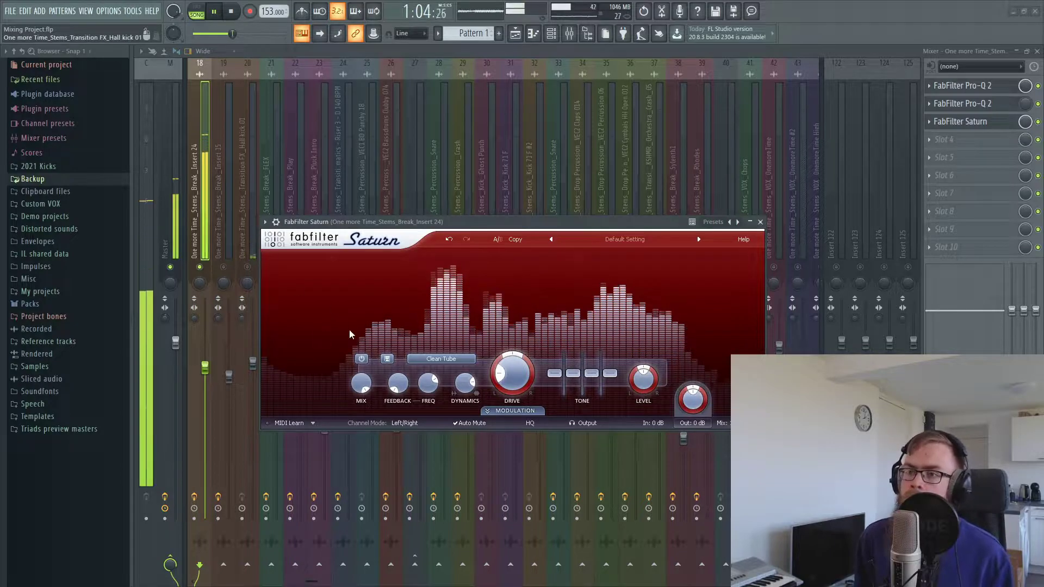
mouse_move(513, 353)
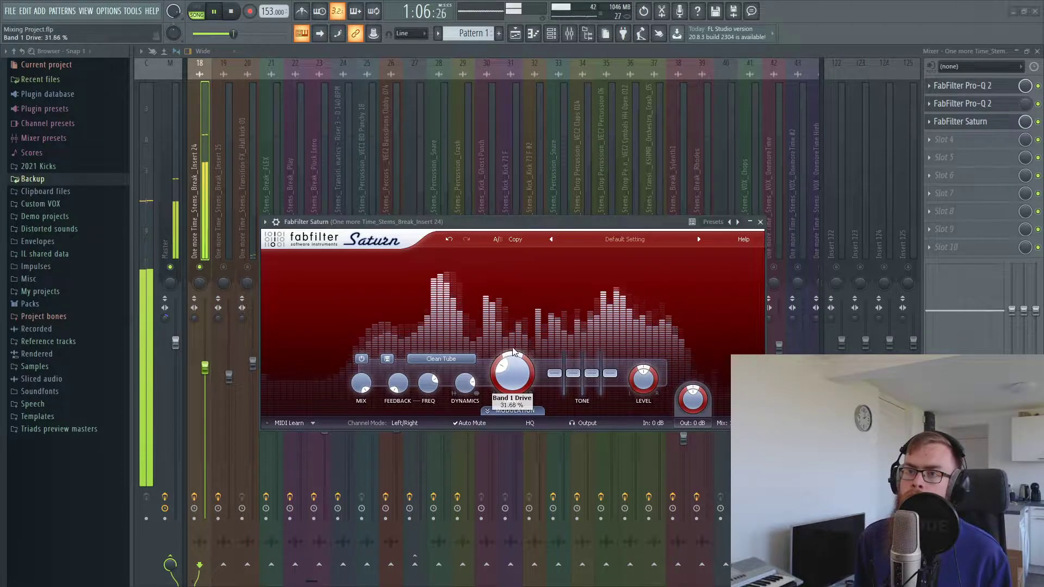
click(760, 222)
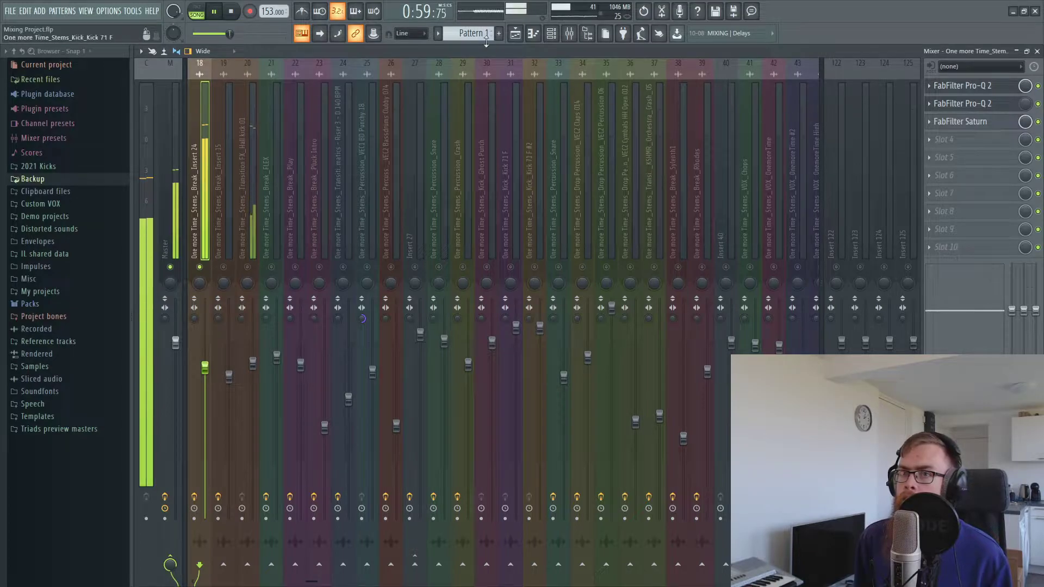
click(515, 36)
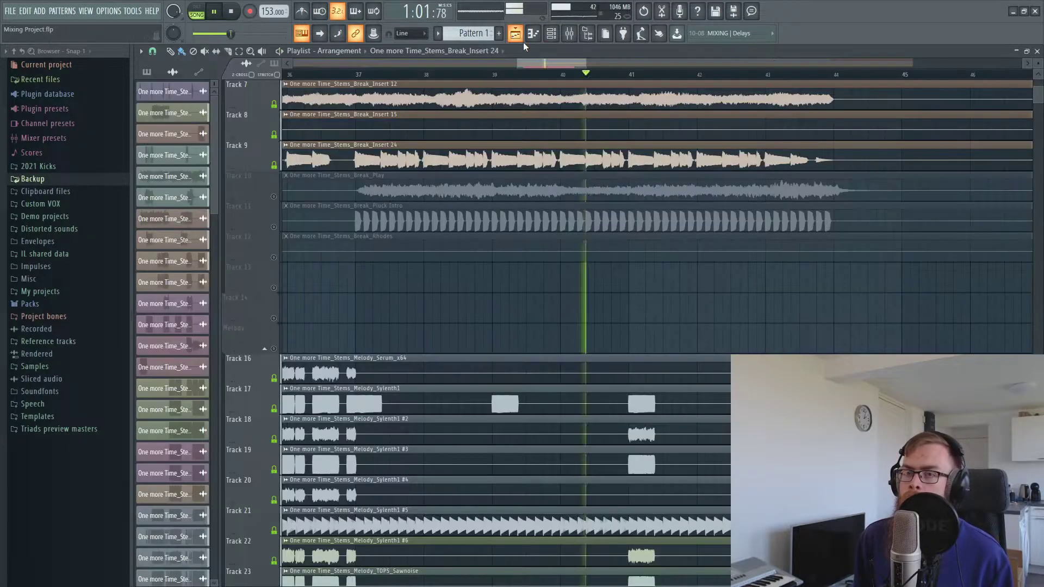
Unsolo Break_Insert 24 in the mixer and lower its fader slightly, checking the level by replaying the full mix
key(space)
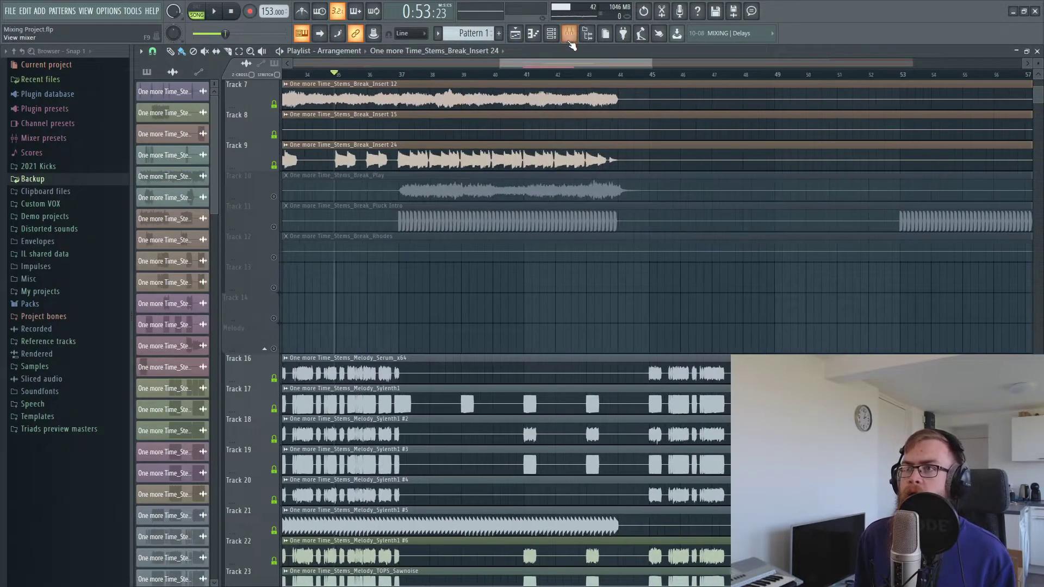
click(570, 38)
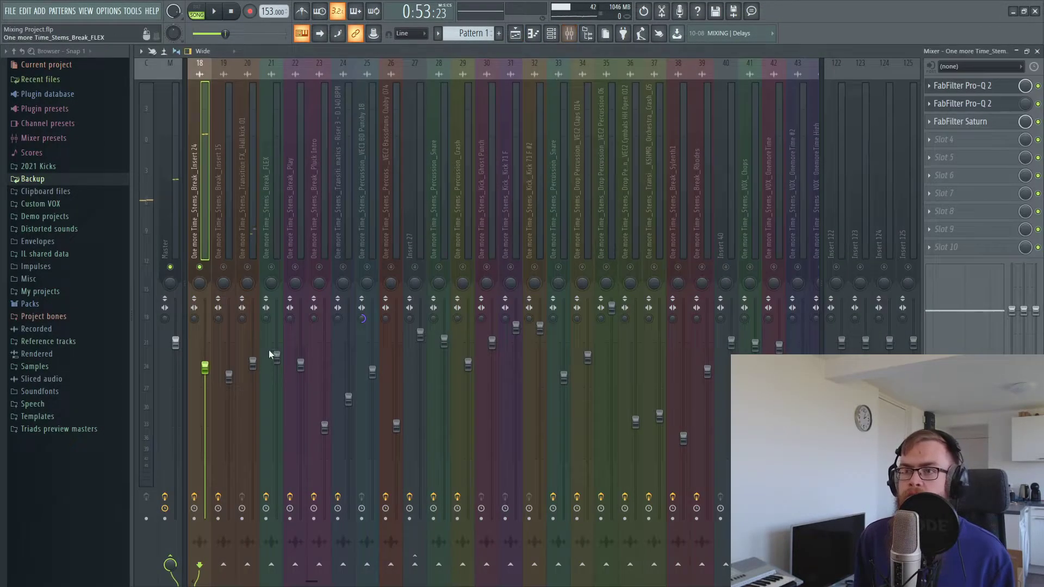
right_click(237, 265)
right_click(238, 265)
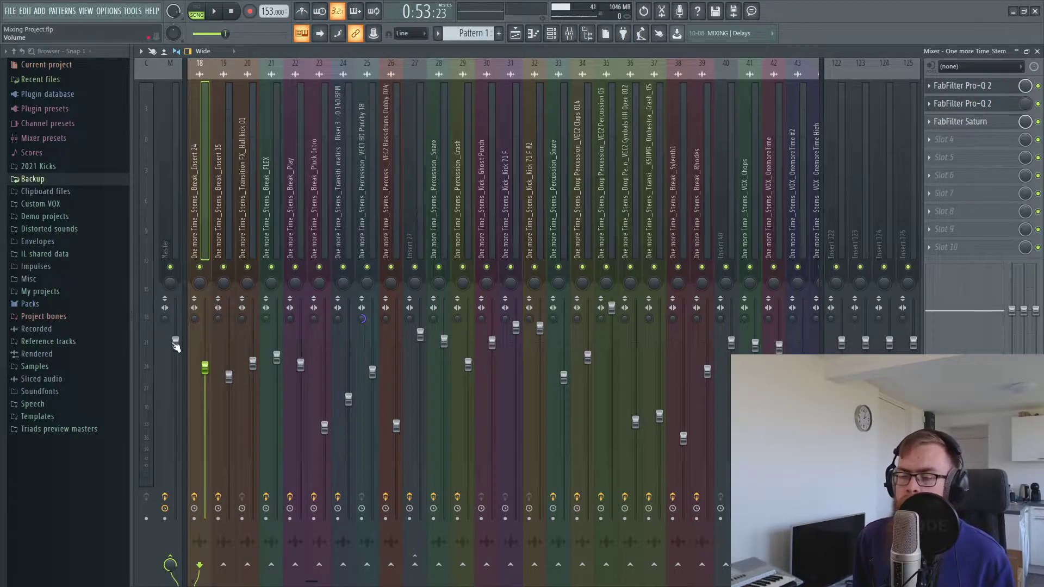
key(space)
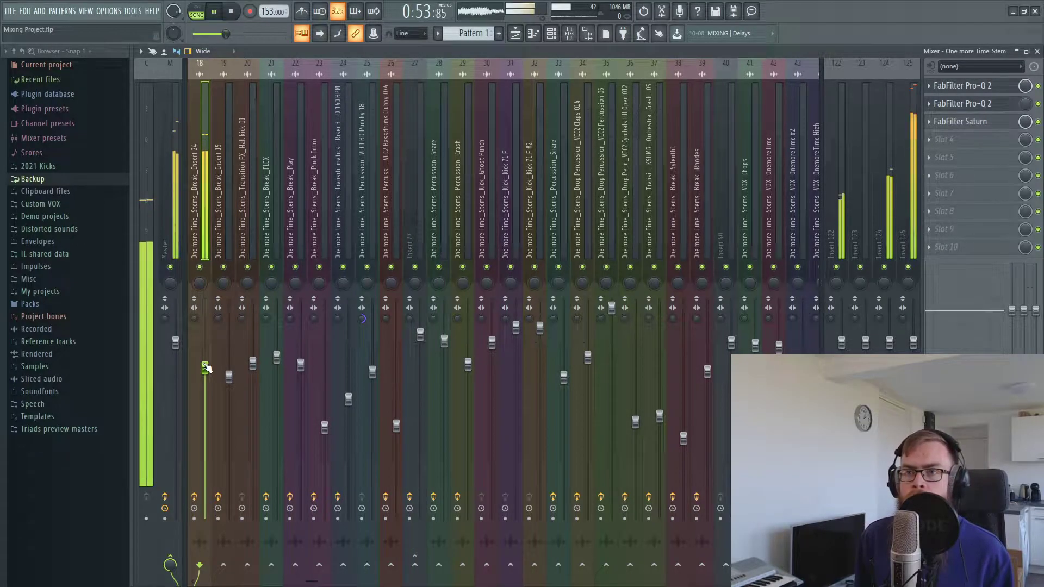
drag(205, 367, 207, 376)
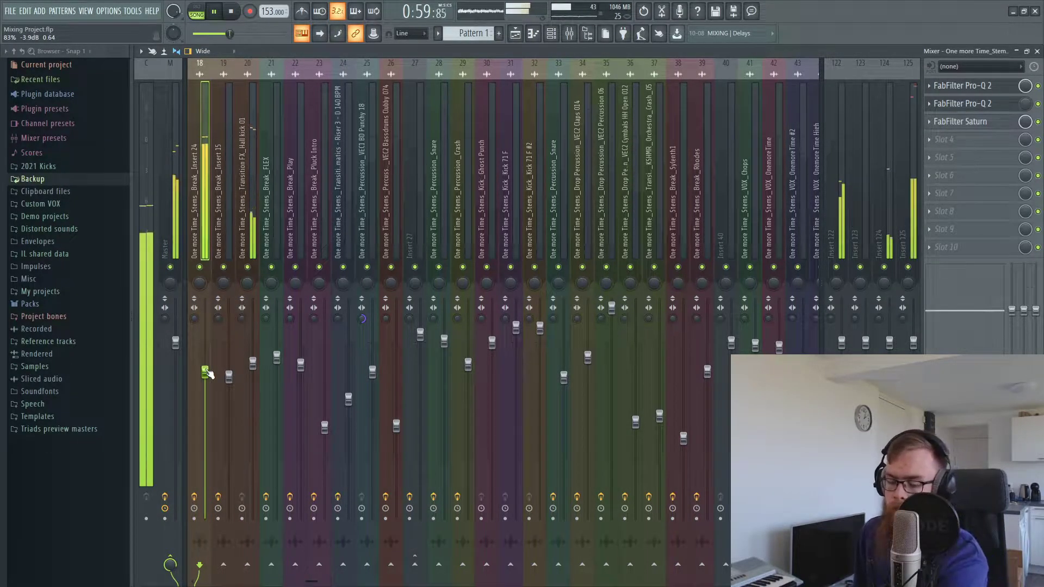
drag(207, 376, 207, 376)
key(space)
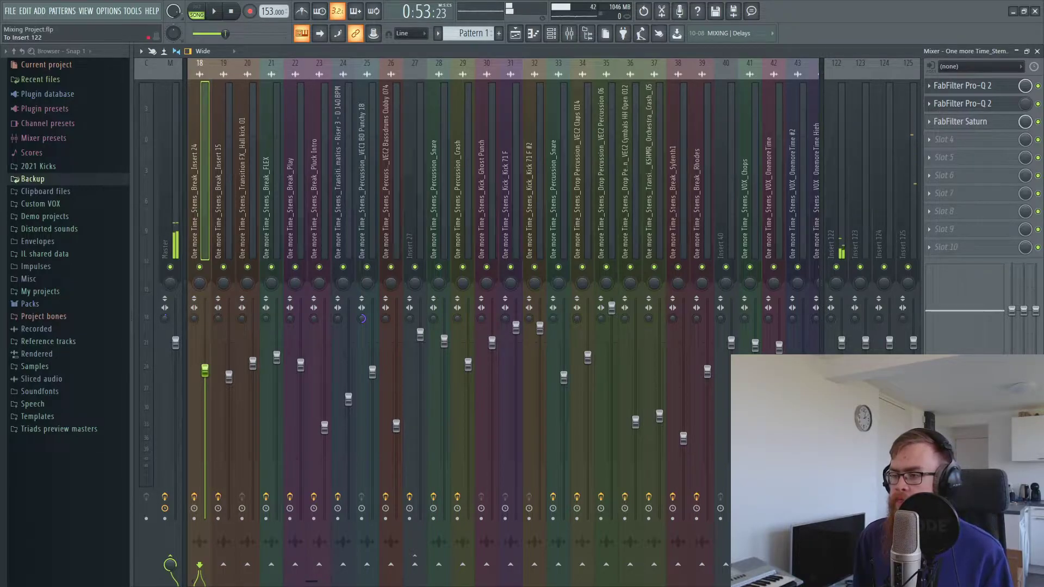
key(space)
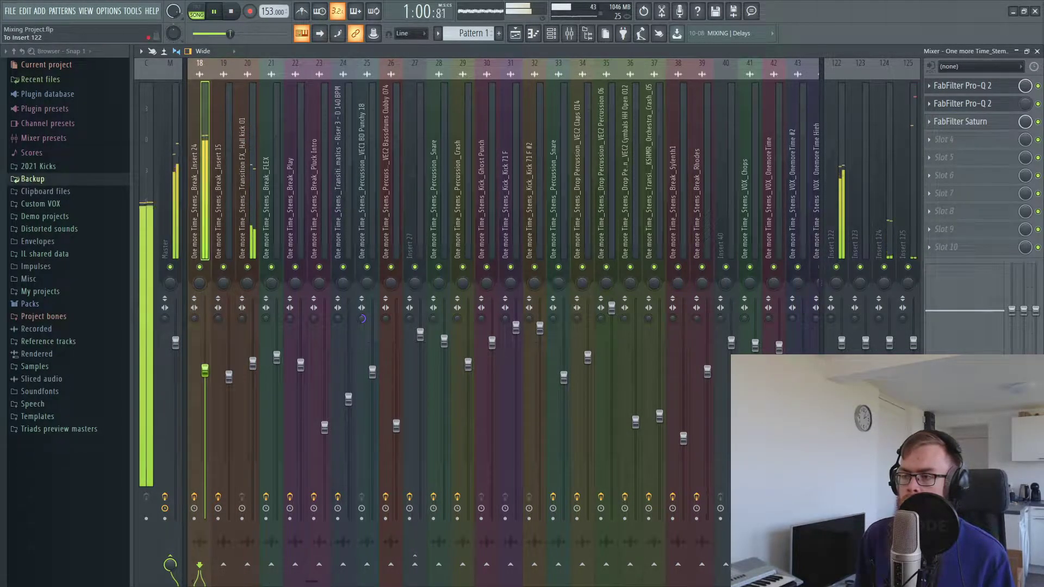
key(space)
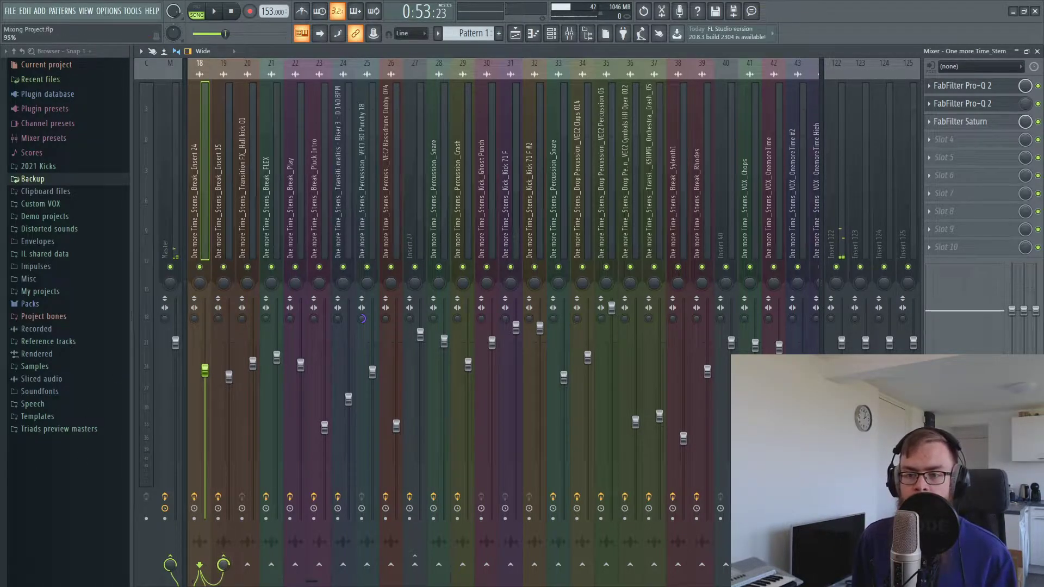
click(223, 566)
Play the full mix from just before bar 29 to hear how loud the first Break_Insert 24 hits are
click(512, 38)
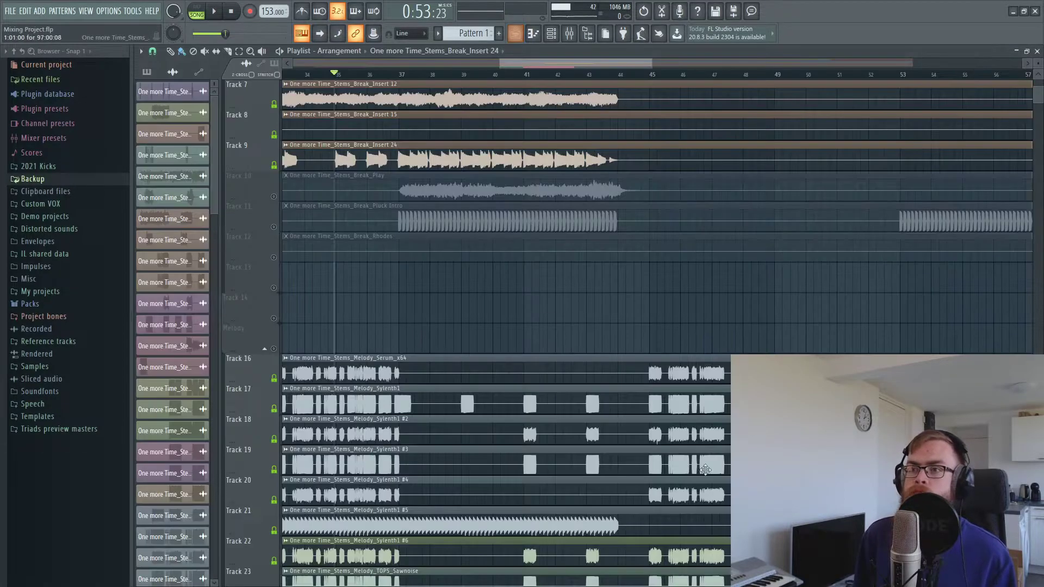
key(space)
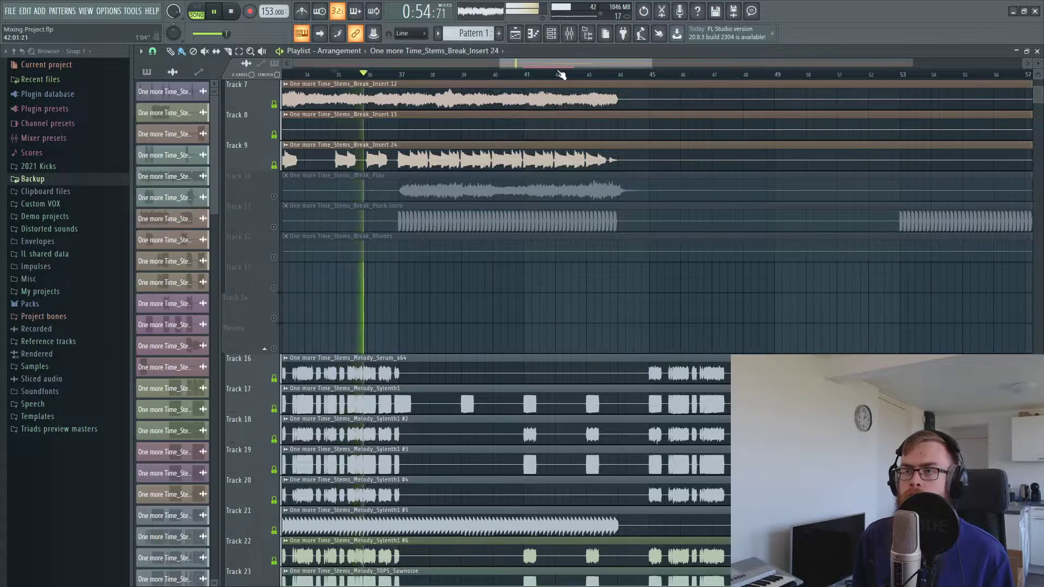
scroll(563, 75, down, 2)
scroll(563, 75, down, 3)
key(space)
click(400, 75)
scroll(398, 74, up, 5)
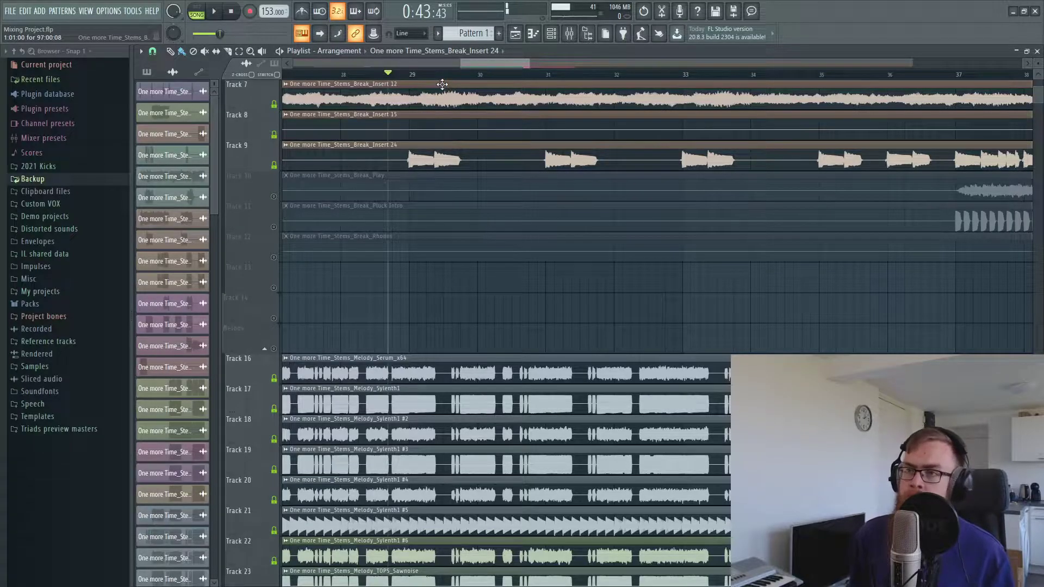
scroll(452, 80, down, 4)
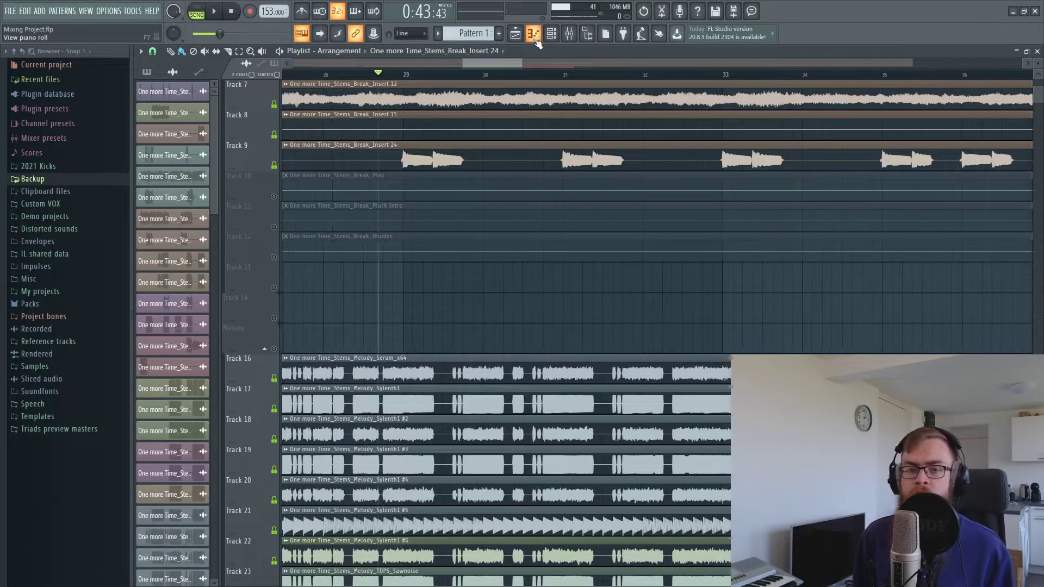
scroll(436, 79, down, 1)
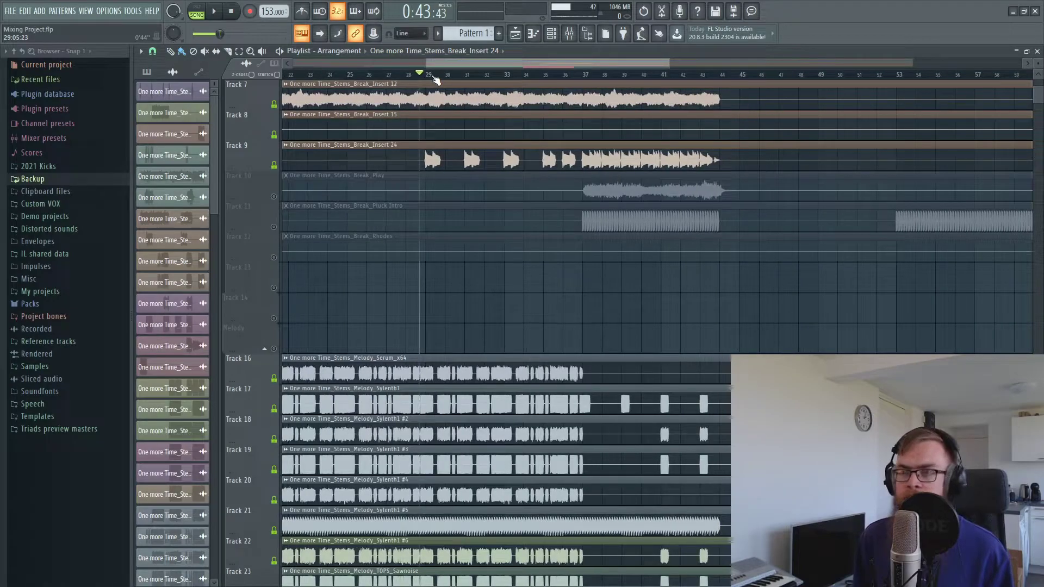
key(space)
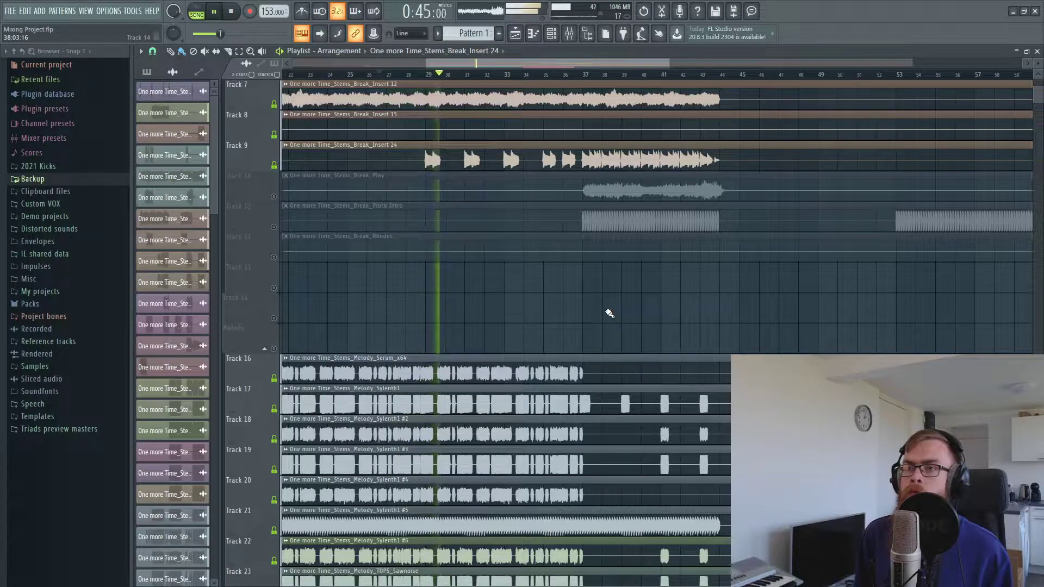
click(572, 42)
key(space)
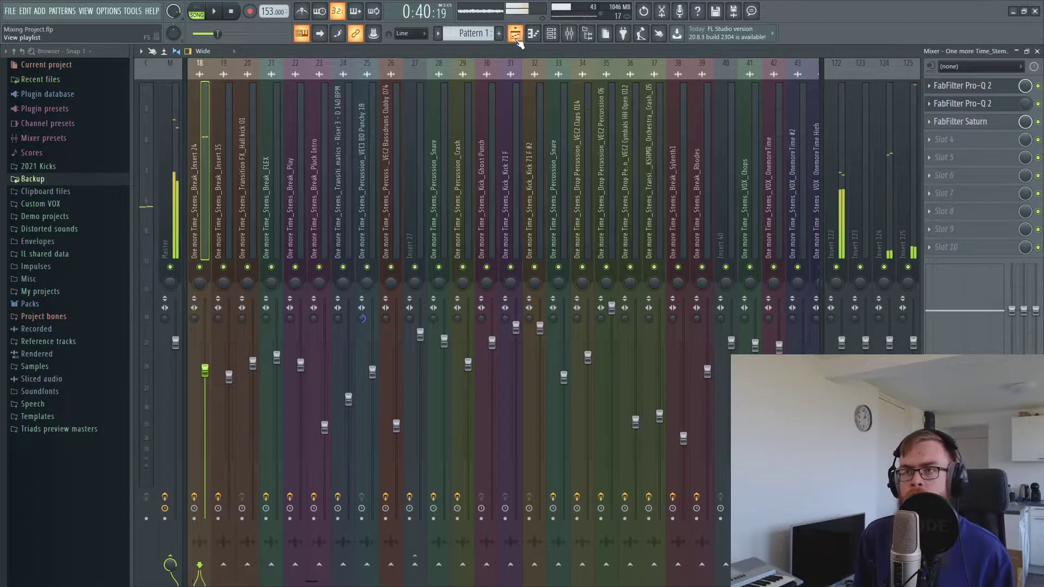
Set the playlist snap to Bar and select the time range from bar 28 to bar 37
key(F9)
click(152, 51)
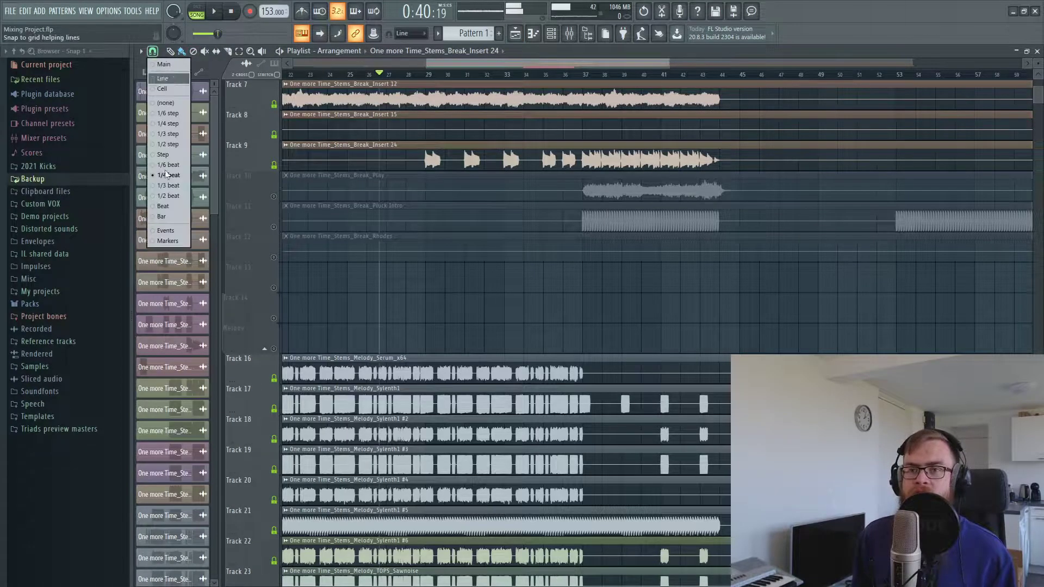
click(166, 220)
drag(406, 76, 580, 103)
click(584, 283)
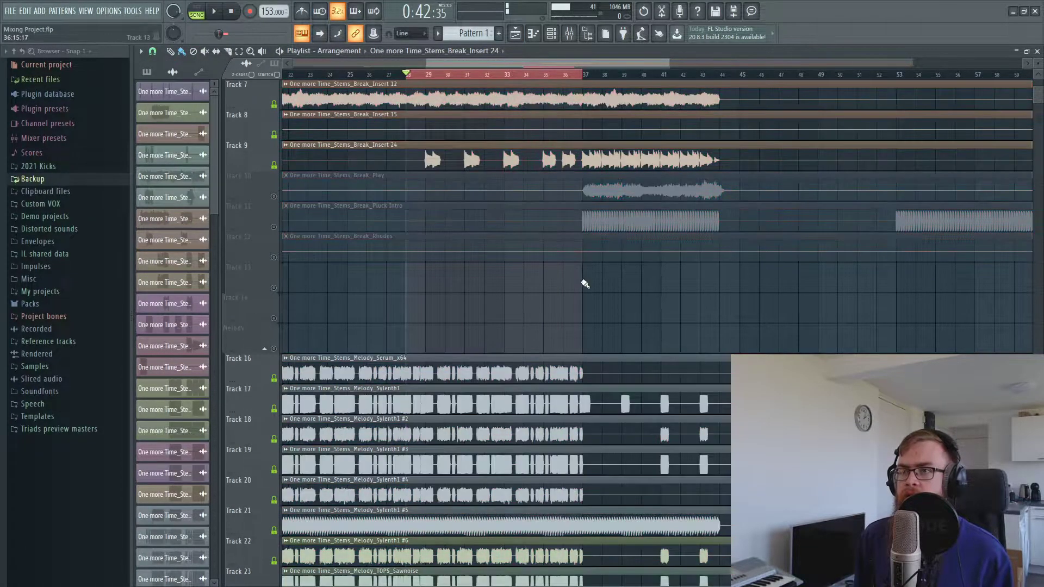
Create a channel volume automation clip for Break_Insert 24 over the selected bars and enable Track 13
double_click(552, 150)
right_click(407, 161)
click(448, 237)
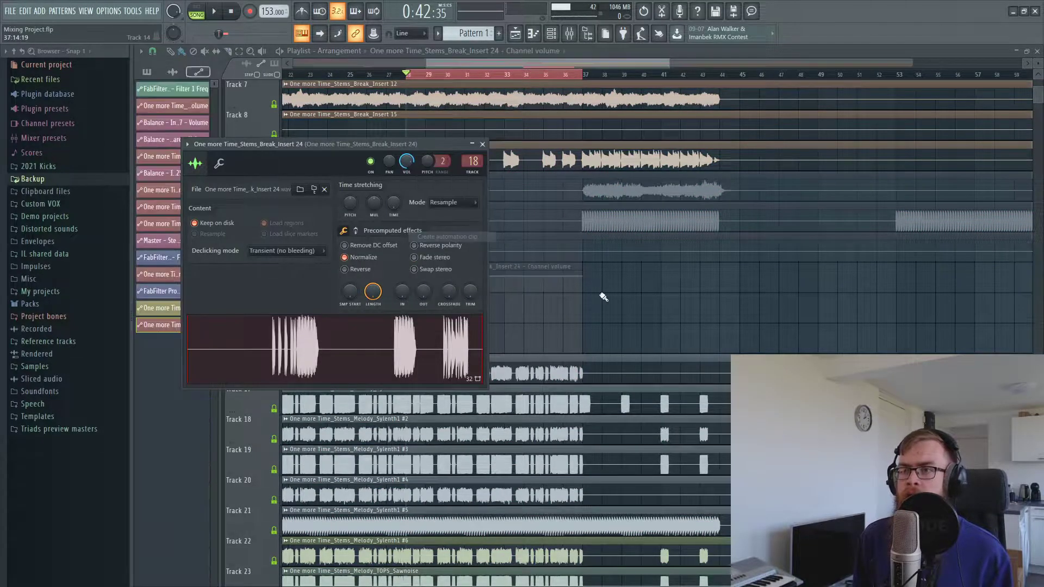
click(442, 250)
click(274, 288)
Shape the Break_Insert 24 volume automation into a gentle rise with about 14% curve tension while playing, and clear the time selection
mouse_move(439, 268)
mouse_down()
mouse_move(440, 302)
mouse_move(434, 267)
mouse_up()
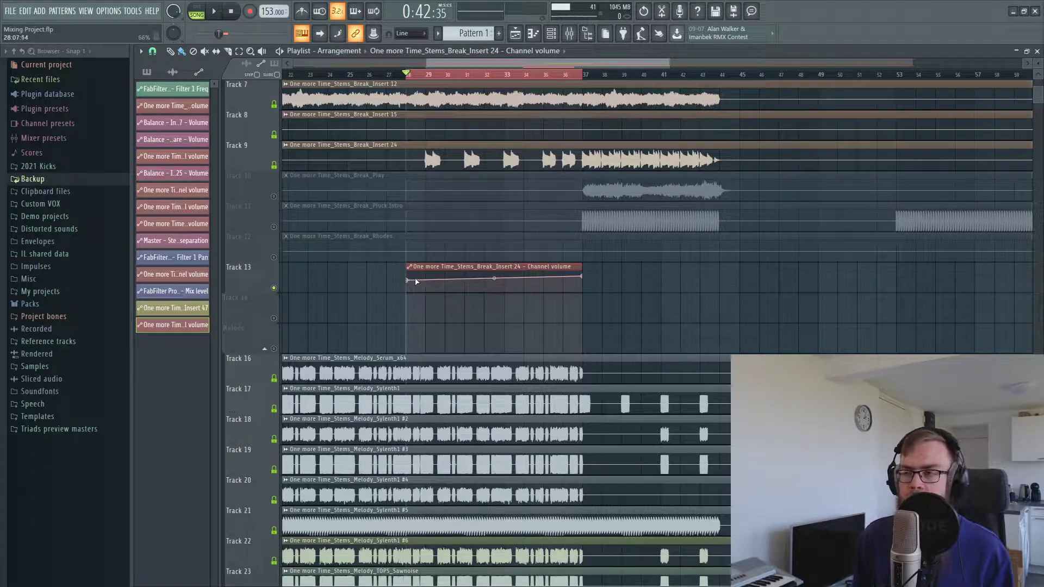
key(space)
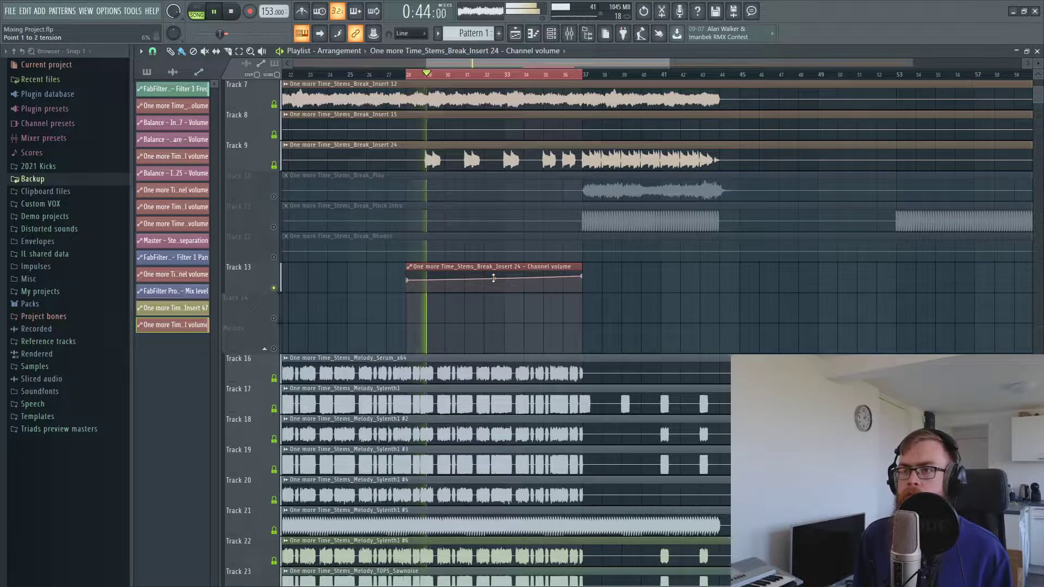
drag(493, 278, 494, 278)
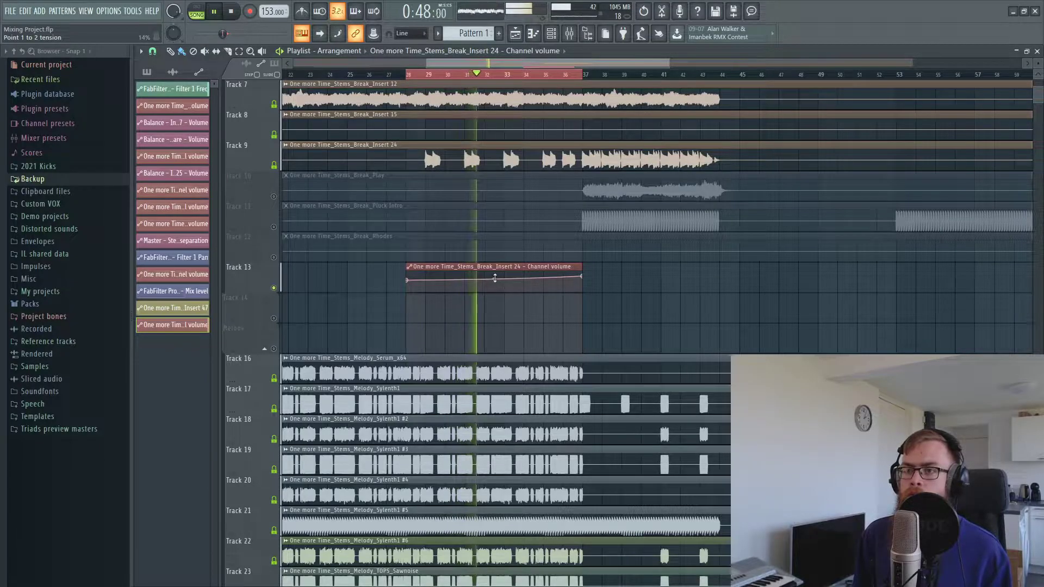
key(space)
click(565, 77)
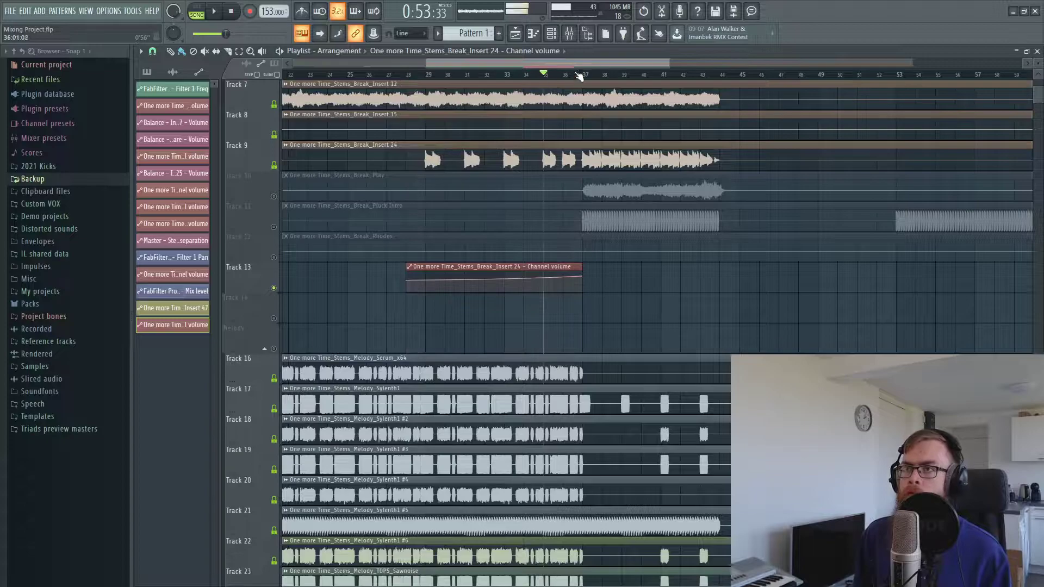
Load the Basic Delay mixer track preset onto the empty Insert 48
click(569, 33)
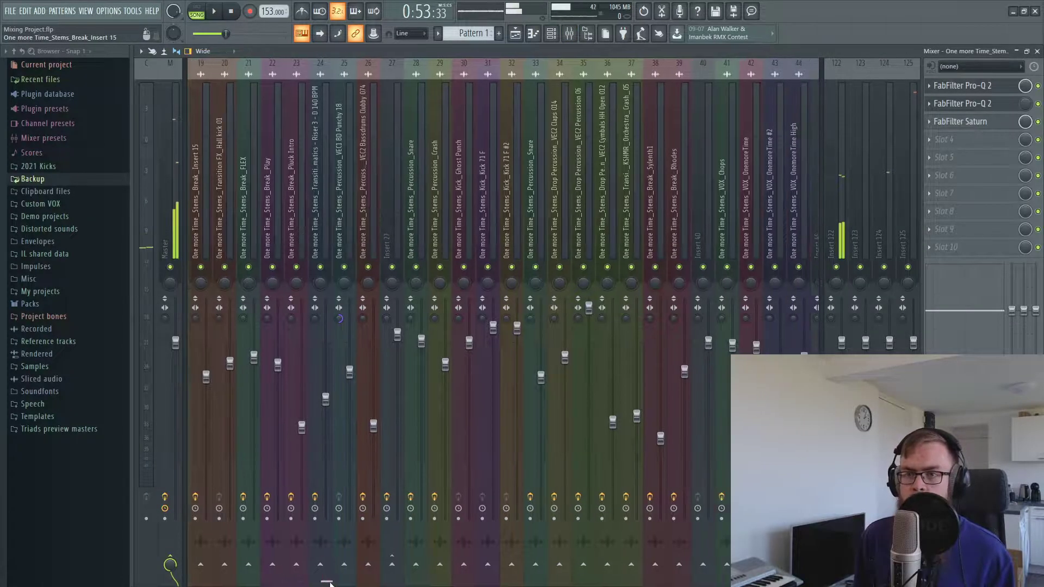
scroll(387, 149, right, 8)
click(480, 184)
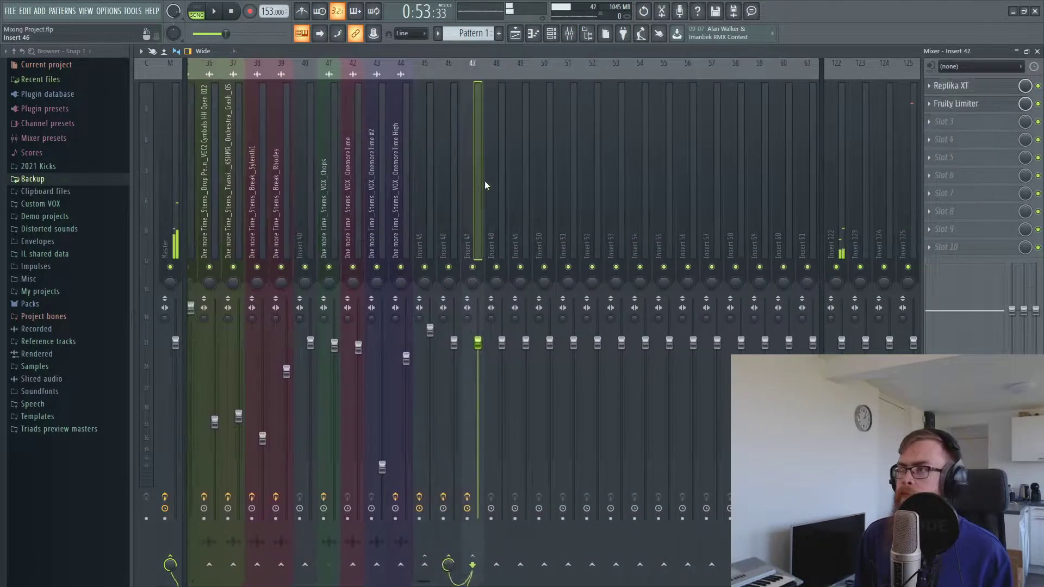
click(532, 184)
click(476, 181)
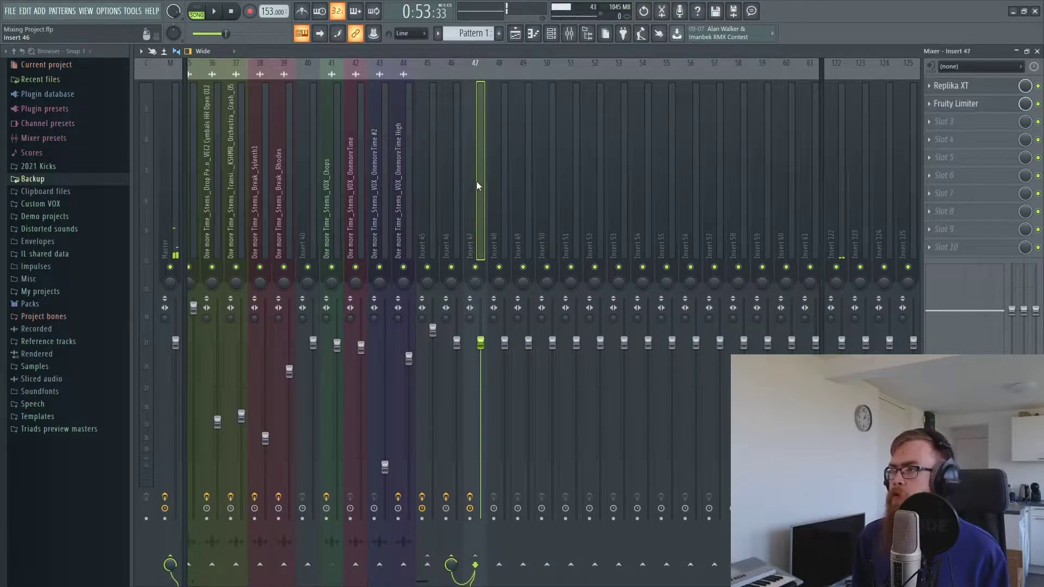
click(501, 180)
right_click(500, 181)
mouse_move(594, 124)
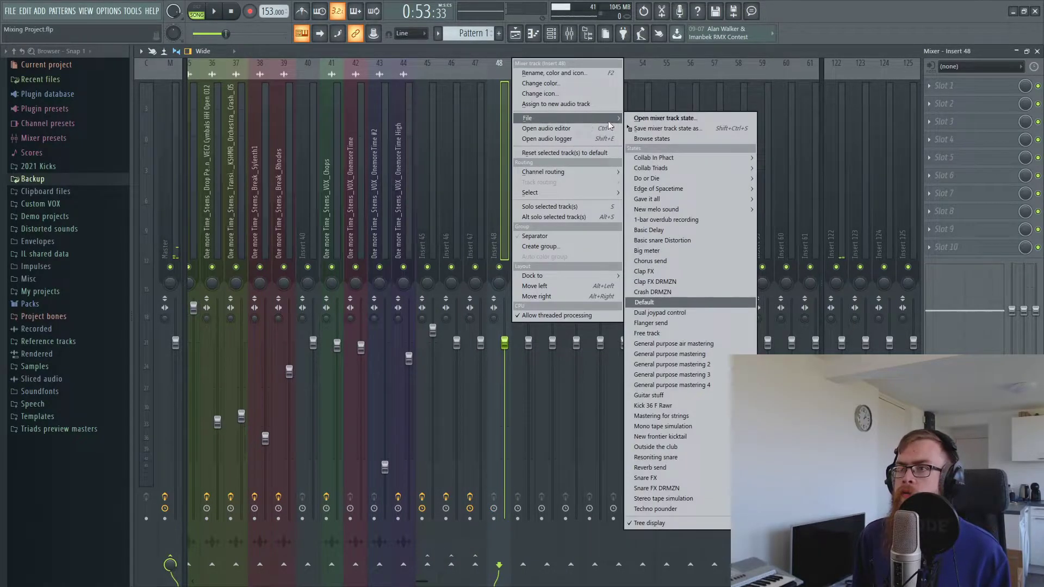
click(686, 119)
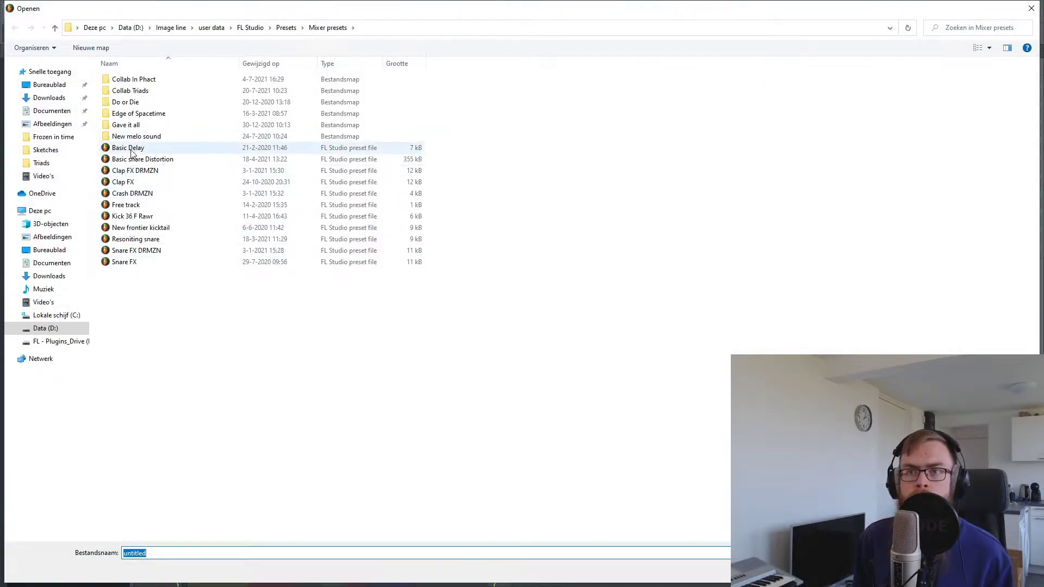
double_click(131, 150)
mouse_move(421, 583)
mouse_down()
mouse_move(139, 582)
mouse_move(414, 581)
mouse_up()
click(291, 92)
click(558, 203)
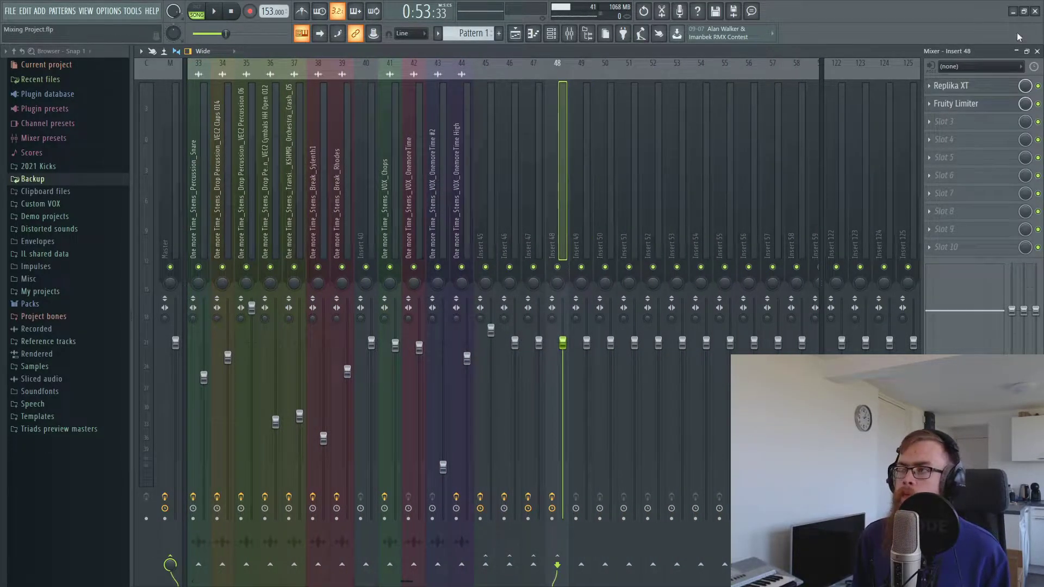
Solo Break_Insert 24 together with Insert 48, leaving the other mixer inserts muted
drag(407, 581, 260, 582)
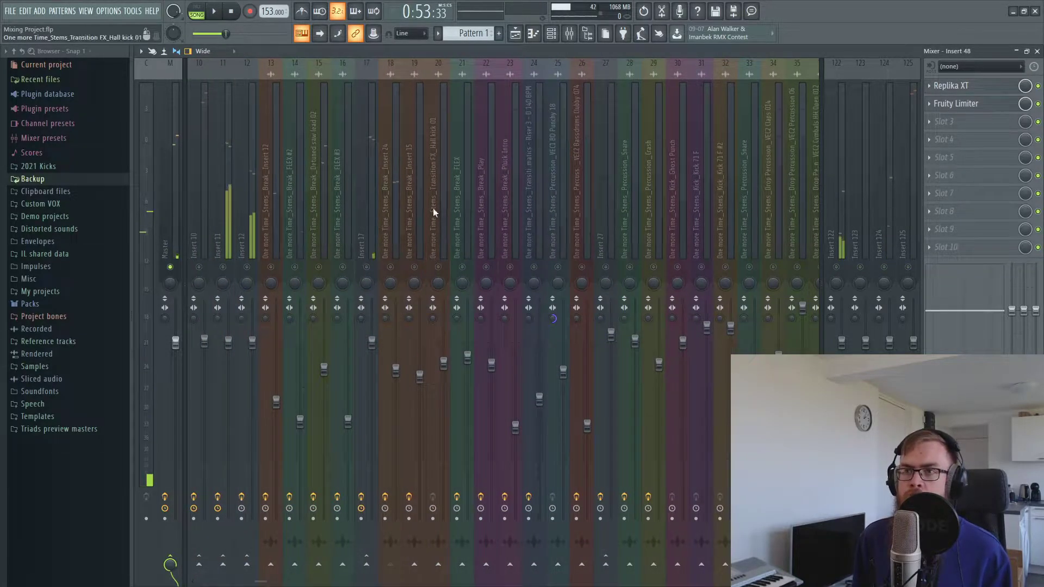
click(388, 271)
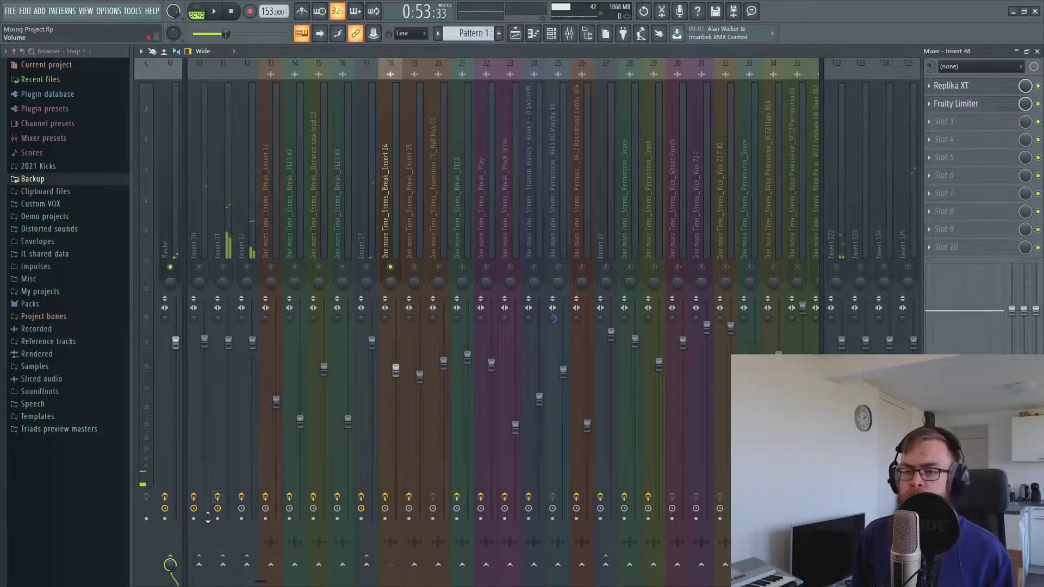
drag(254, 579, 457, 580)
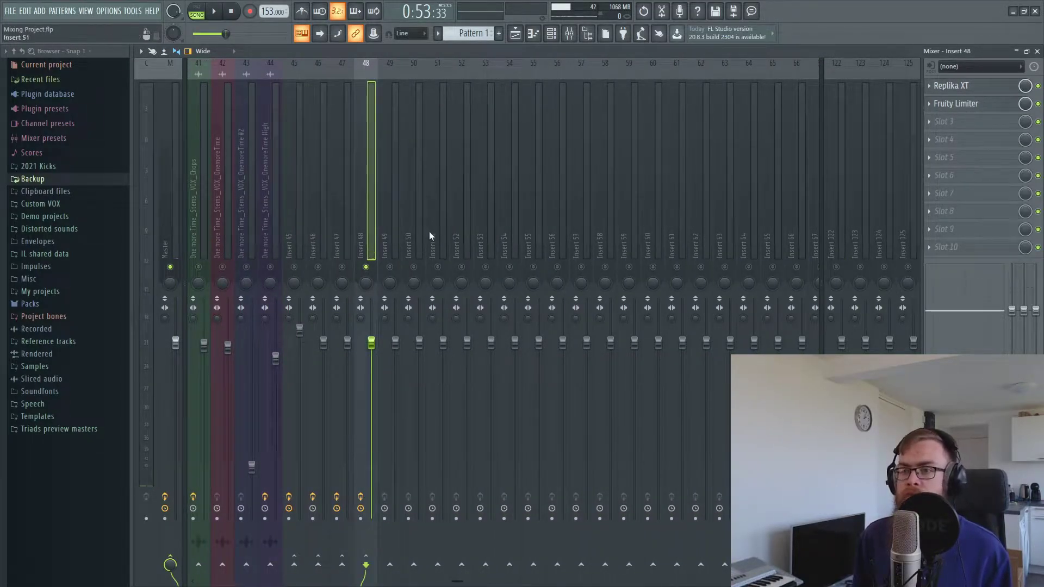
scroll(586, 329, left, 10)
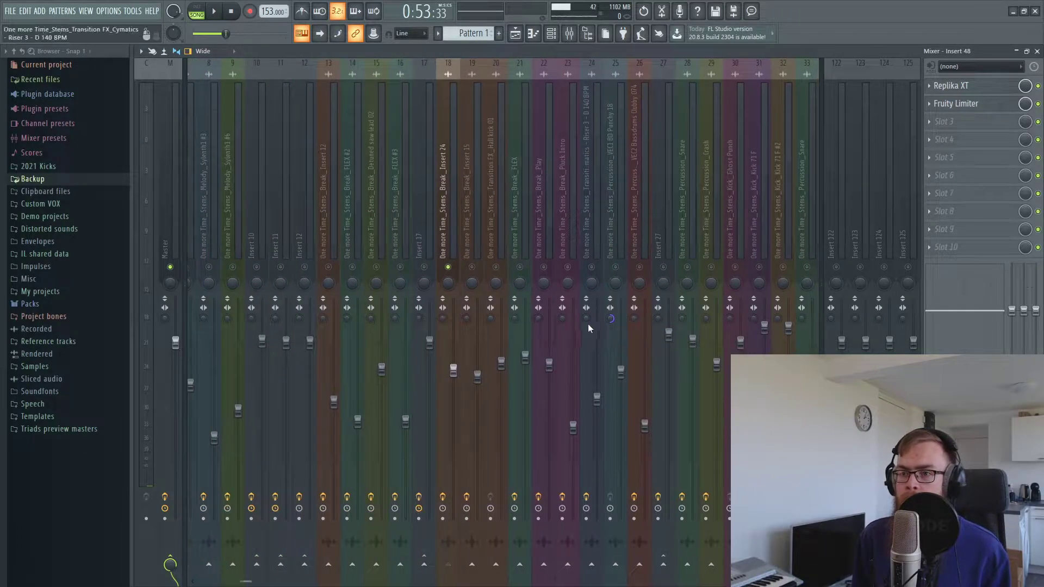
Route Break_Insert 24 to the delay on Insert 48, play the soloed pair and select Insert 48
click(454, 188)
scroll(357, 551, right, 10)
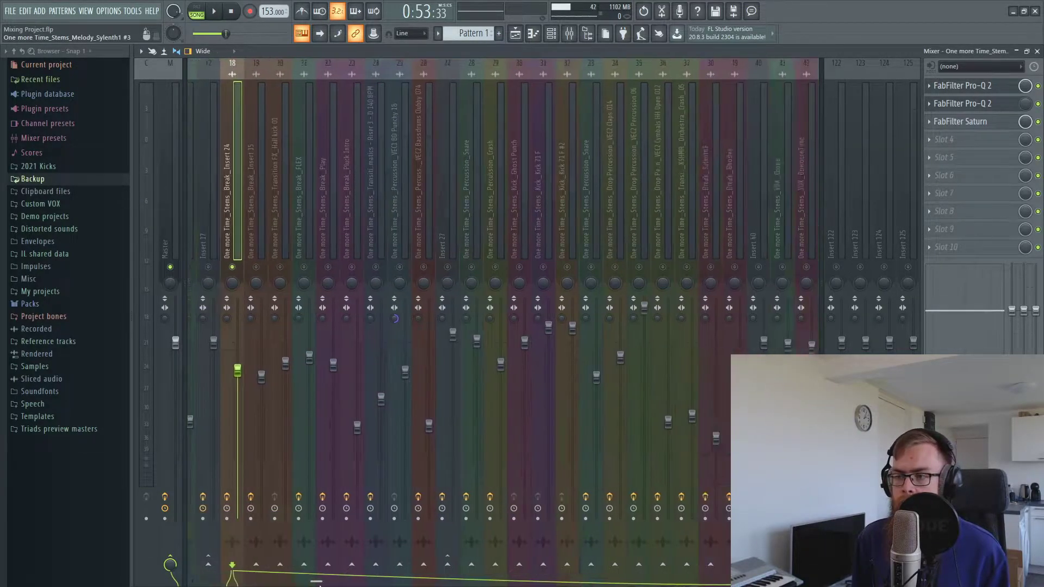
scroll(357, 550, right, 3)
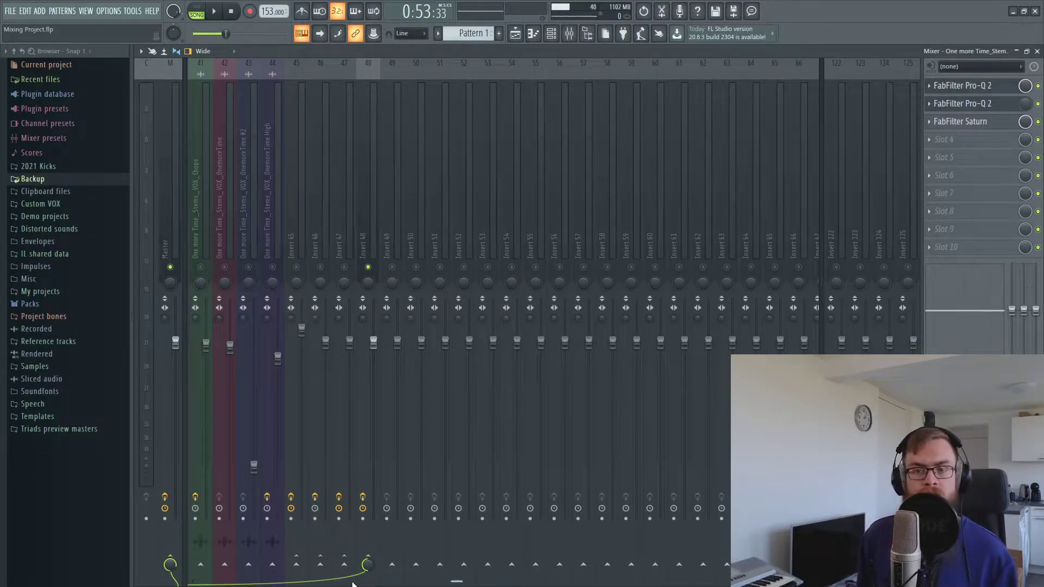
key(space)
click(363, 155)
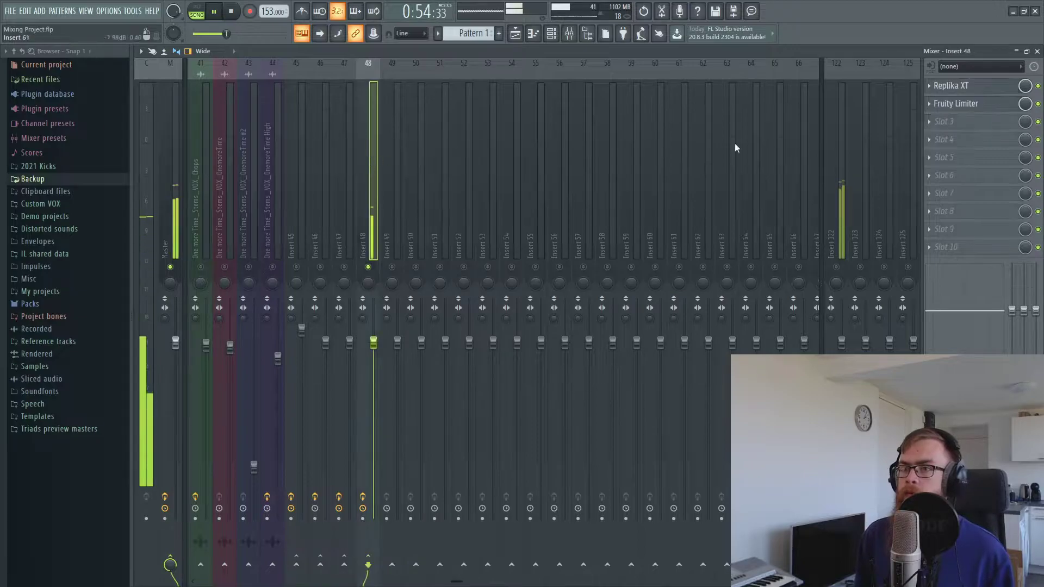
Tune the Replika XT delay on Insert 48 during playback, setting modulation depth to 17% and adjusting the low cut and feedback
click(959, 88)
drag(452, 126, 536, 175)
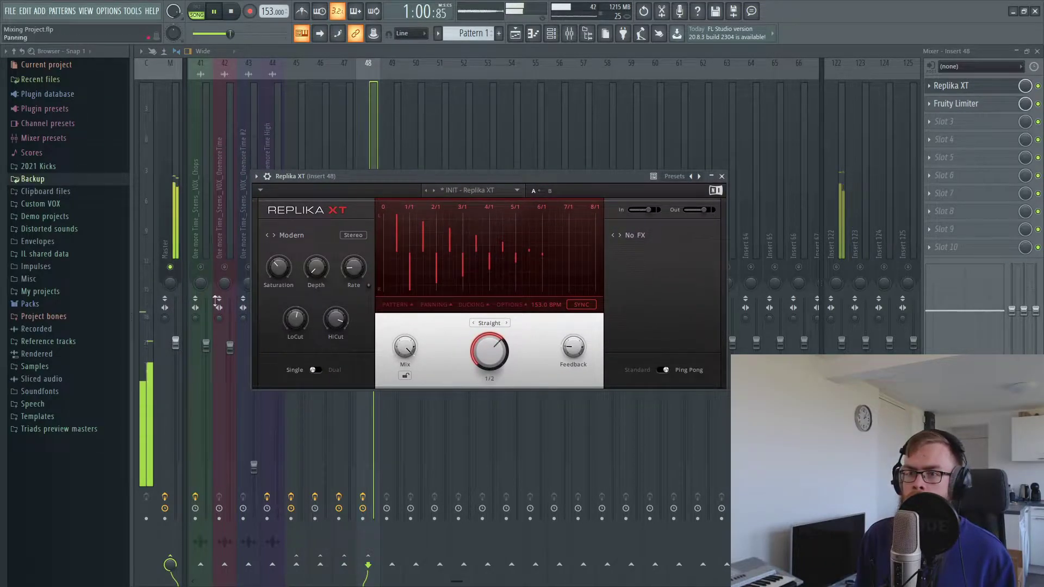
mouse_move(575, 353)
mouse_down()
mouse_move(575, 342)
mouse_move(573, 354)
mouse_move(577, 345)
mouse_move(547, 350)
mouse_move(578, 350)
mouse_up()
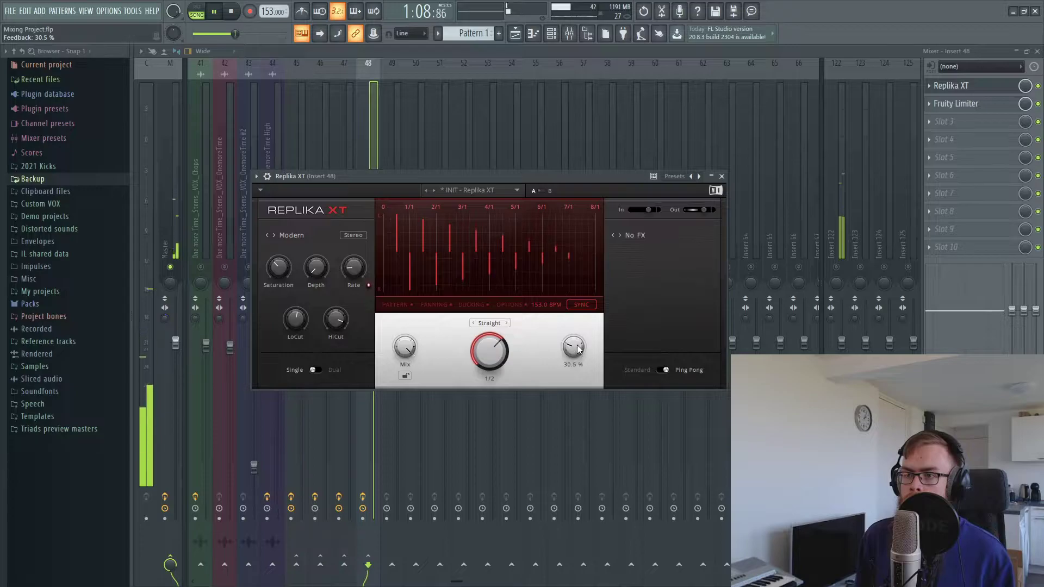
key(space)
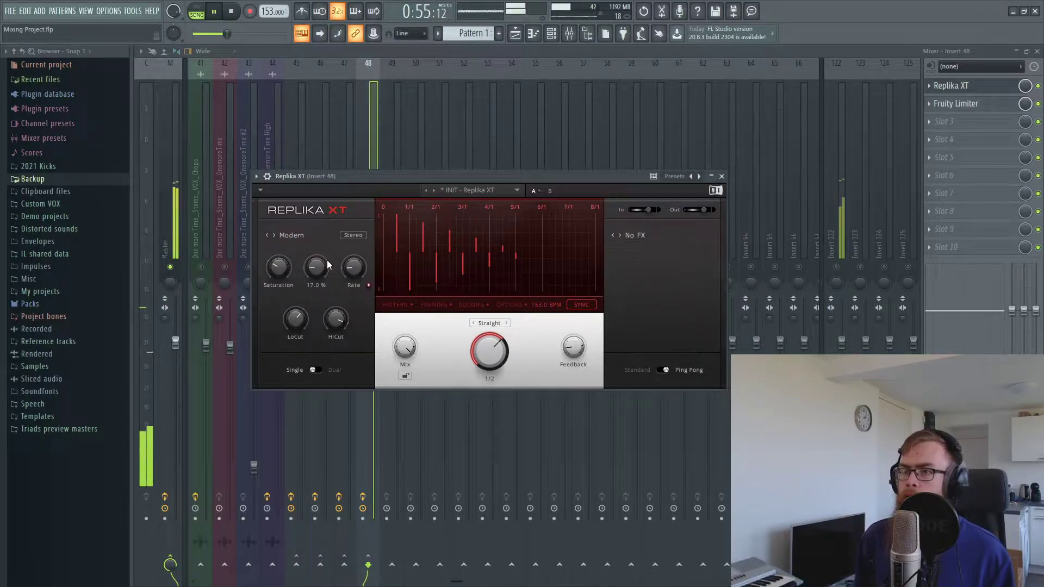
Select Break_Insert 24 and audition its send into the delay on Insert 48 with the pair soloed
click(344, 146)
scroll(520, 235, left, 10)
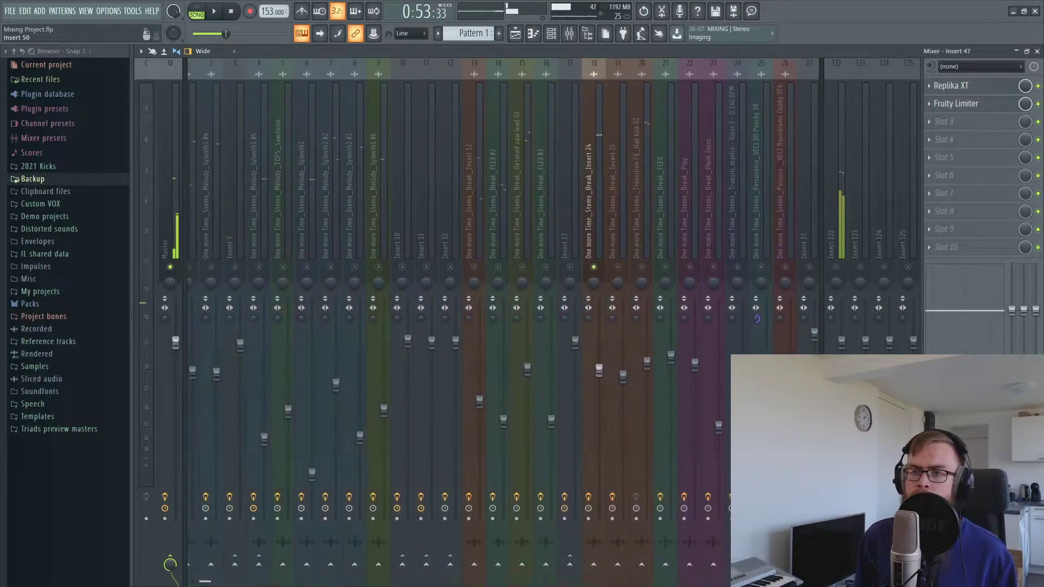
click(520, 235)
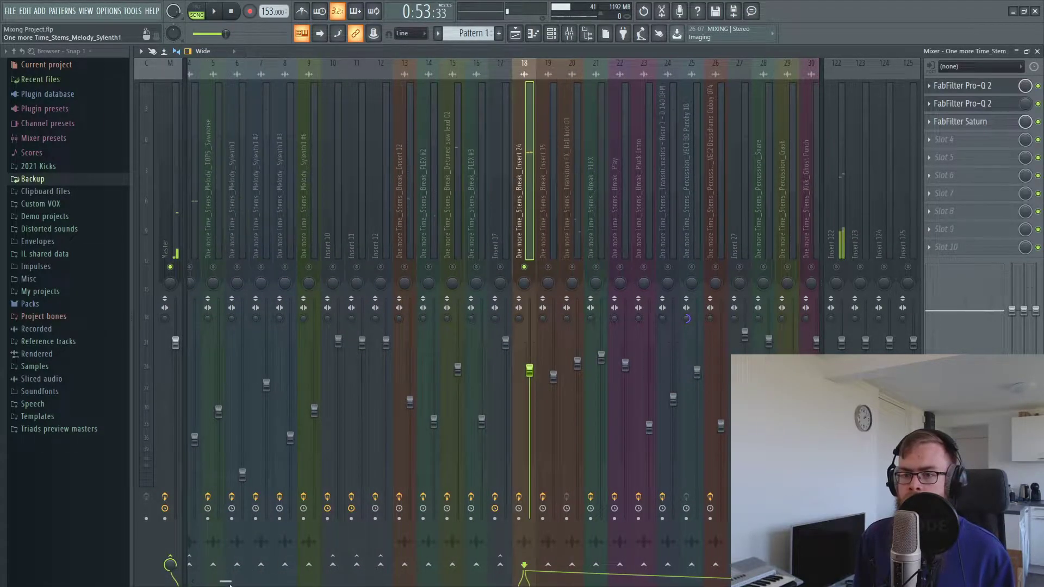
scroll(239, 573, right, 11)
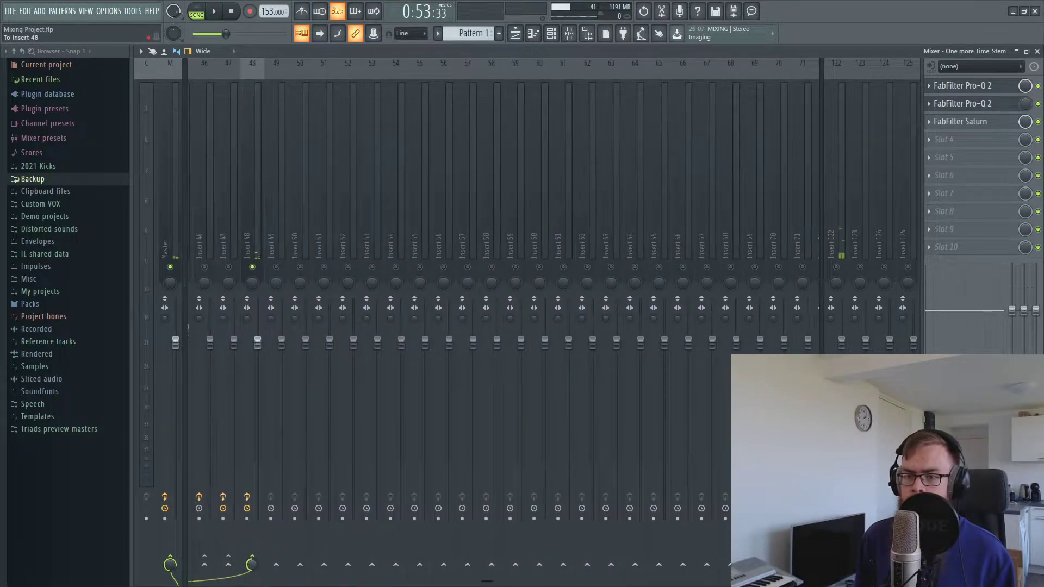
key(space)
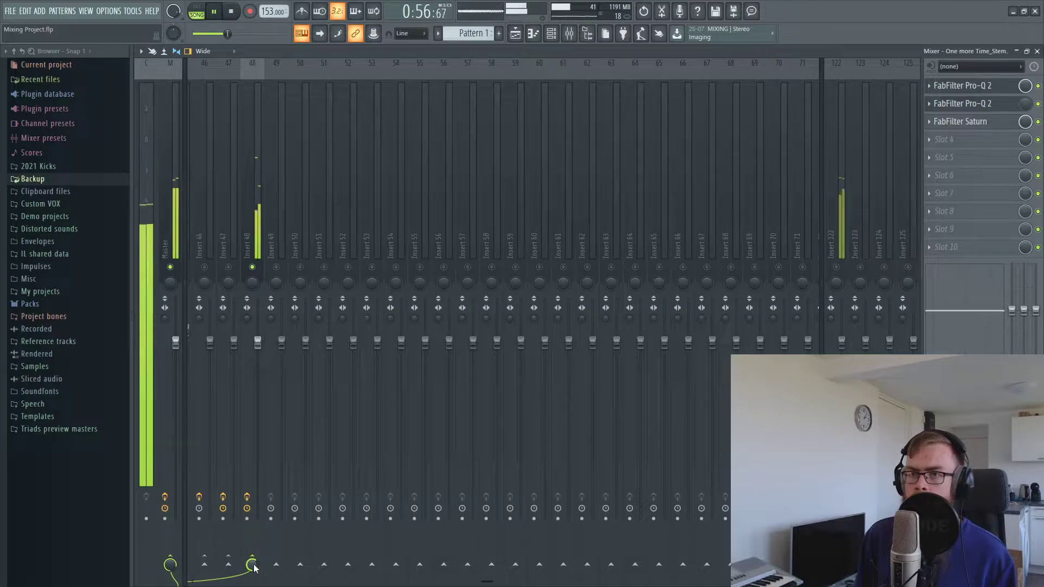
Review the Fruity Limiter and Replika XT settings on Insert 48 during playback, and close the plugin windows
drag(491, 583, 446, 583)
click(435, 196)
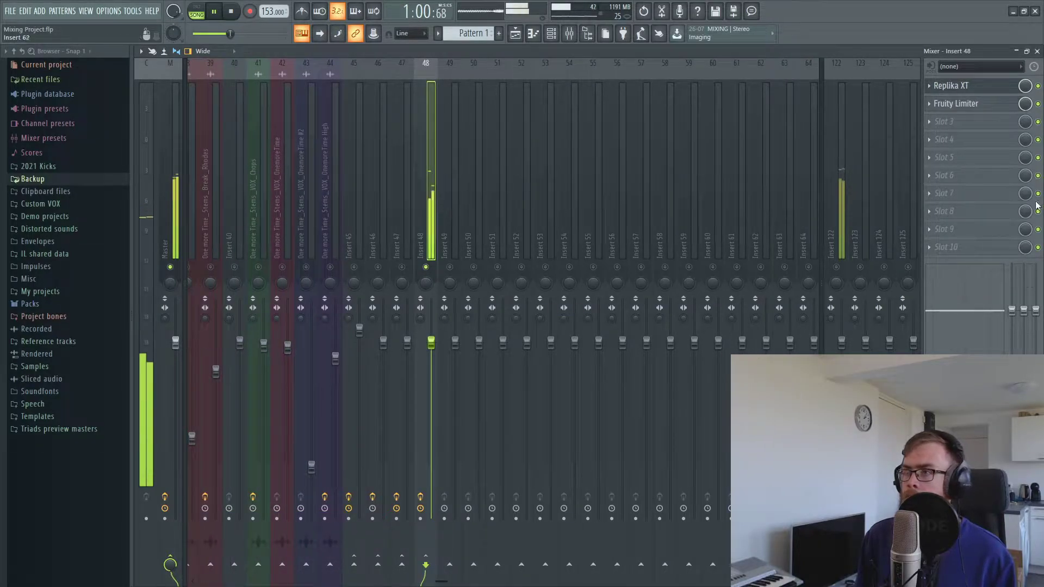
click(973, 103)
click(973, 103)
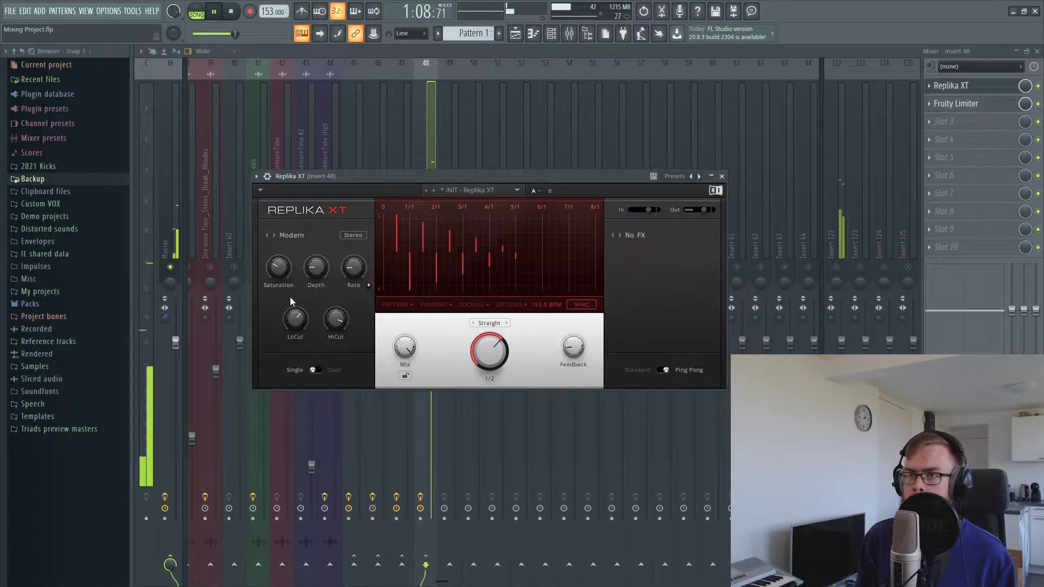
key(space)
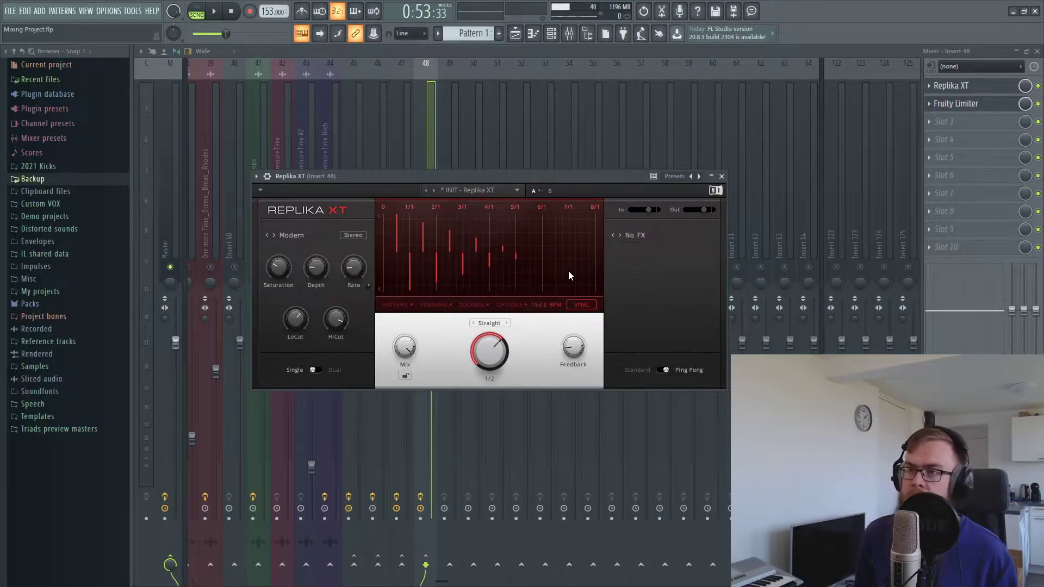
click(721, 175)
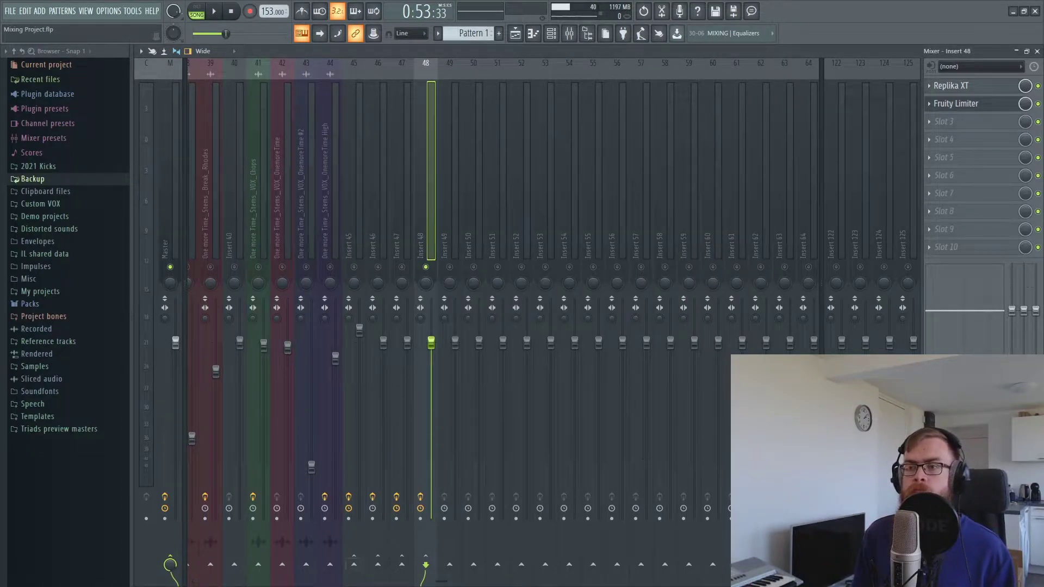
Unsolo Insert 48 so all mixer inserts are active, and play the full mix from around bar 28
right_click(426, 267)
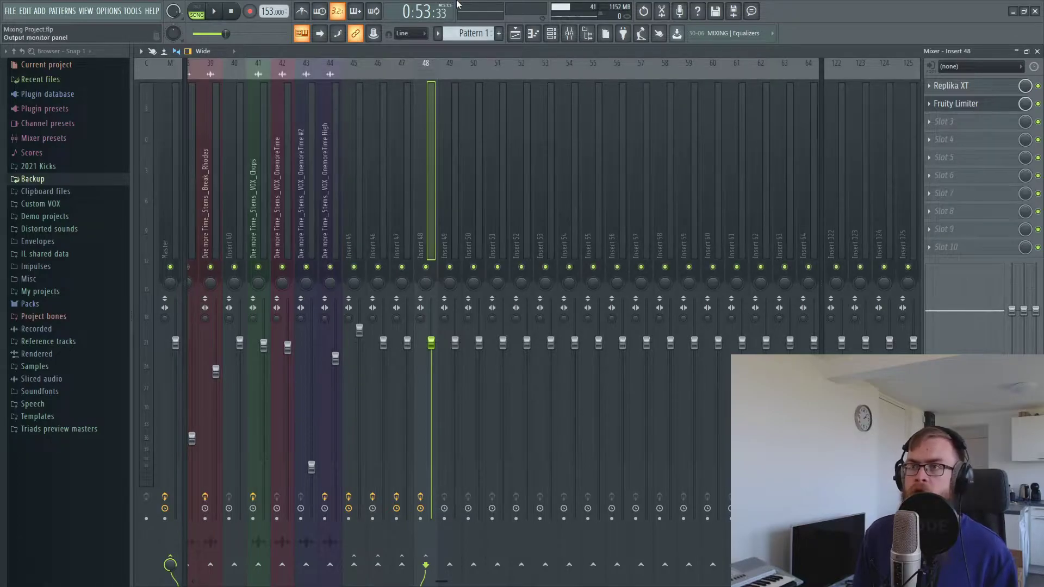
click(515, 33)
key(space)
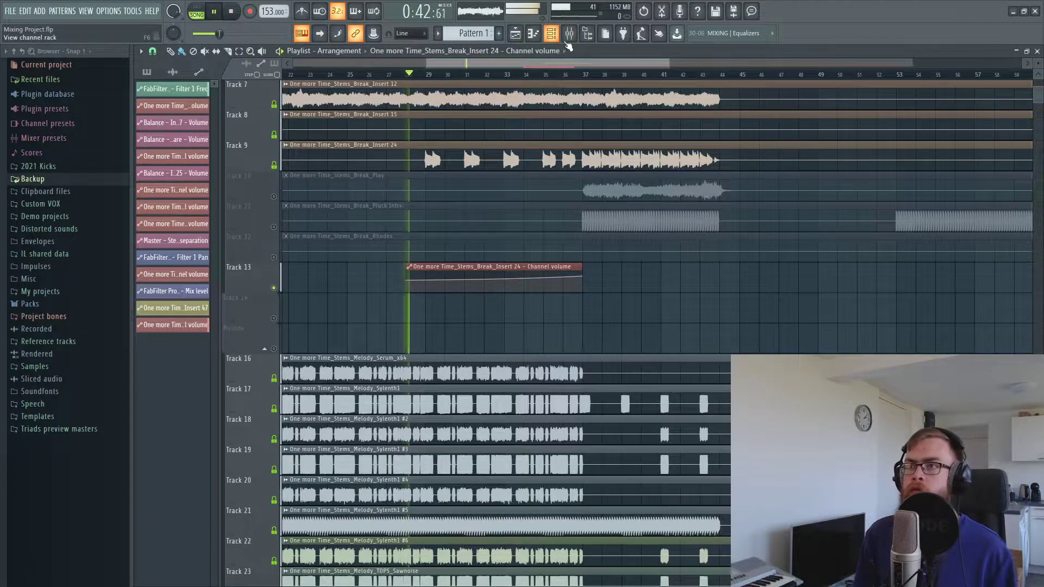
click(569, 34)
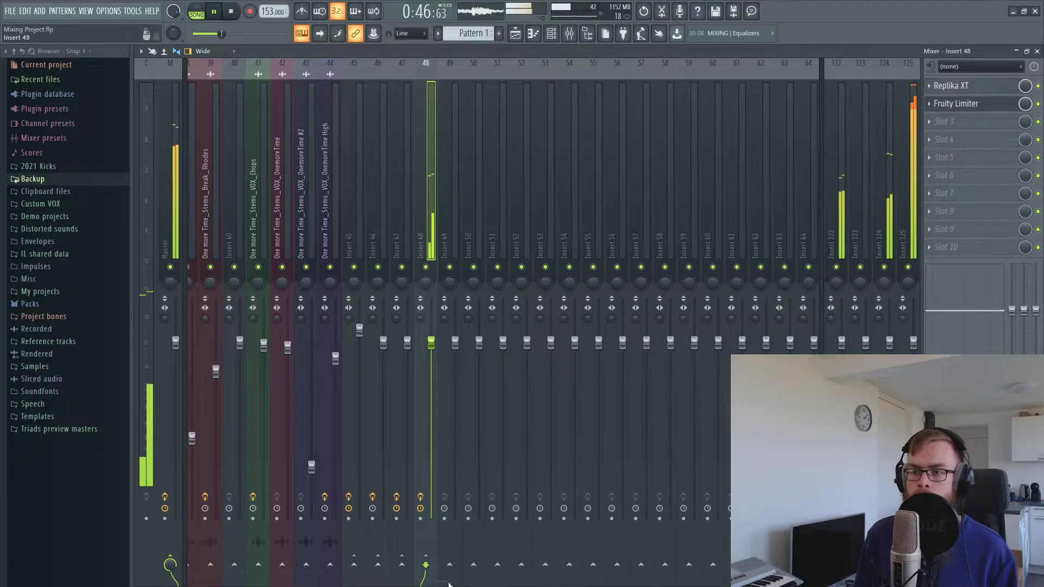
Set the send level from Break_Insert 24 to Insert 48 to about 78% while listening to the full mix
scroll(448, 585, up, 20)
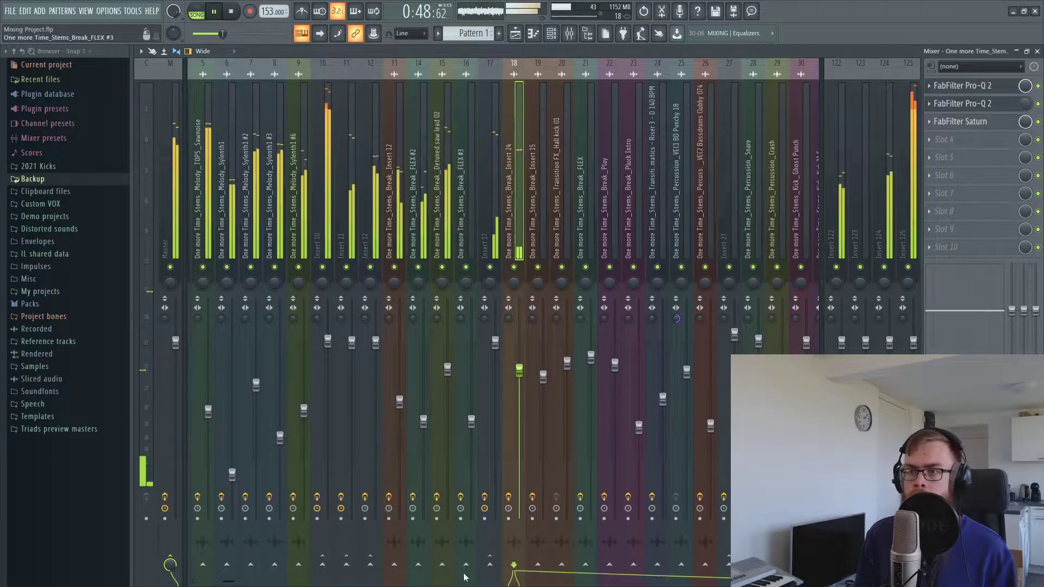
scroll(471, 566, down, 20)
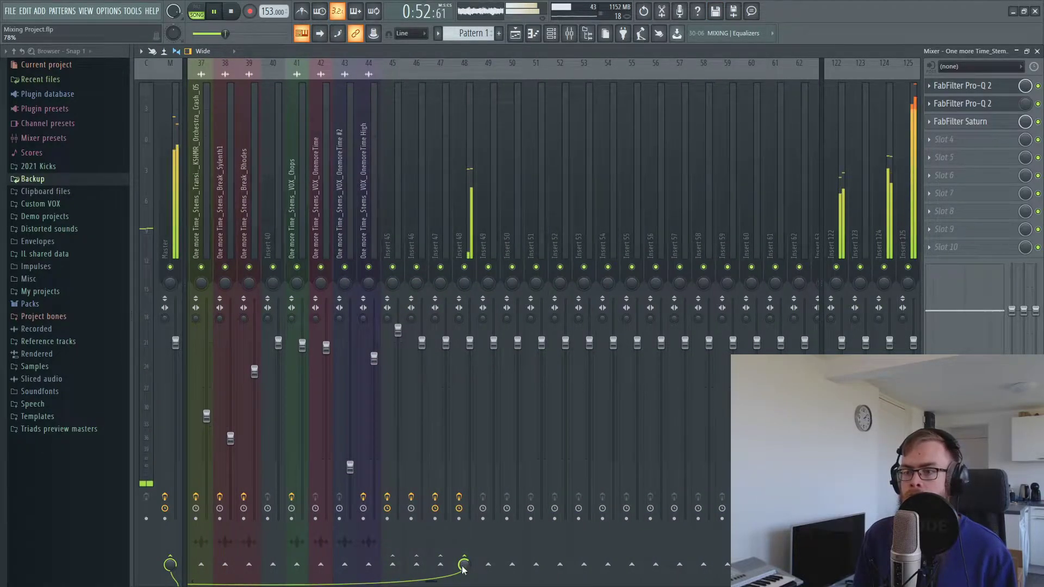
scroll(431, 585, down, 2)
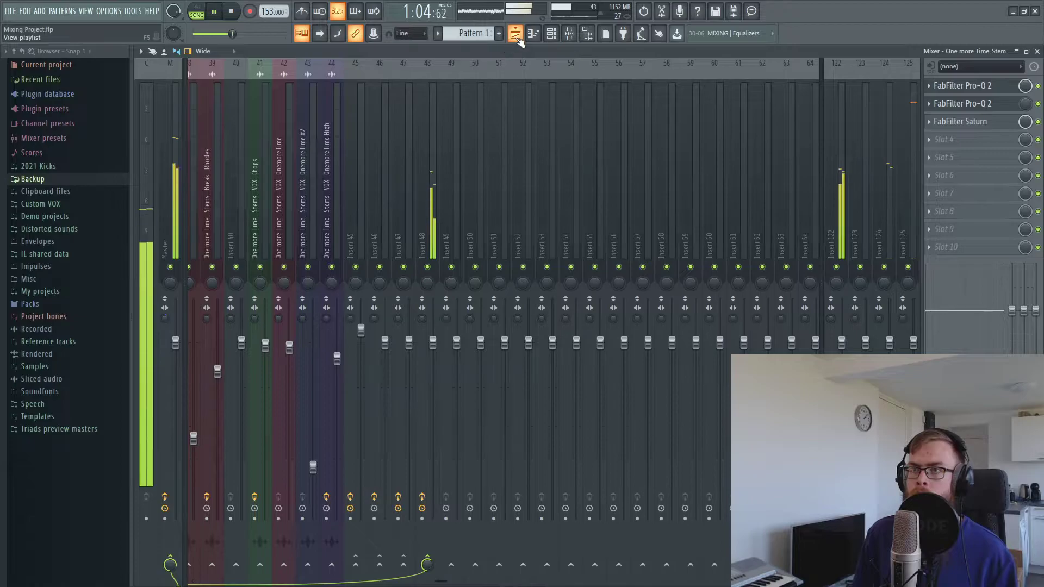
key(F5)
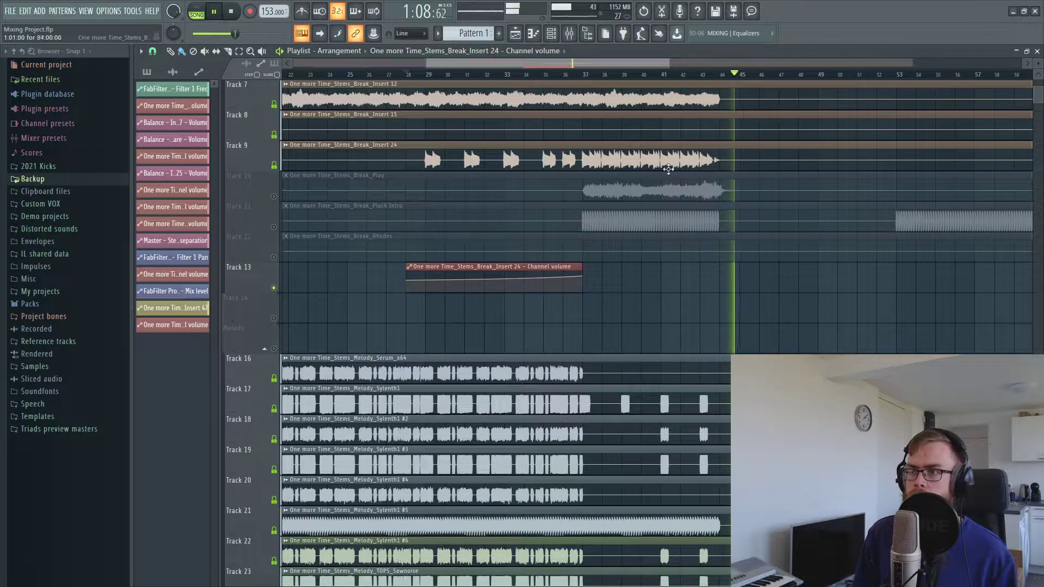
key(space)
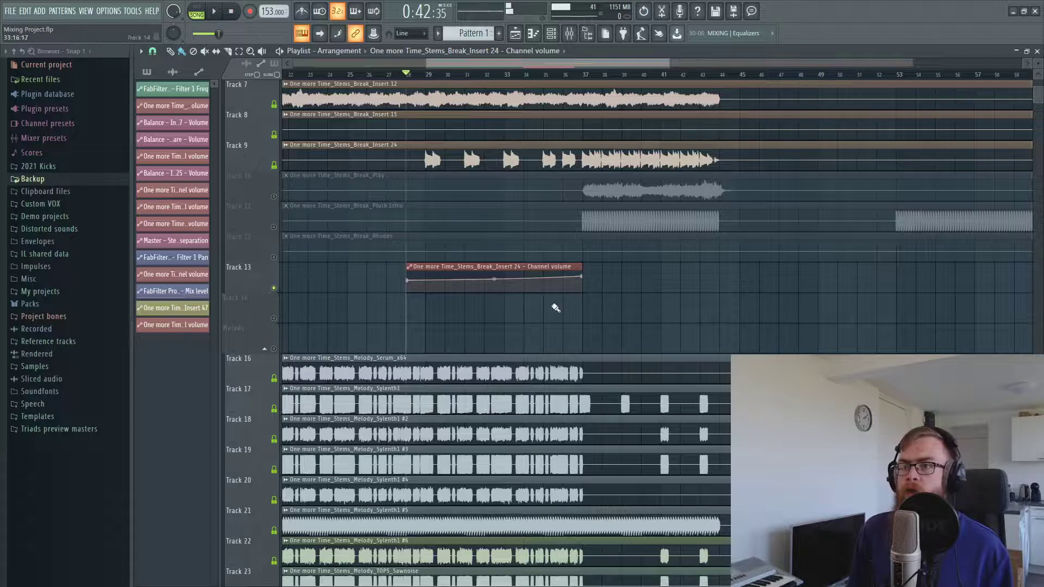
Unmute the Break_Play playlist track, solo its mixer insert, and audition the stem from bar 37
click(274, 197)
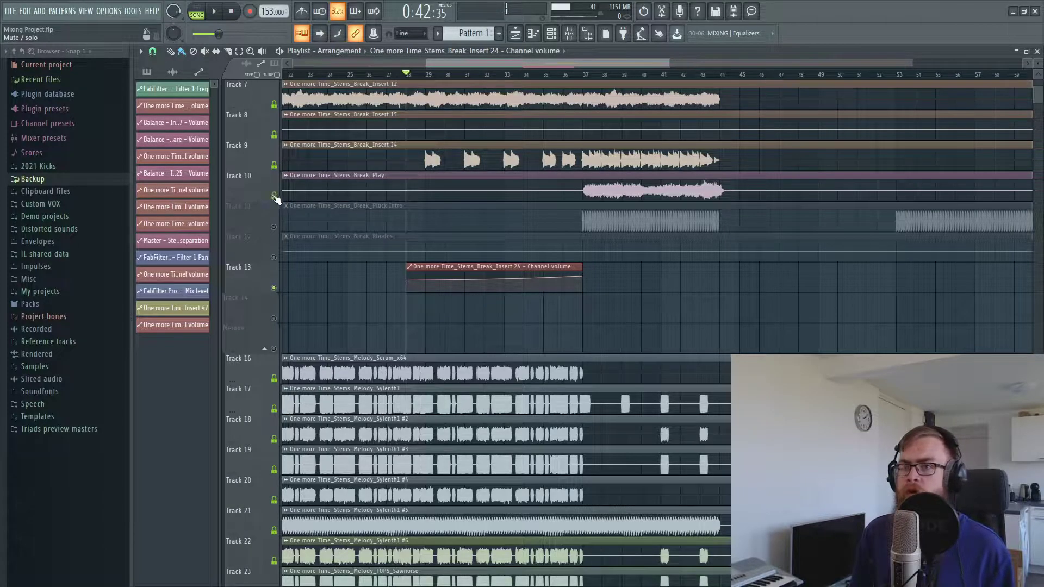
click(479, 175)
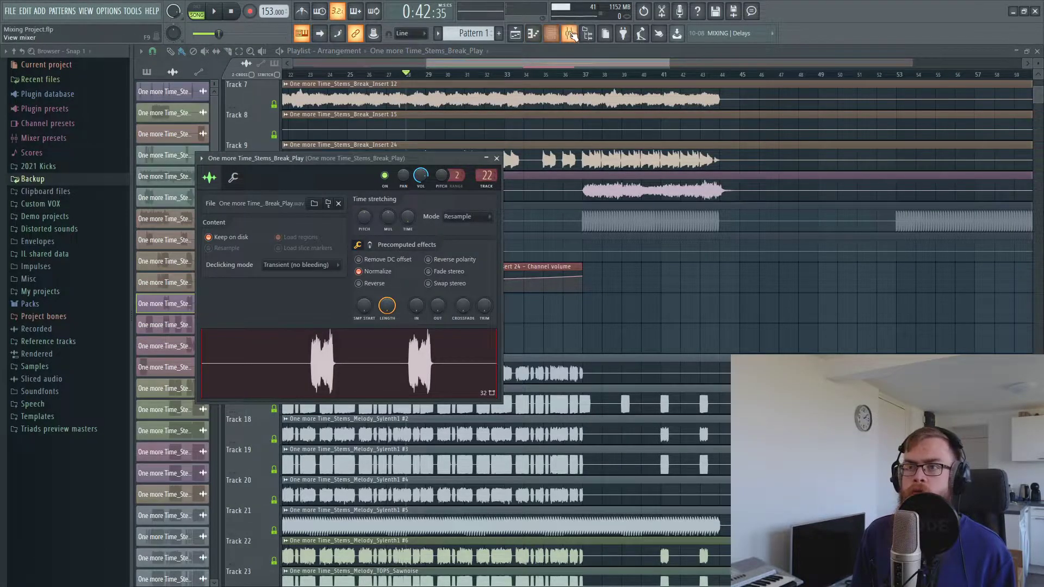
click(570, 33)
click(569, 33)
key(space)
click(569, 33)
key(space)
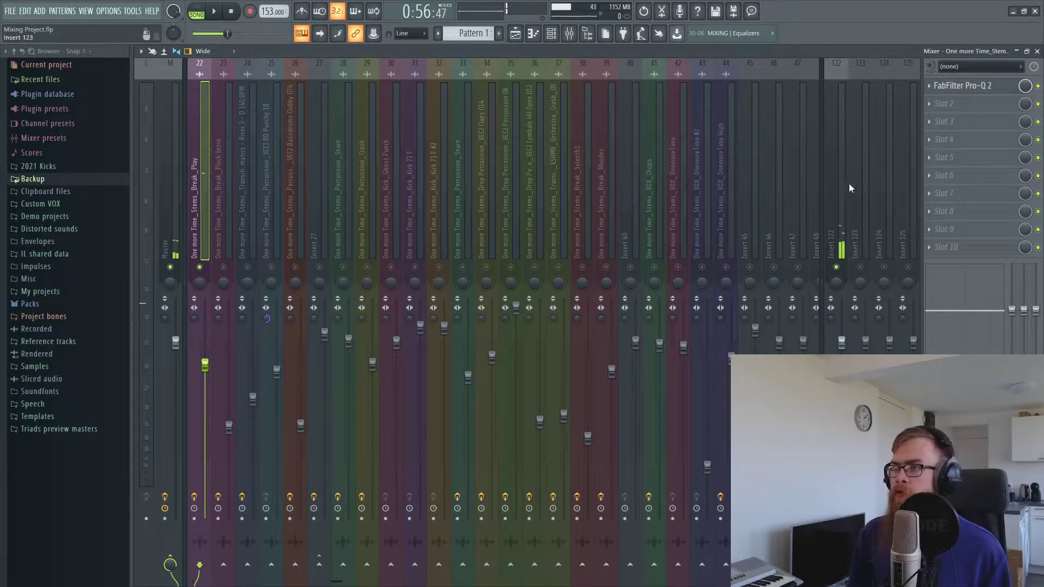
Remove the existing FabFilter Pro-Q 2 from the Break_Play insert and reset its volume fader
click(957, 89)
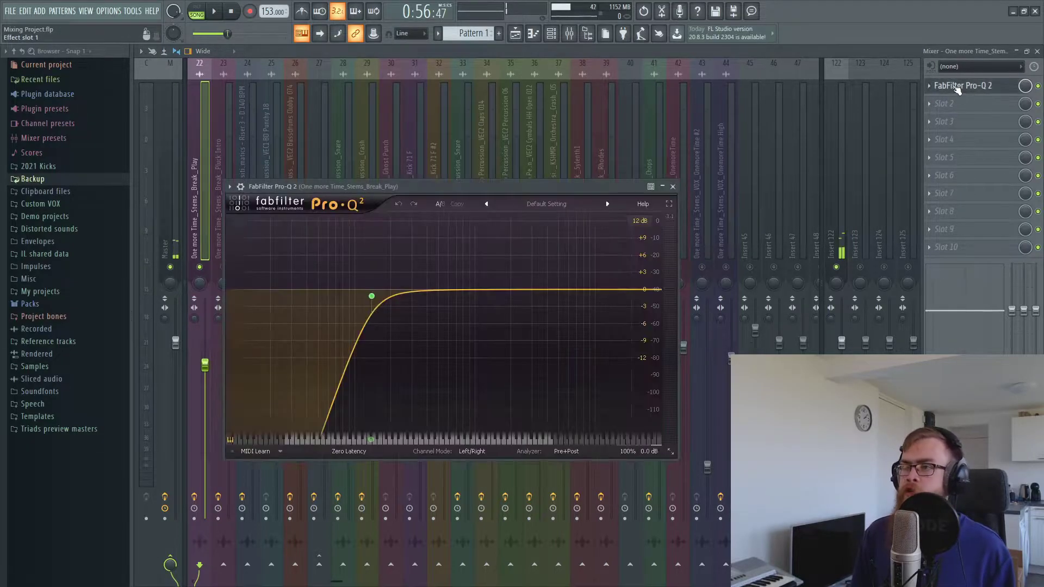
click(928, 86)
click(933, 112)
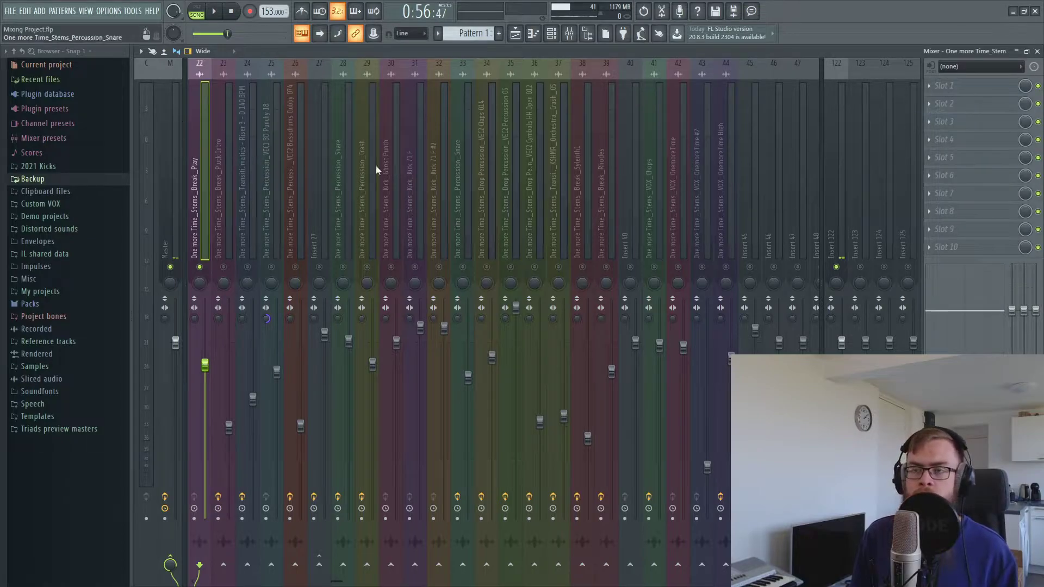
right_click(204, 364)
click(229, 373)
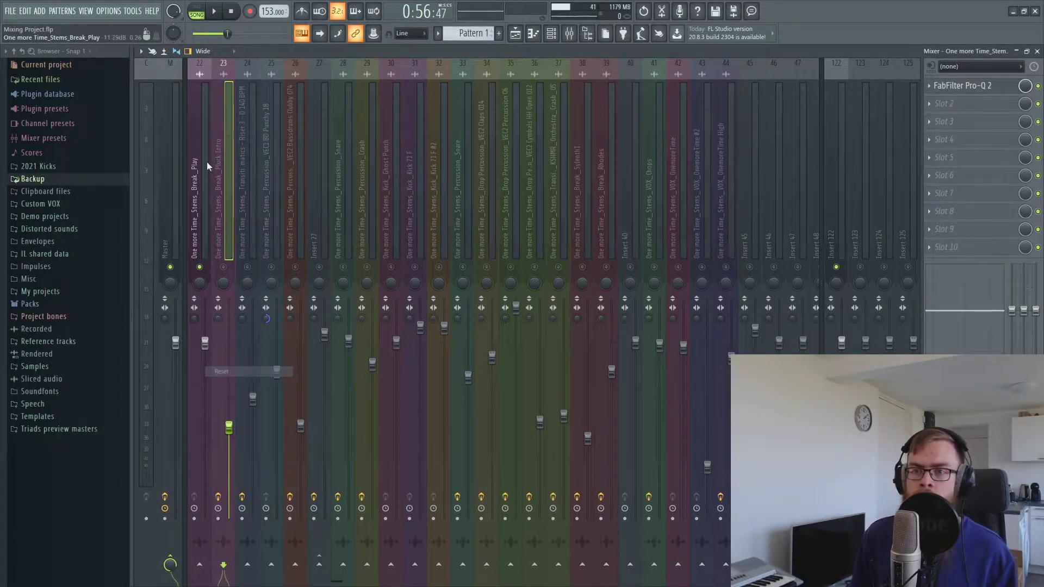
Load FabFilter Pro-Q 2 into the first effect slot of the Break_Play insert
click(513, 35)
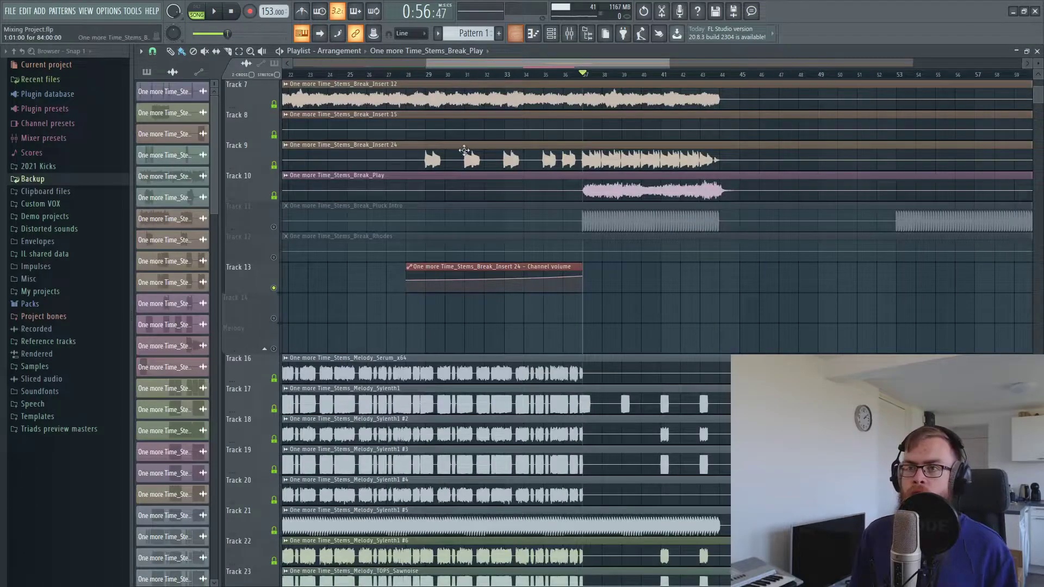
click(569, 33)
click(977, 84)
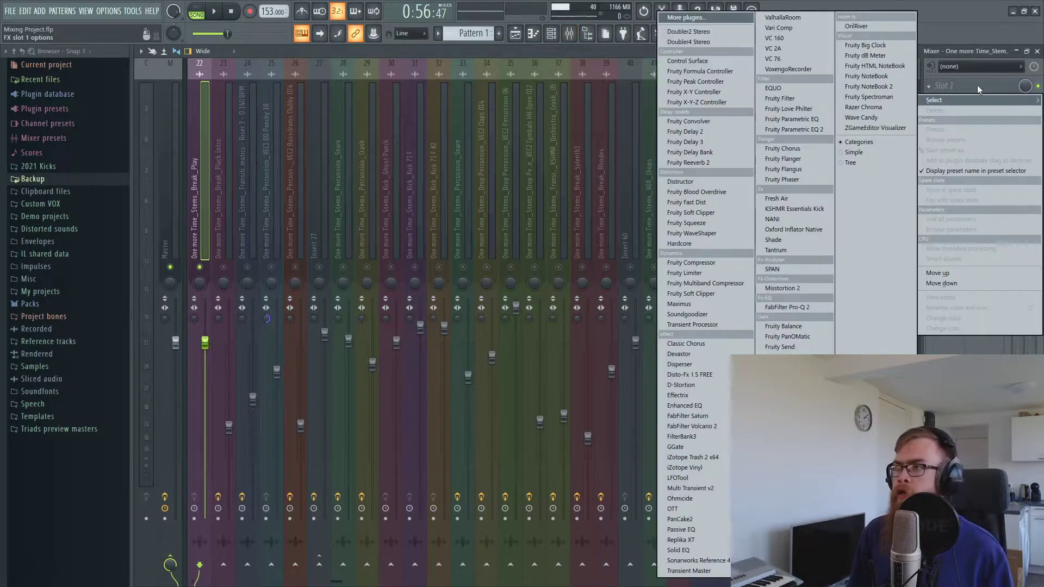
click(812, 309)
Create a Low Cut band that rolls off the bass below the Break_Play signal, and audition it
click(347, 308)
click(261, 399)
click(290, 438)
drag(347, 290, 392, 300)
key(space)
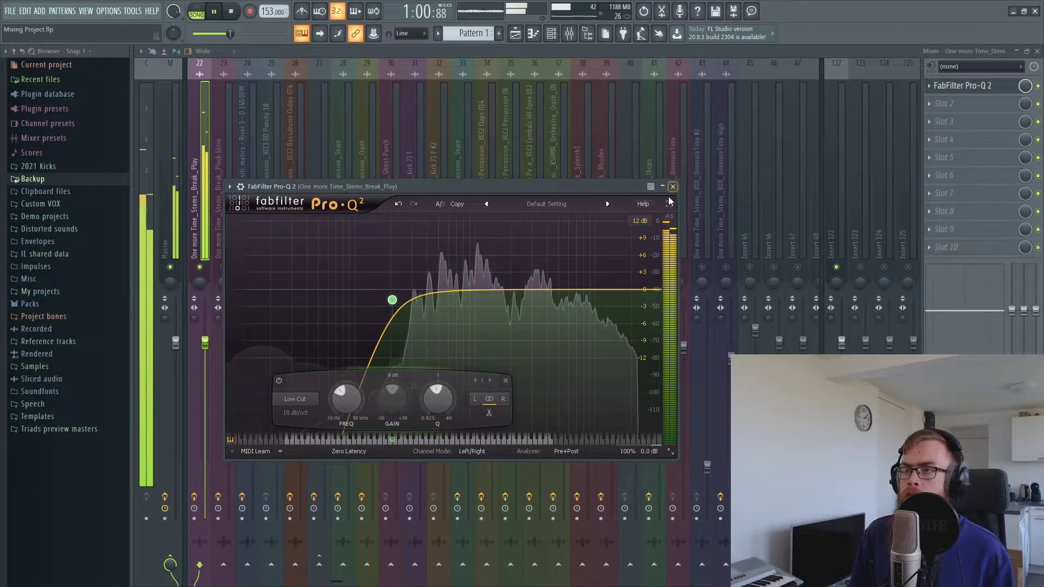
key(Escape)
key(space)
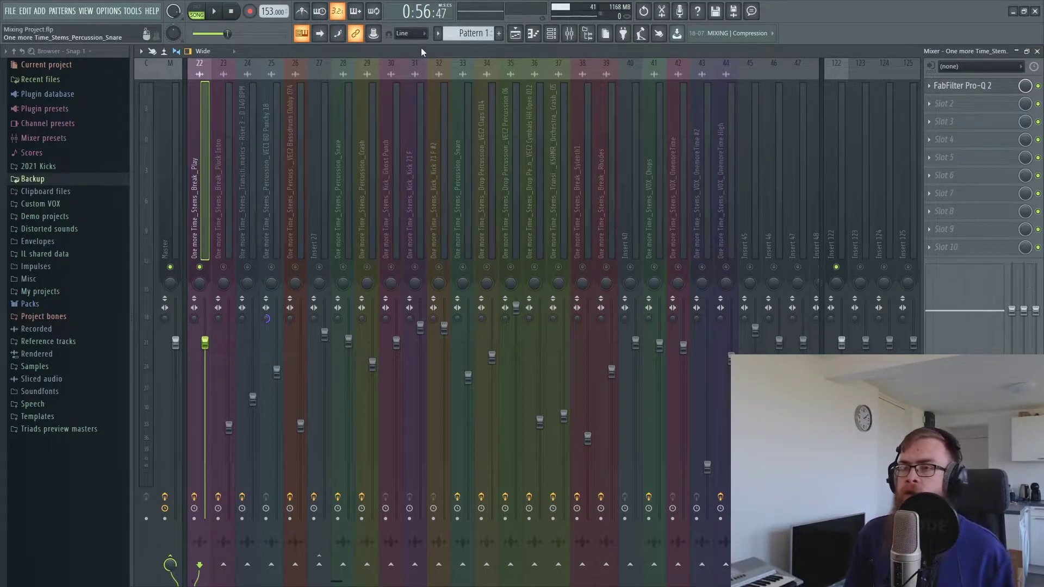
Unsolo Break_Play so every mixer insert is active, and play the whole mix leading into the break
key(F5)
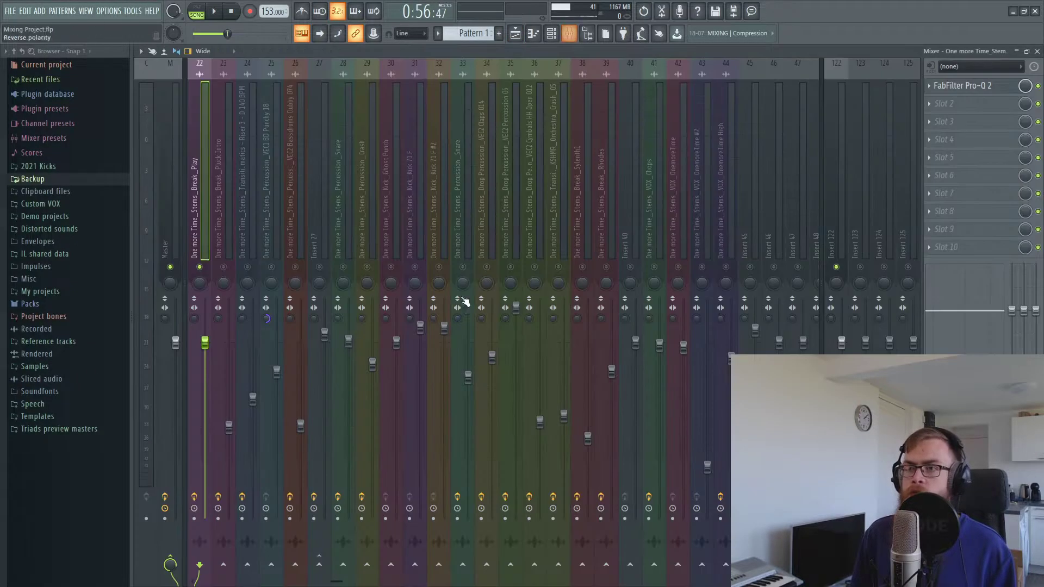
click(569, 33)
key(F5)
key(space)
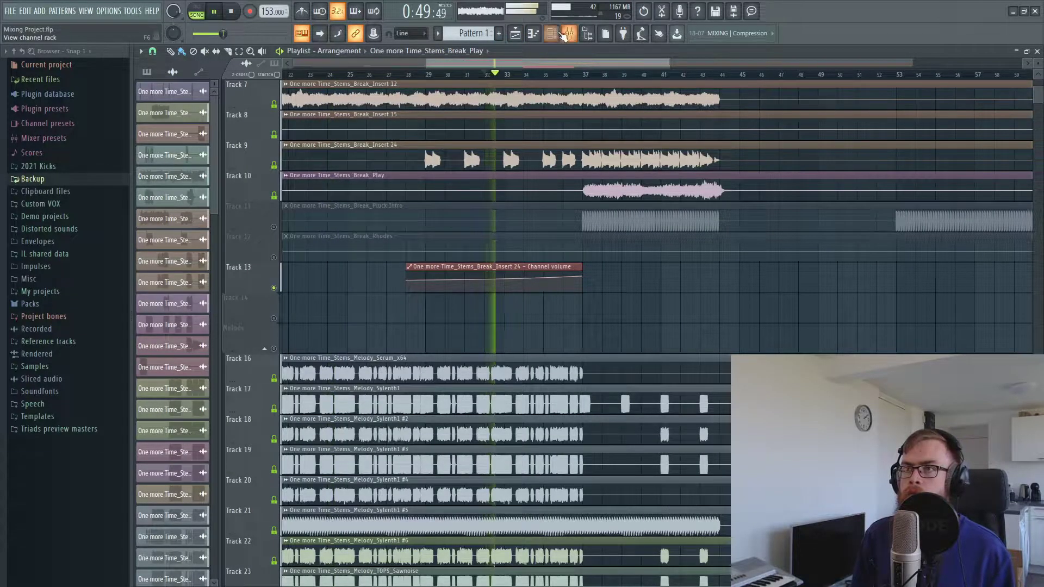
Lower the Break_Play mixer fader to about -3.0 dB while listening to the full mix
key(F5)
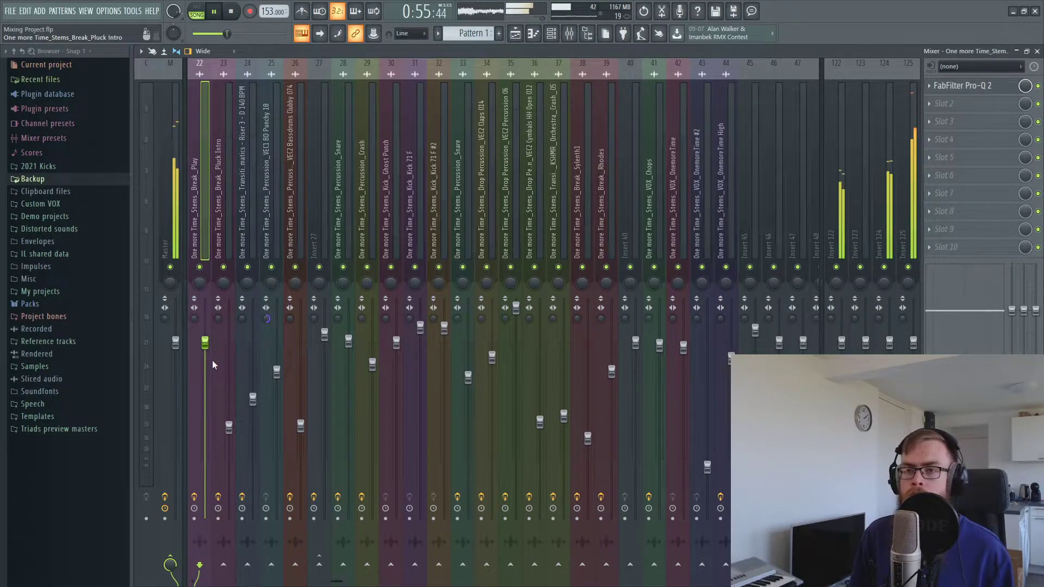
drag(212, 348, 212, 376)
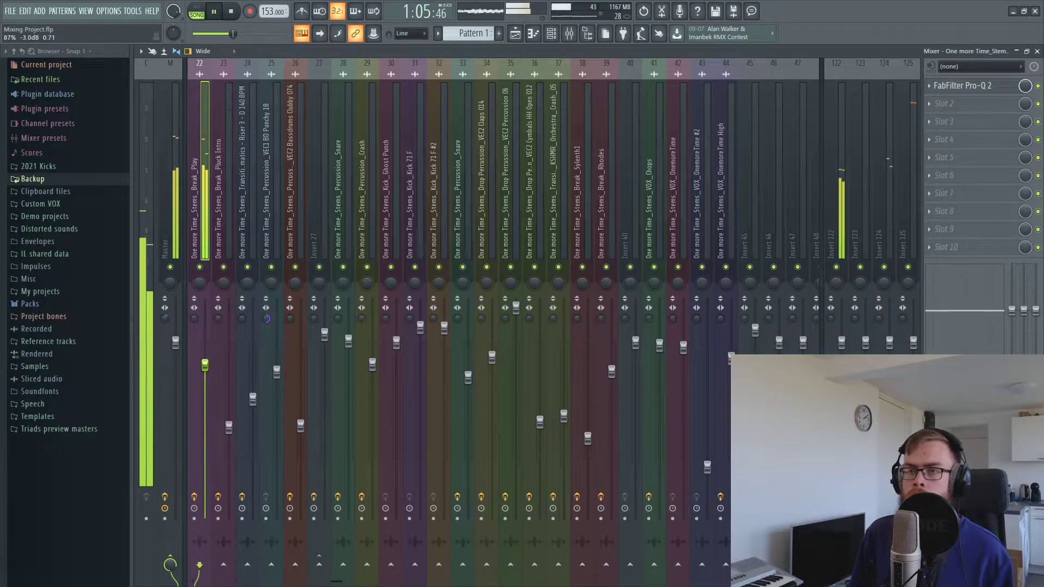
drag(212, 369, 211, 369)
key(space)
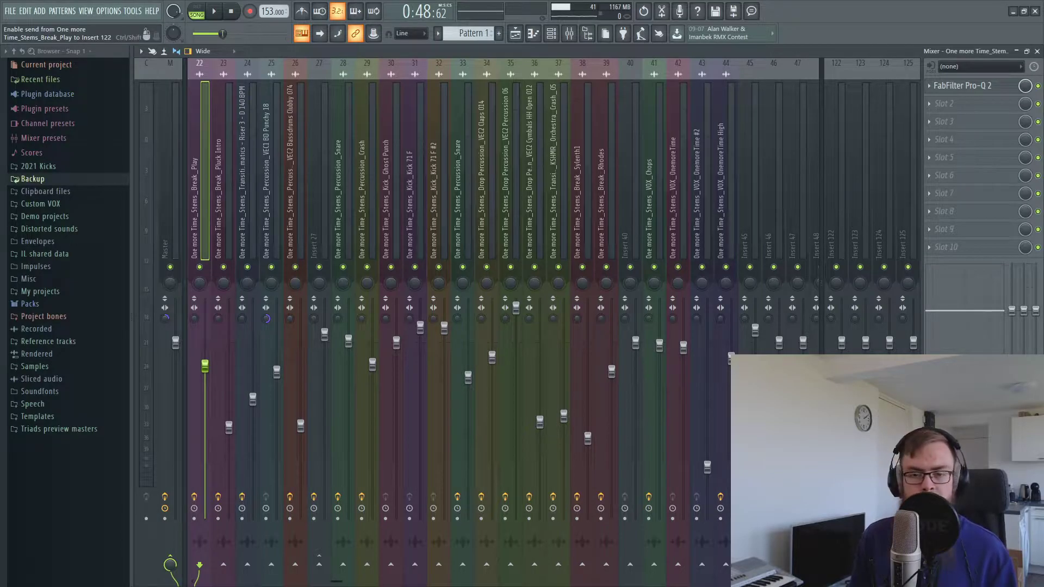
Play the full mix through the break and lower the Break_Play mixer fader to -3.8 dB
click(223, 564)
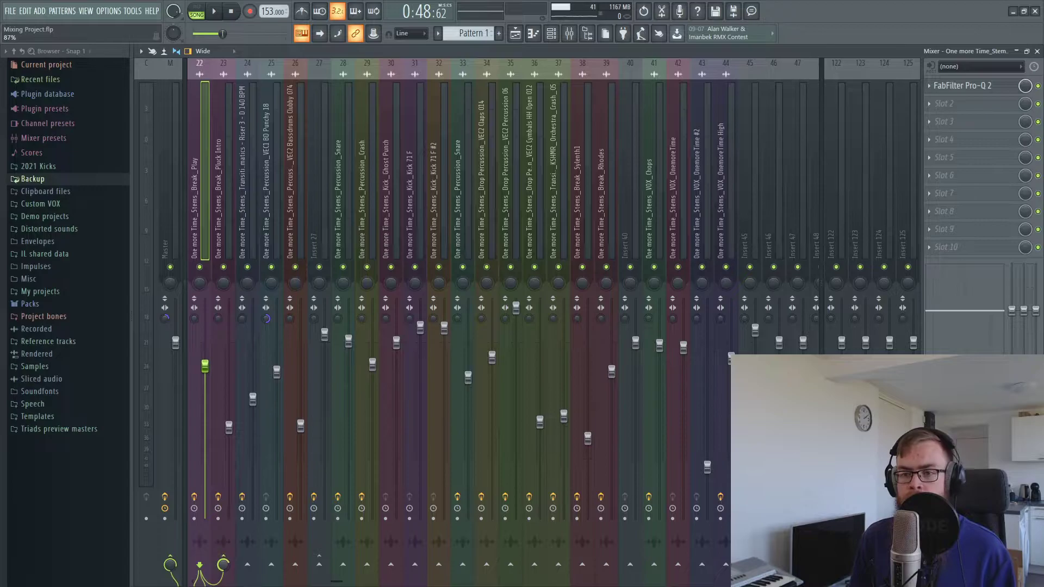
click(223, 564)
key(space)
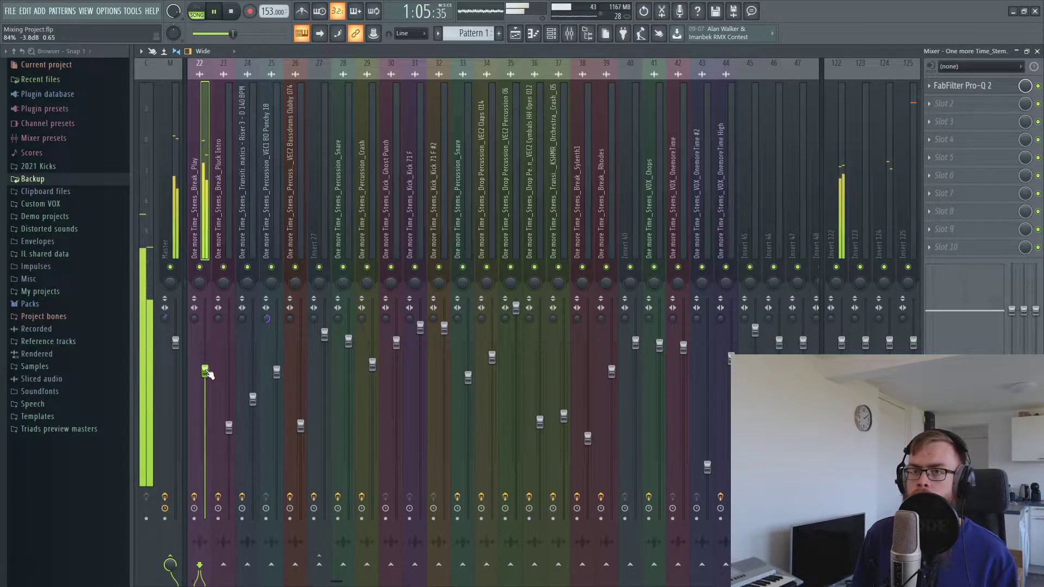
key(F5)
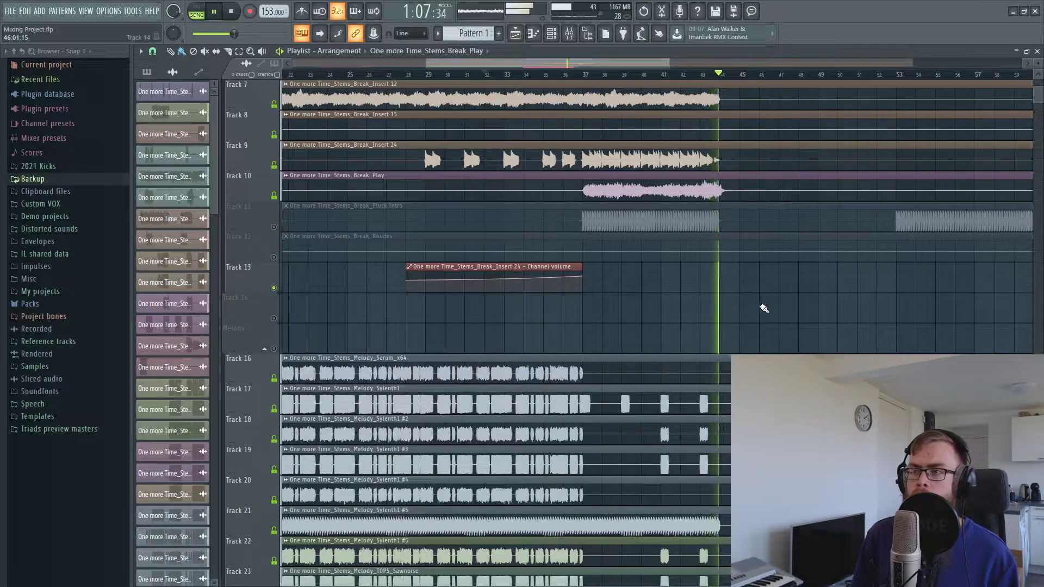
key(space)
Look over the break and melody stems in the playlist around the build-up between bars 37 and 45
scroll(727, 326, down, 10)
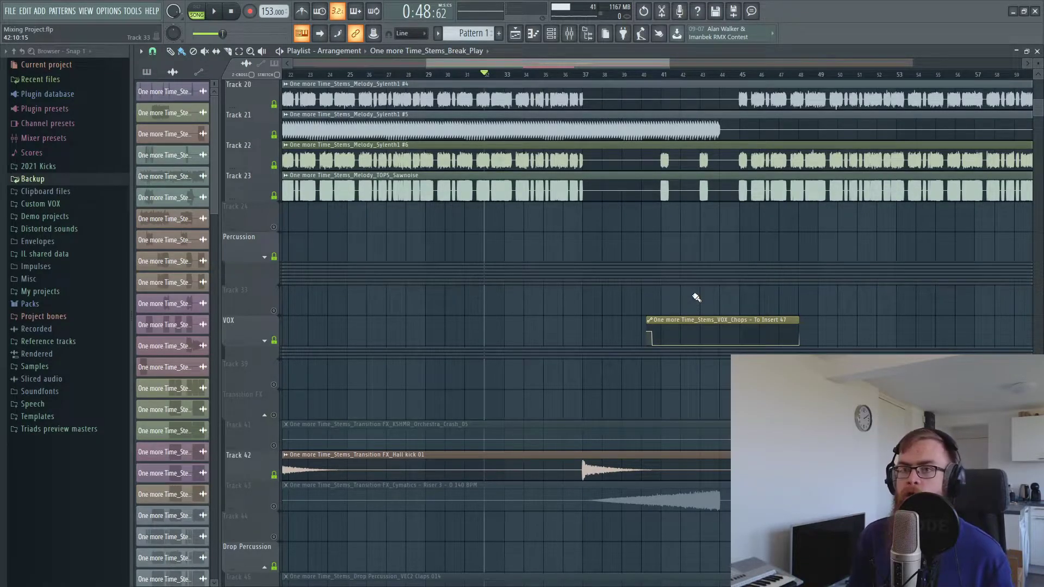
scroll(645, 273, up, 9)
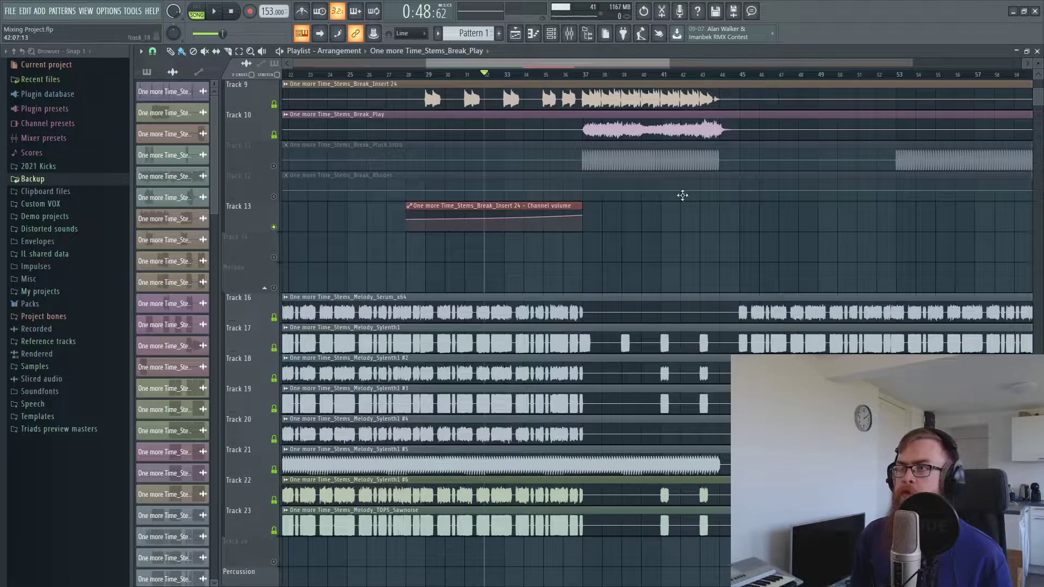
scroll(647, 82, down, 4)
scroll(692, 275, up, 7)
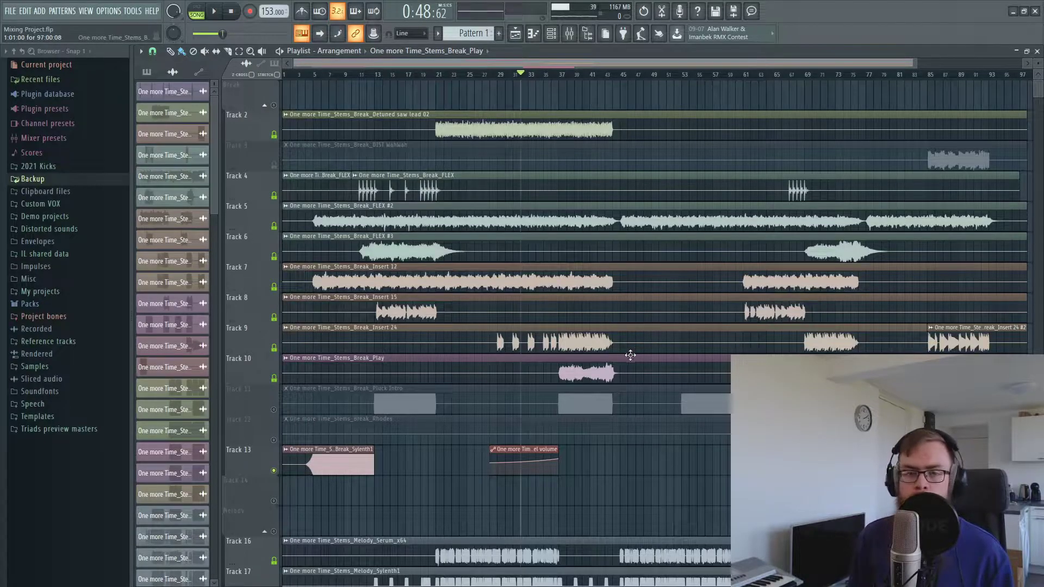
scroll(592, 82, up, 3)
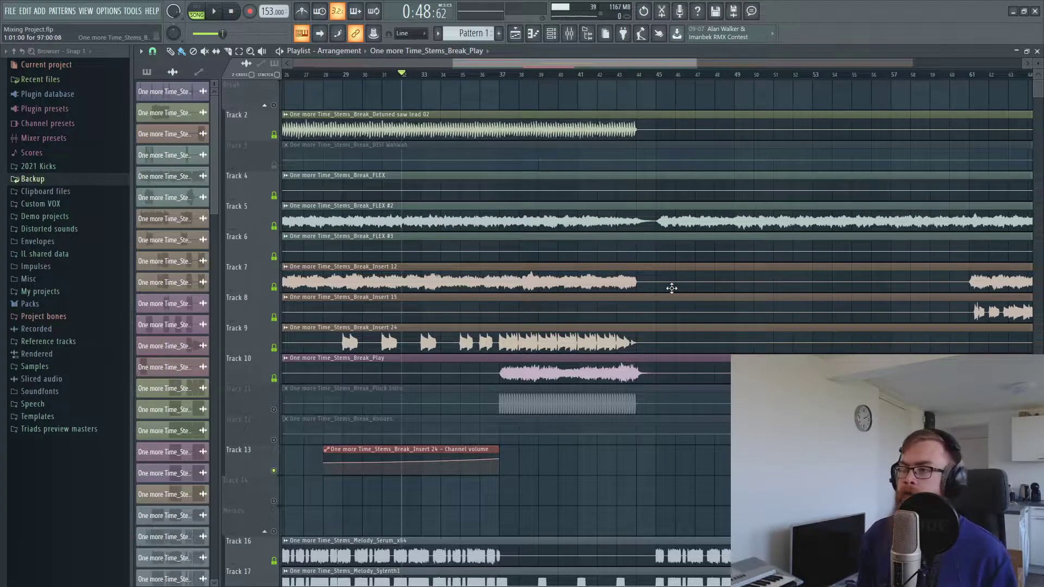
scroll(672, 288, down, 10)
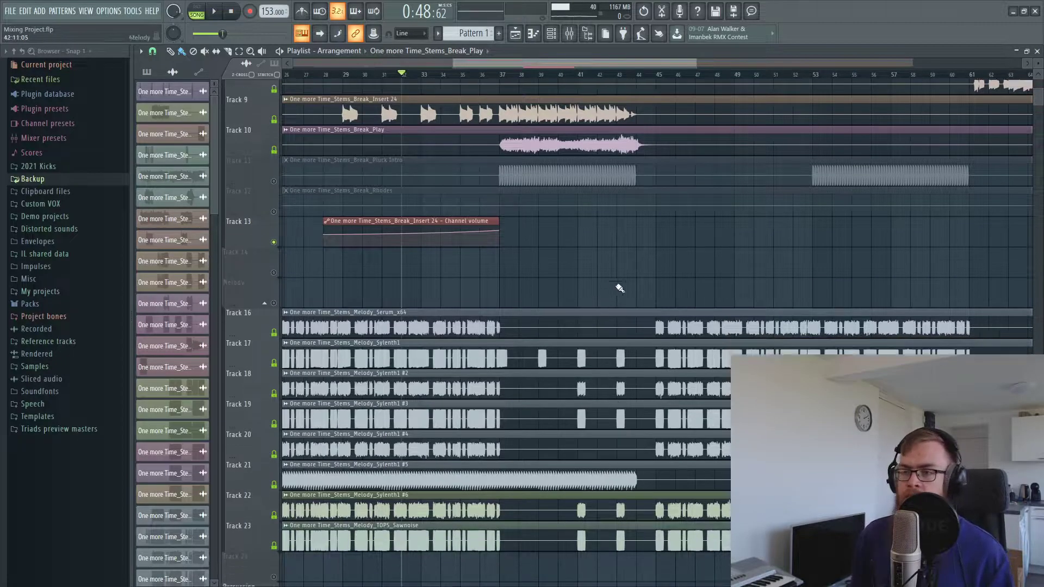
Select the build-up volume automation clips on tracks 56 to 63 and examine their curves
scroll(612, 314, down, 15)
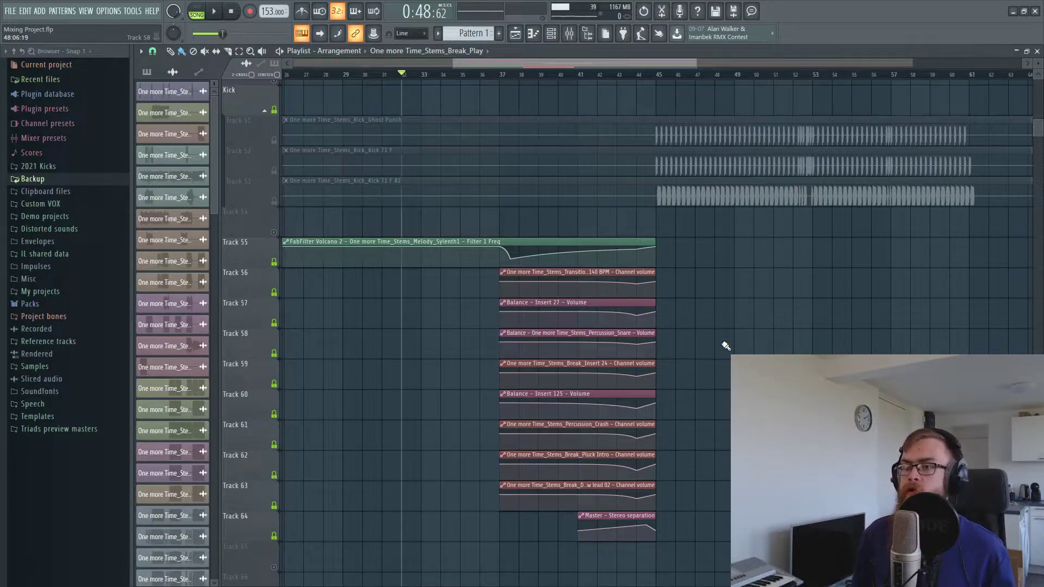
drag(538, 521, 684, 270)
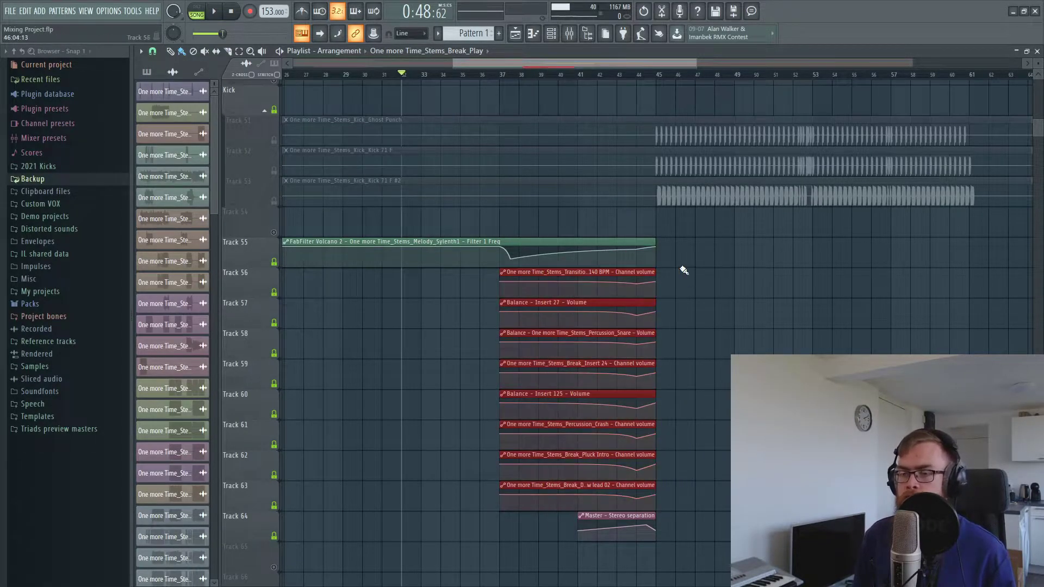
scroll(717, 323, up, 15)
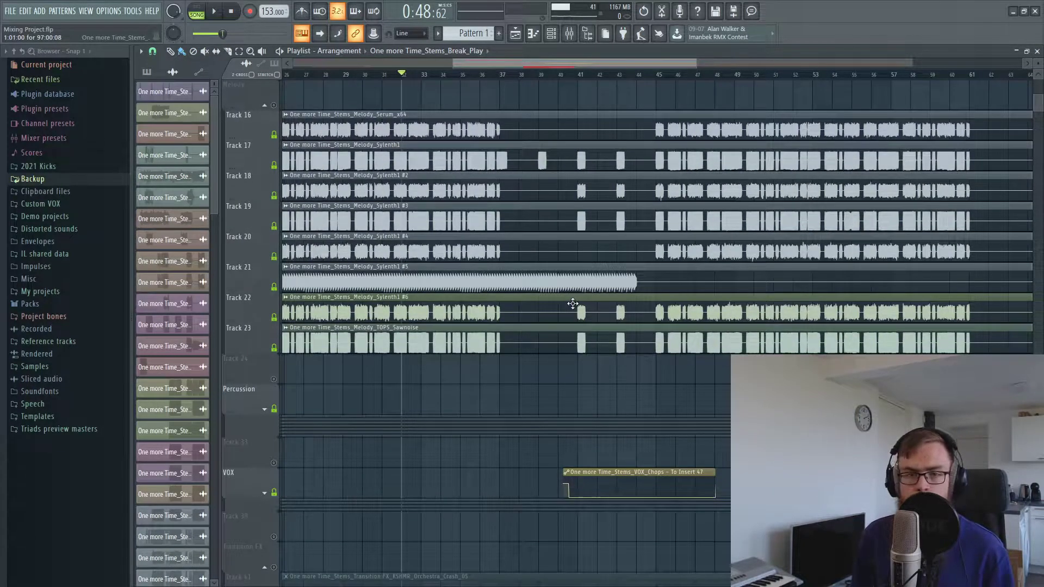
scroll(572, 304, down, 15)
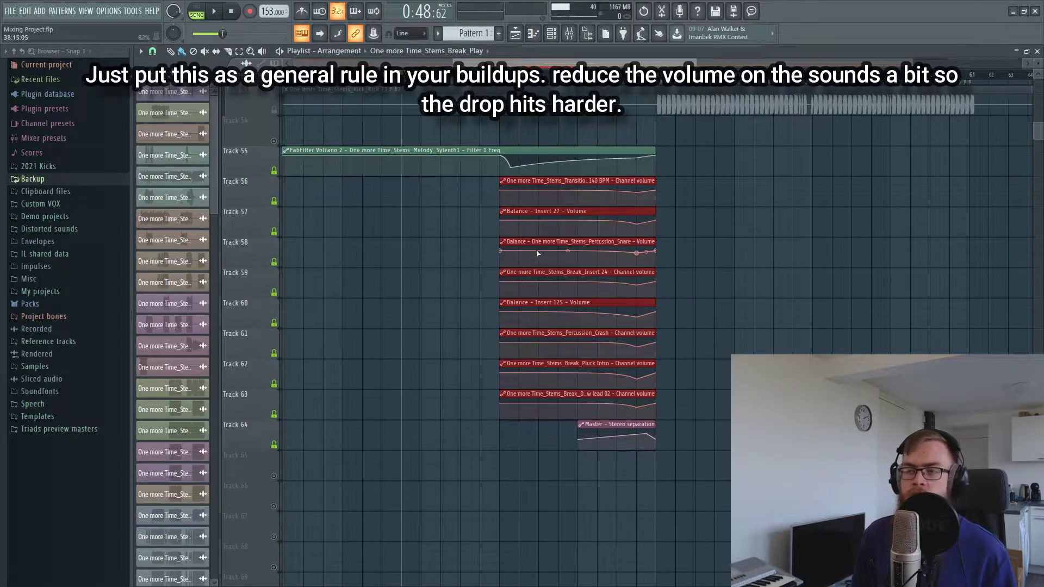
scroll(707, 283, up, 5)
scroll(652, 326, down, 3)
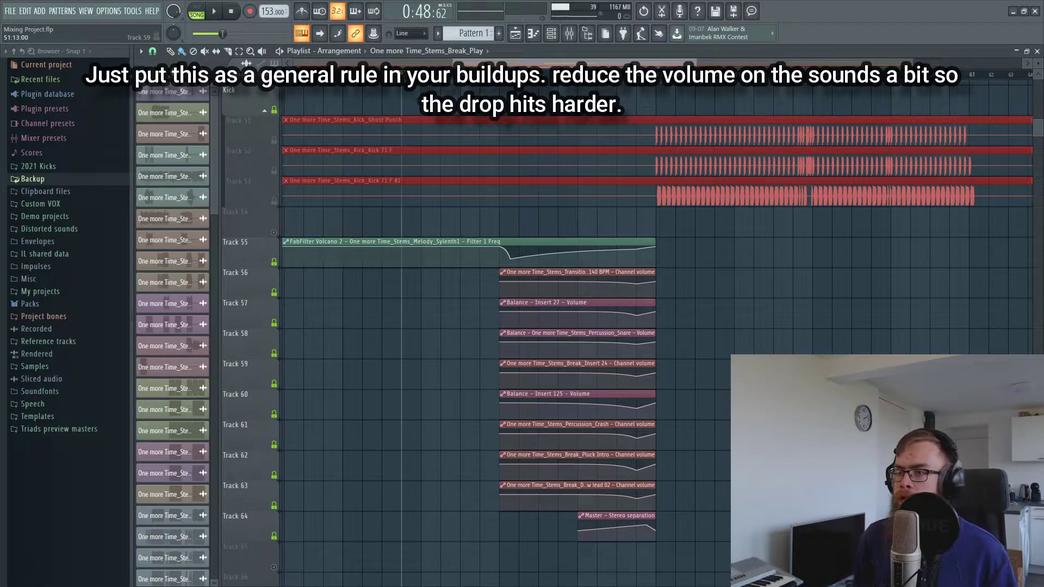
Unmute the Break_Pluck Intro track, cue playback at bar 37, and solo the stem's mixer insert
scroll(321, 321, up, 20)
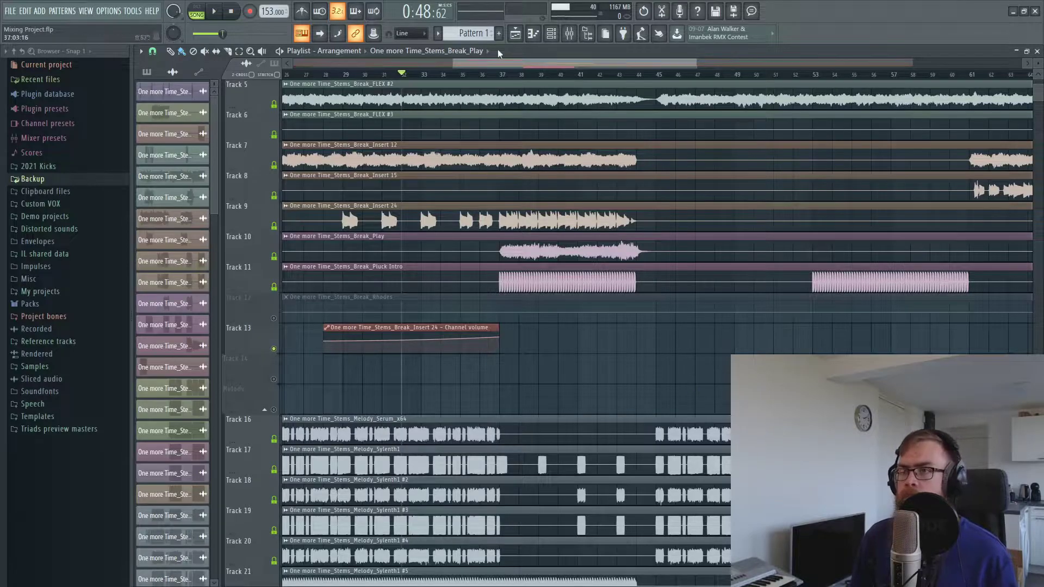
click(503, 75)
scroll(501, 81, up, 5)
scroll(500, 87, down, 4)
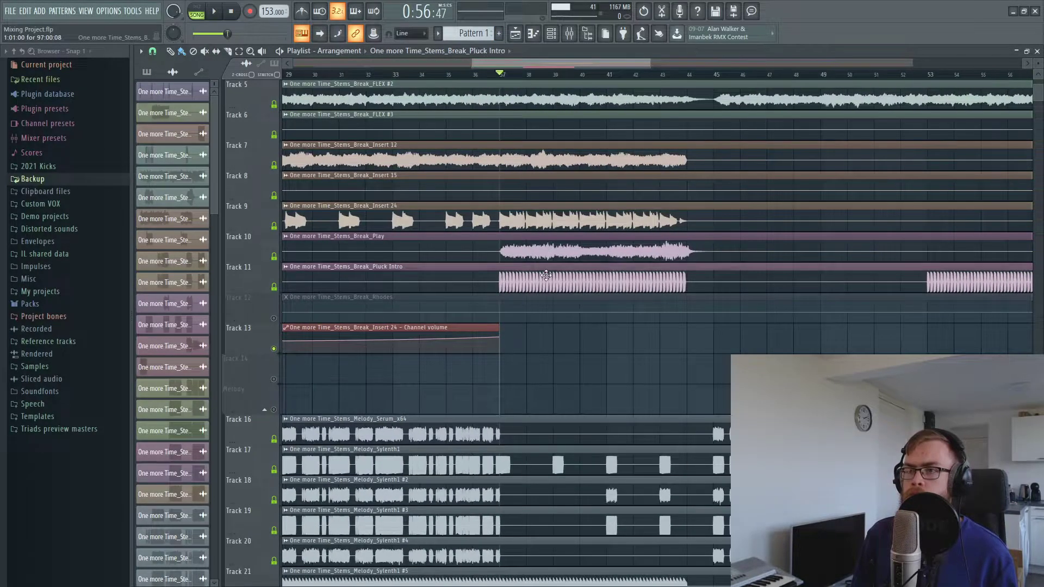
double_click(542, 277)
click(569, 33)
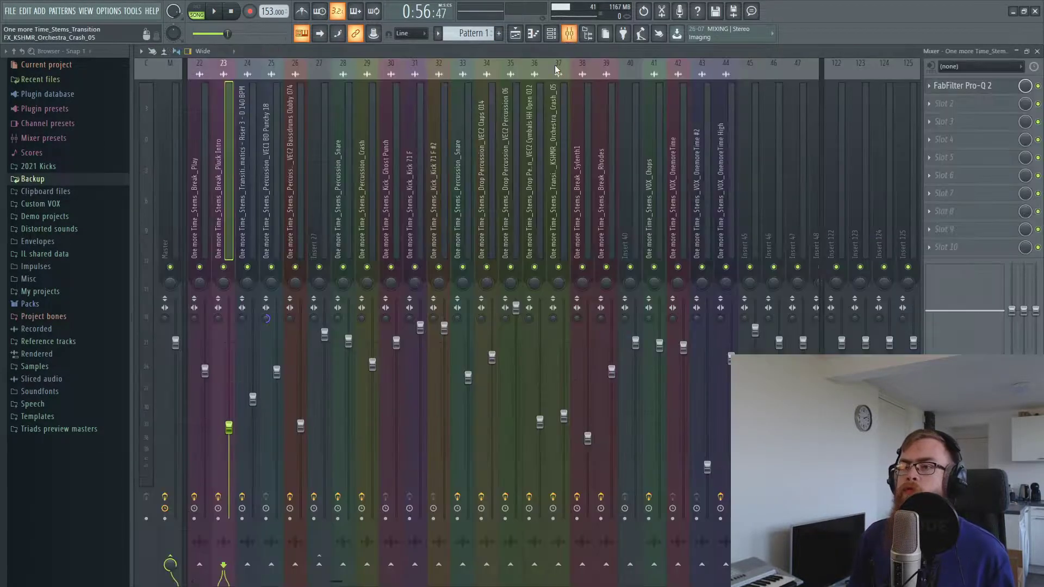
right_click(225, 267)
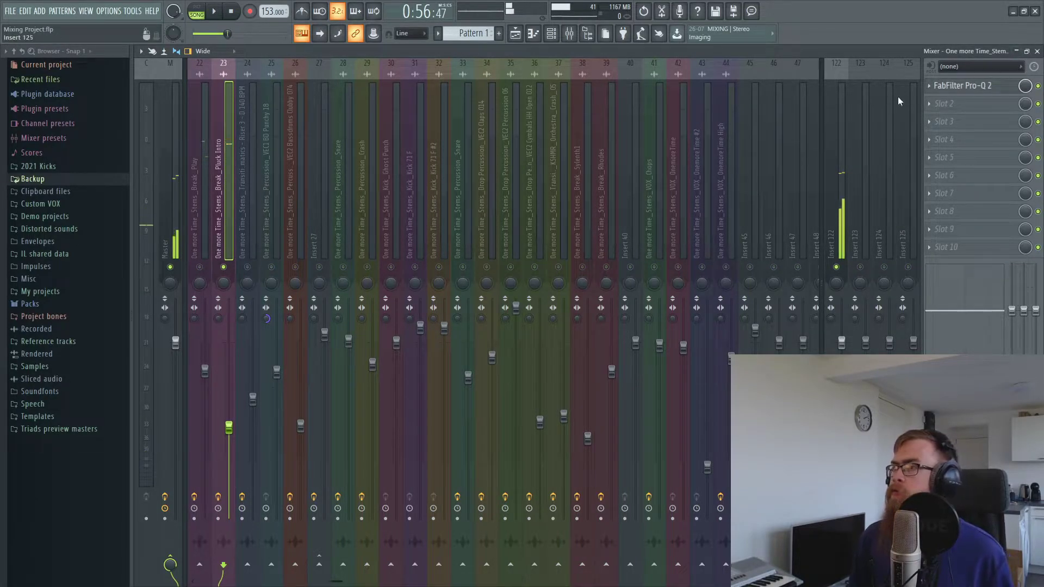
Remove FabFilter Pro-Q 2 from the Break_Pluck Intro insert and reset its fader to the default level
click(933, 88)
click(938, 111)
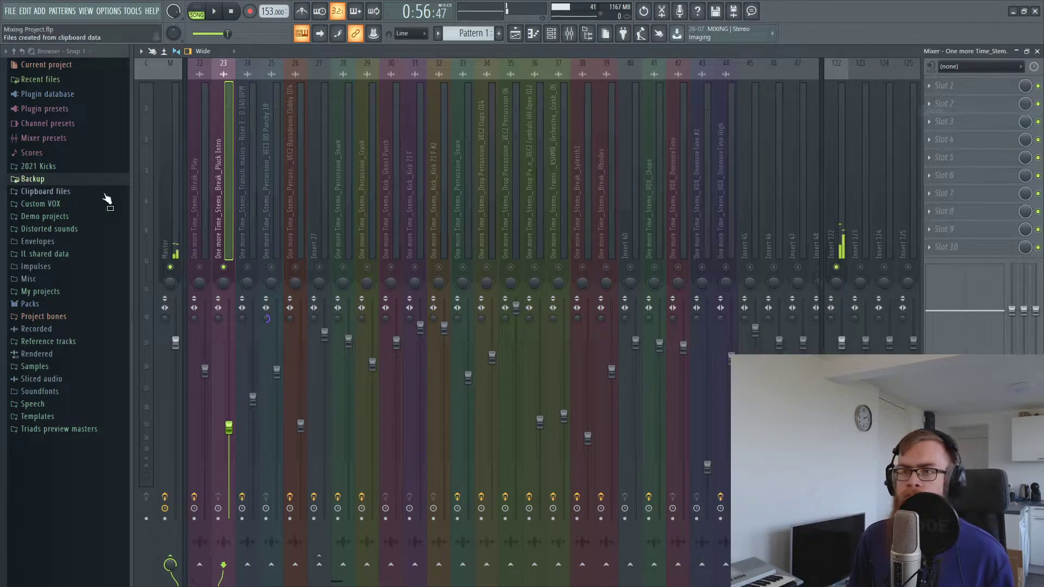
right_click(231, 429)
click(250, 426)
Audition the soloed Break_Pluck Intro from bar 37 and check where its clips sit in the playlist
key(space)
click(515, 35)
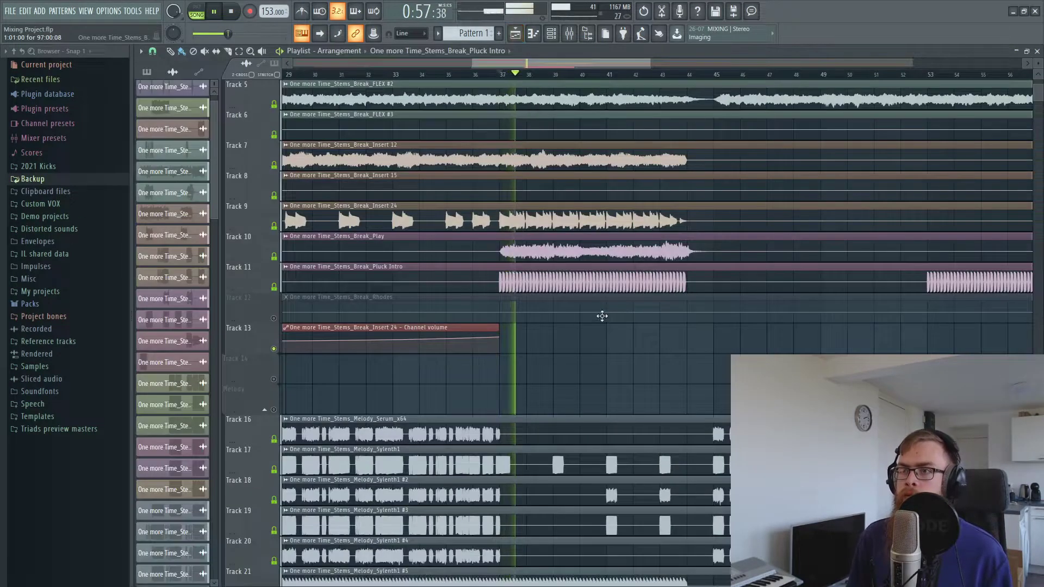
key(space)
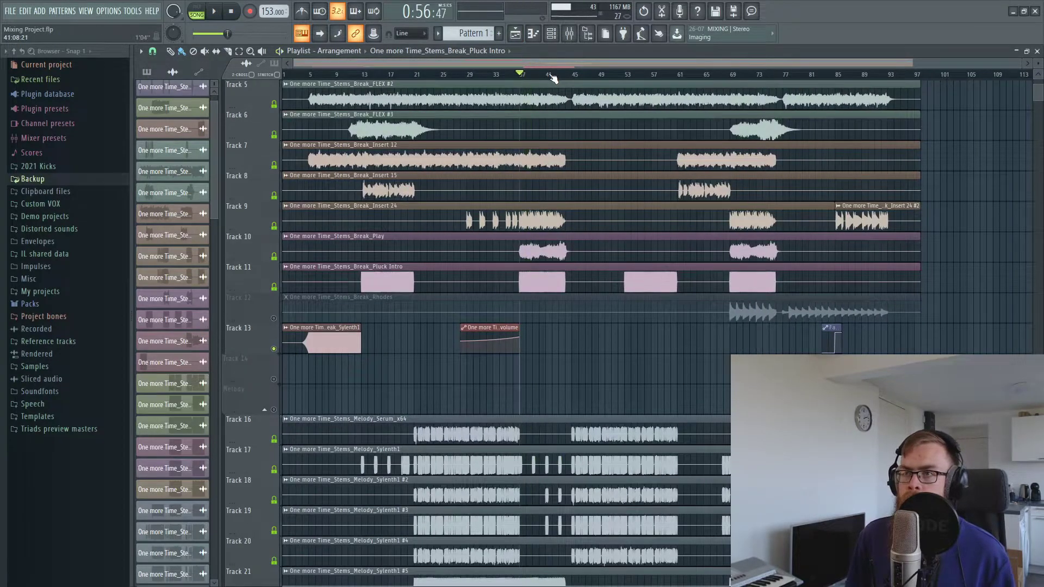
scroll(544, 79, up, 3)
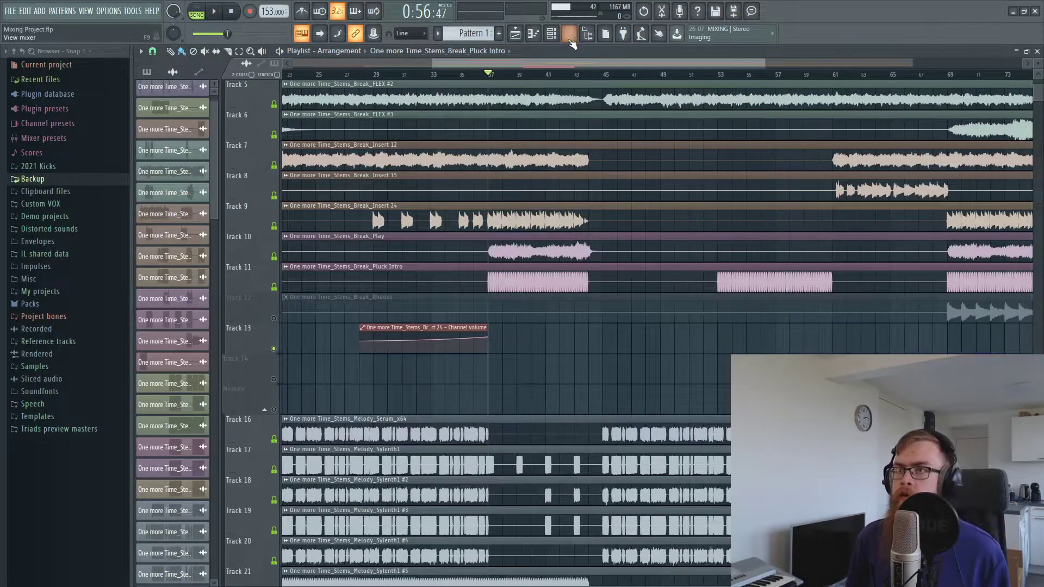
Load FabFilter Pro-Q 2 into the first effect slot of the Break_Pluck Intro insert
click(570, 39)
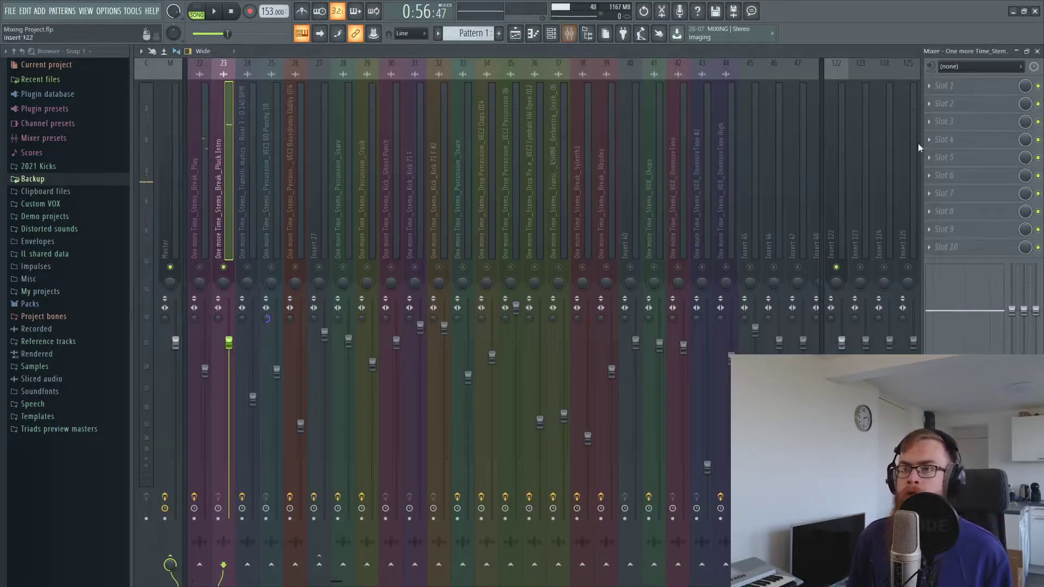
click(929, 87)
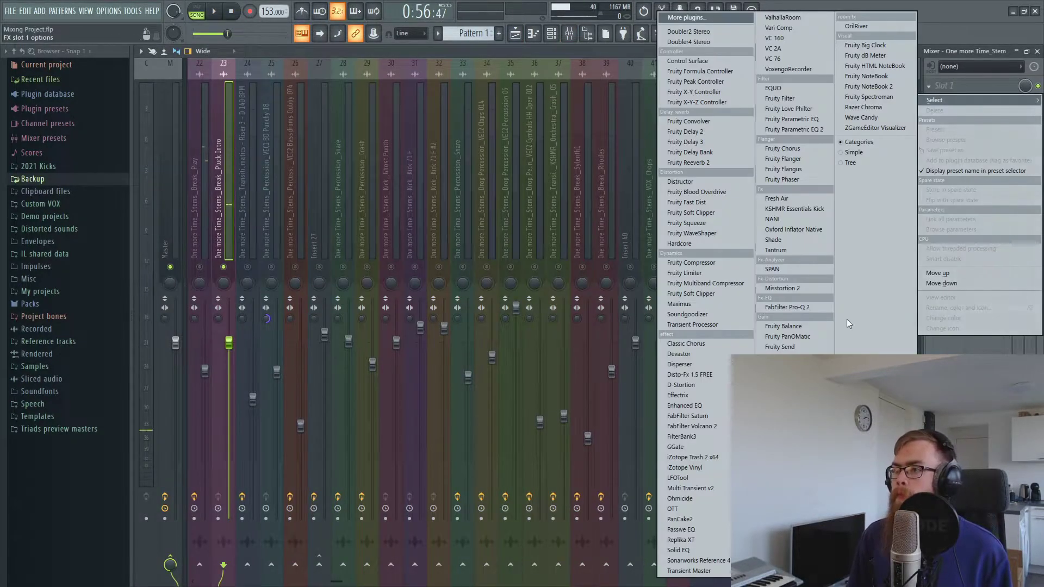
click(797, 308)
Add a Low Cut band at about 145 Hz to Break_Pluck Intro's equalizer while auditioning it
double_click(308, 218)
click(211, 314)
click(214, 355)
key(space)
drag(309, 207, 289, 213)
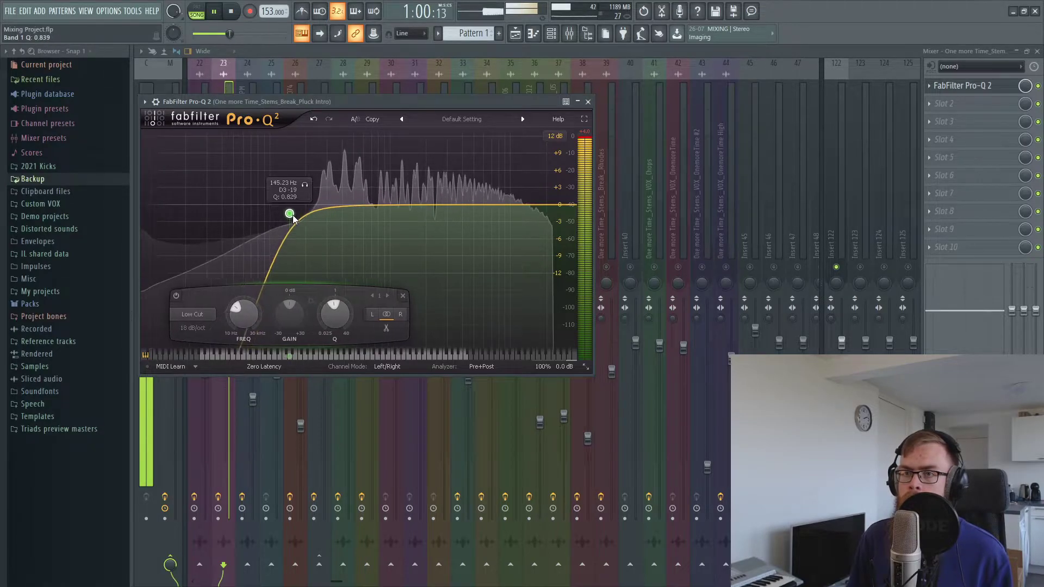
click(587, 101)
key(space)
Unsolo Break_Pluck Intro and lower its fader to about -14.7 dB while playing the full mix
click(317, 266)
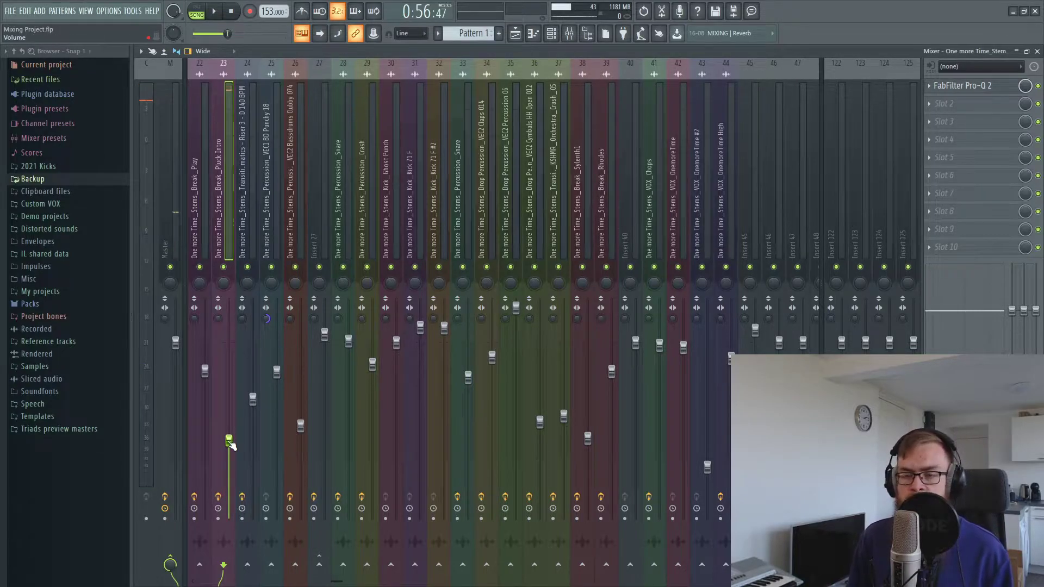
key(space)
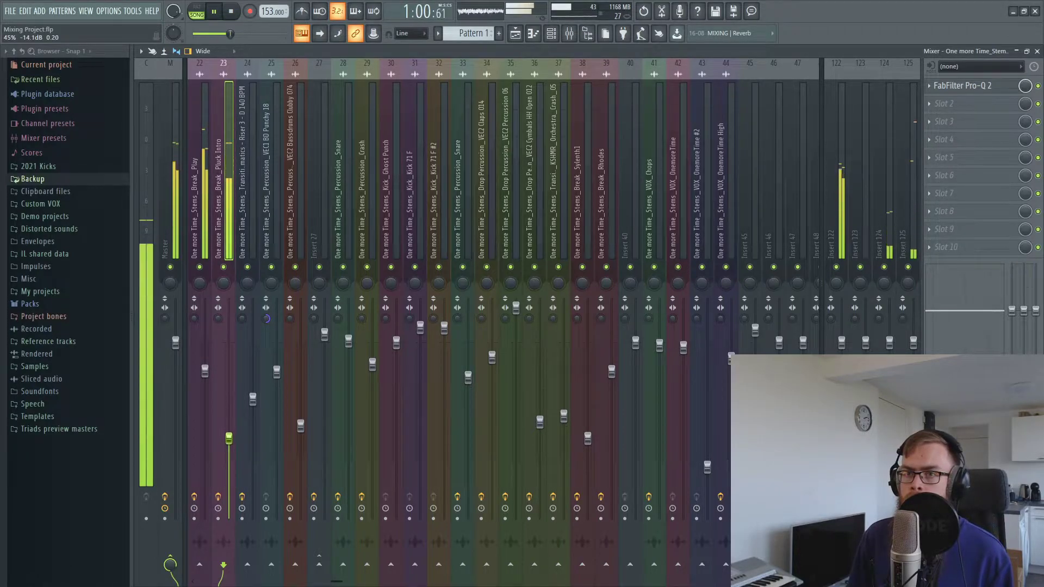
drag(231, 441, 231, 444)
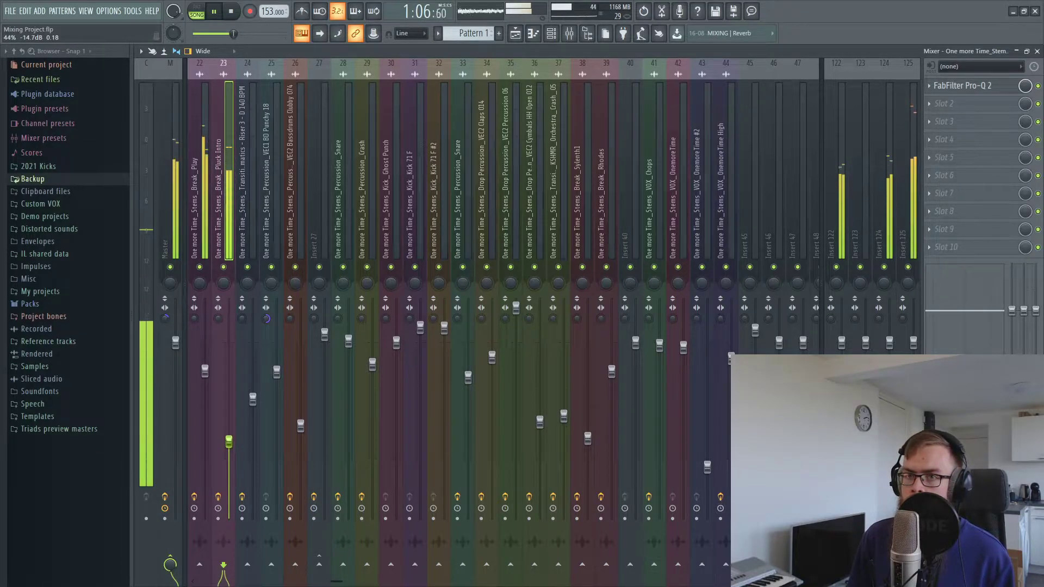
drag(230, 441, 230, 444)
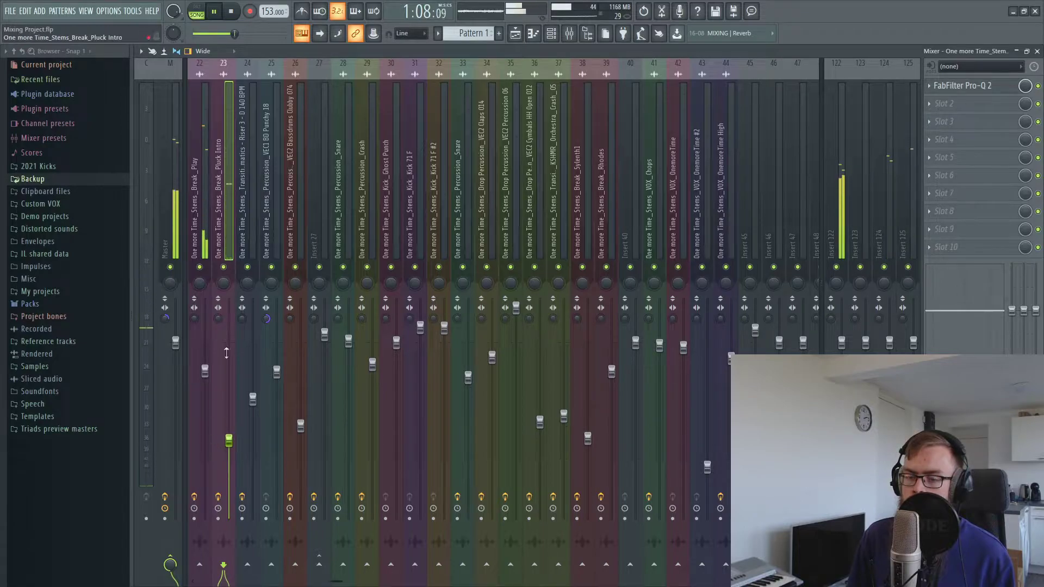
key(space)
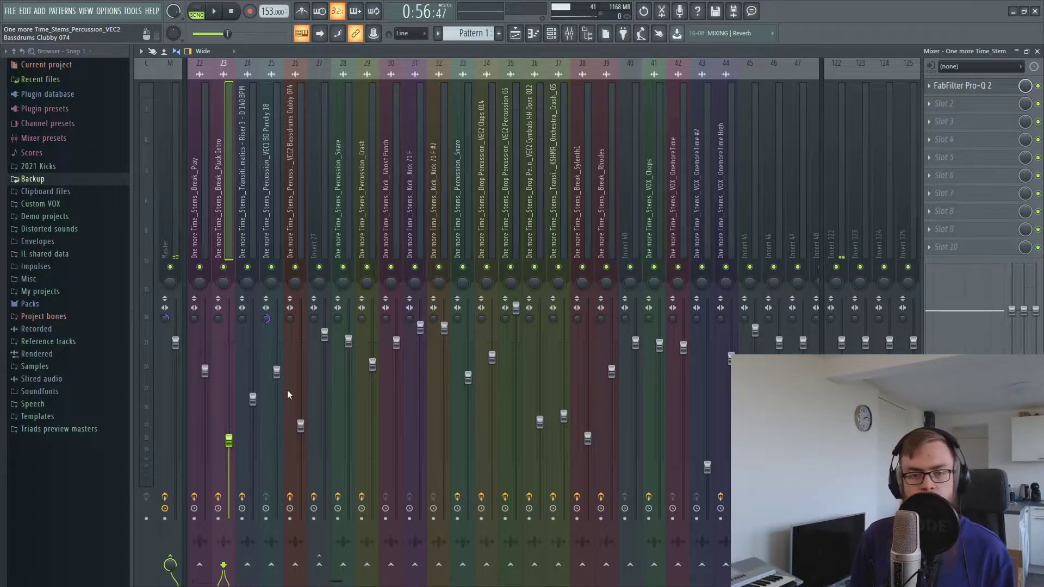
Replay the break from bar 37 and raise the Break_Pluck Intro fader slightly against the full mix
key(space)
drag(229, 441, 231, 439)
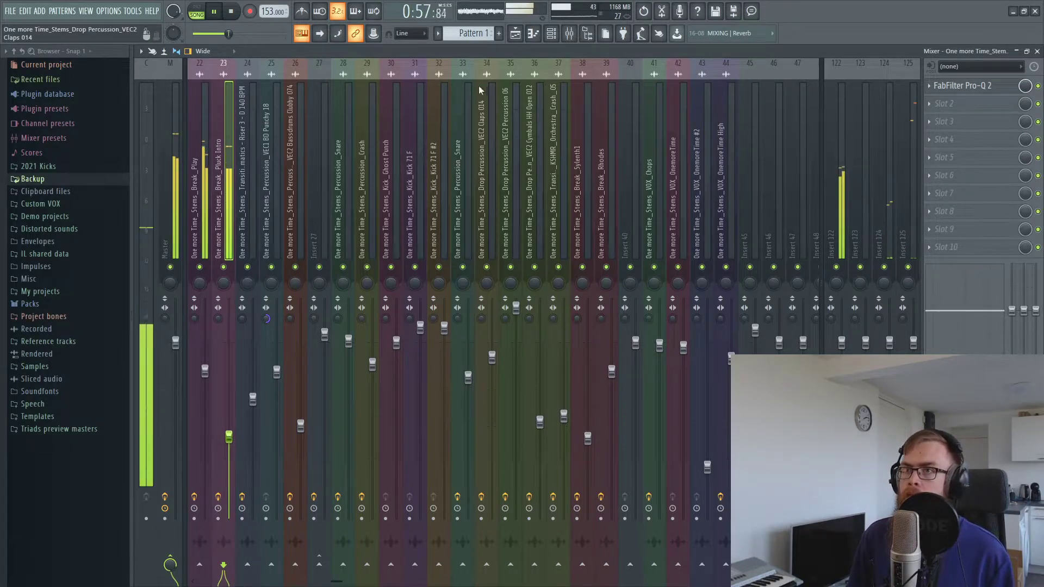
key(F5)
scroll(592, 377, down, 2)
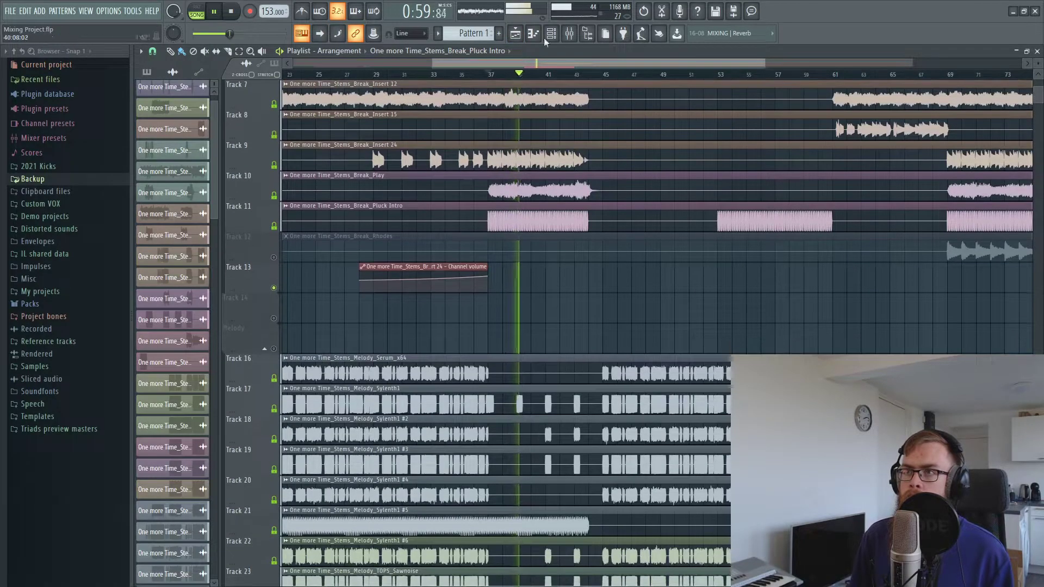
key(F9)
key(space)
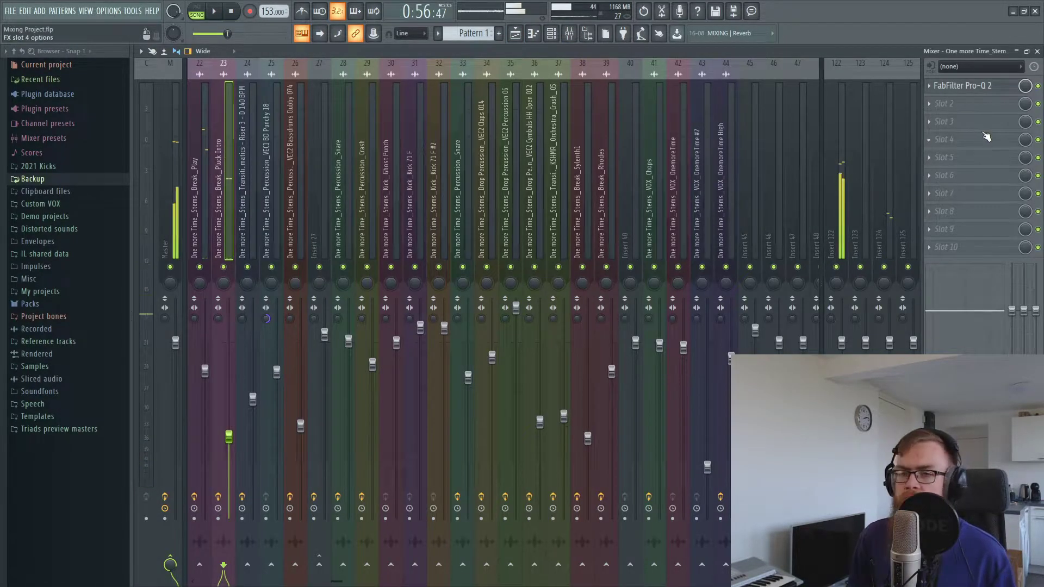
Load PanCake2 into the second effect slot of Break_Pluck Intro with a 1/2 LFO rate and a 40% mix
click(987, 110)
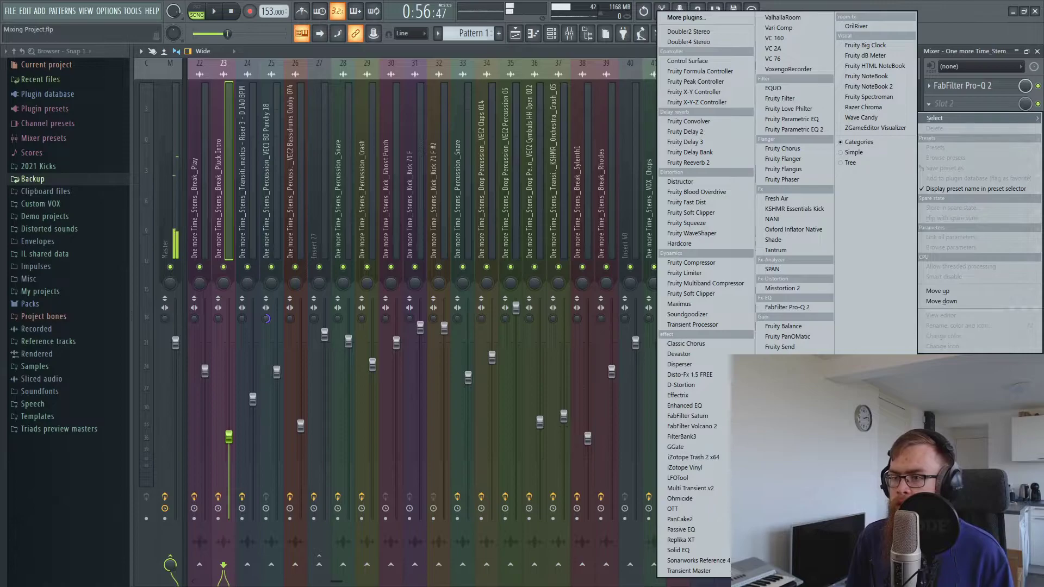
click(697, 519)
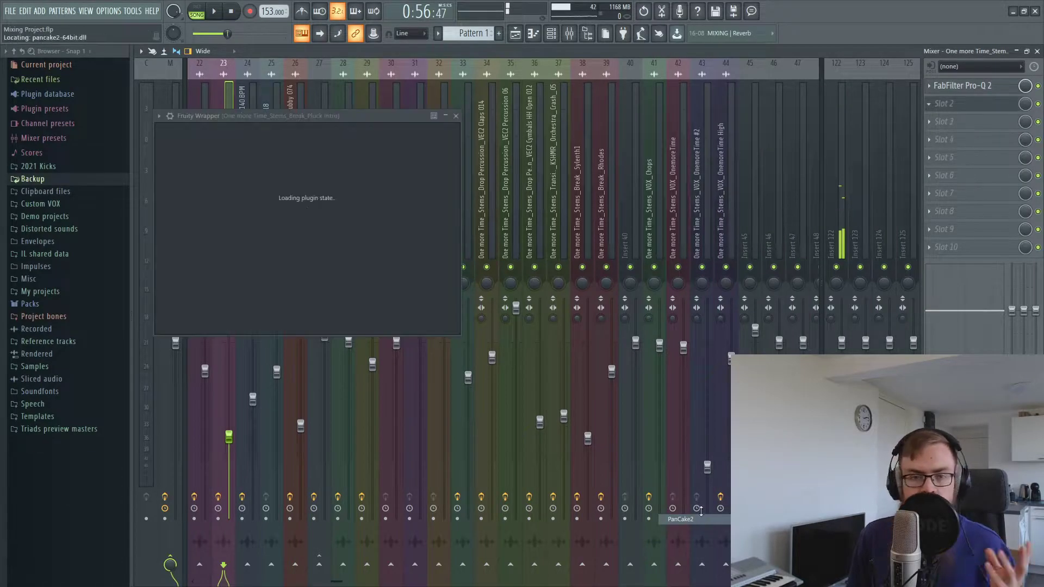
click(374, 168)
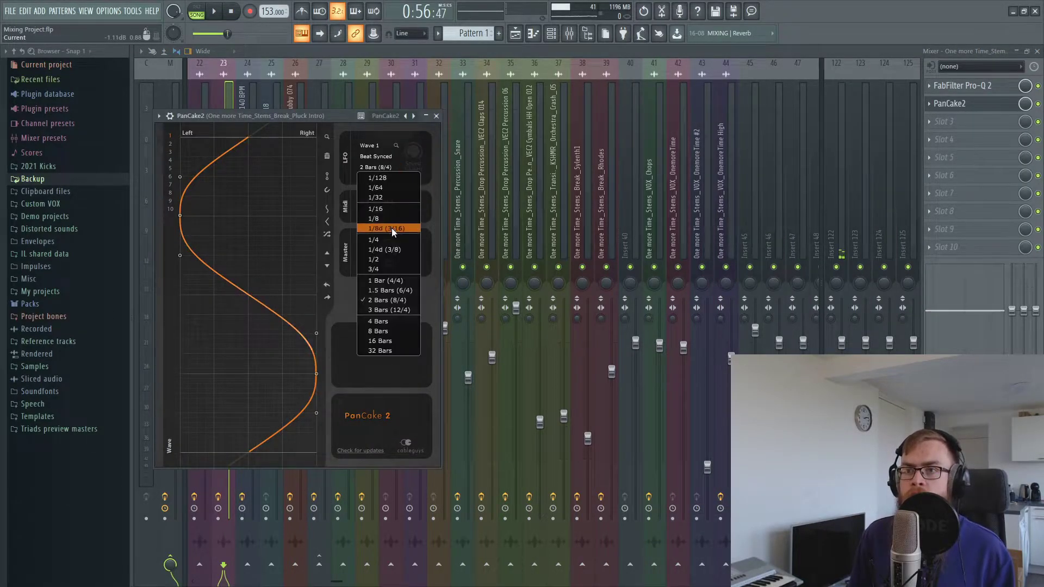
click(374, 259)
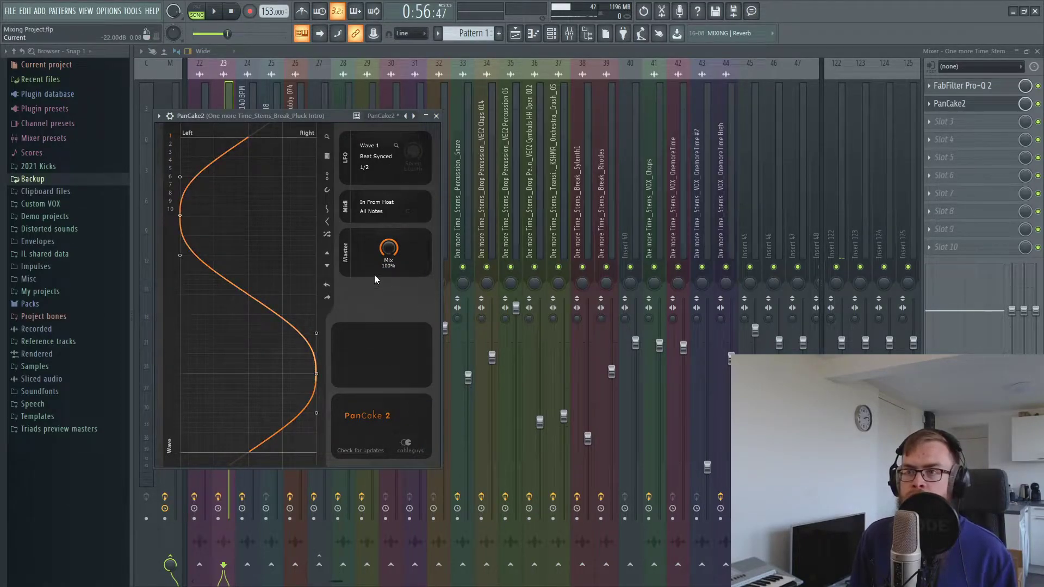
click(362, 168)
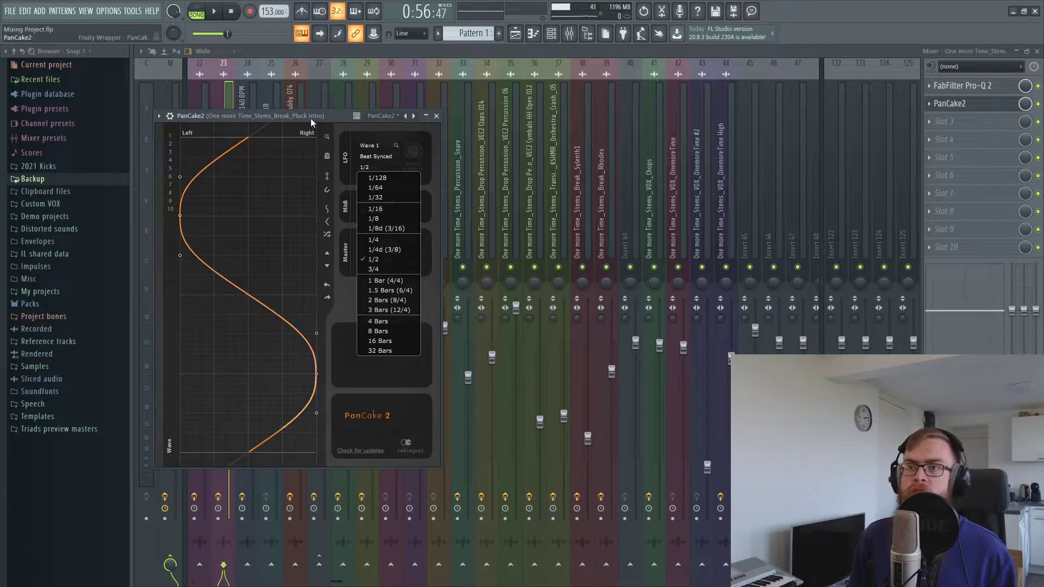
drag(311, 119, 452, 135)
scroll(529, 264, down, 6)
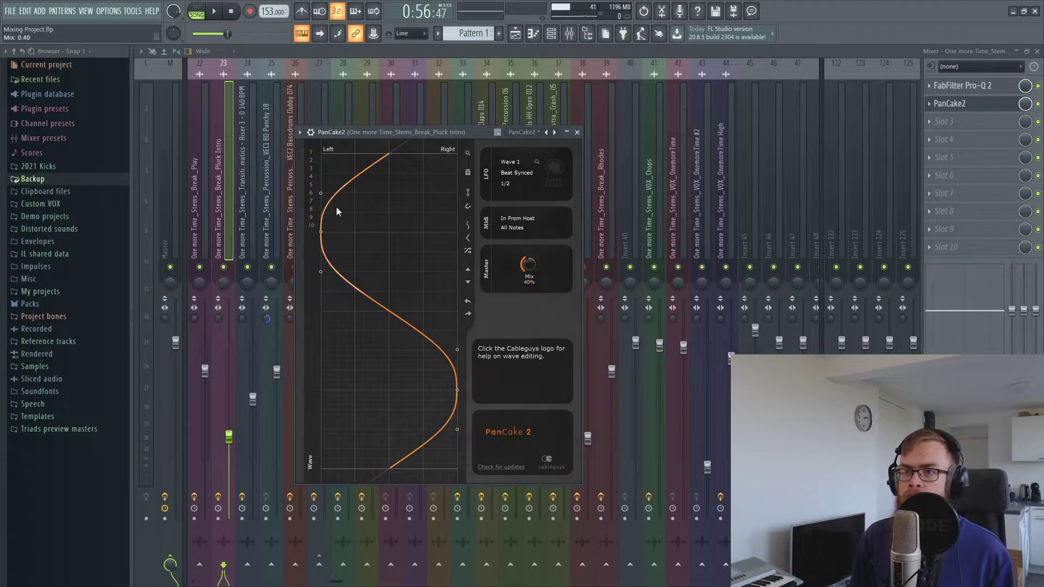
Reshape PanCake2's sine wave into a squarer left-right curve by stretching its four curve handles
drag(325, 194, 320, 152)
drag(321, 289, 328, 317)
drag(456, 350, 457, 309)
drag(457, 429, 455, 468)
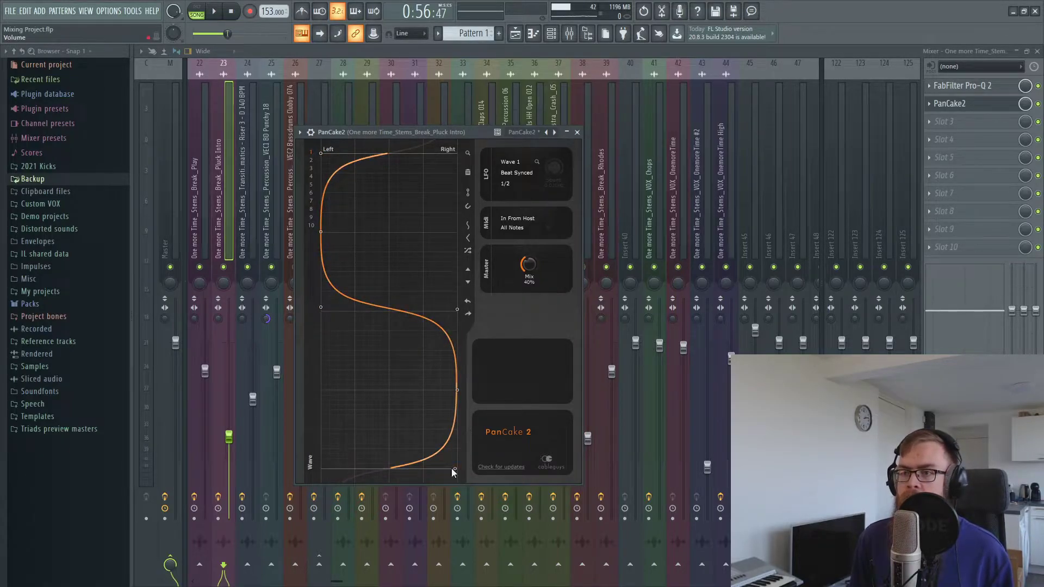
drag(457, 311, 457, 314)
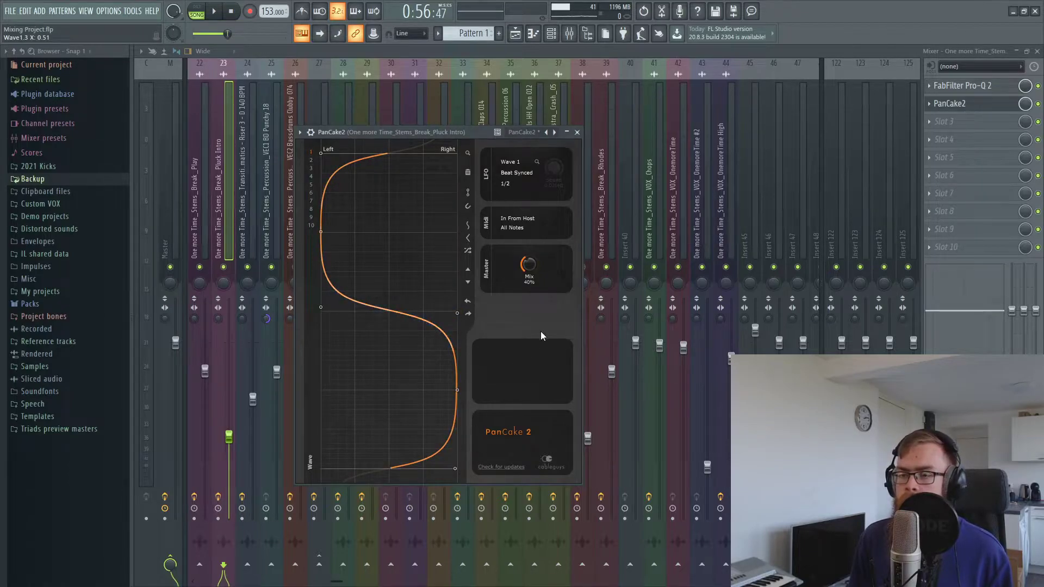
Audition the auto-panning against the full mix, lower PanCake2's mix to 39% and close the plugin
key(space)
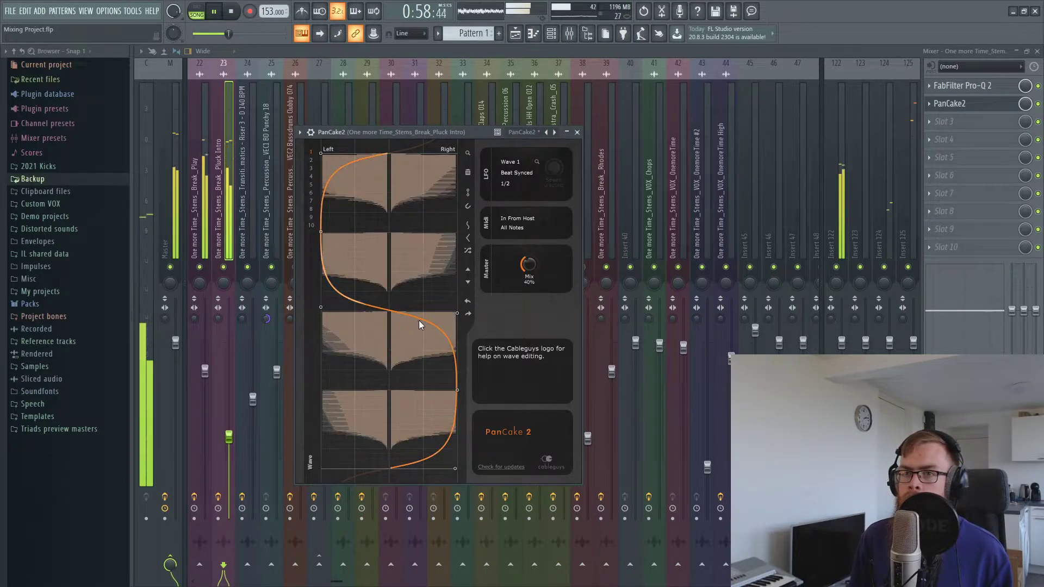
scroll(533, 267, down, 1)
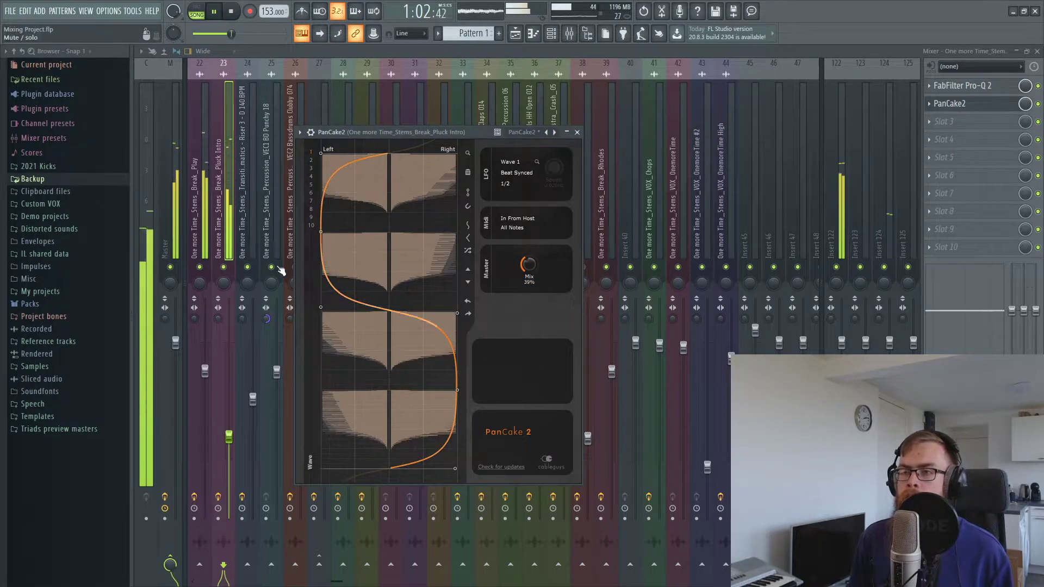
key(space)
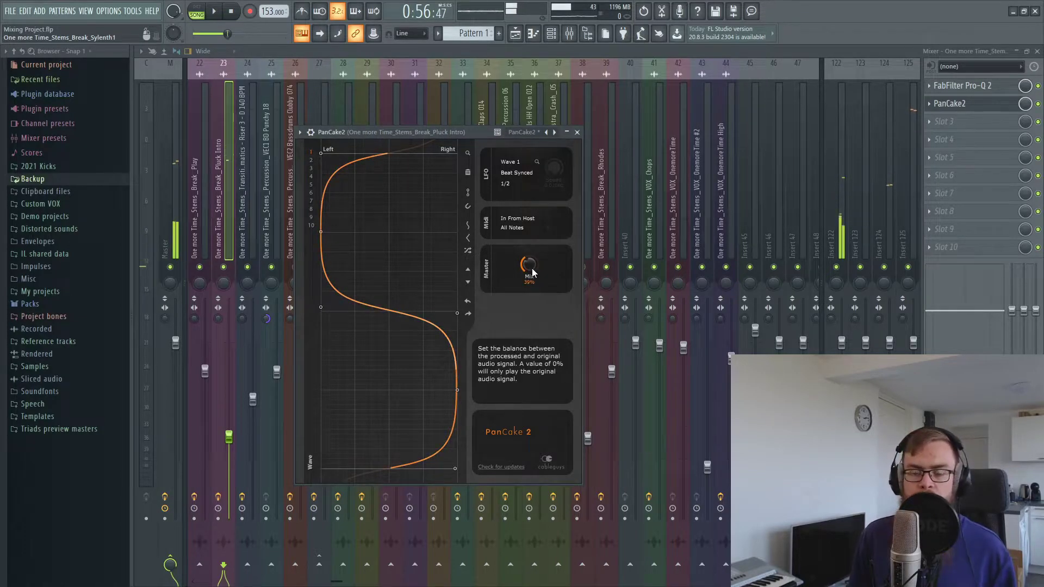
click(577, 132)
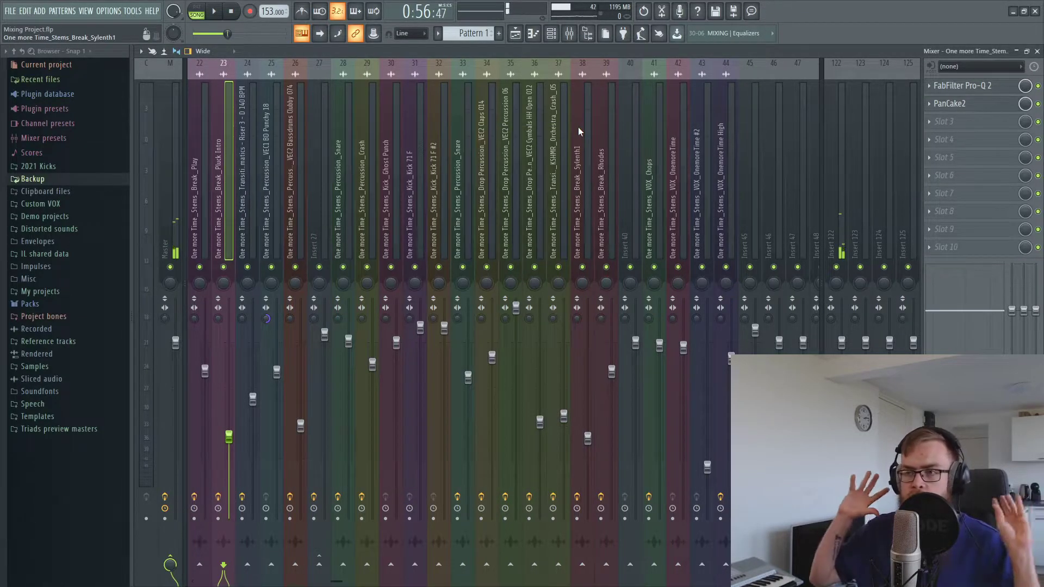
Play the arrangement from just before the first Break_Pluck Intro part near bar 13
key(F5)
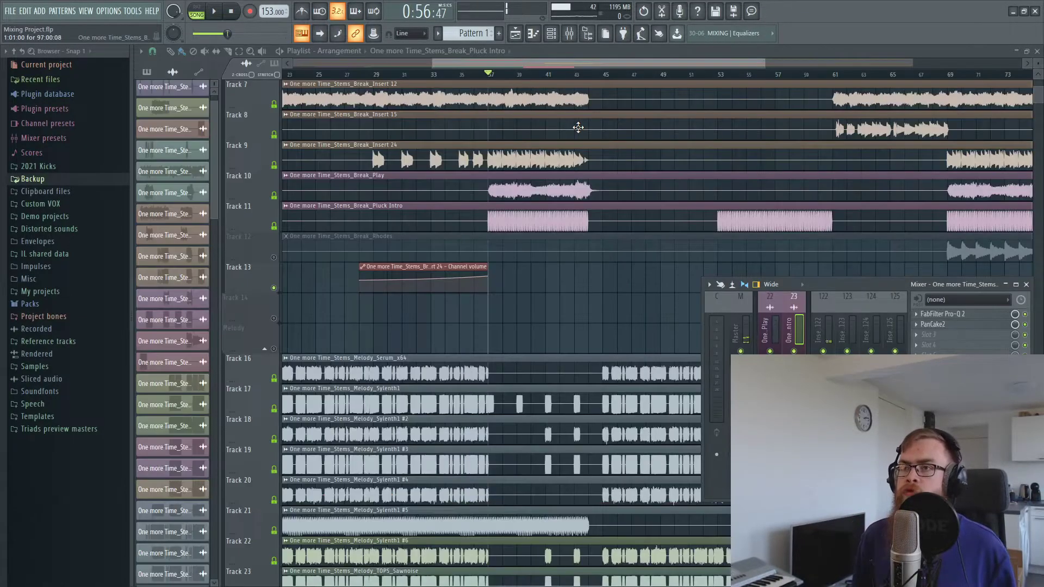
double_click(827, 288)
click(516, 34)
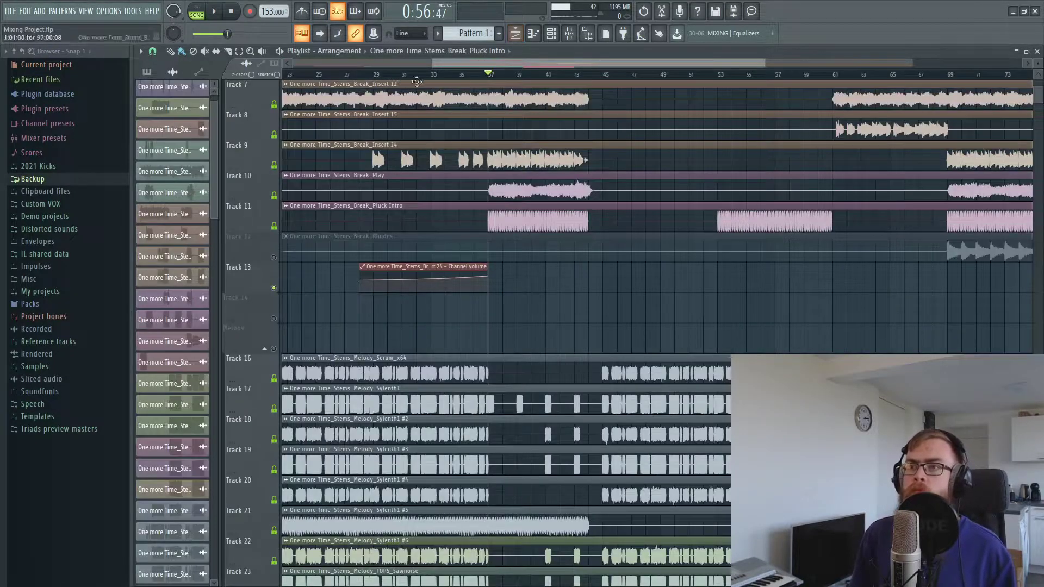
scroll(464, 77, down, 3)
click(369, 74)
scroll(368, 74, up, 6)
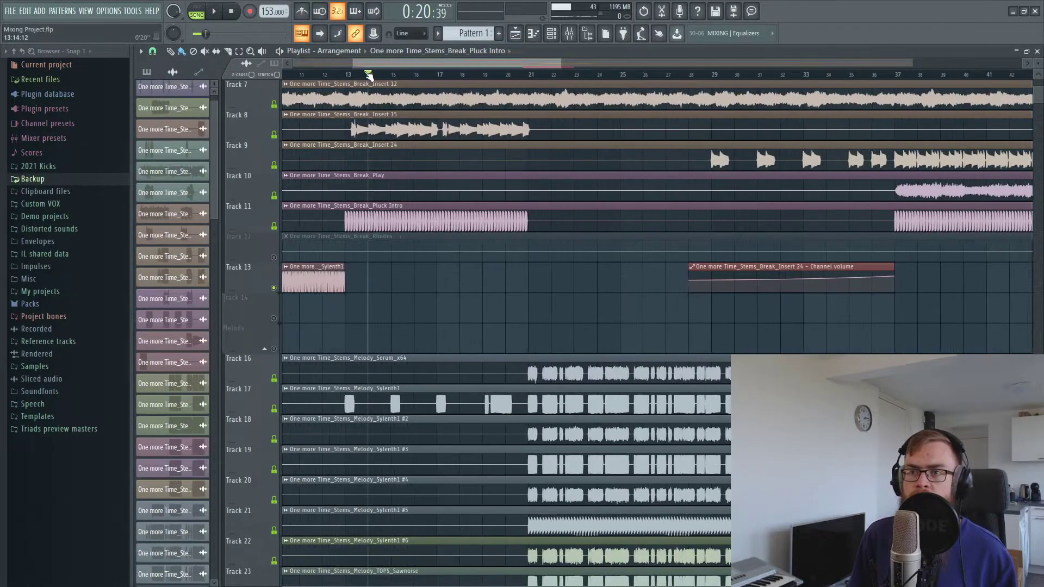
drag(338, 68, 311, 69)
click(835, 75)
key(space)
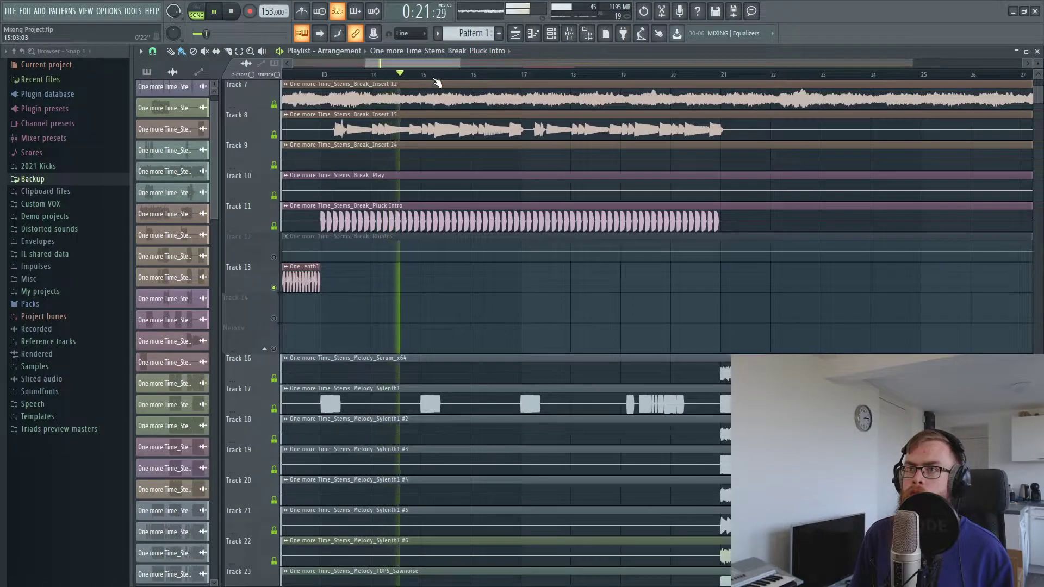
Reopen PanCake2 on Break_Pluck Intro and set its mix to 30% while the intro section plays
click(570, 33)
key(space)
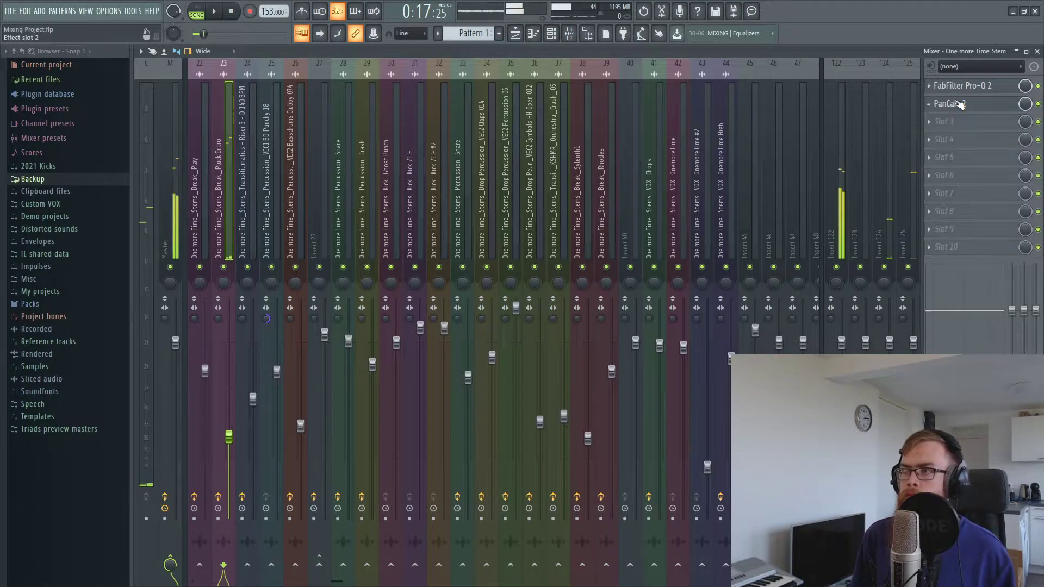
click(957, 104)
key(space)
drag(539, 265, 528, 270)
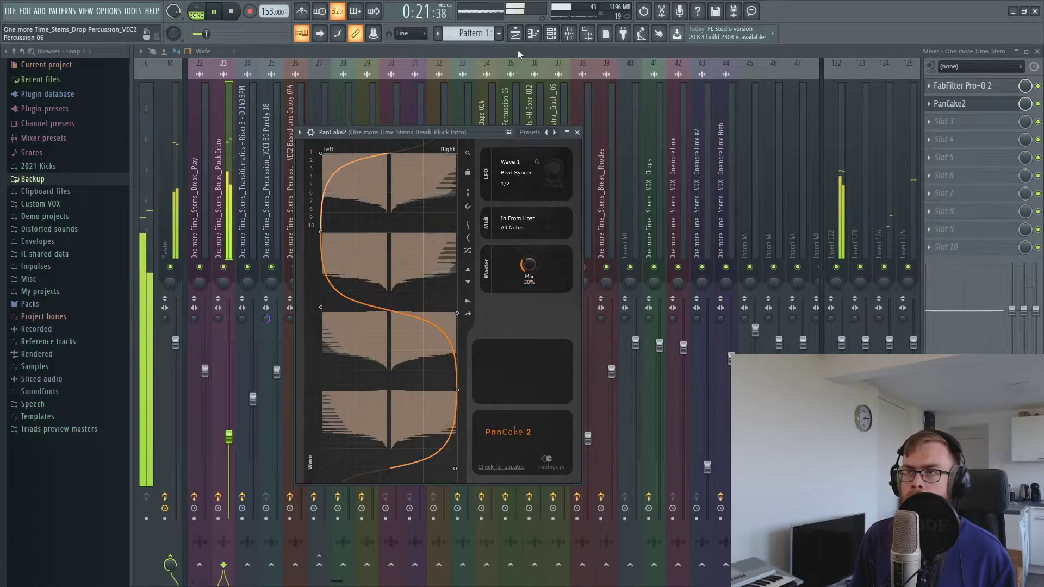
Stop playback and bring the Percussion group's tracks around bar 37 into view in the playlist
click(515, 33)
key(space)
scroll(552, 74, down, 4)
click(564, 75)
scroll(711, 215, right, 5)
scroll(712, 213, down, 5)
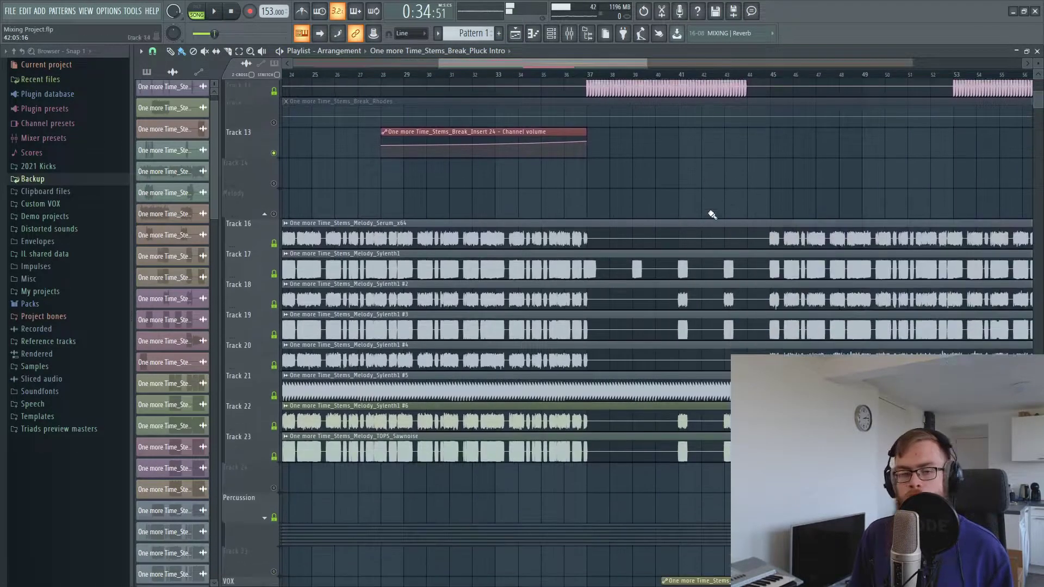
scroll(696, 204, down, 12)
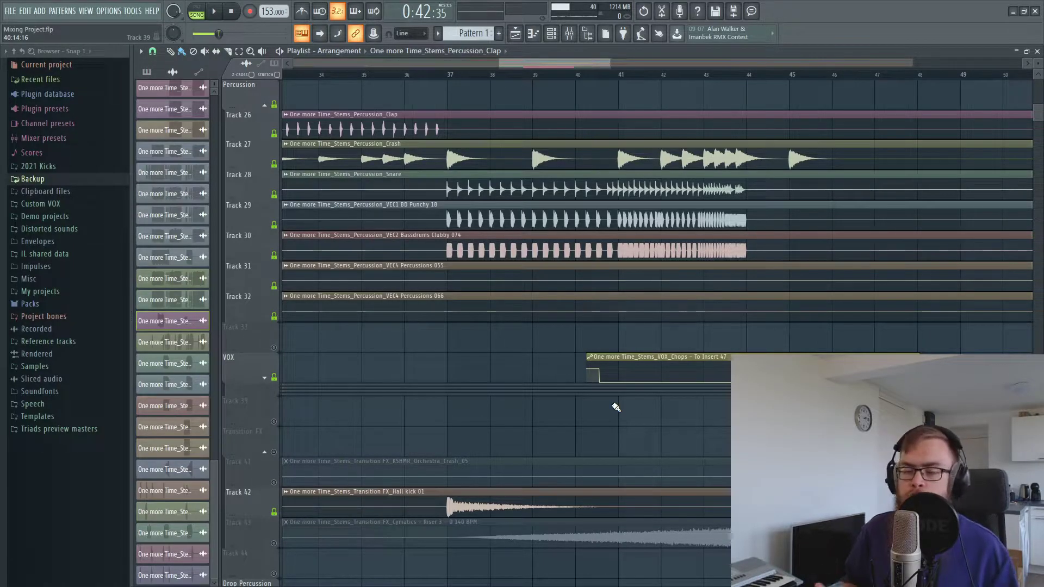
Delete both FabFilter Pro-Q 2 instances, VC 160, FabFilter Saturn and Fruity soft clipper from the Percussion_Snare insert
click(582, 34)
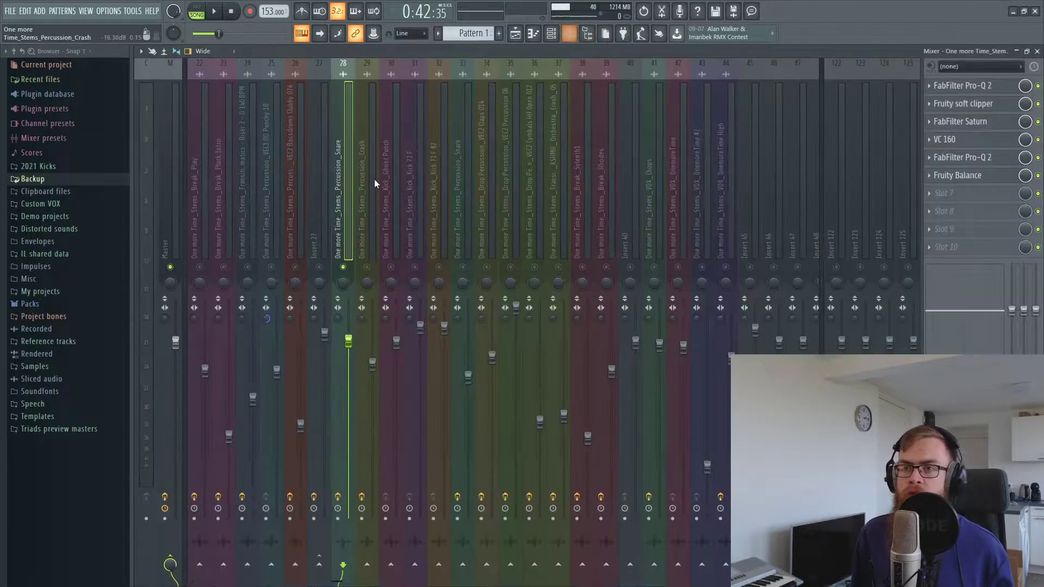
click(930, 176)
click(951, 181)
click(931, 157)
click(940, 183)
click(929, 139)
click(936, 163)
click(930, 122)
click(936, 146)
click(929, 104)
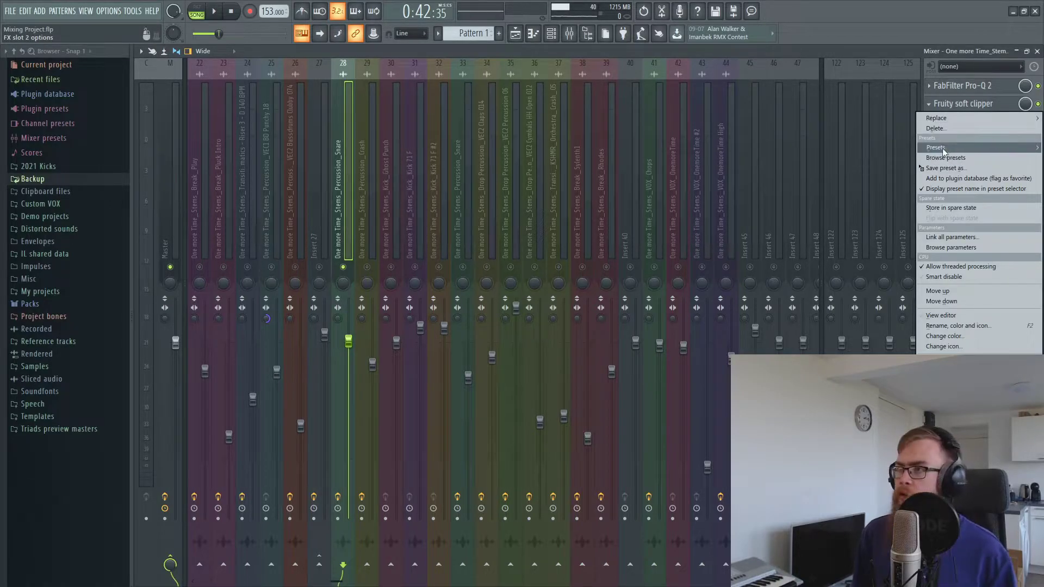
click(936, 128)
click(929, 86)
click(936, 110)
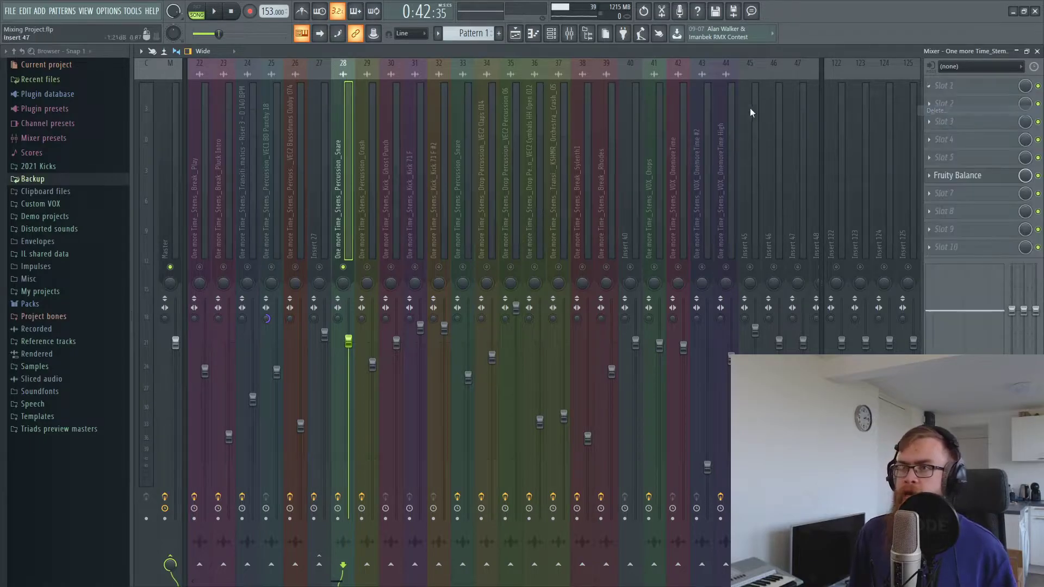
Enlarge the Percussion_Snare playlist track to examine its waveform peaks, and restore the track size to 100%
click(514, 34)
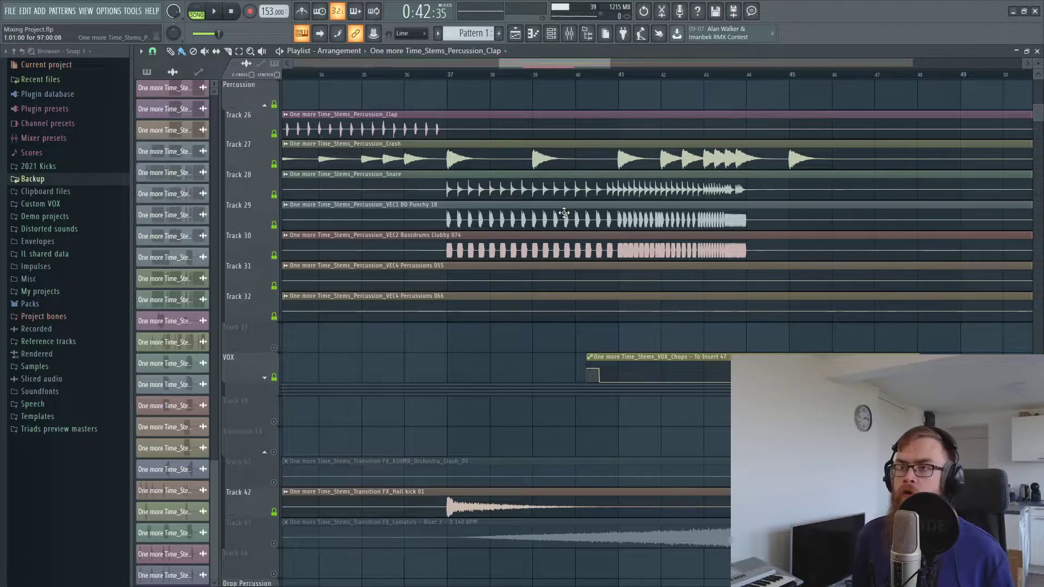
drag(244, 196, 234, 364)
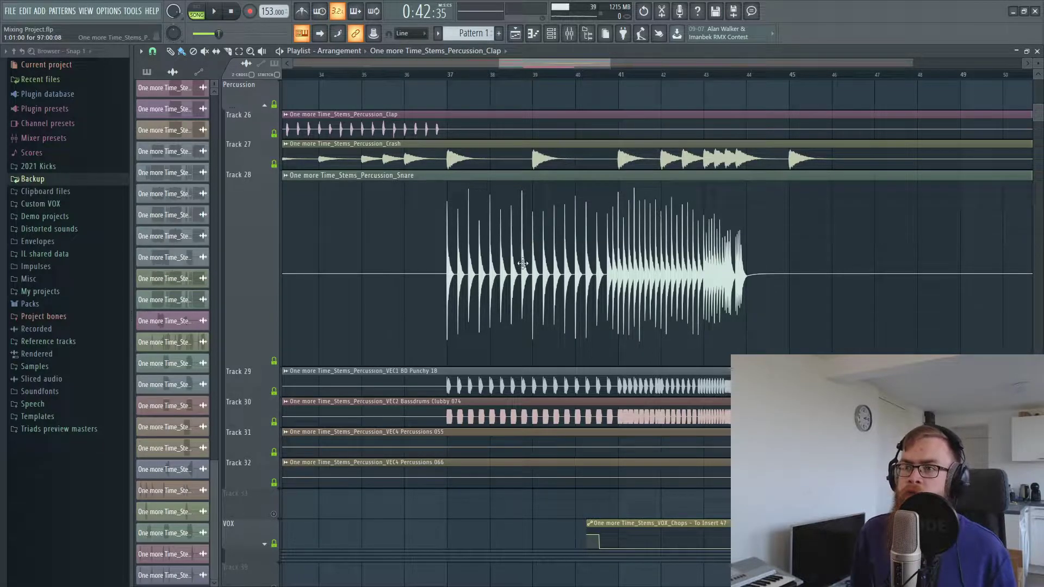
drag(444, 217, 718, 245)
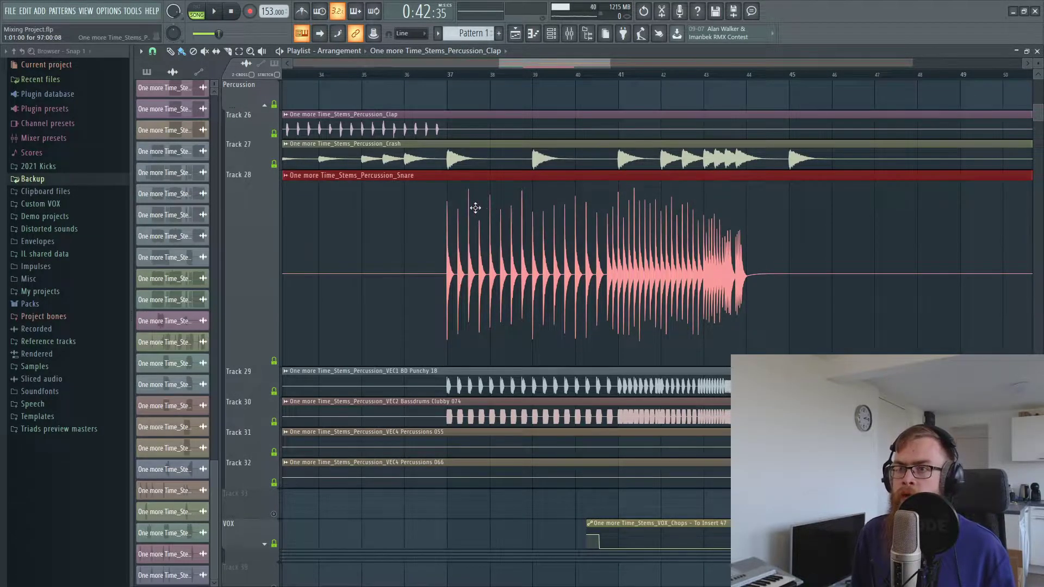
click(427, 93)
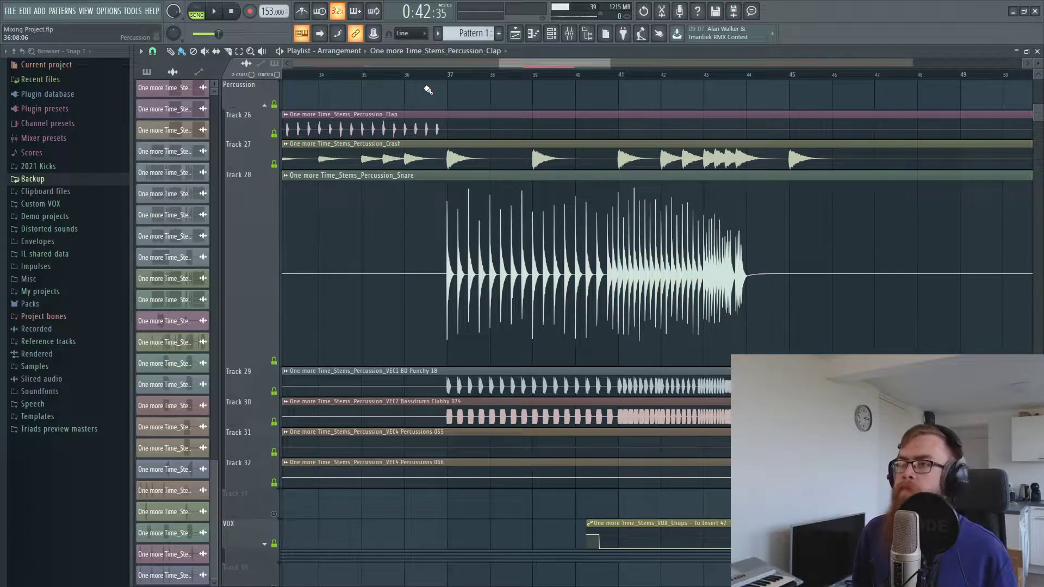
right_click(243, 172)
mouse_move(271, 260)
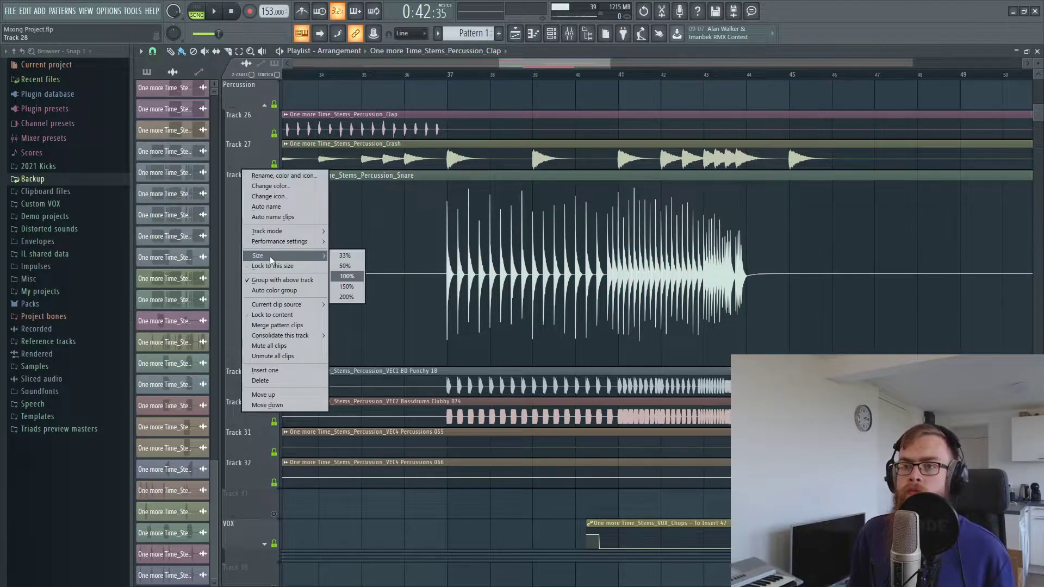
click(346, 266)
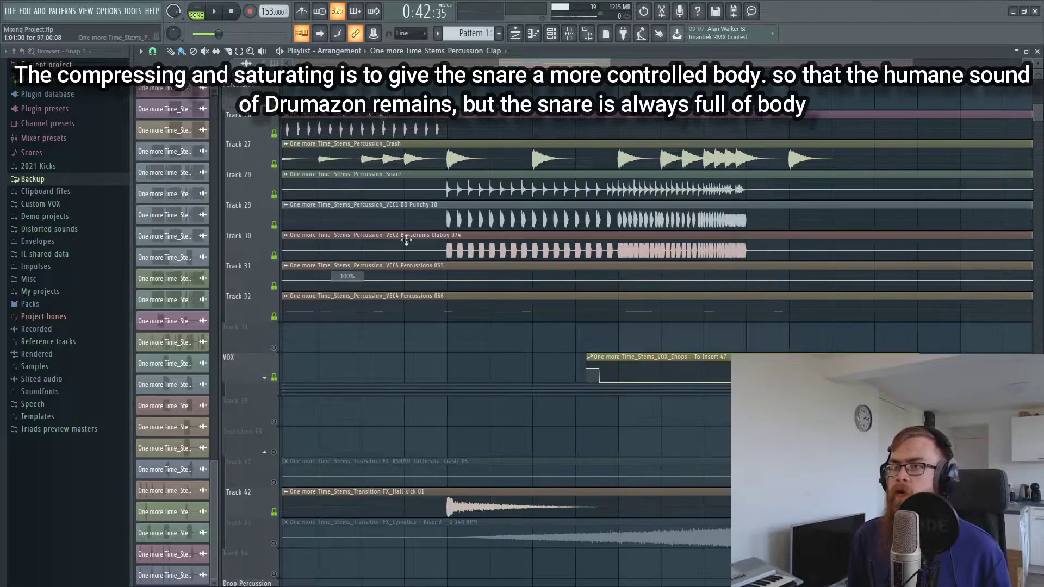
Load FabFilter Pro-Q 2 into the first effect slot of the Percussion_Snare insert
click(569, 33)
click(937, 86)
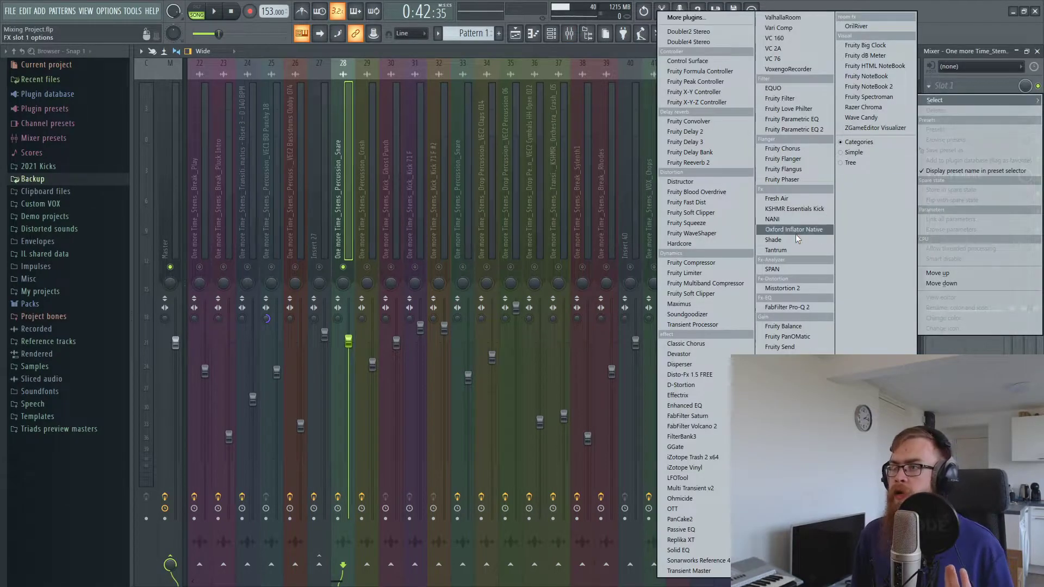
click(804, 308)
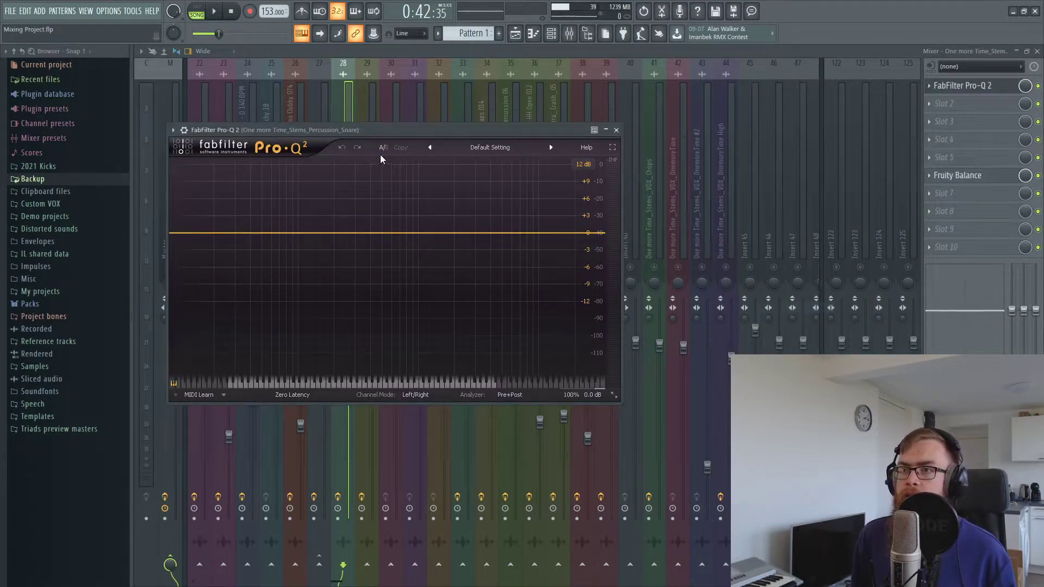
drag(392, 131, 455, 134)
Add a Low Cut band at about 84 Hz to Percussion_Snare's equalizer
drag(449, 235, 346, 240)
click(322, 347)
click(318, 384)
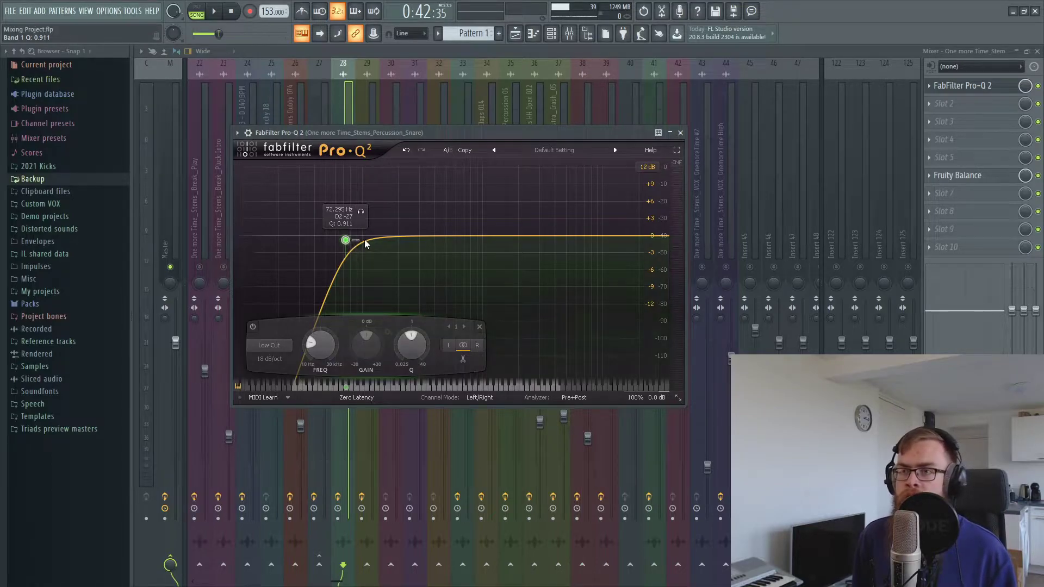
click(356, 244)
drag(346, 241, 353, 239)
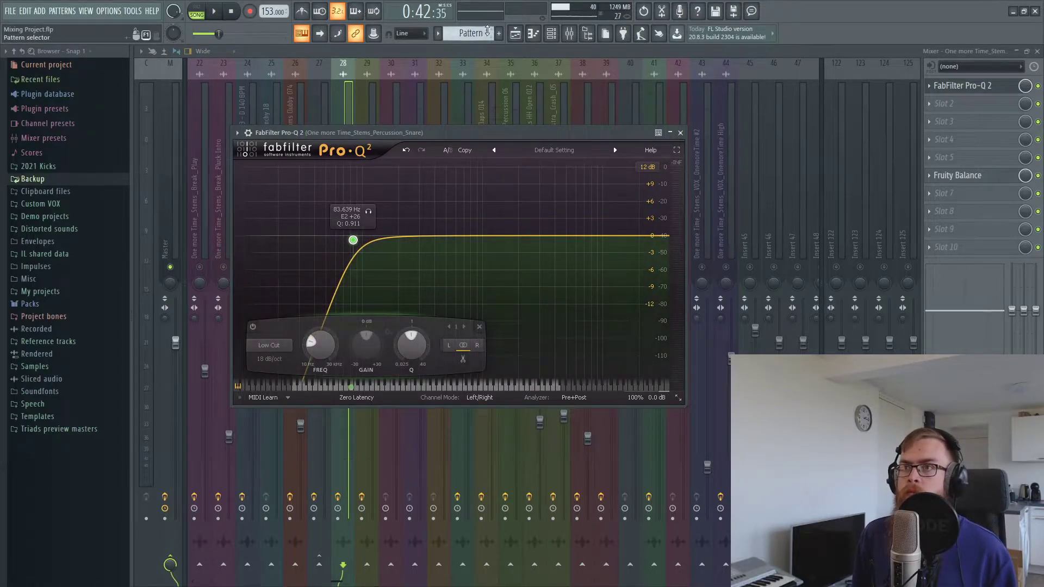
Select bars 37 to 45 as the playback range and play the soloed Percussion_Snare while viewing the mixer
click(515, 33)
key(space)
drag(459, 78, 789, 82)
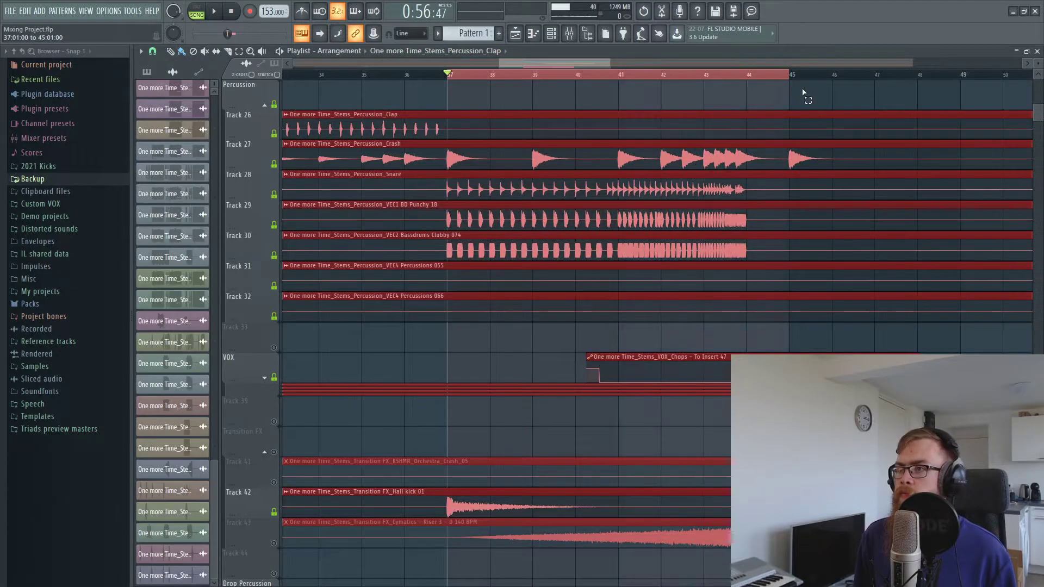
click(569, 33)
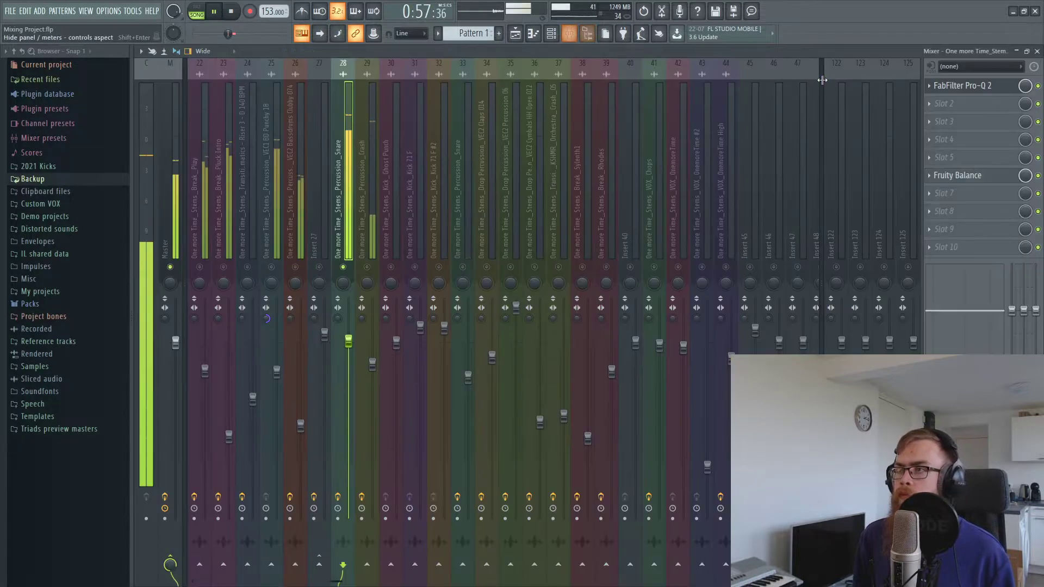
Add a bell band to Percussion_Snare's equalizer at about 242 Hz, boosted about 3.8 dB with a Q of about 2.9
click(963, 85)
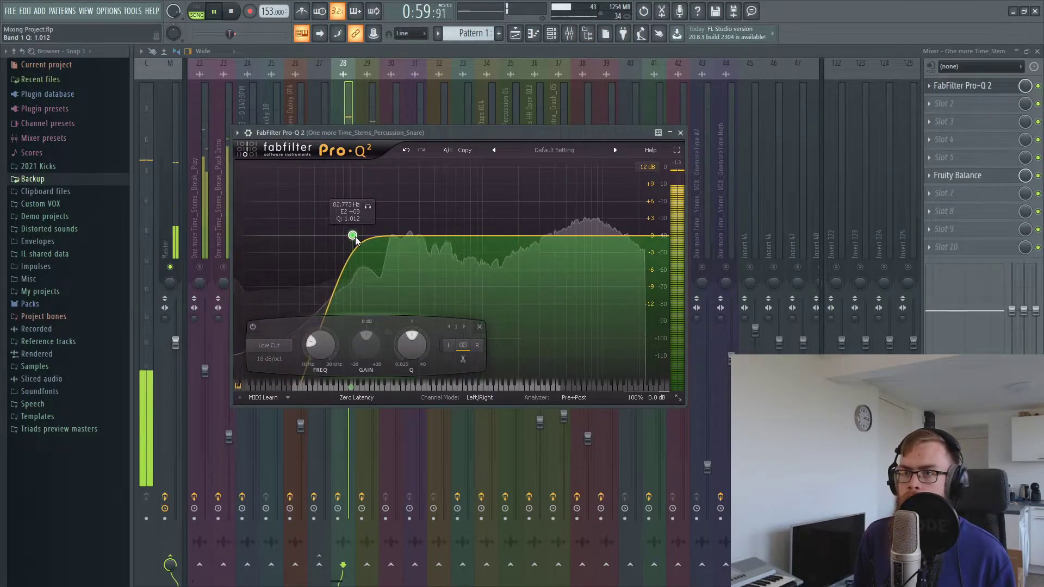
click(414, 233)
mouse_move(414, 232)
mouse_down()
mouse_move(400, 212)
mouse_move(411, 215)
mouse_up()
scroll(401, 213, up, 3)
key(space)
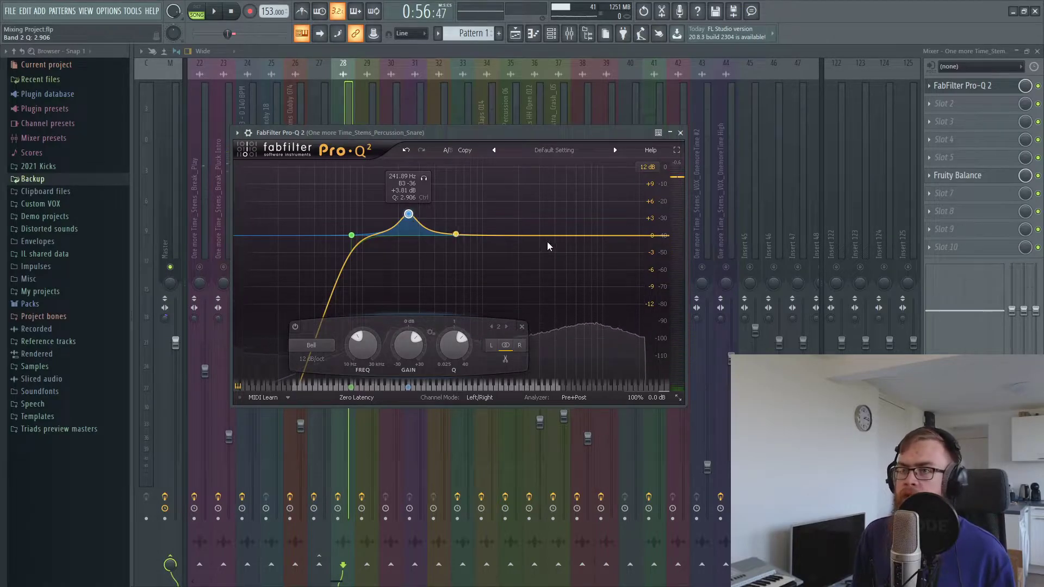
Add a High Shelf band to Percussion_Snare's equalizer at about 3.4 kHz, lowered by about 1 dB
key(space)
key(space)
double_click(634, 233)
drag(634, 232, 547, 243)
key(space)
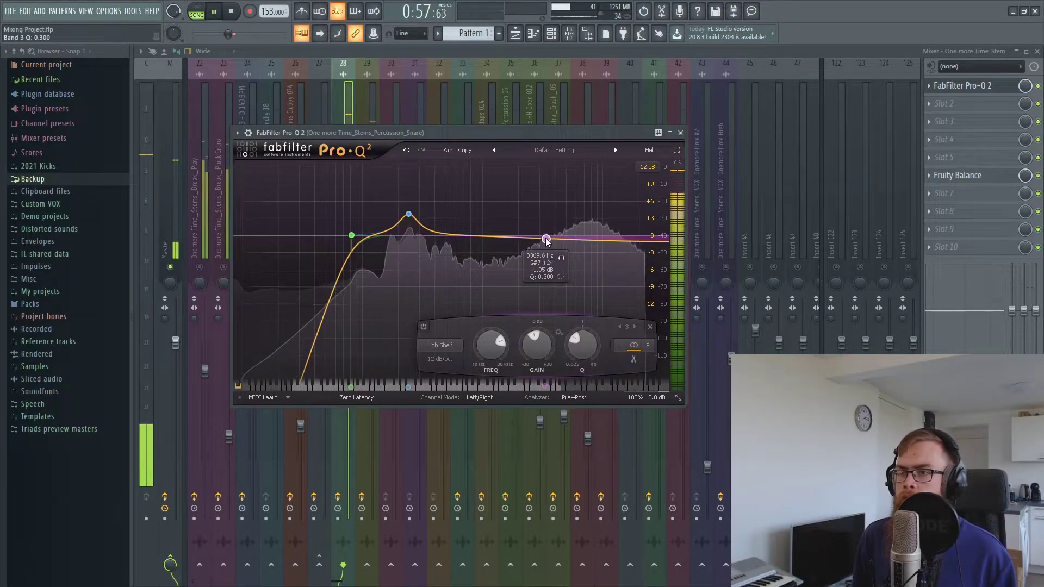
Load Fruity soft clipper into the second effect slot of the Percussion_Snare insert and audition it
click(943, 103)
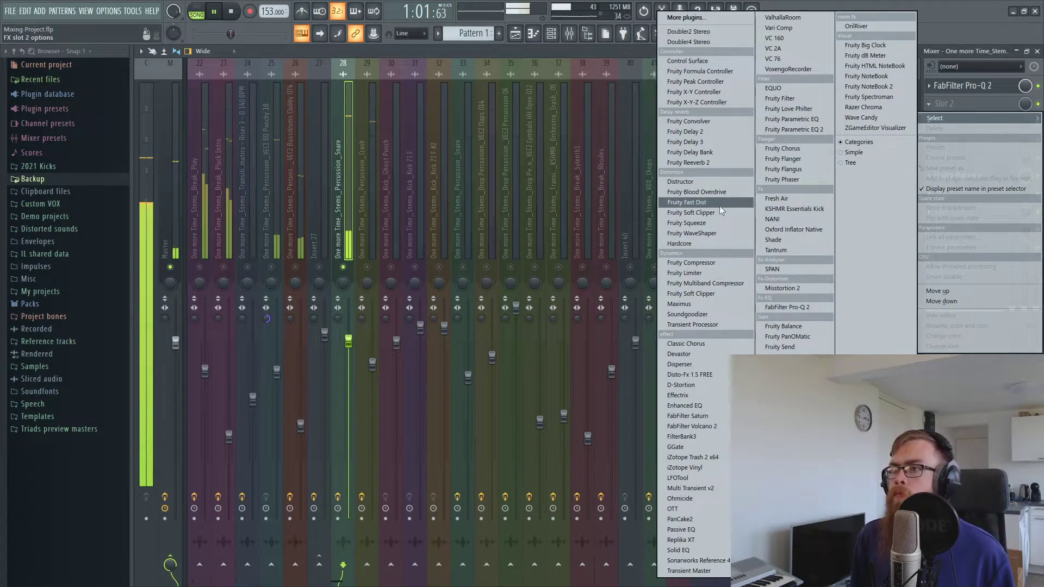
click(691, 212)
key(space)
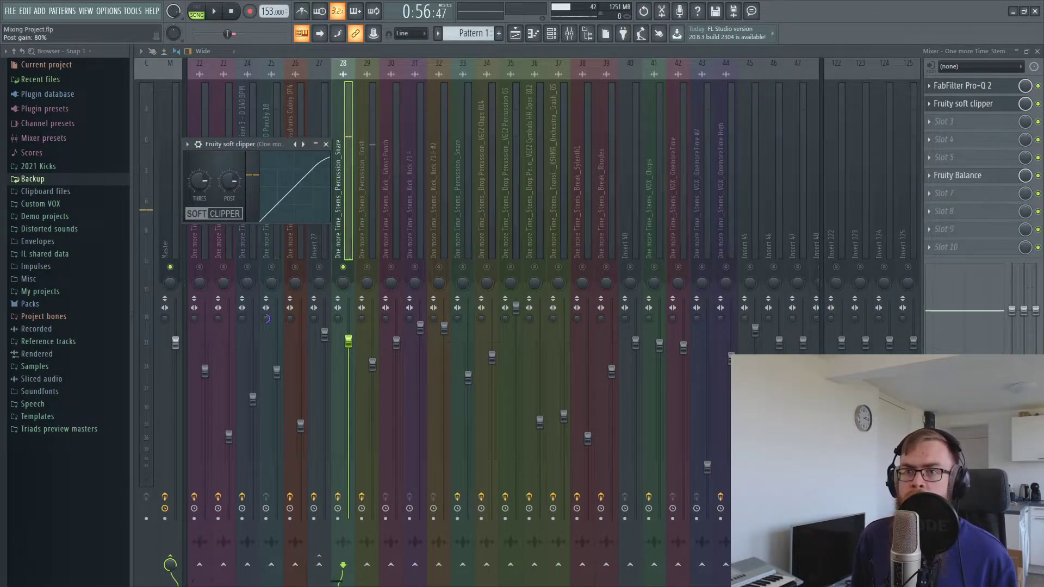
key(space)
drag(234, 143, 311, 230)
key(Escape)
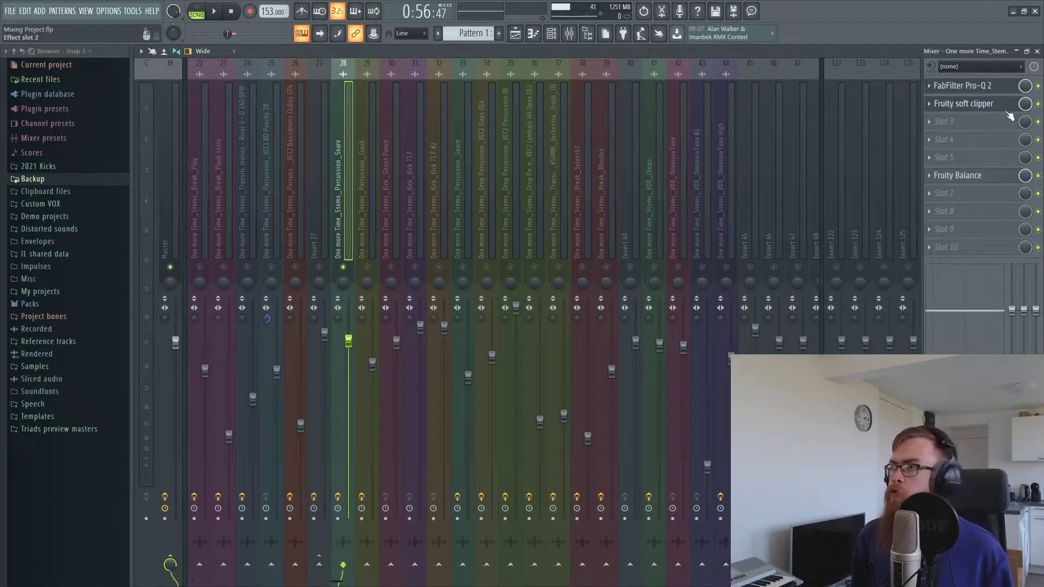
Load FabFilter Saturn into Percussion_Snare's third effect slot and set its distortion style to Clean Tube
click(943, 124)
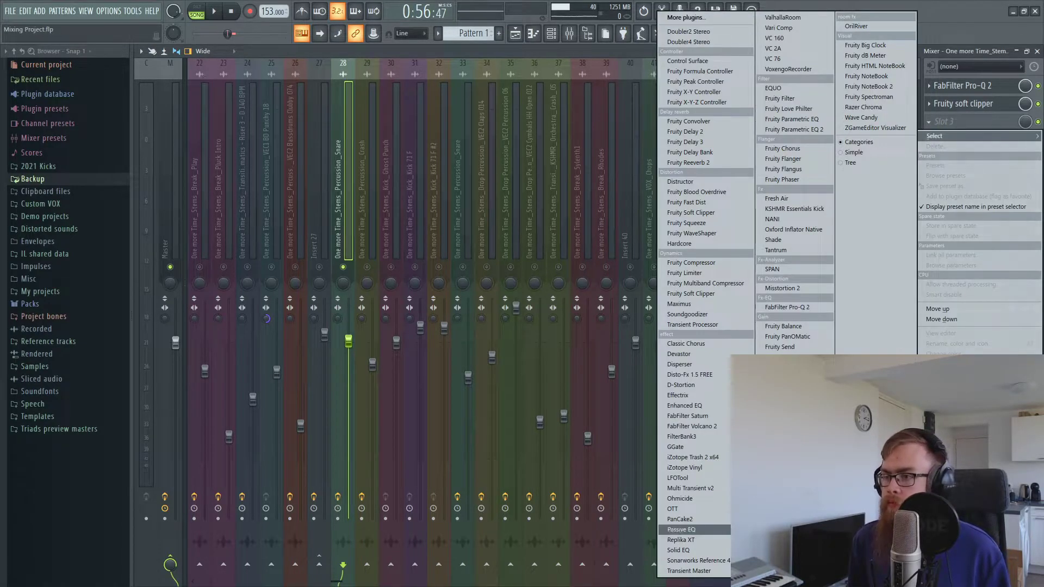
click(687, 416)
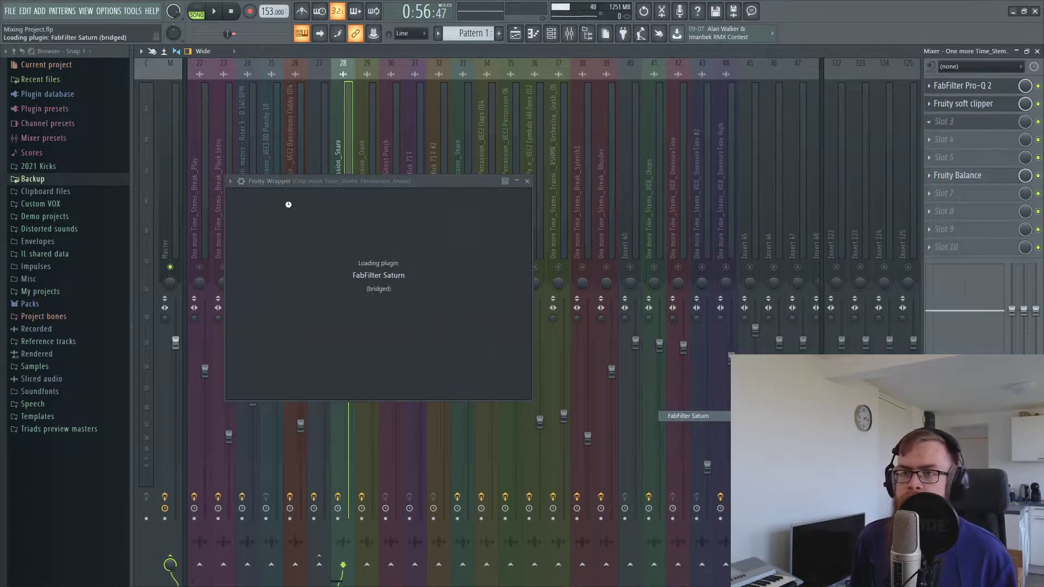
click(413, 291)
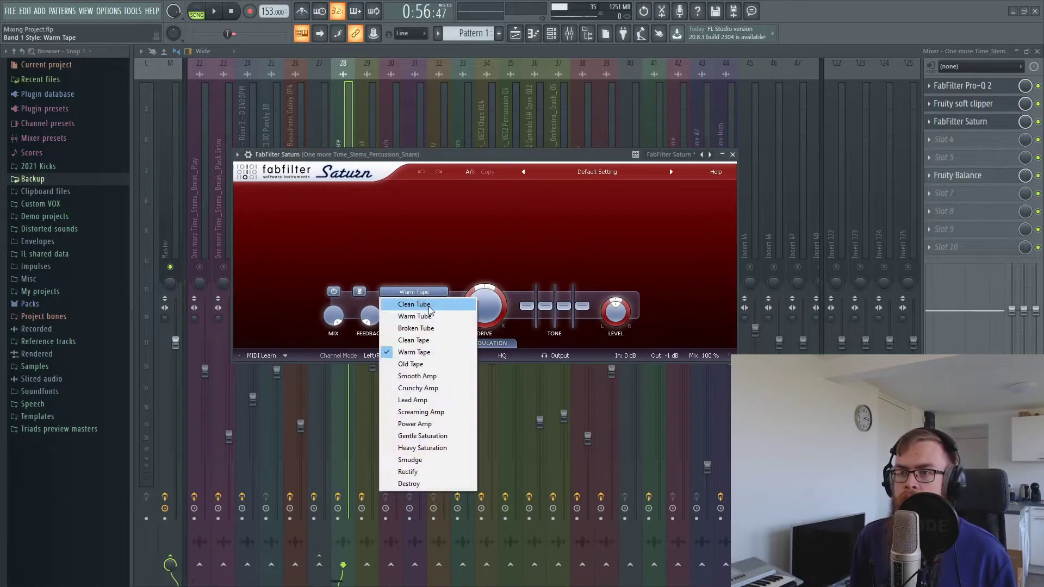
click(411, 302)
Set Saturn's Dynamics to about 0.47 and Drive to about 46% while playing Percussion_Snare
drag(437, 318, 442, 328)
drag(449, 288, 449, 288)
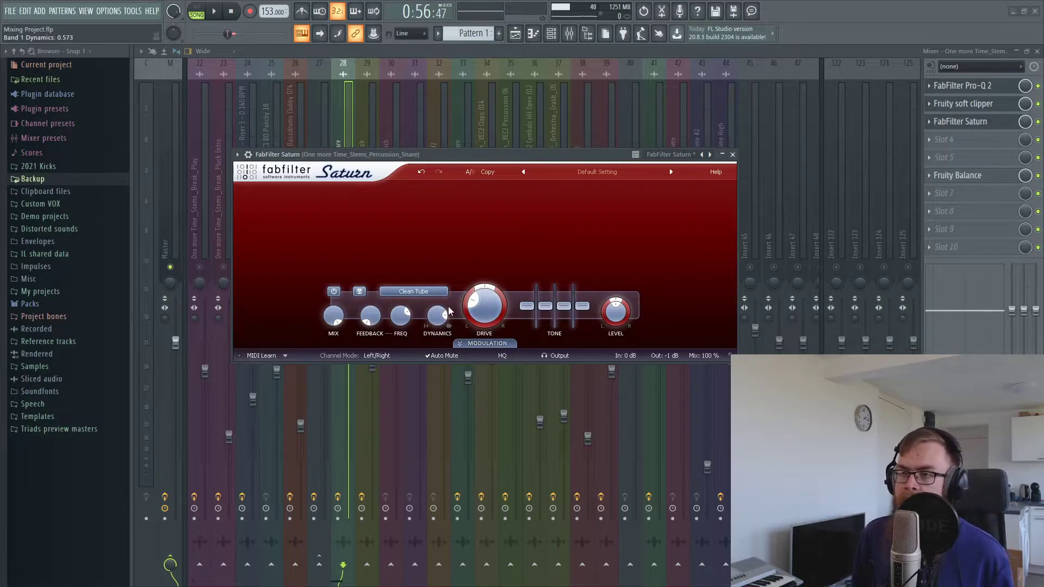
mouse_move(442, 317)
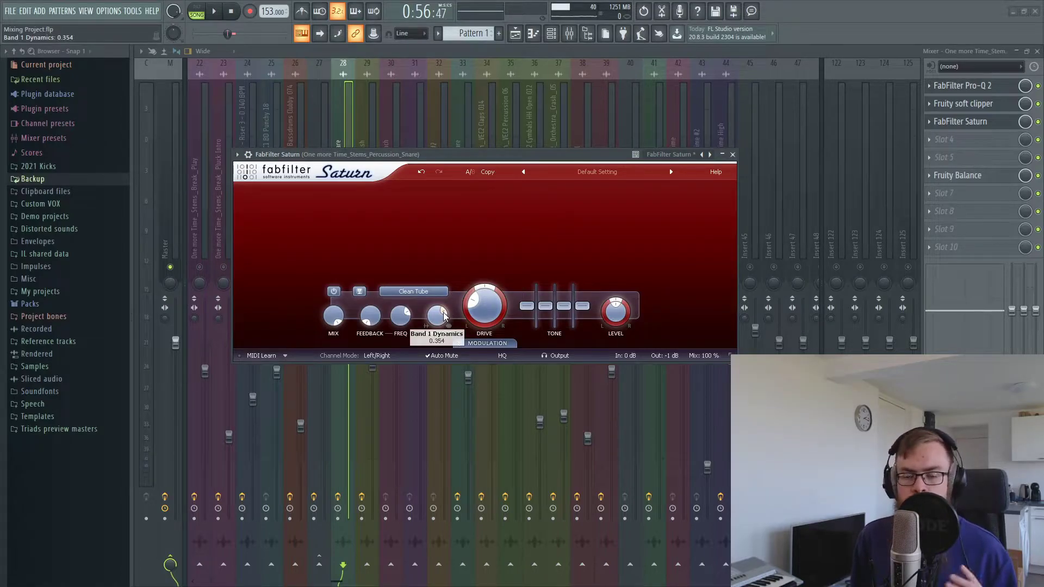
key(space)
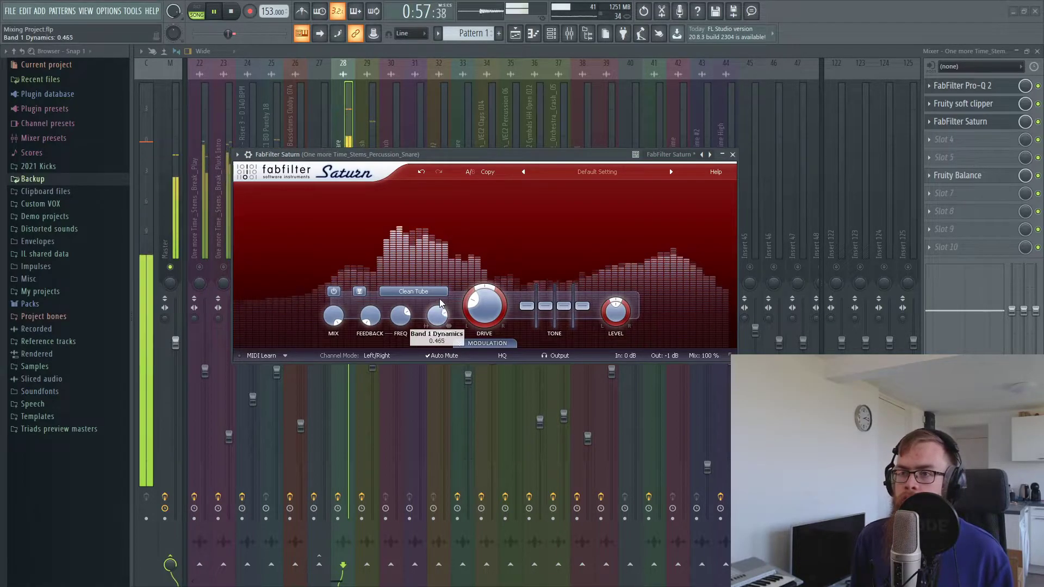
mouse_move(488, 305)
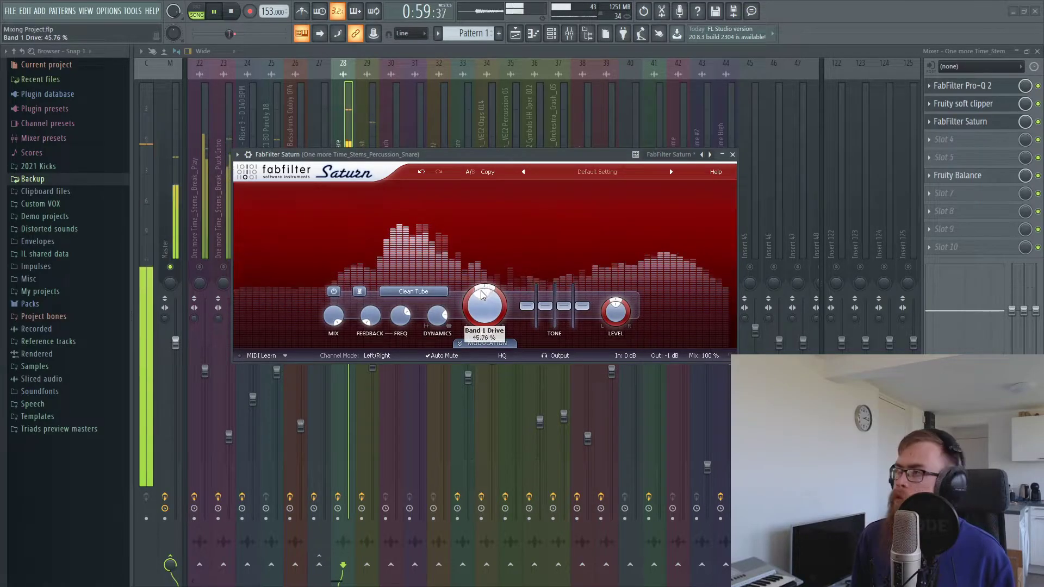
key(Escape)
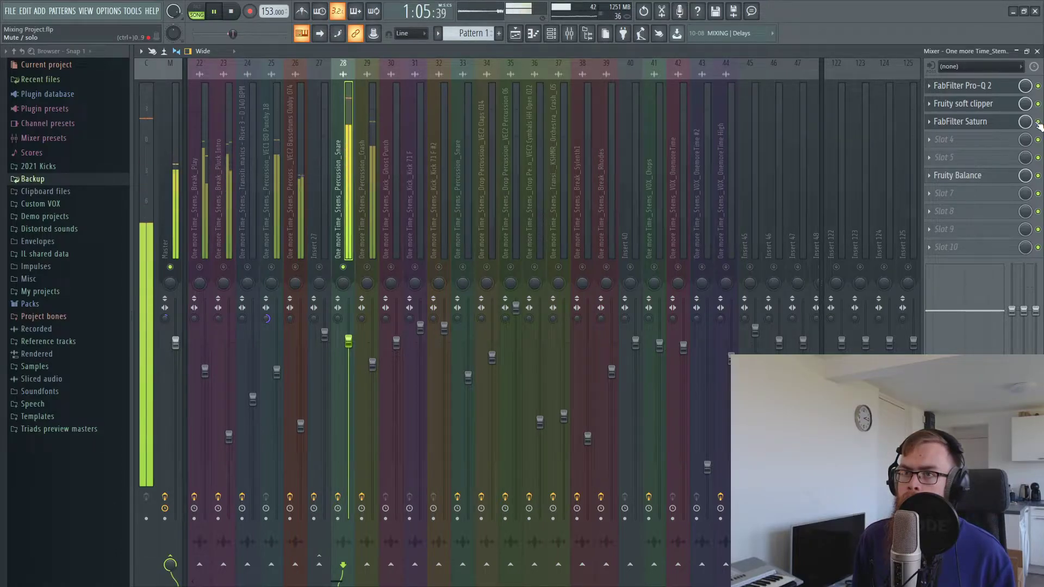
Try the Warm Tube style in Percussion_Snare's Saturn during playback
click(992, 124)
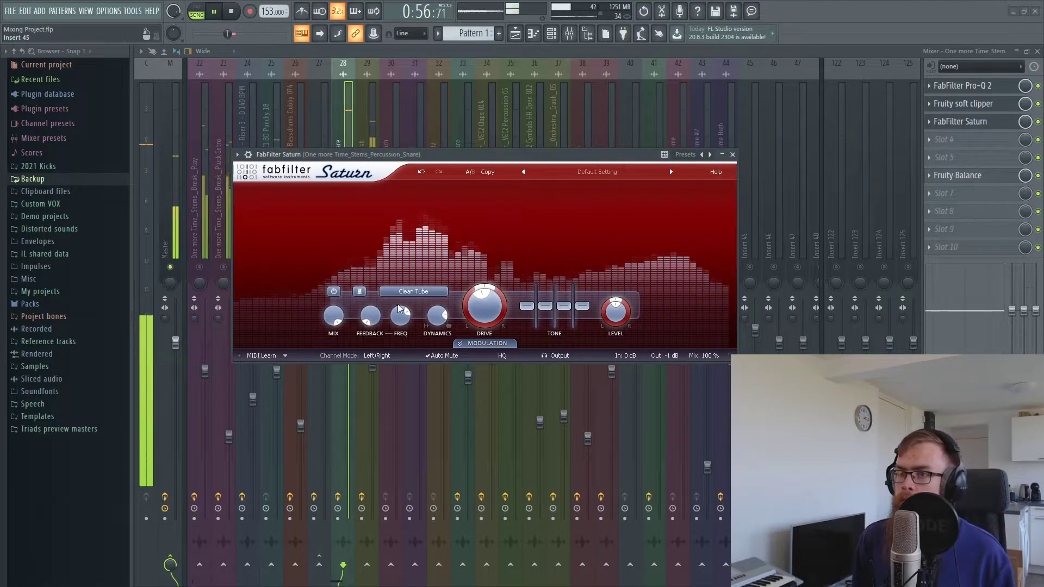
click(414, 292)
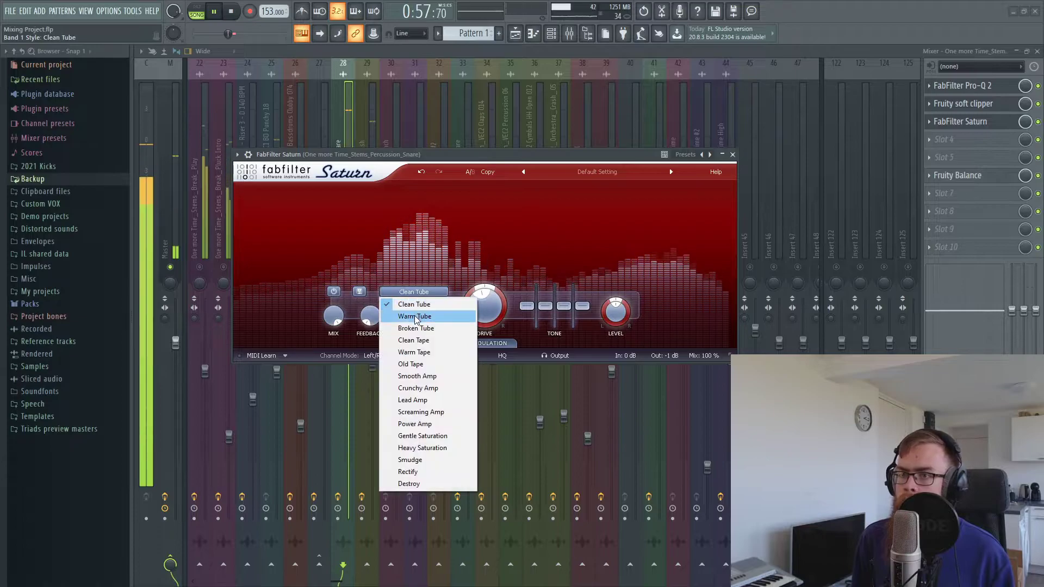
click(414, 316)
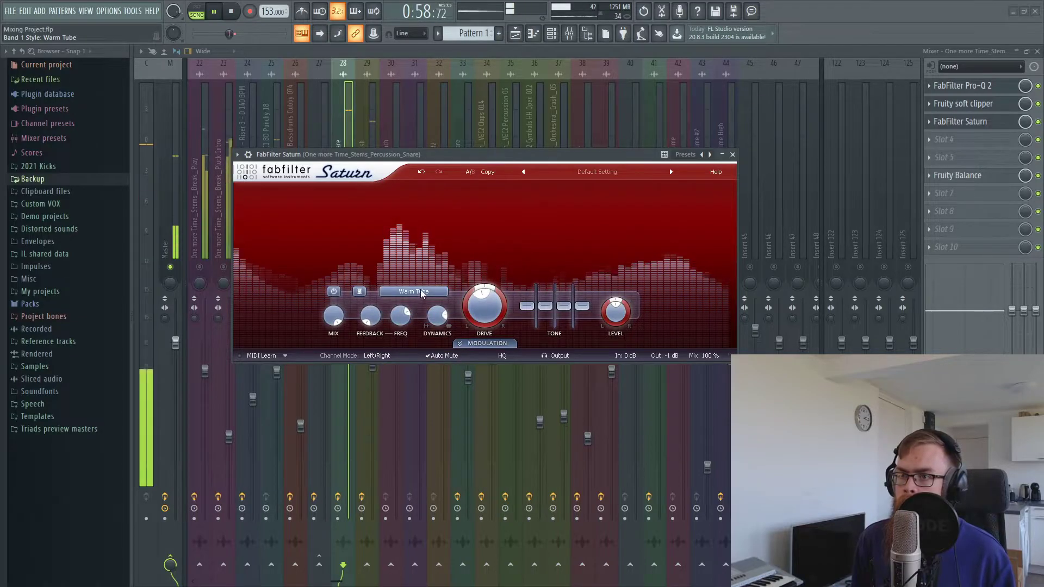
click(973, 121)
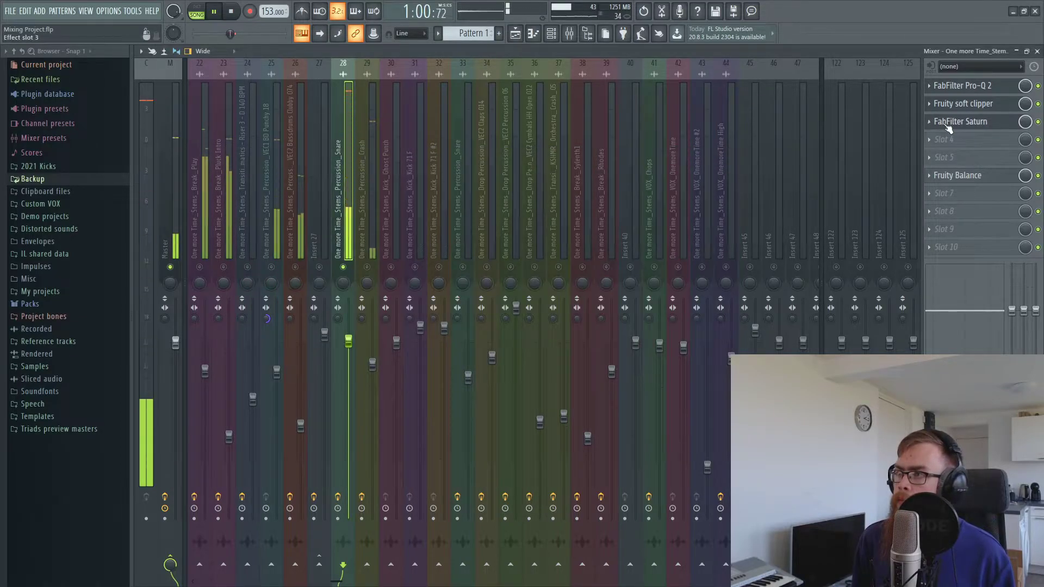
key(space)
Set Saturn's style to Clean Tube and its Drive to about 24%, auditioning the snare
click(973, 121)
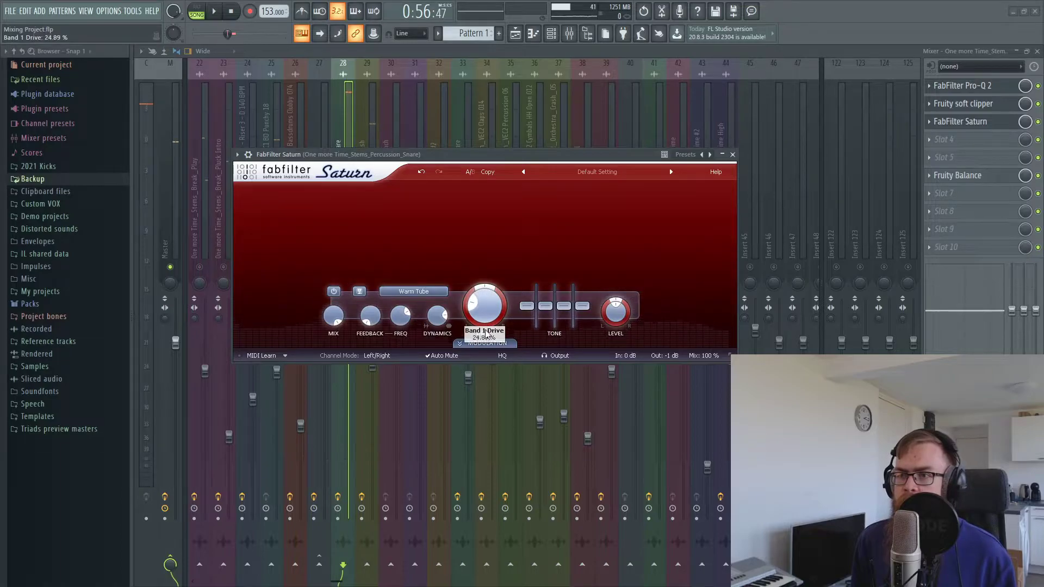
click(413, 291)
click(426, 306)
key(space)
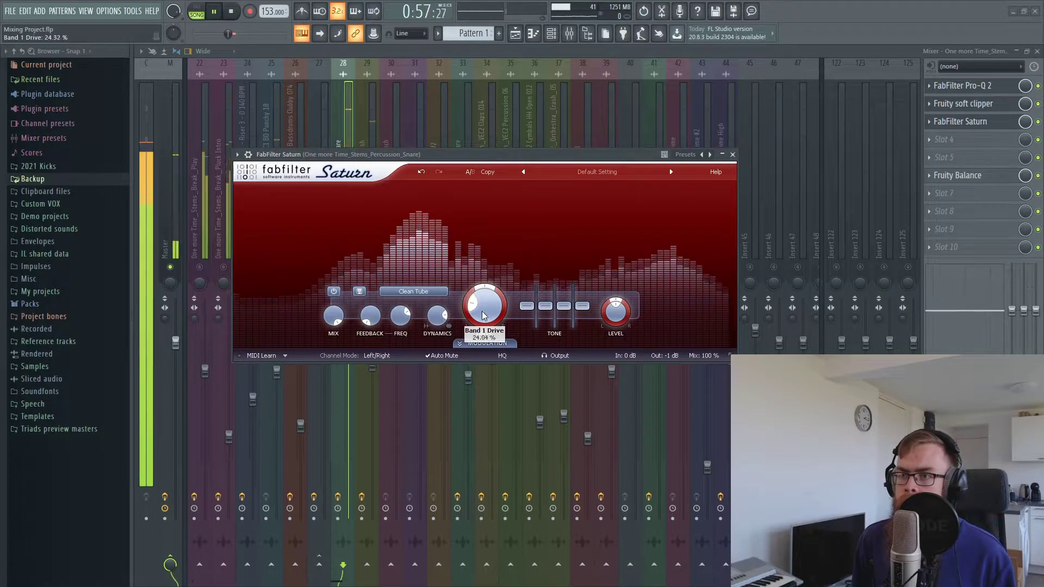
key(space)
Adjust the equalizer's High Shelf band to about 3 kHz and -1.4 dB during playback, and close the equalizer
click(956, 89)
key(space)
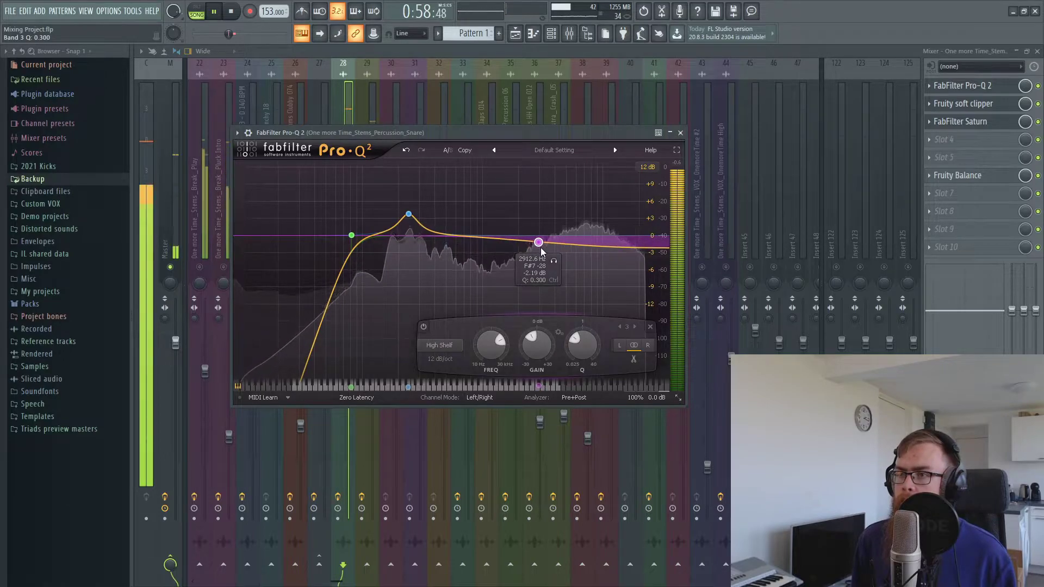
drag(542, 249, 541, 243)
key(space)
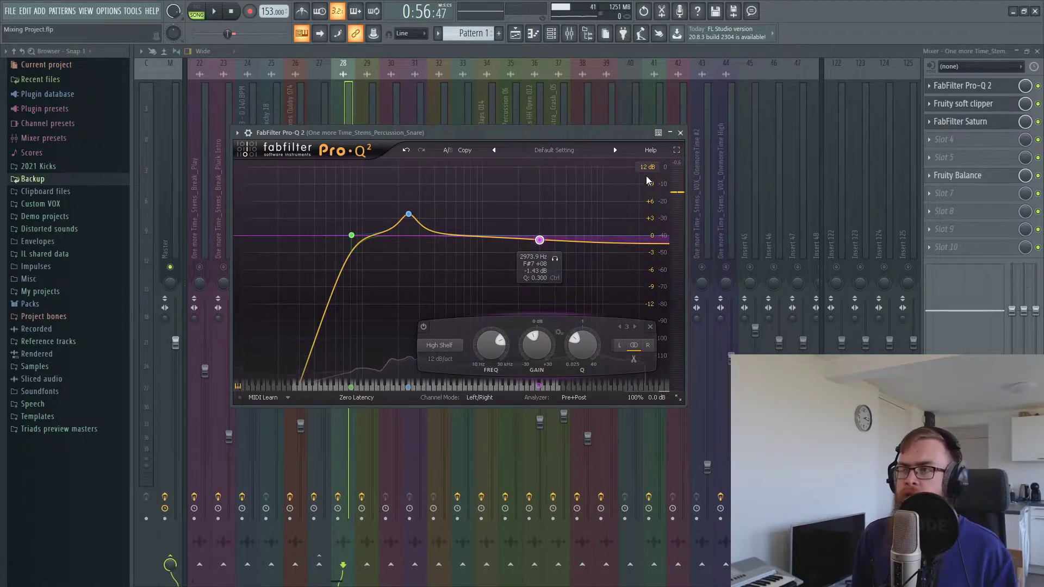
click(679, 133)
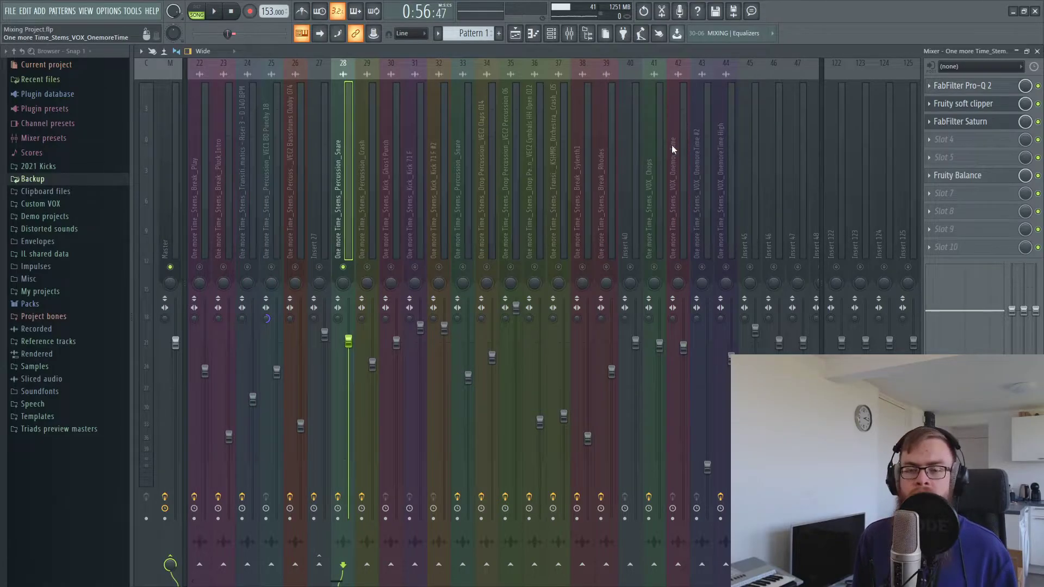
Compare Percussion_Snare with Saturn bypassed and enabled during playback
click(960, 121)
click(1037, 122)
click(960, 122)
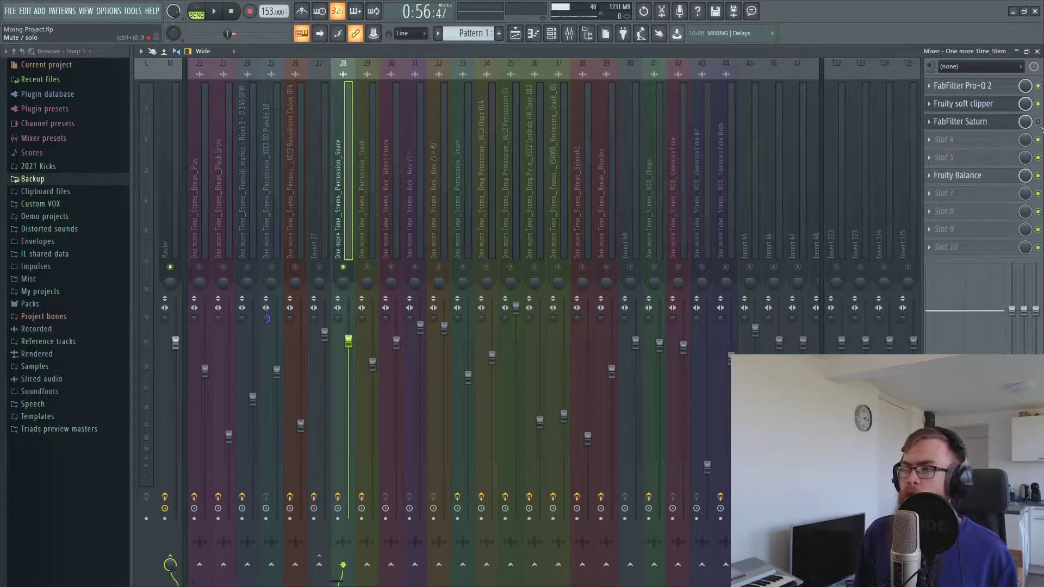
key(space)
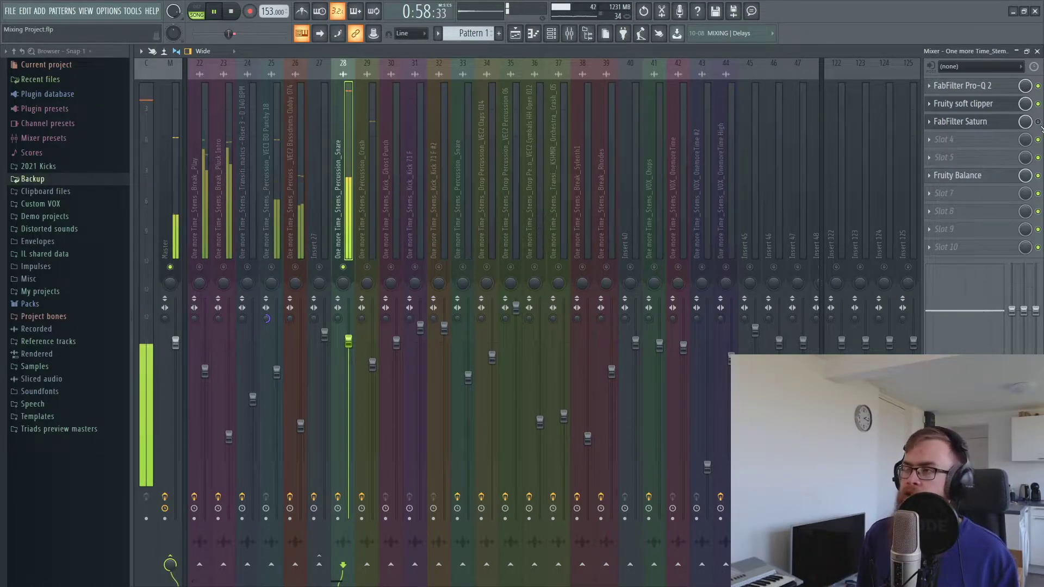
click(1038, 122)
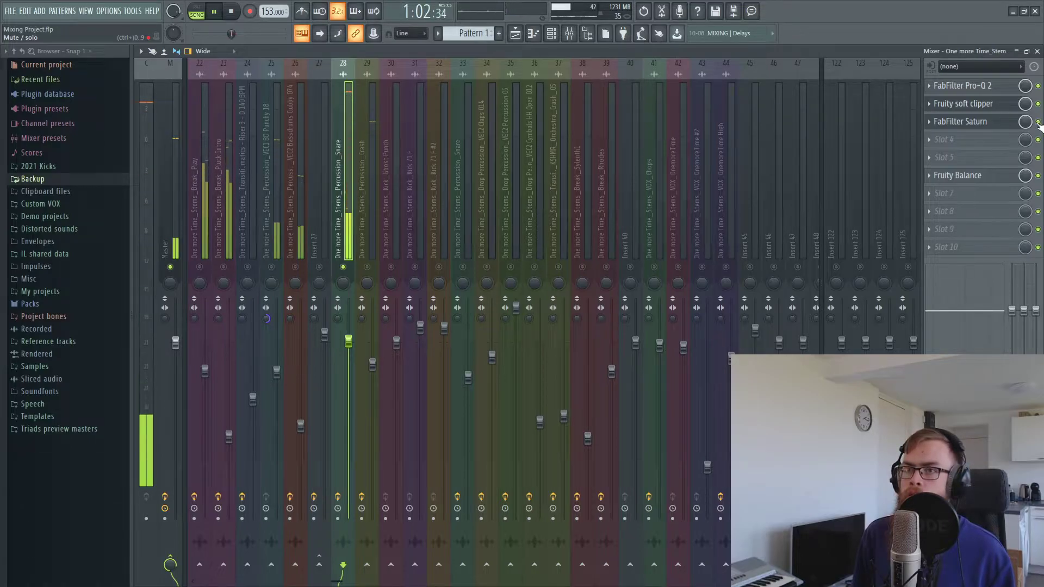
key(space)
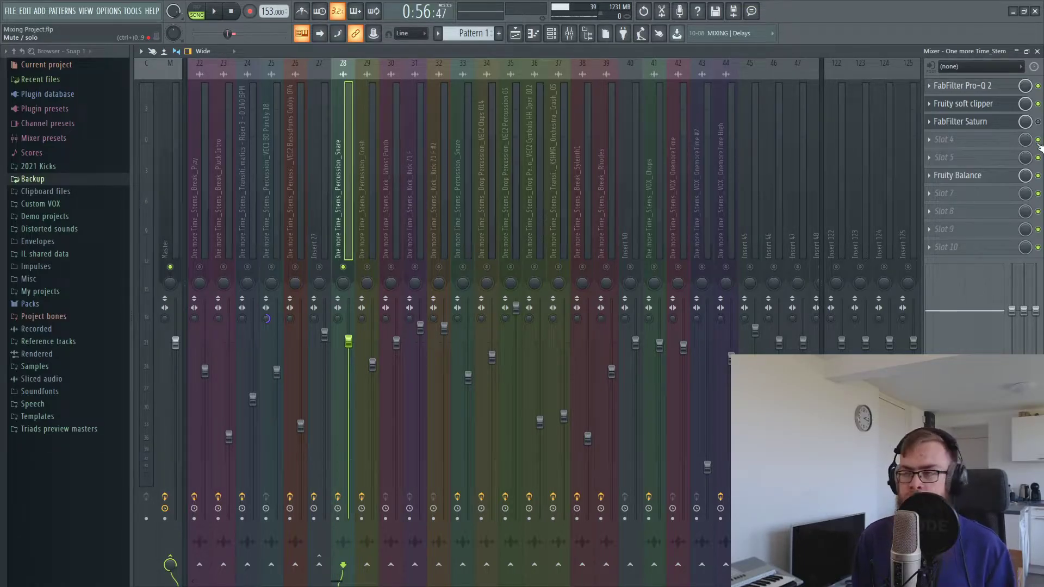
Load the VC 160 compressor into the fourth effect slot of the Percussion_Snare insert during playback
key(space)
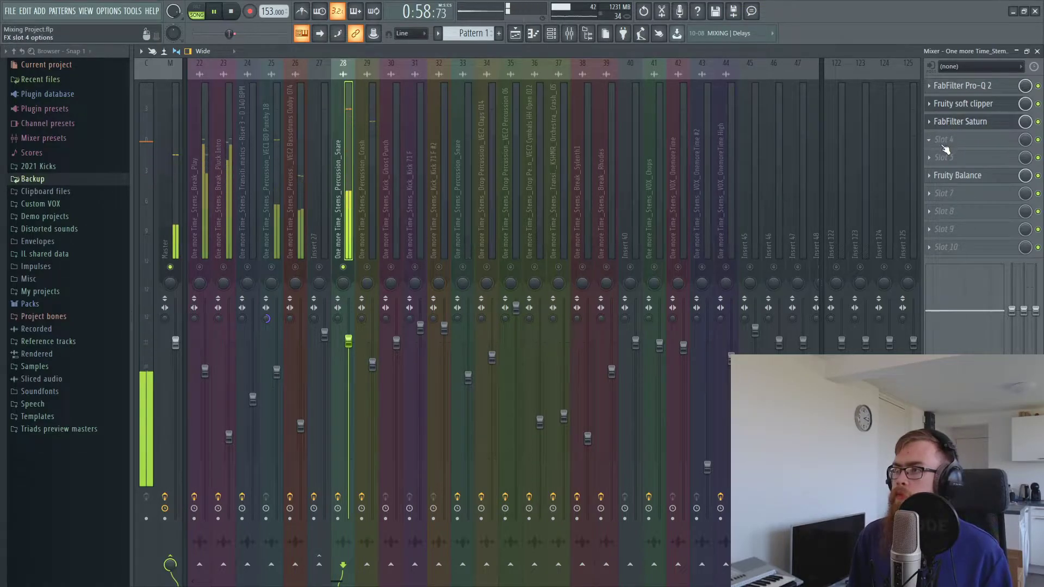
click(954, 139)
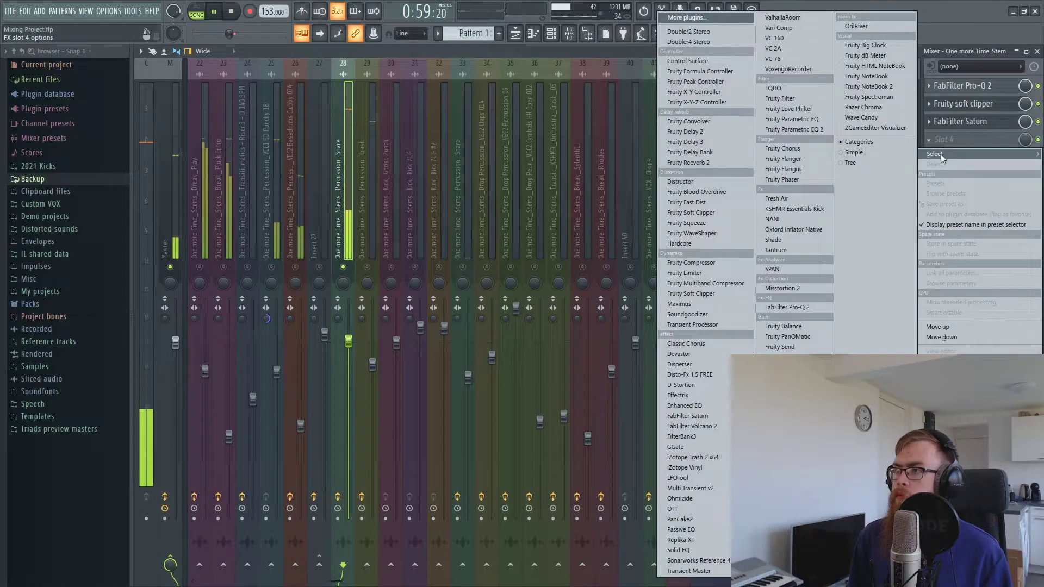
click(796, 39)
key(space)
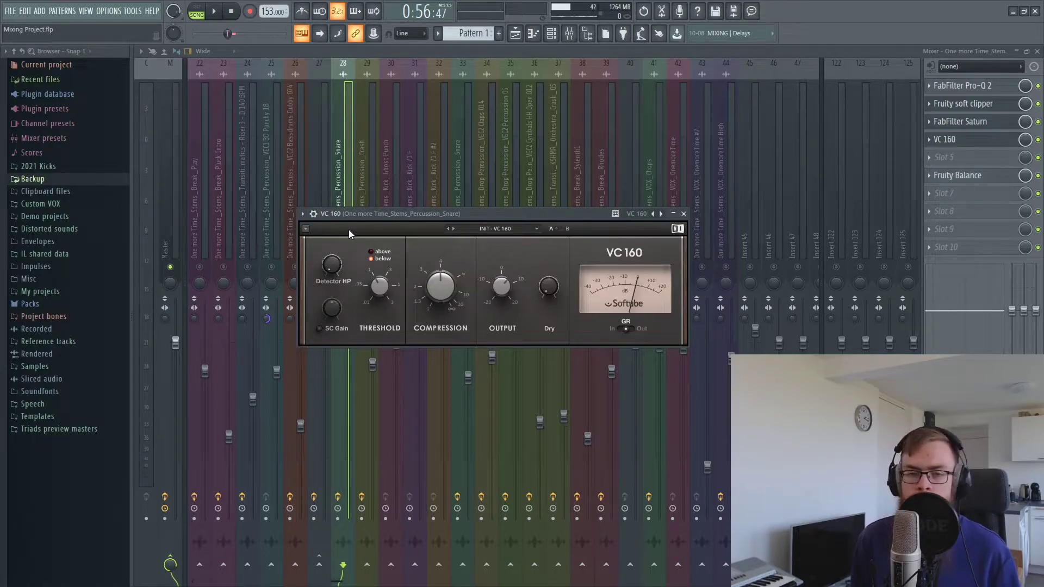
Set the VC 160's threshold to about 254 mV and audition the compressed snare
mouse_move(387, 294)
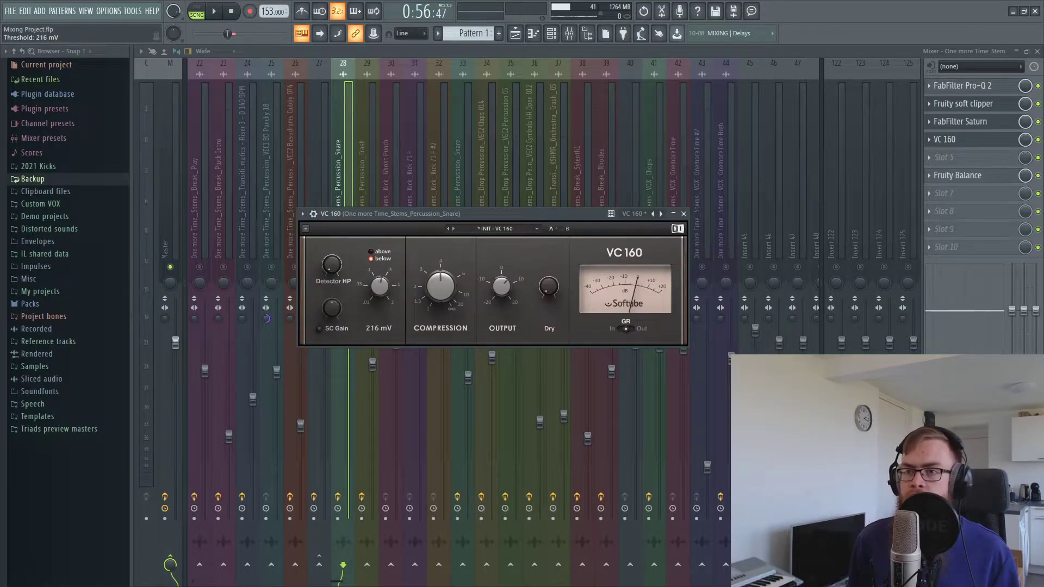
drag(386, 294, 423, 281)
key(space)
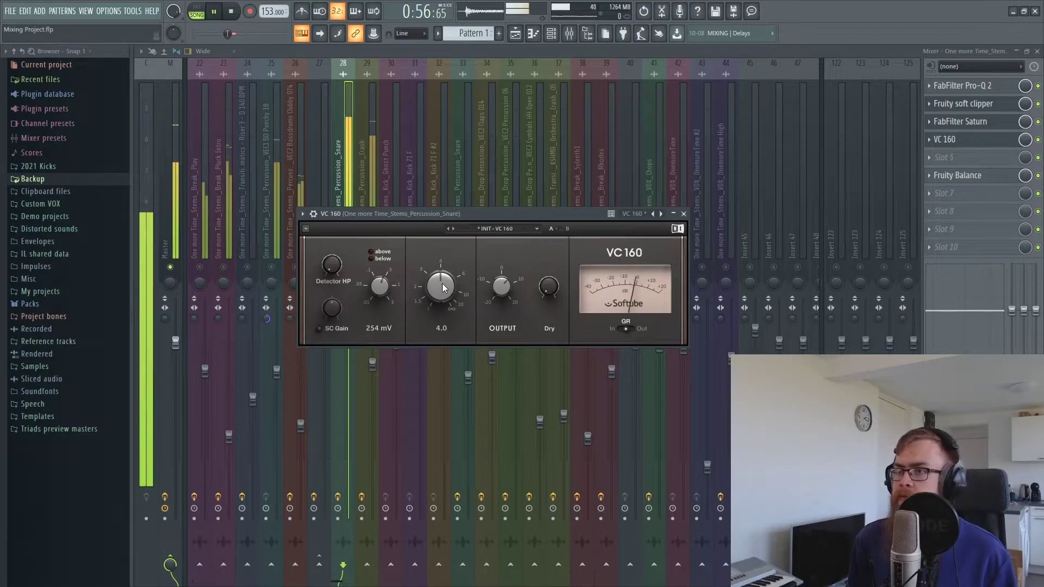
mouse_move(441, 292)
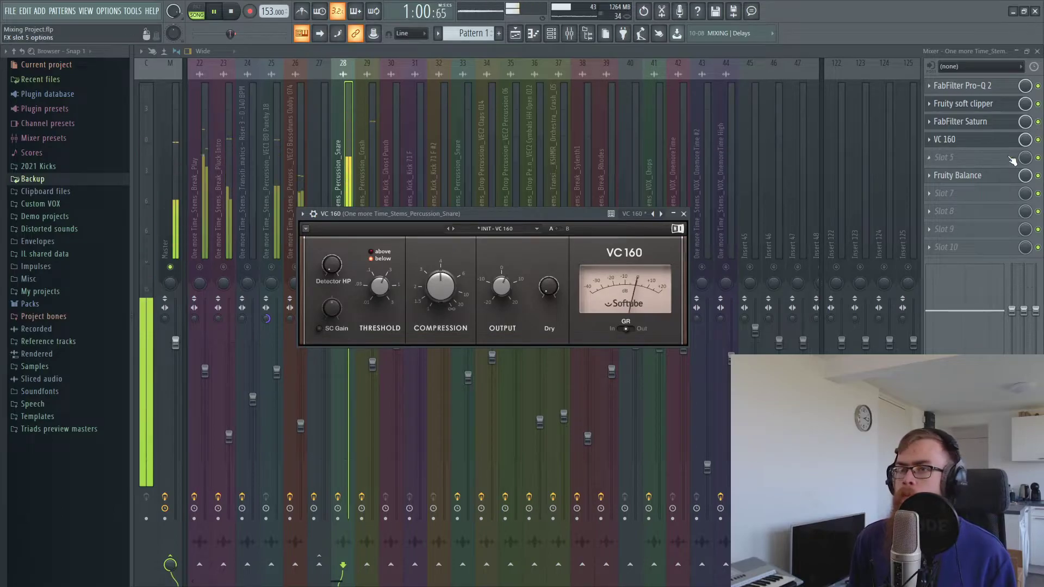
Bypass the VC 160 during playback to compare the snare with and without compression, and reopen its window
key(Escape)
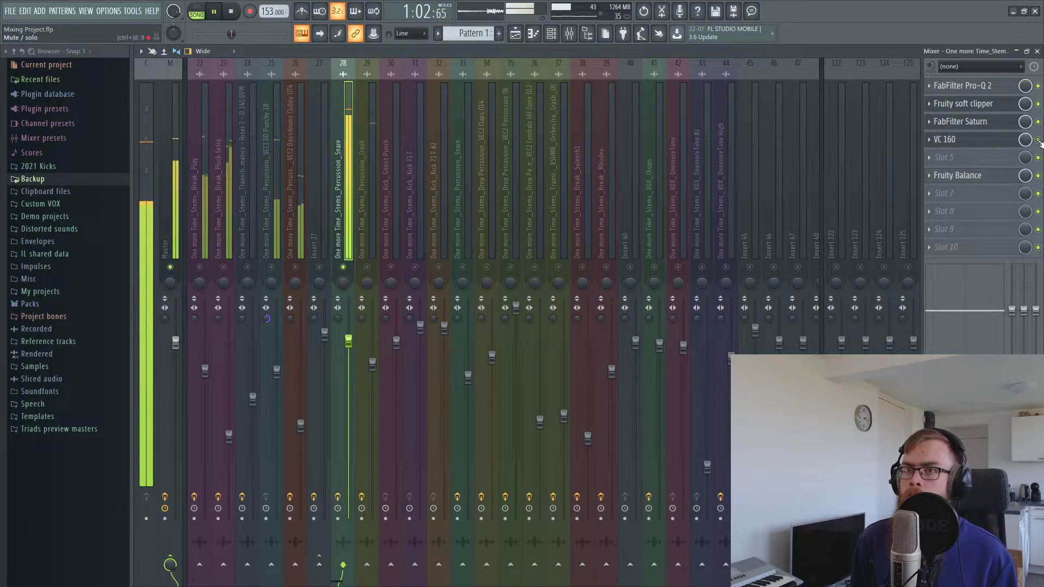
click(947, 151)
key(space)
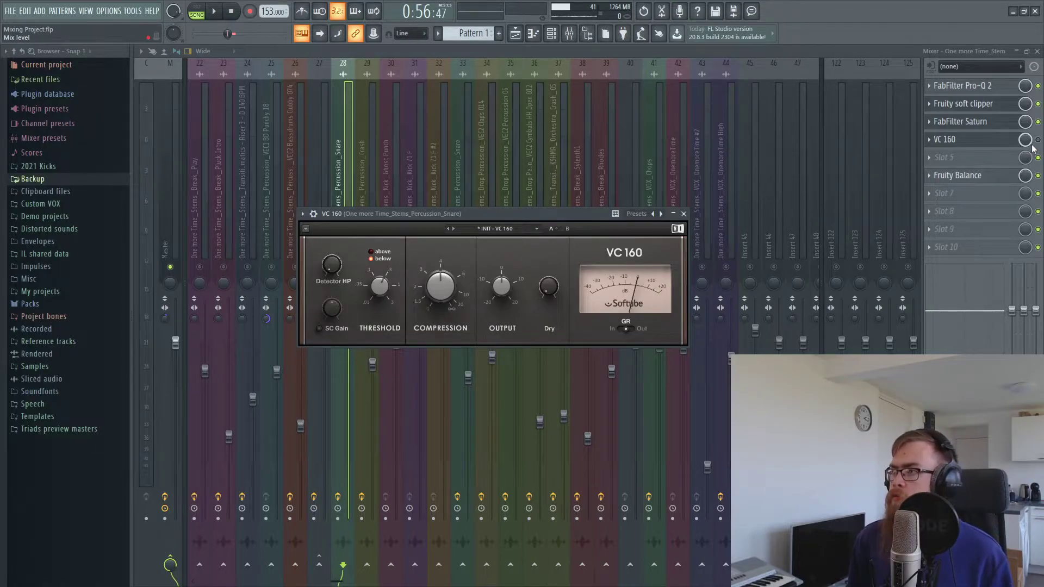
Reduce the VC 160's compression, set its output to about 0.6 dB, and compare the snare with the compressor bypassed and enabled
key(space)
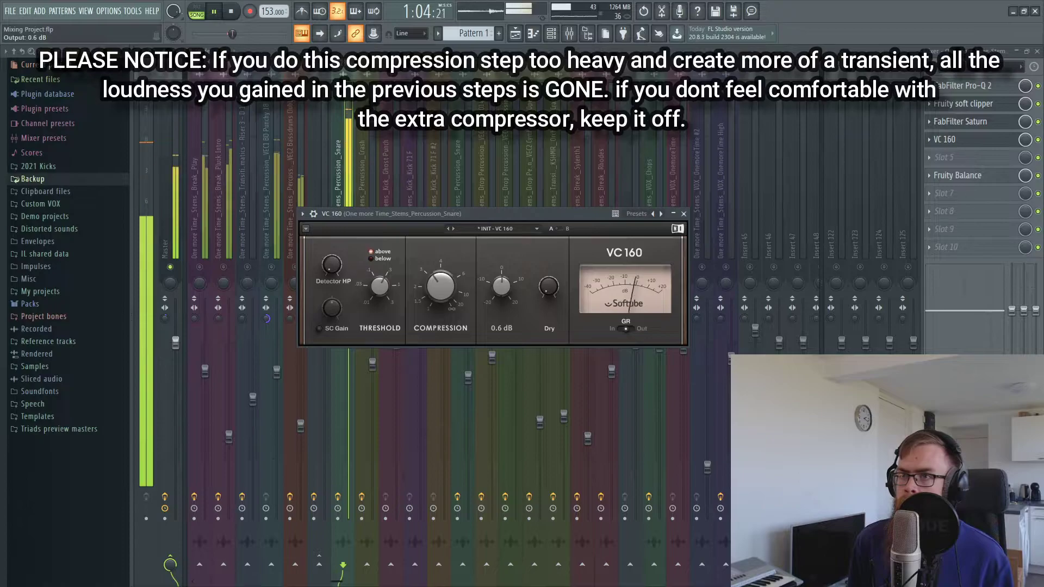
click(683, 214)
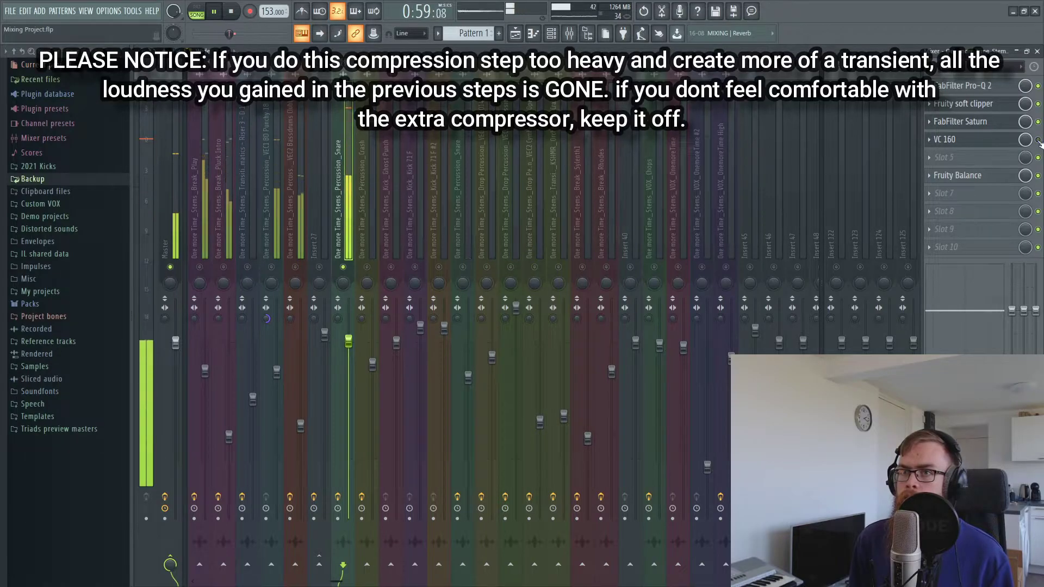
key(space)
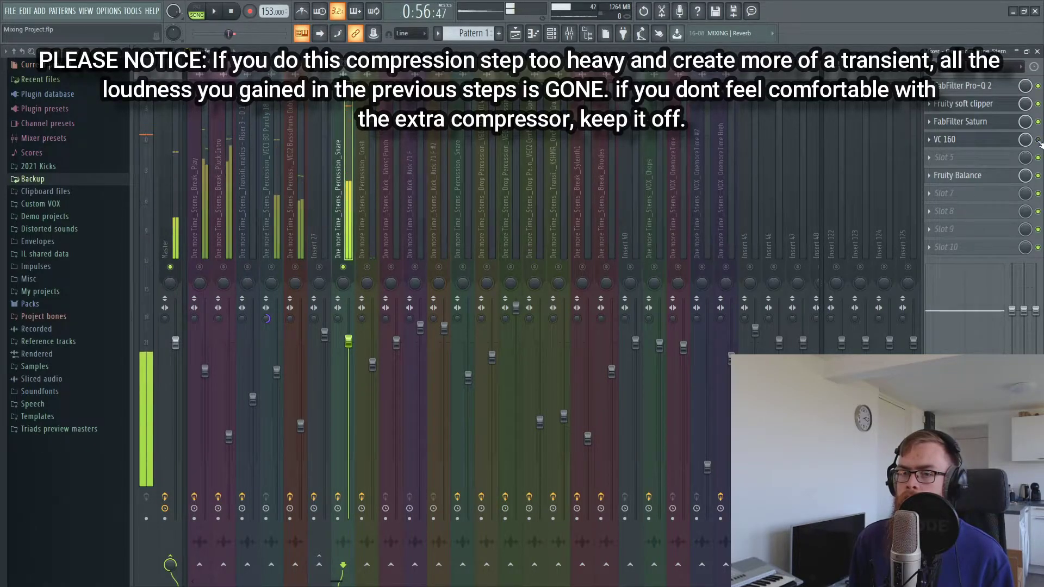
click(1038, 139)
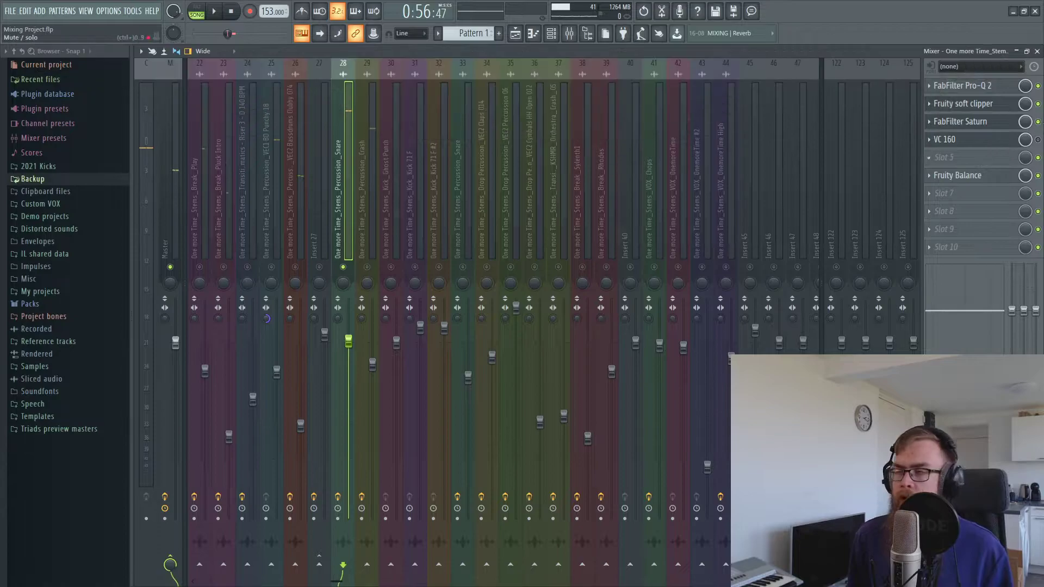
key(space)
key(space)
Load FabFilter Pro-Q 2 into the fifth slot of Percussion_Snare and set a 24 dB/oct low cut at about 94 Hz
click(933, 159)
click(808, 307)
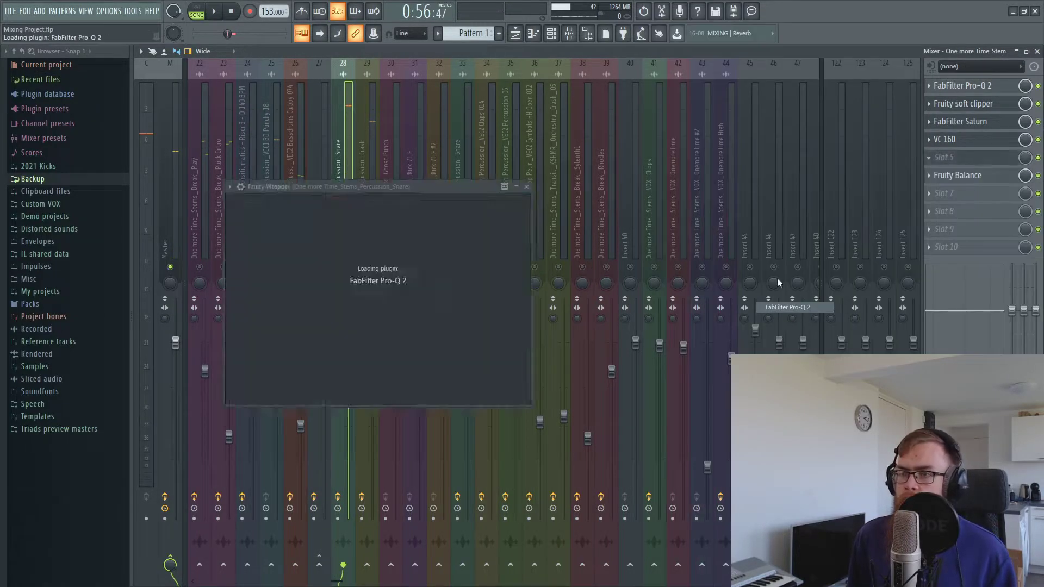
click(372, 302)
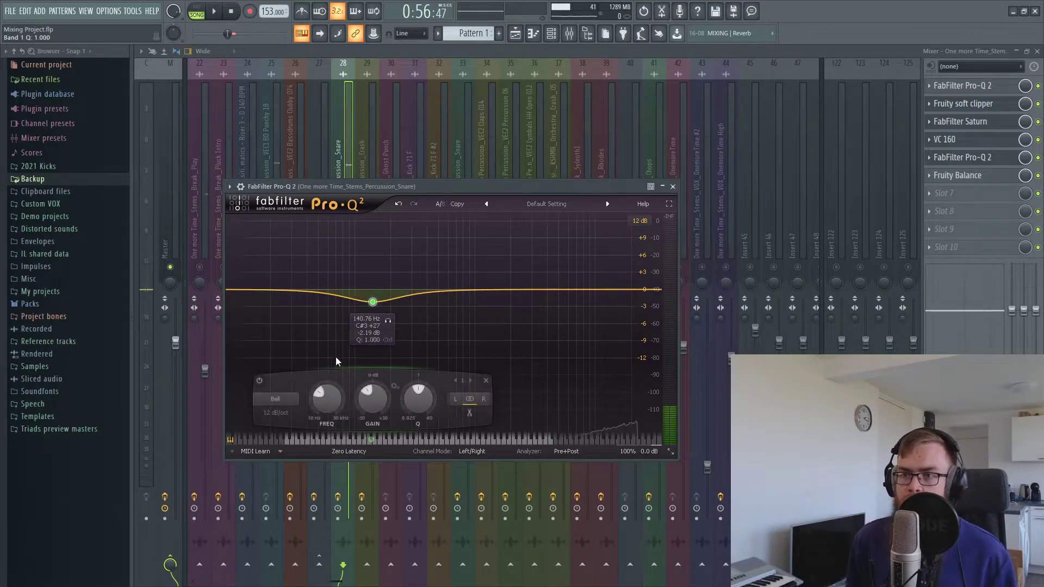
click(276, 399)
click(283, 437)
key(space)
mouse_move(375, 297)
mouse_down()
mouse_move(370, 306)
mouse_move(356, 295)
mouse_up()
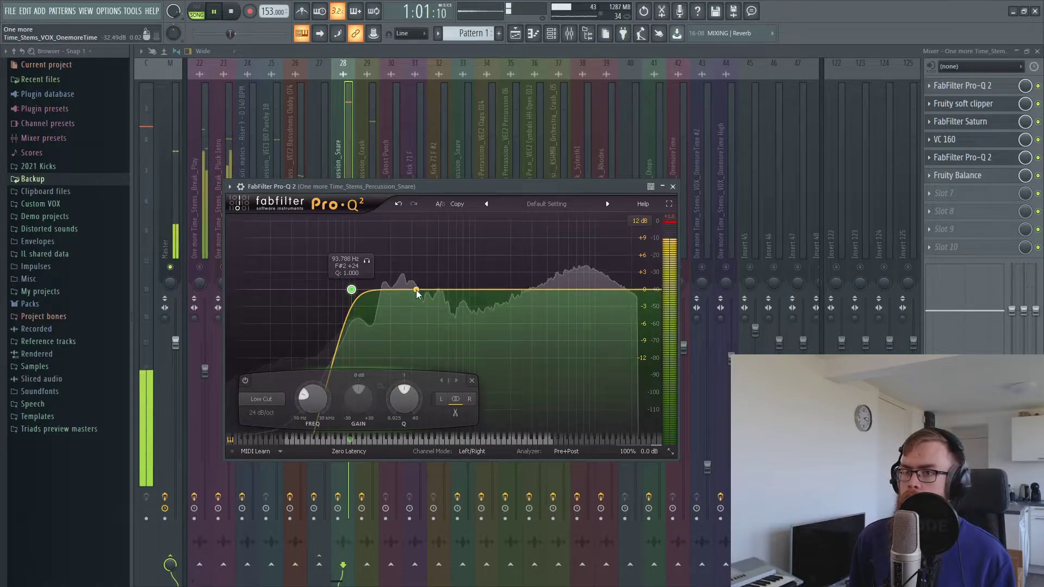
click(400, 284)
right_click(401, 285)
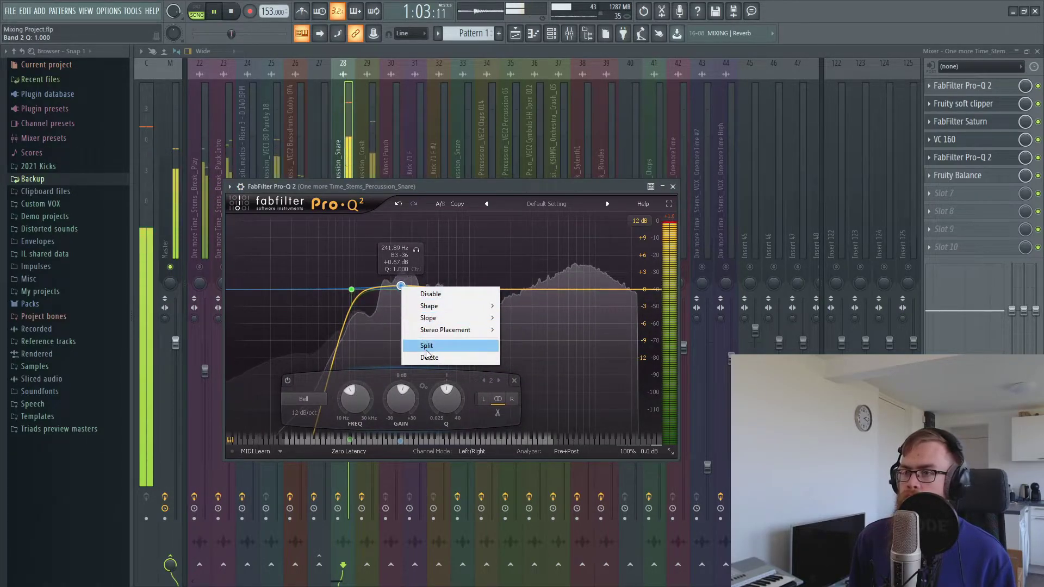
click(432, 350)
Close the EQ, stop playback and select bars 29 to 37 of the playlist as the loop region for the clap
click(673, 186)
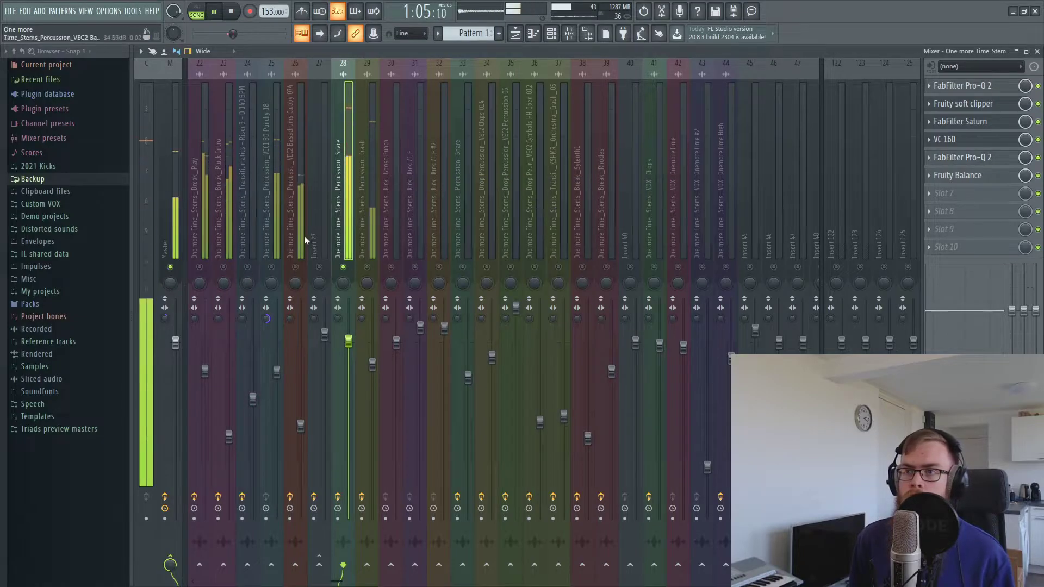
key(space)
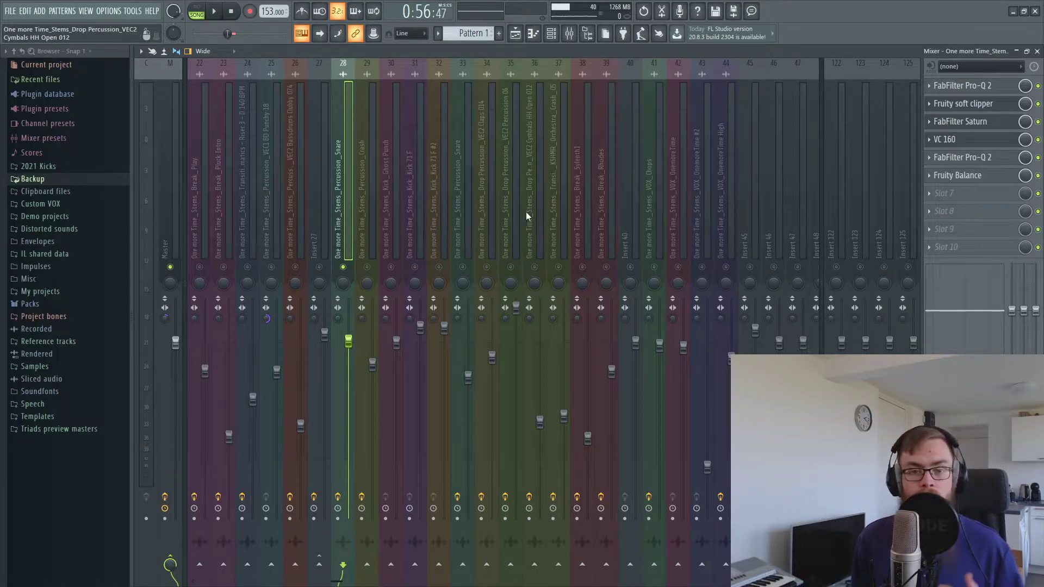
click(515, 33)
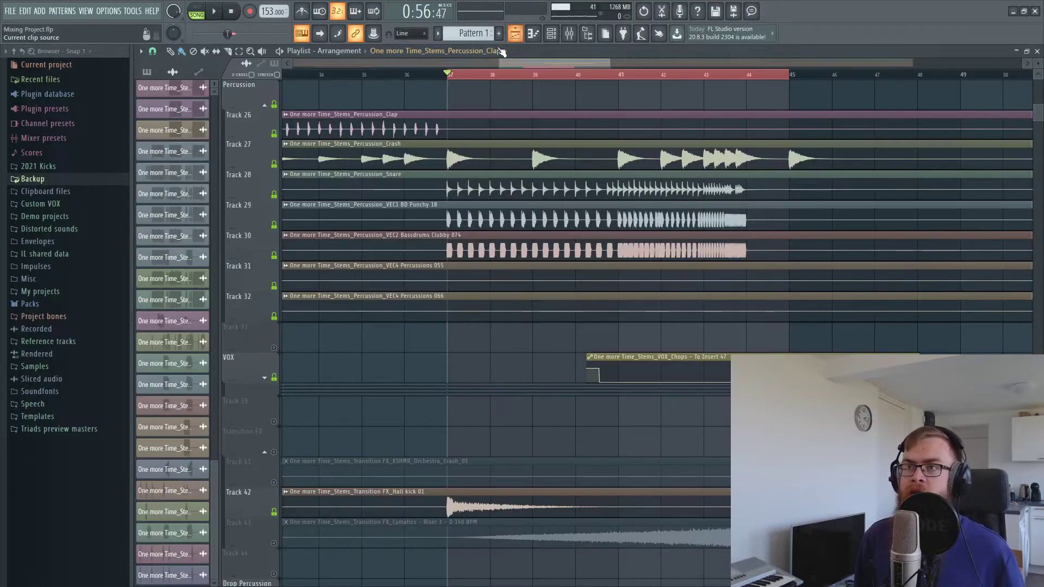
drag(513, 64, 481, 65)
drag(330, 74, 674, 88)
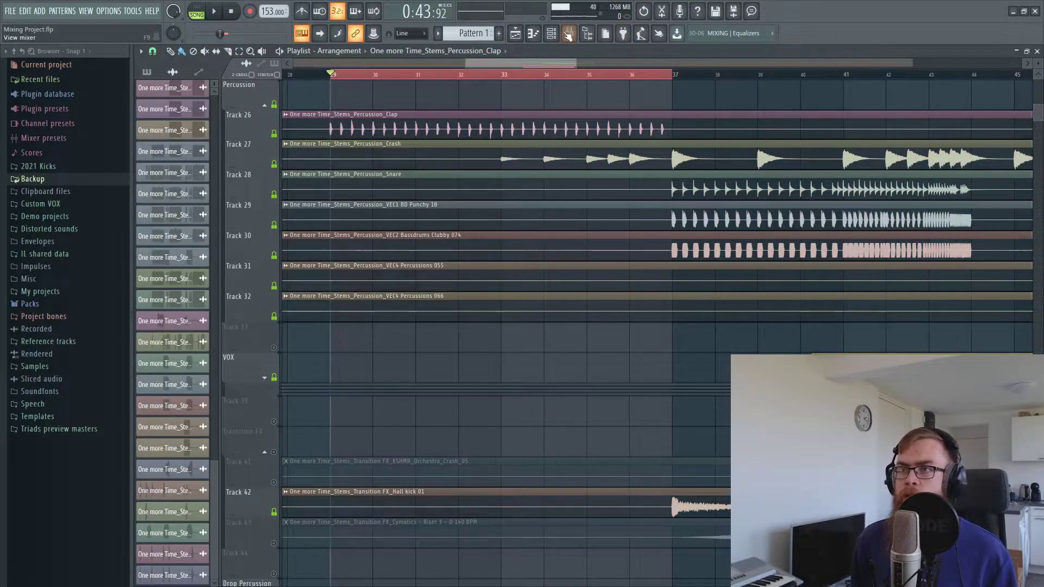
Copy the effect chain of Percussion_Snare on insert 28 to Percussion_Snare on insert 33 and solo insert 33
click(569, 33)
right_click(353, 65)
mouse_move(479, 120)
drag(517, 125, 461, 250)
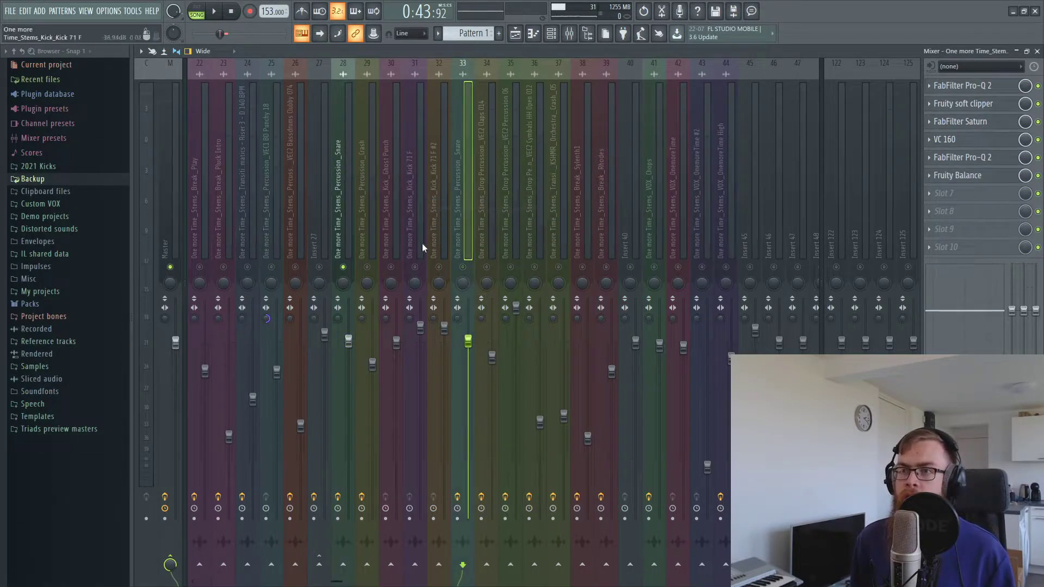
click(570, 33)
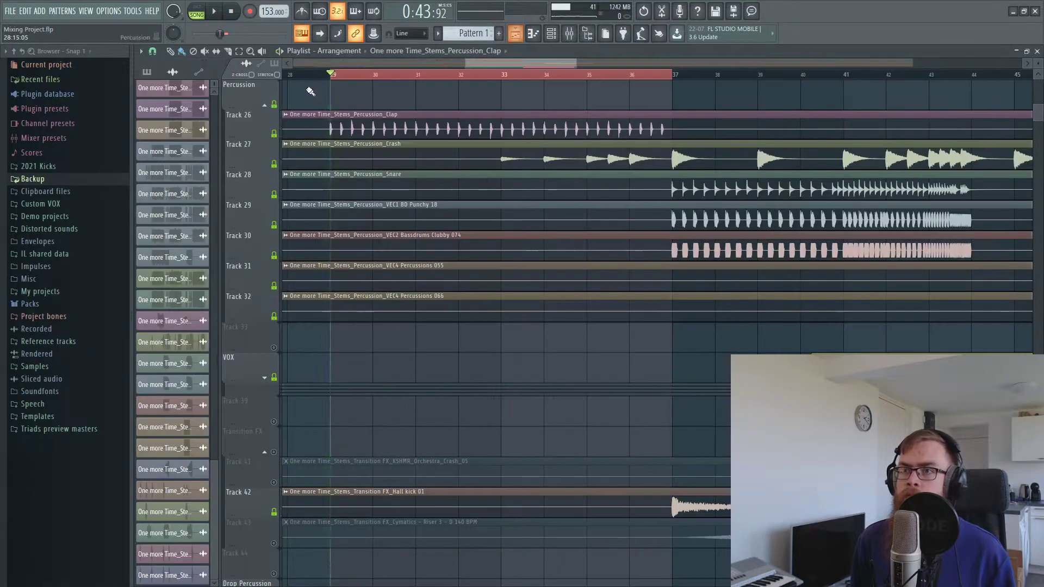
click(571, 34)
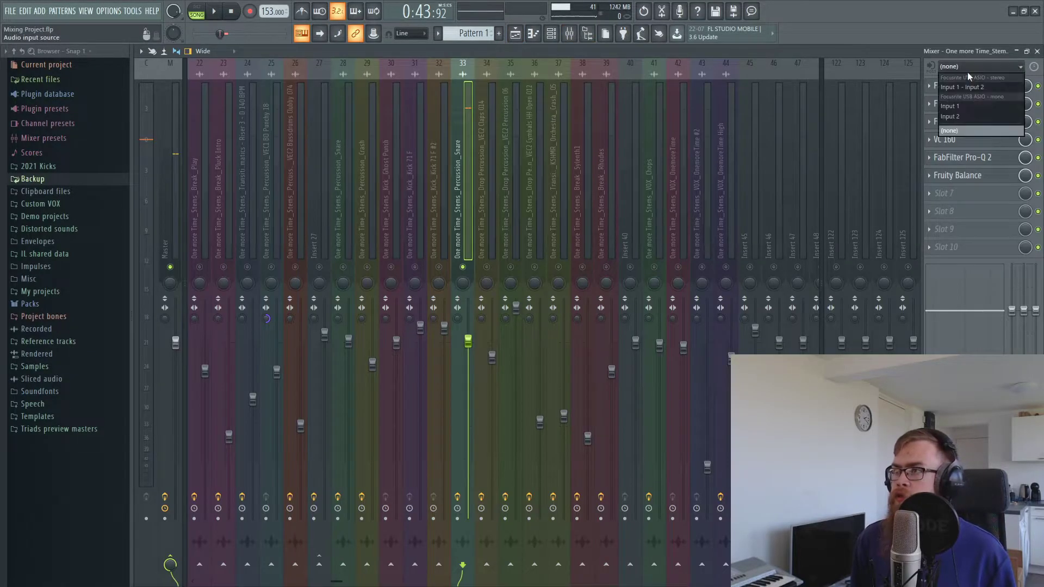
Delete the 242 Hz bell and the high shelf from insert 33's first Pro-Q 2, keeping the low cut
click(960, 86)
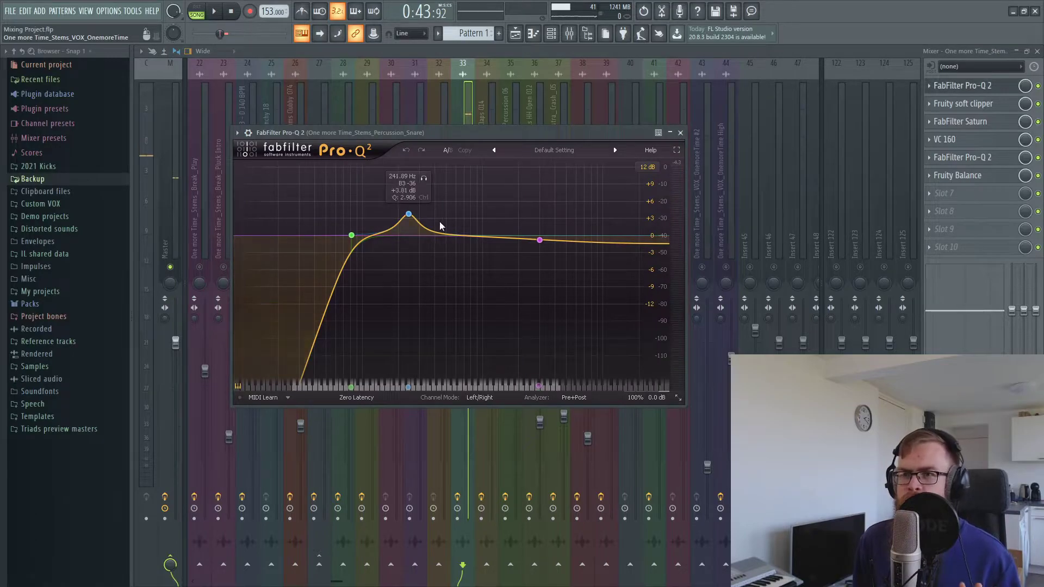
click(437, 285)
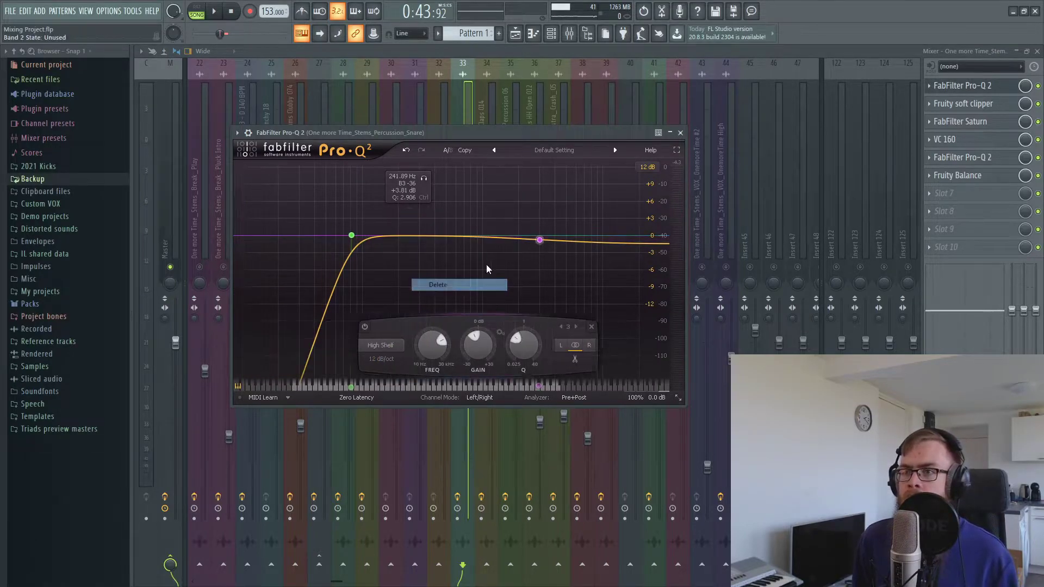
right_click(540, 239)
click(571, 307)
Raise the low cut's frequency with a softer Q and add a bell boost of about 1.8 dB near 534 Hz during playback
key(space)
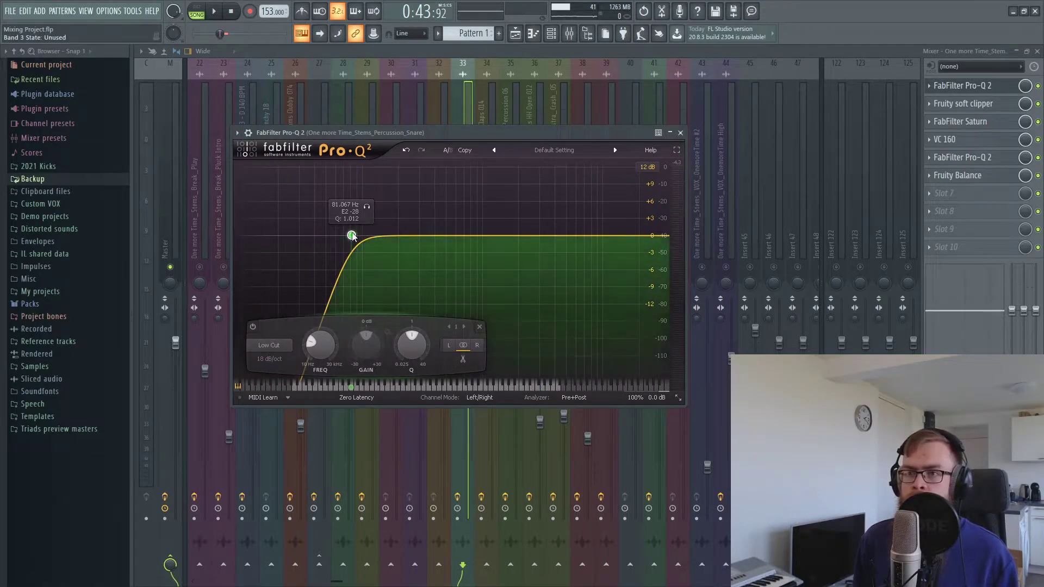
drag(351, 235, 374, 267)
drag(484, 233, 454, 228)
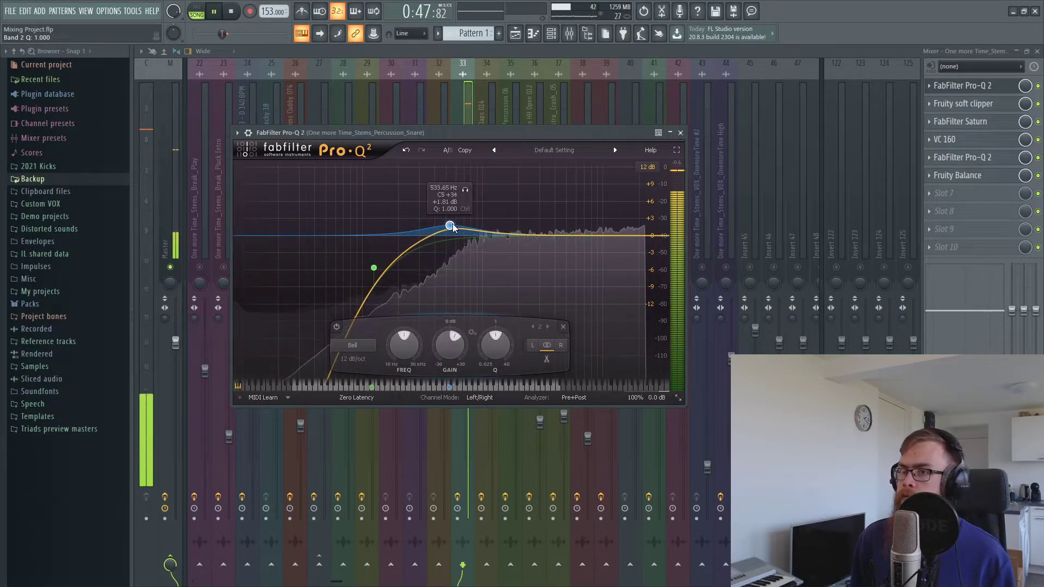
click(680, 132)
key(space)
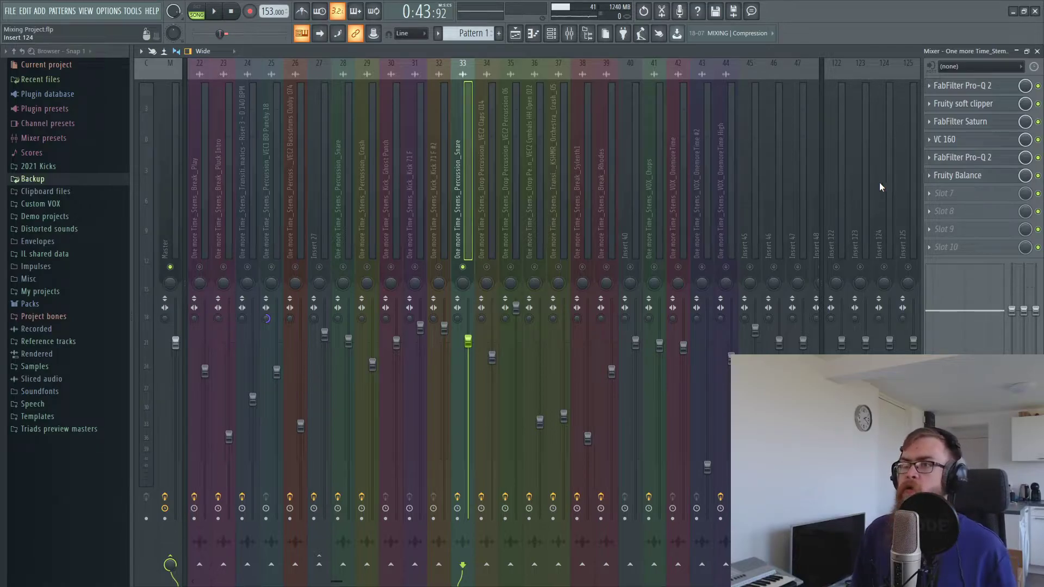
Select the Melody stem clips on tracks 16 to 23 in the playlist and unsolo the mixer inserts
click(340, 170)
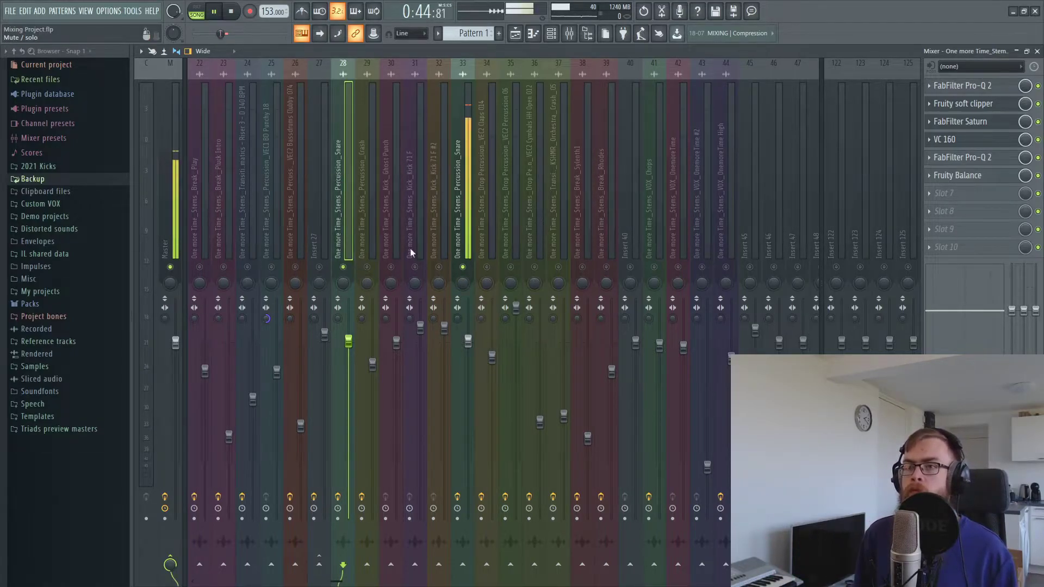
click(515, 33)
scroll(487, 79, down, 6)
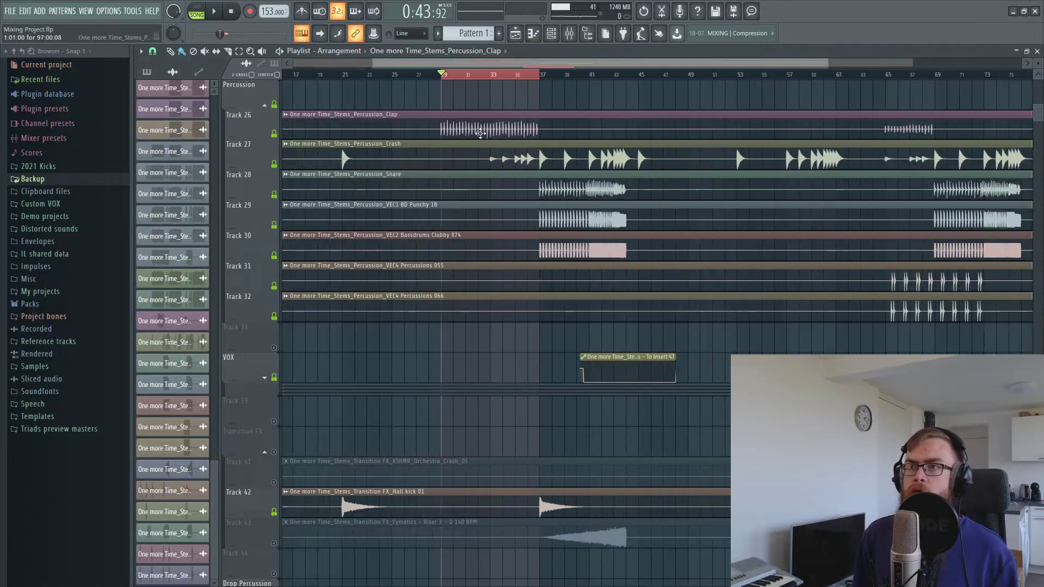
scroll(441, 228, up, 6)
drag(455, 381, 509, 98)
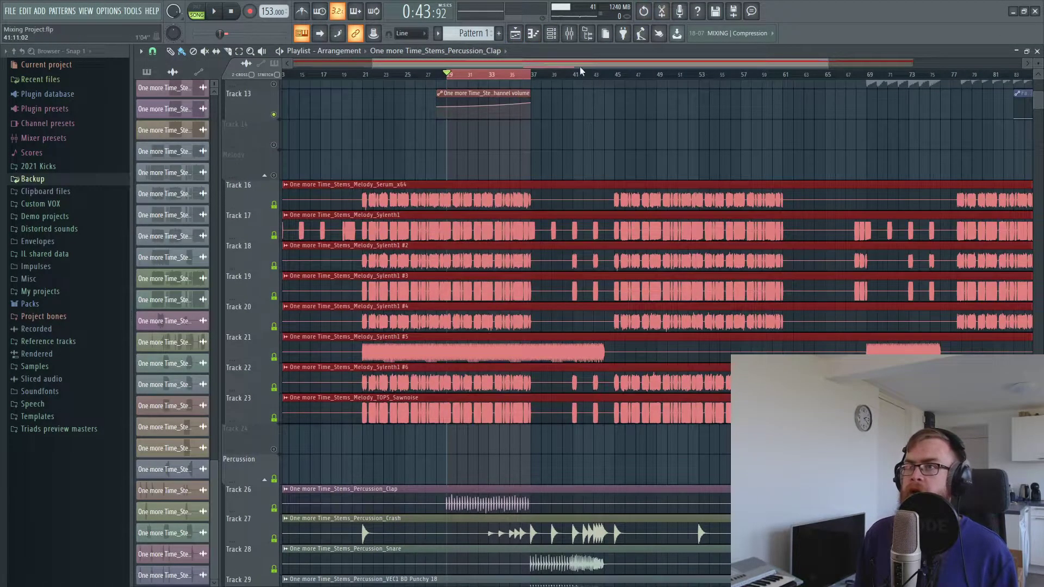
click(576, 35)
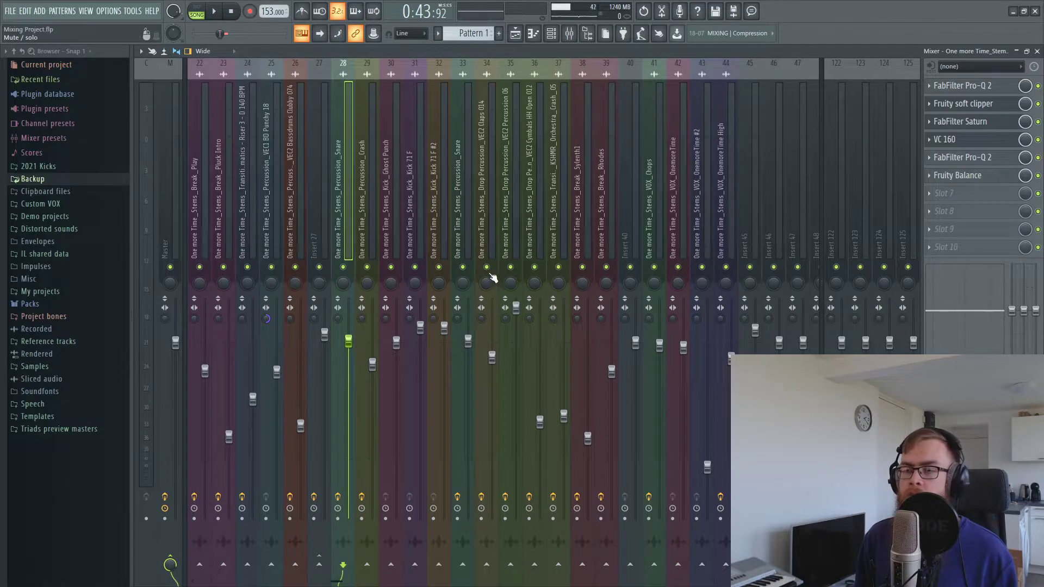
Play the full mix, lower insert 33's fader to about -0.5 dB and remove Fruity Balance from its sixth slot
key(space)
click(468, 341)
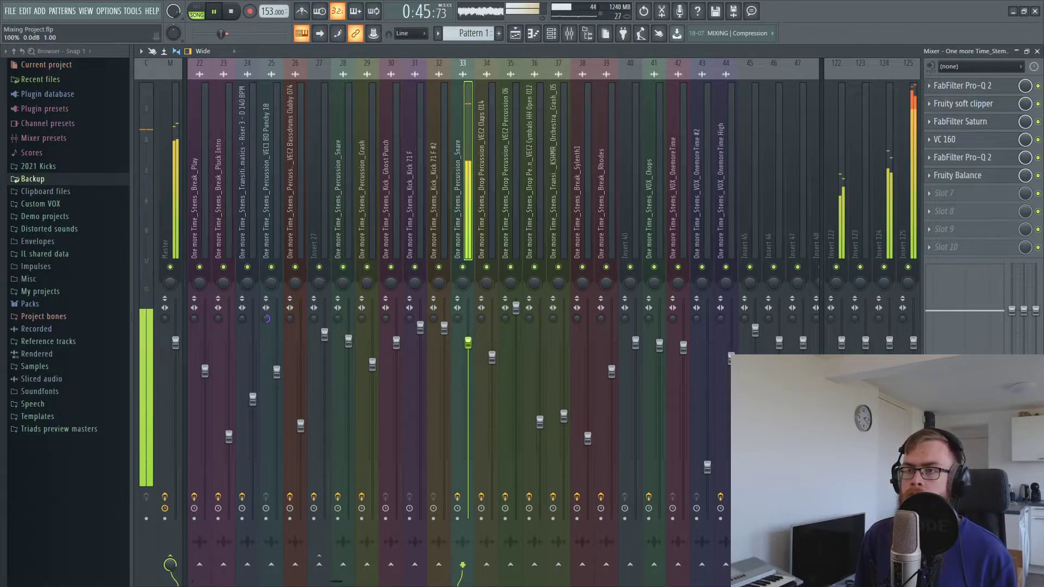
drag(467, 342, 469, 347)
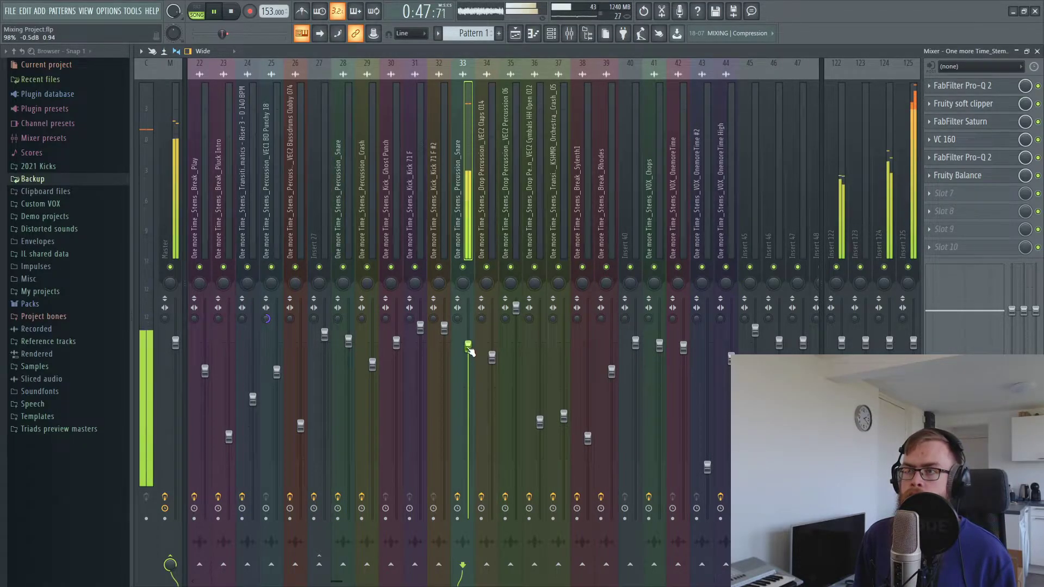
click(929, 176)
click(935, 200)
Lower insert 33's fader gradually to about -2.4 dB while the full mix plays
drag(468, 347, 468, 355)
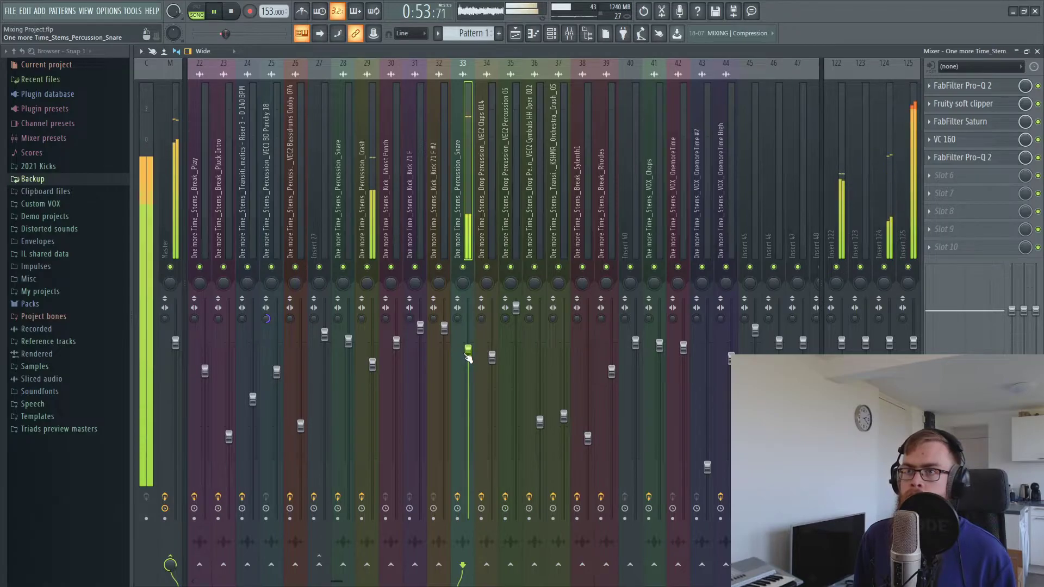
drag(468, 355, 470, 358)
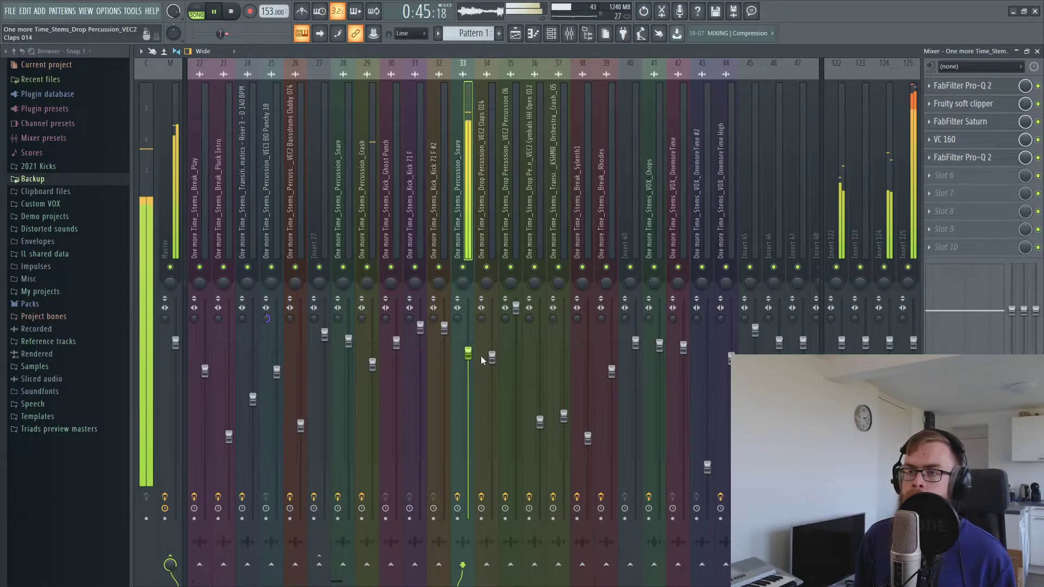
scroll(476, 357, up, 1)
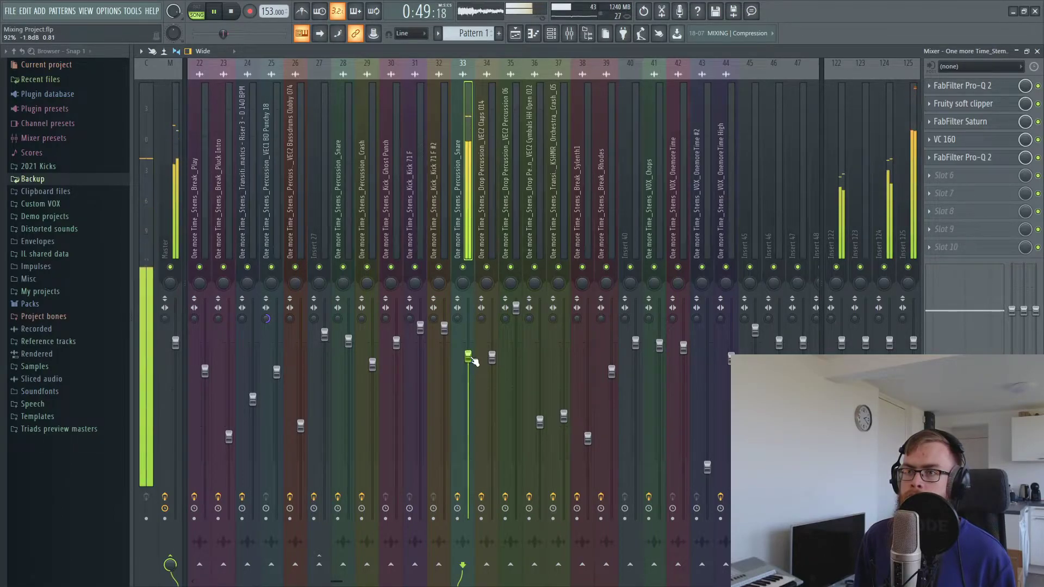
drag(473, 363, 473, 366)
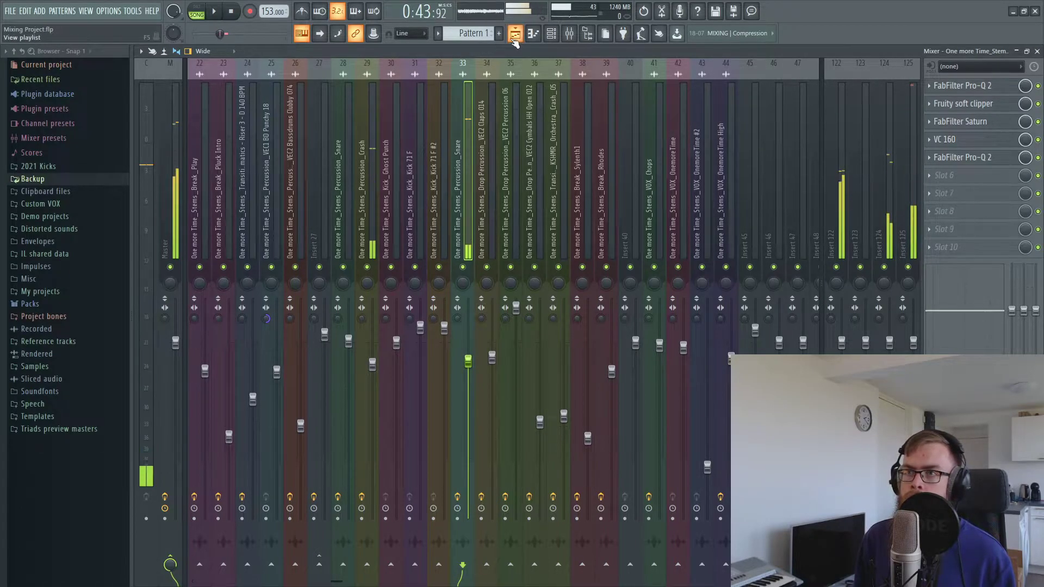
Clear the loop region, play from just before bar 25 and lower insert 33's fader to about -3.0 dB
click(514, 33)
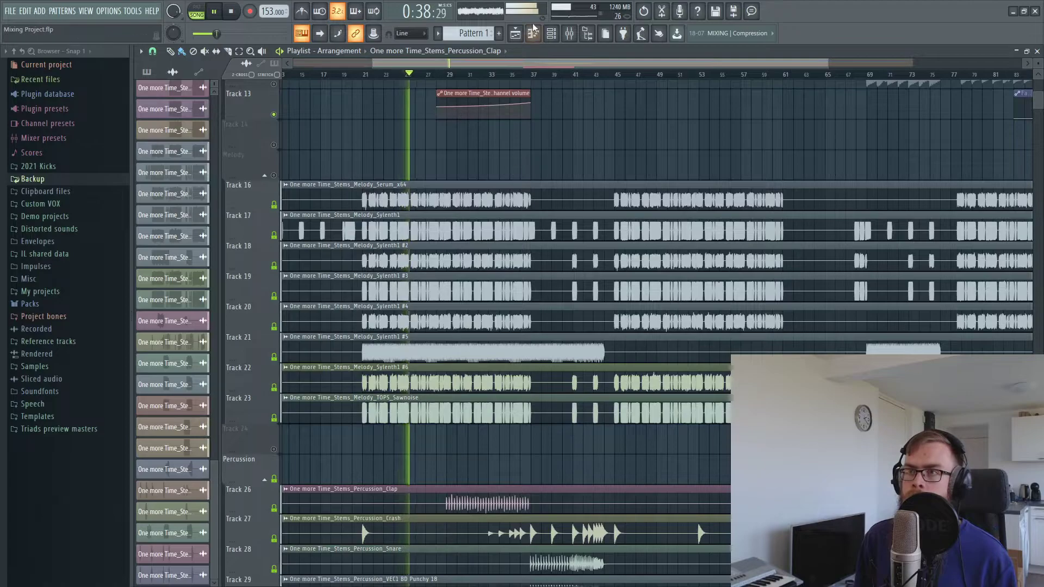
click(569, 33)
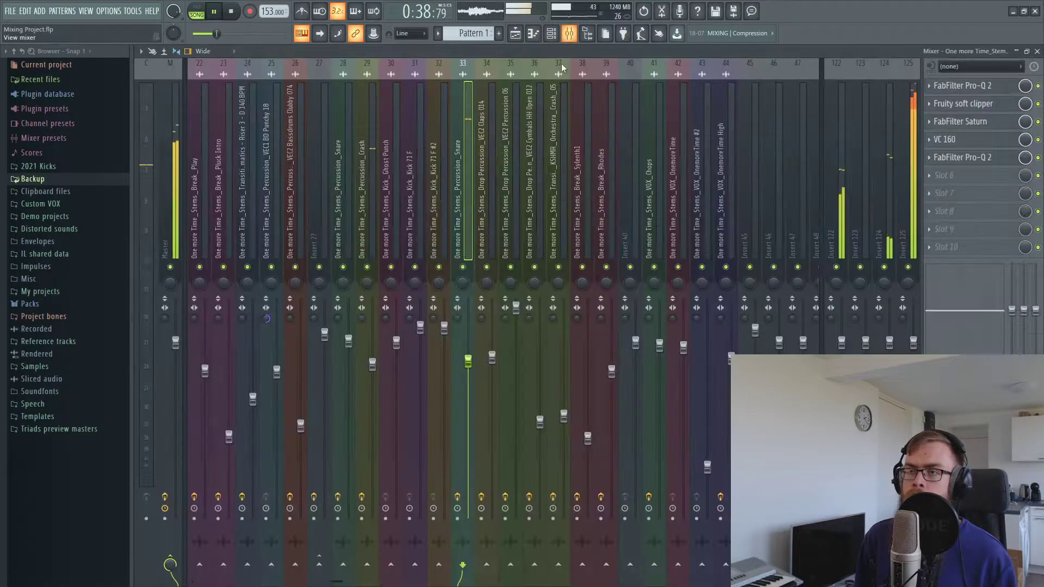
click(472, 368)
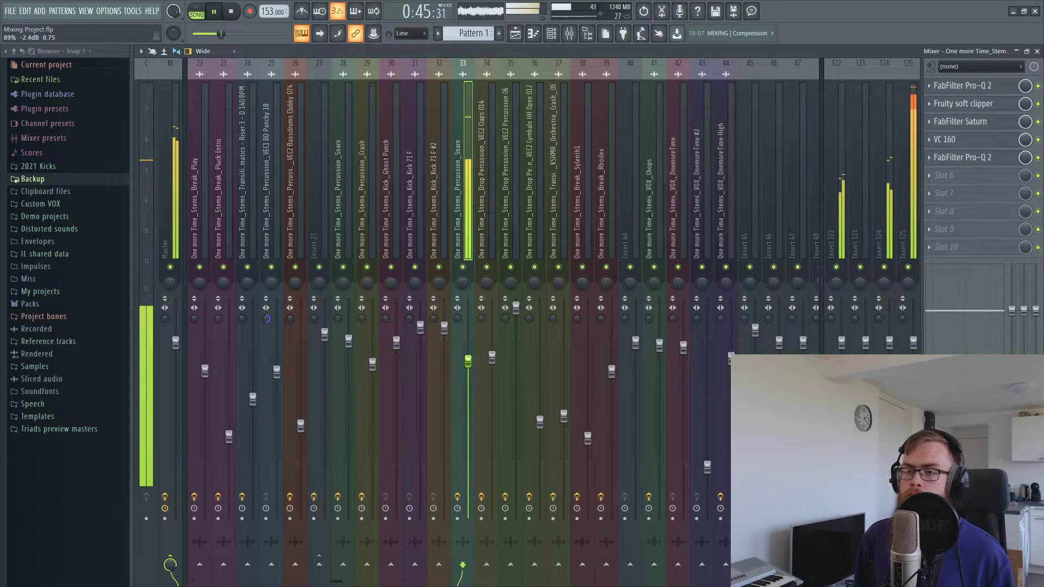
drag(472, 368, 474, 370)
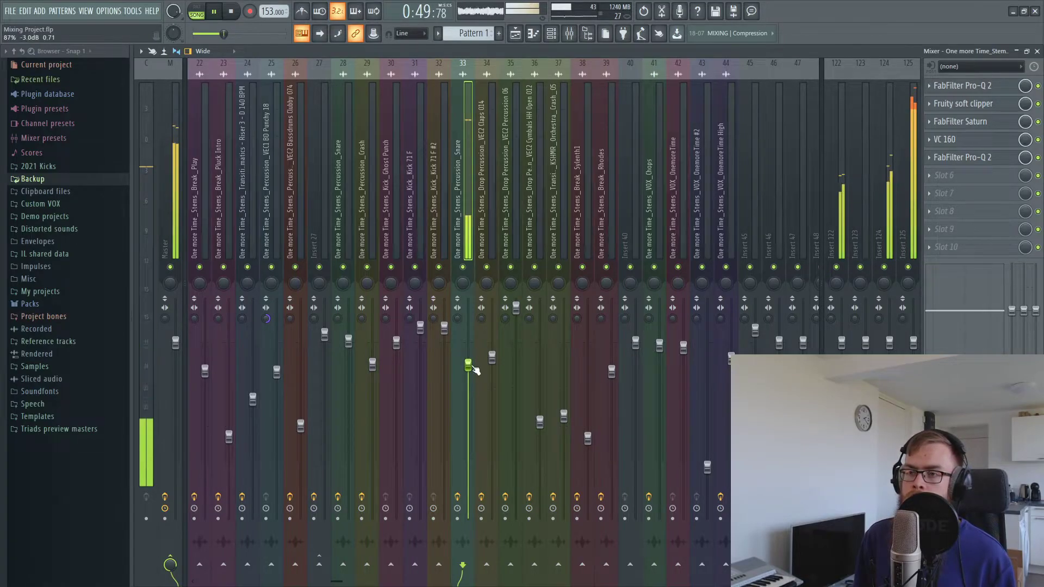
Stop playback, locate the Percussion kick stems in the playlist and solo inserts 25, 26 and 27 in the mixer
click(515, 33)
scroll(672, 342, down, 6)
key(space)
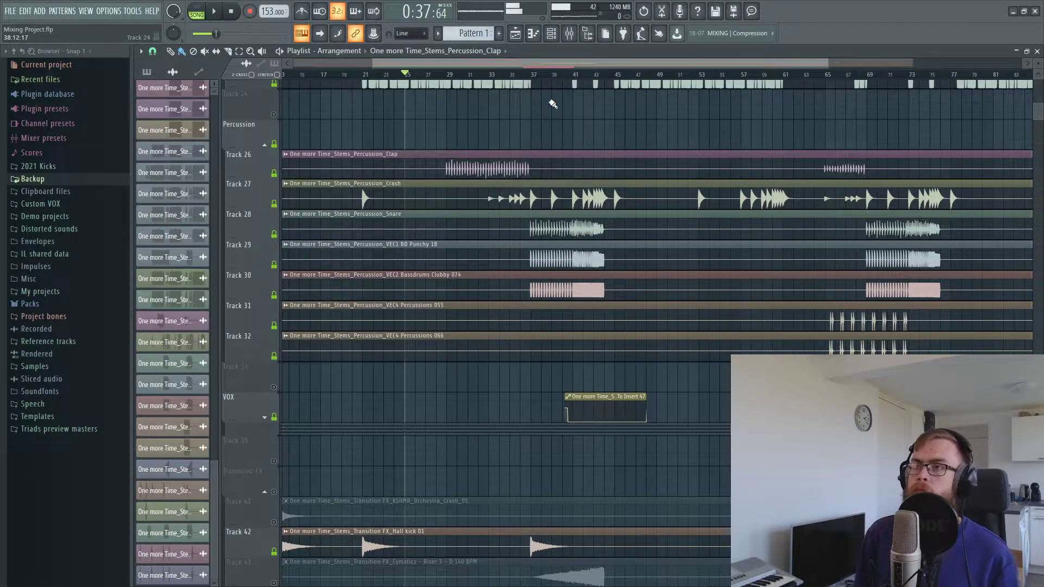
key(F9)
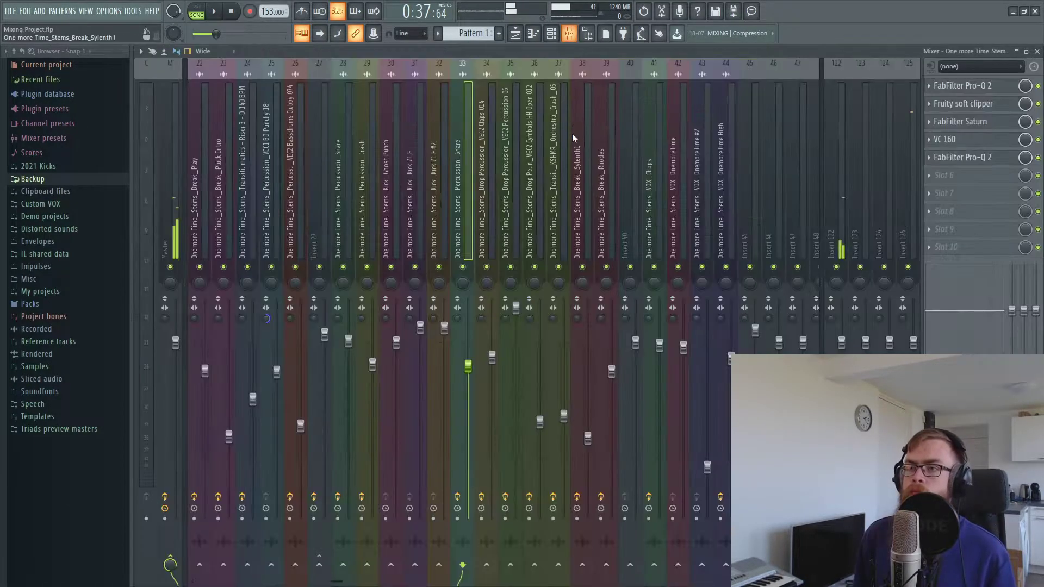
click(517, 32)
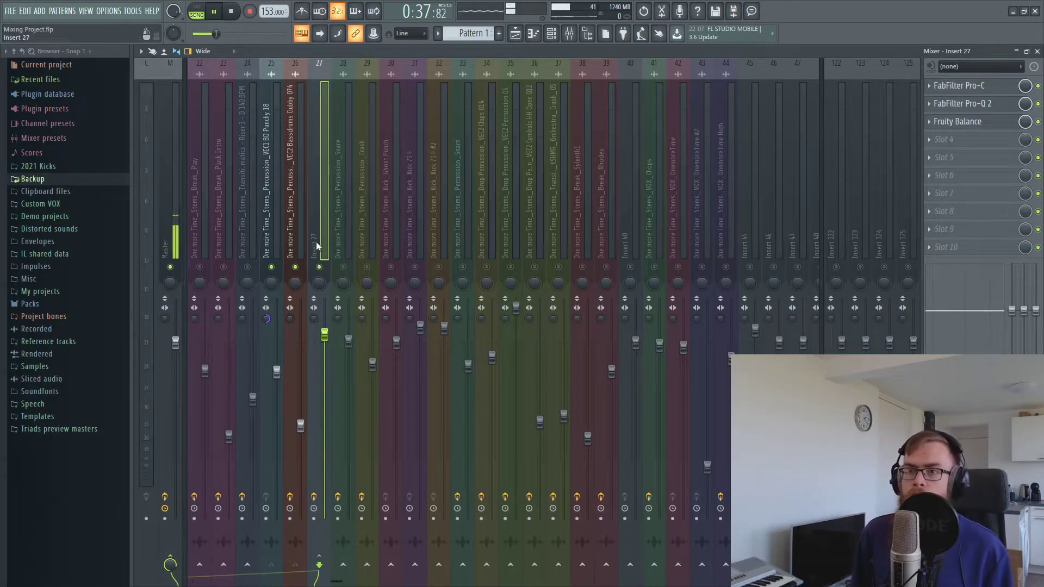
Set a playlist loop region from bar 37 to bar 45, covering the percussion build-up, without keeping the clips selected
click(515, 33)
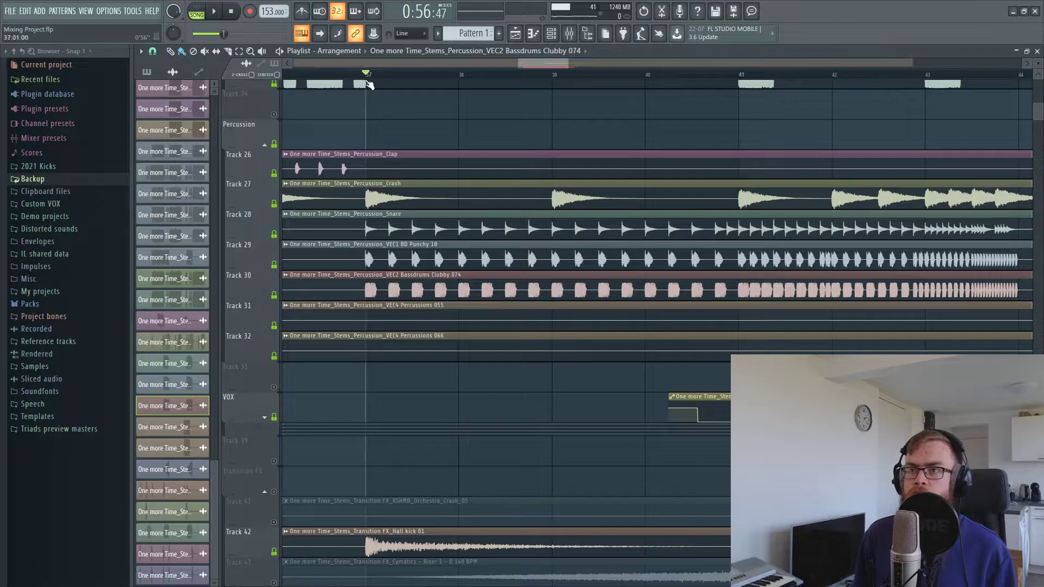
scroll(368, 84, down, 3)
drag(368, 84, 629, 113)
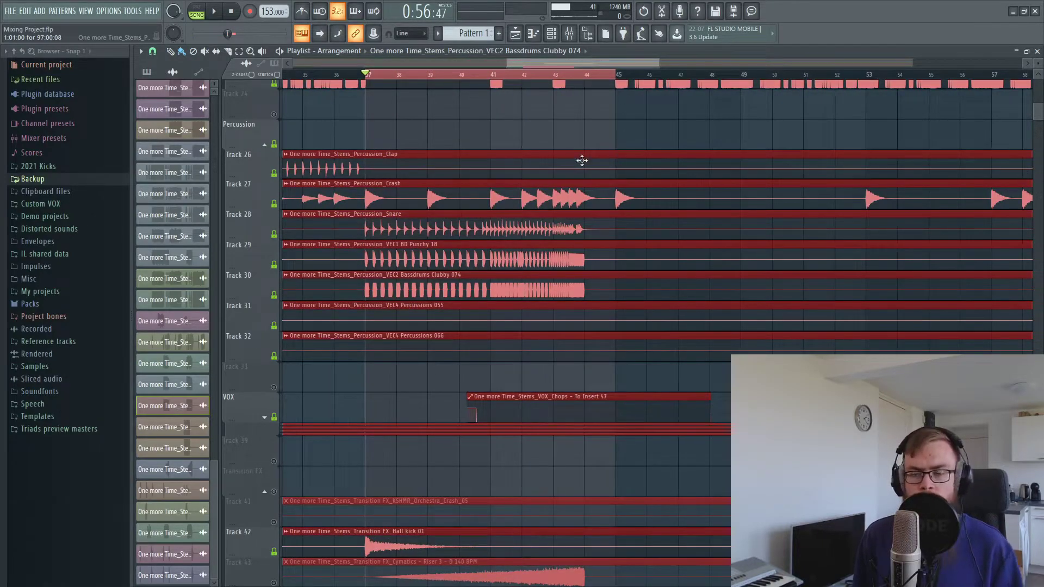
click(613, 126)
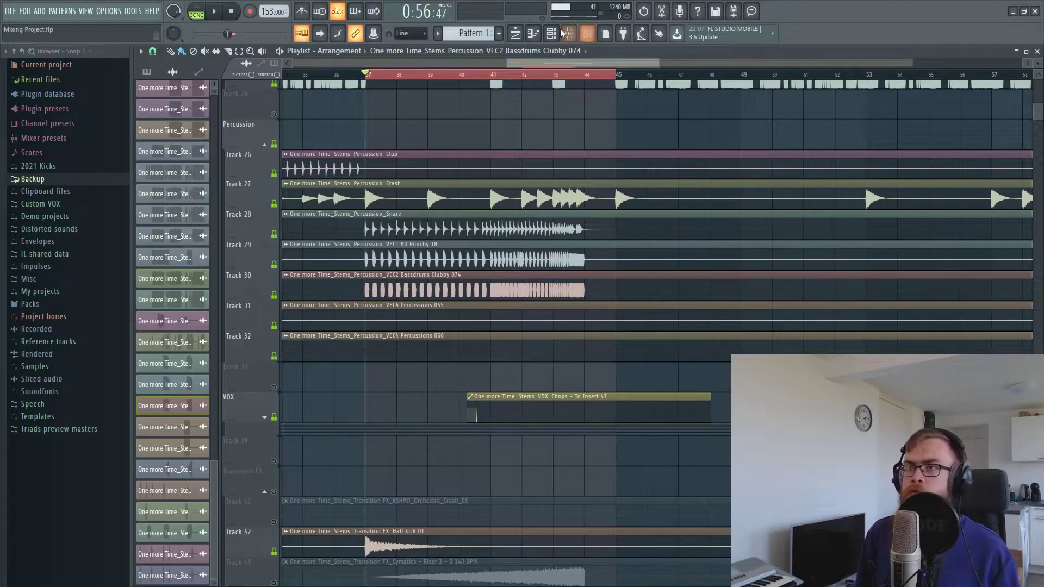
Check the effects on inserts 25 and 26 in the mixer and delete FabFilter Pro-Q 2 from insert 26
click(570, 34)
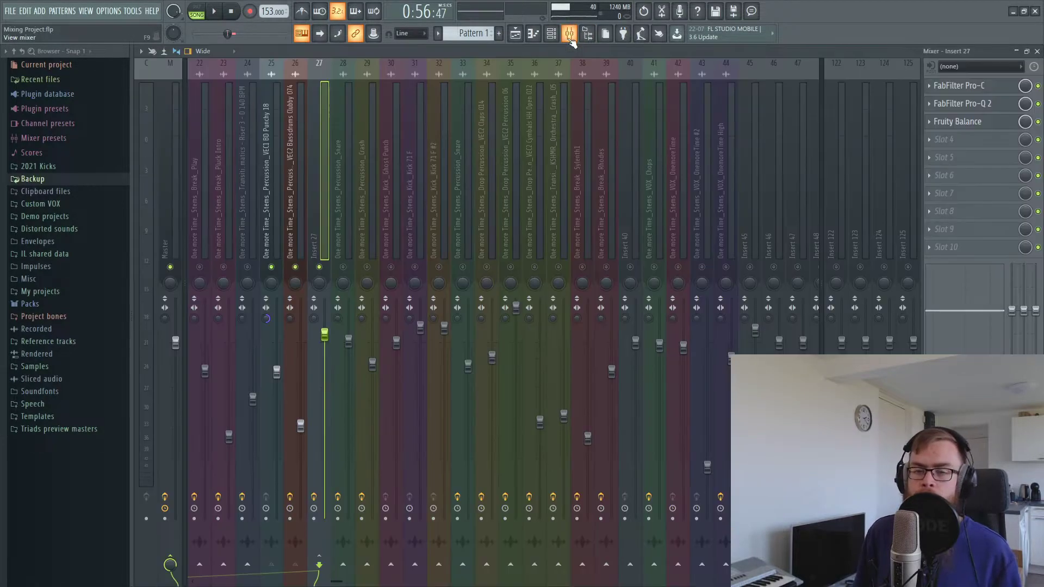
click(301, 194)
click(284, 203)
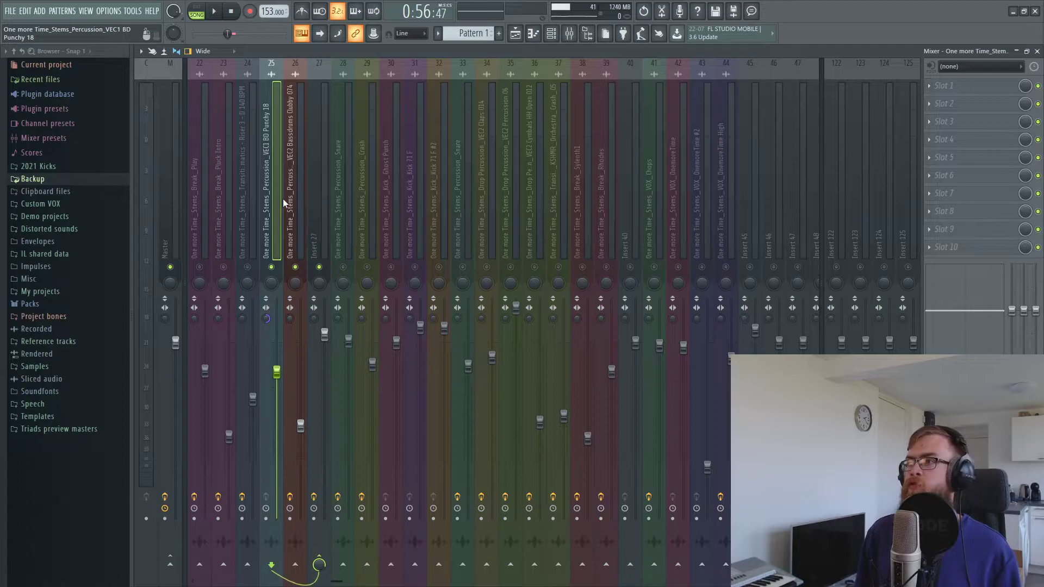
click(298, 207)
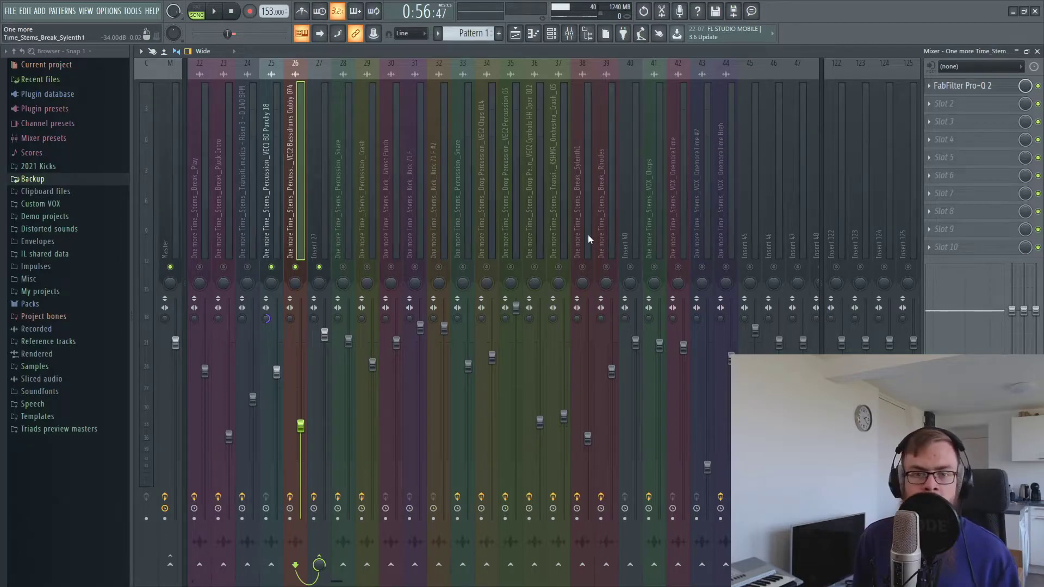
click(985, 88)
click(985, 88)
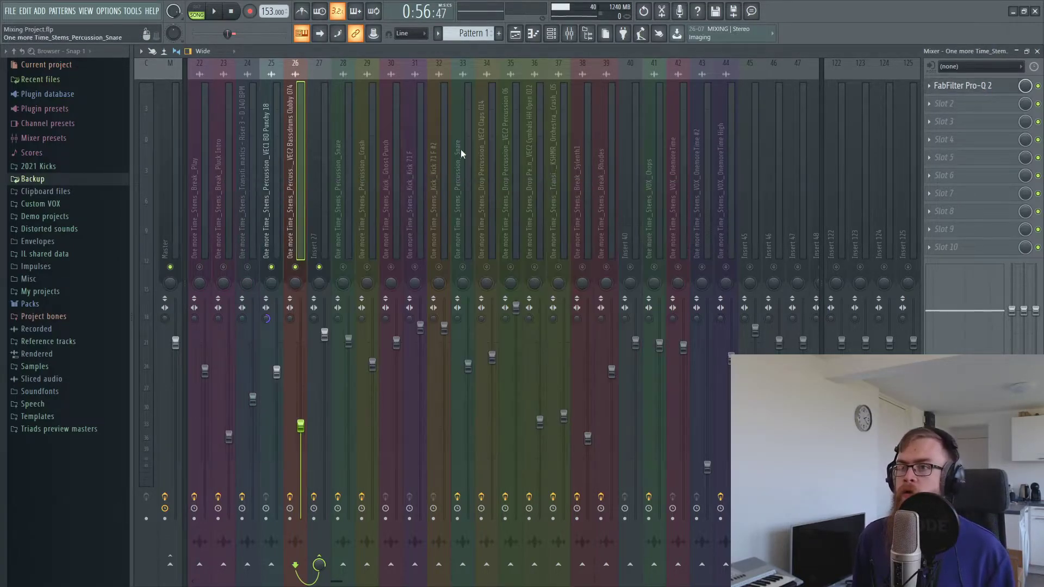
click(927, 87)
click(938, 111)
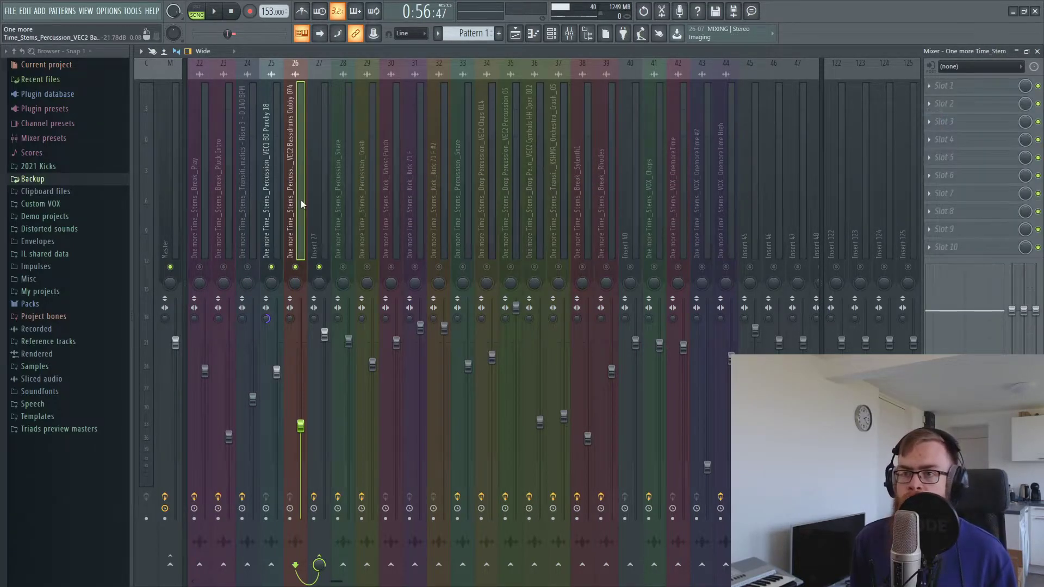
Delete FabFilter Pro-C and FabFilter Pro-Q 2 from the first two effect slots of insert 27
click(321, 202)
click(929, 85)
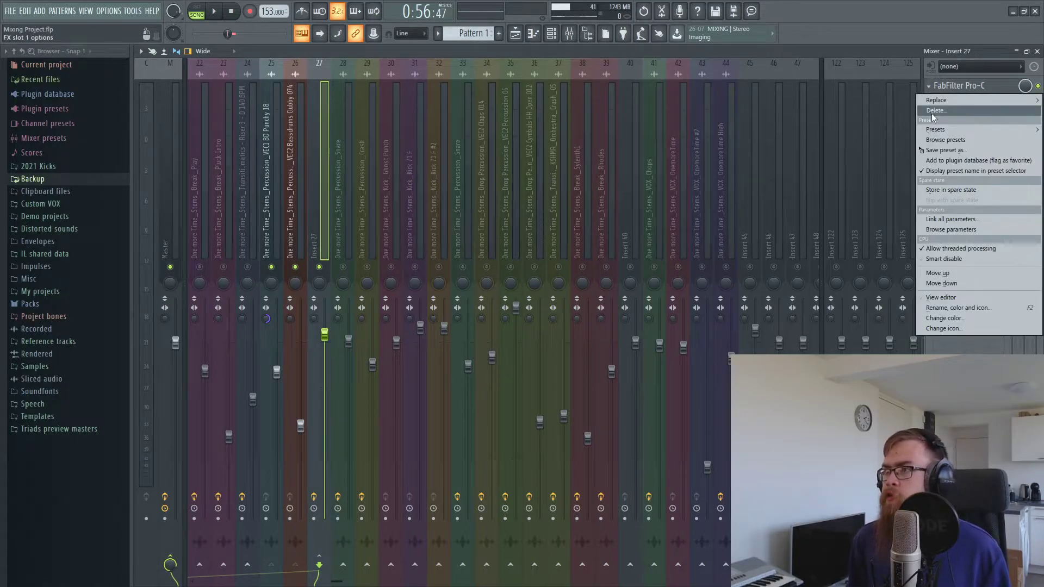
click(929, 109)
click(928, 104)
click(932, 126)
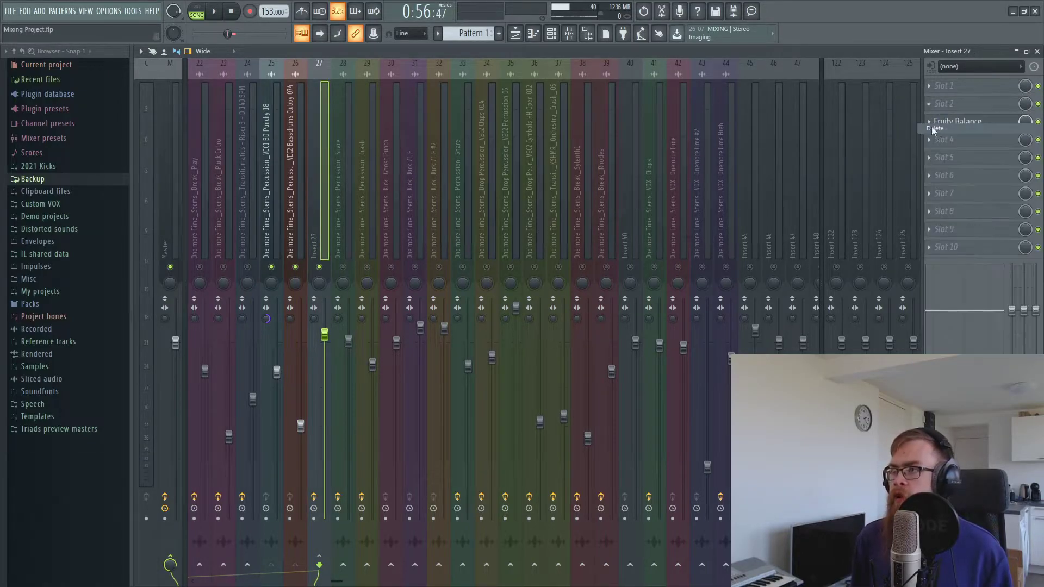
Examine Fruity Balance on insert 27 and the volume automation clips on playlist tracks 56 to 63
click(958, 123)
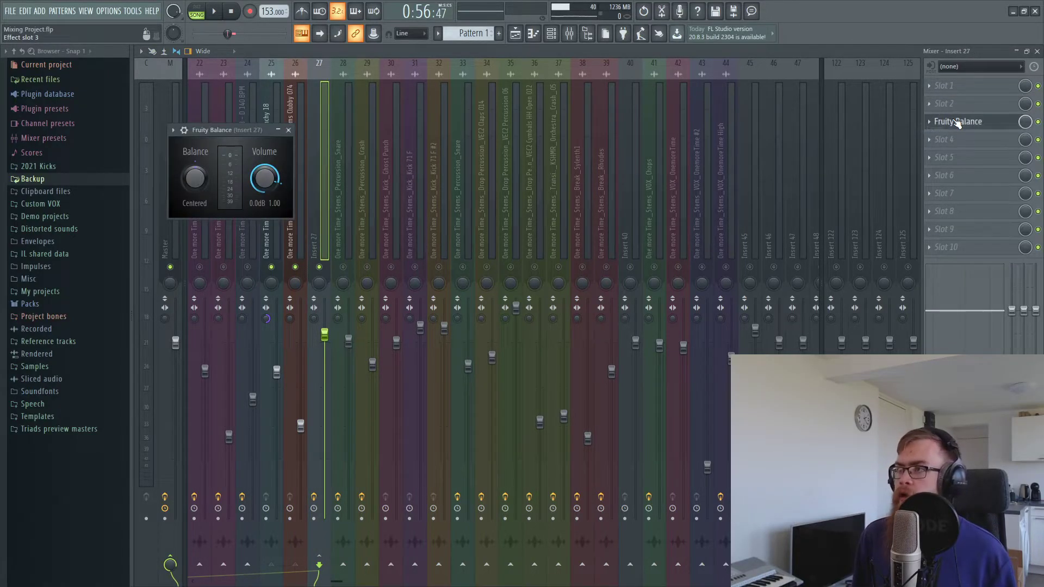
click(515, 33)
scroll(478, 250, down, 15)
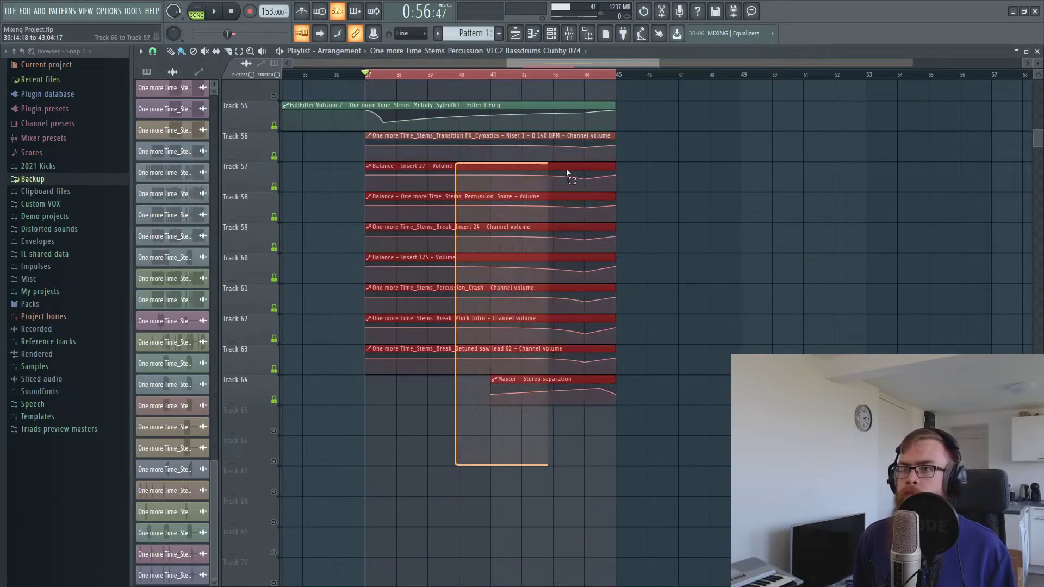
scroll(562, 172, up, 12)
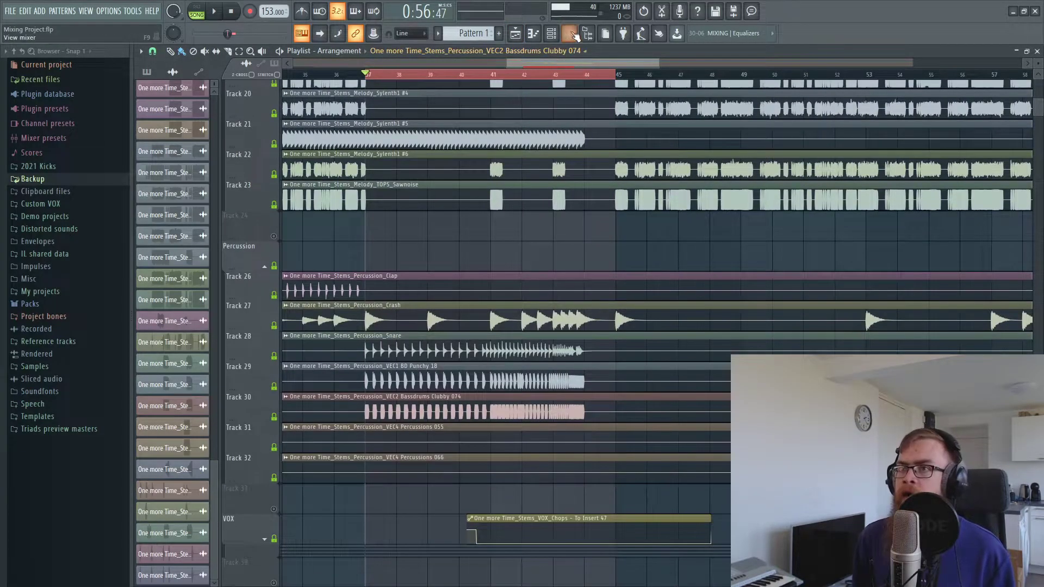
Reset the faders of inserts 26 and 25 and the stereo separation of insert 25 to their defaults
click(569, 34)
click(294, 222)
right_click(302, 427)
right_click(301, 426)
click(319, 428)
right_click(277, 373)
right_click(265, 321)
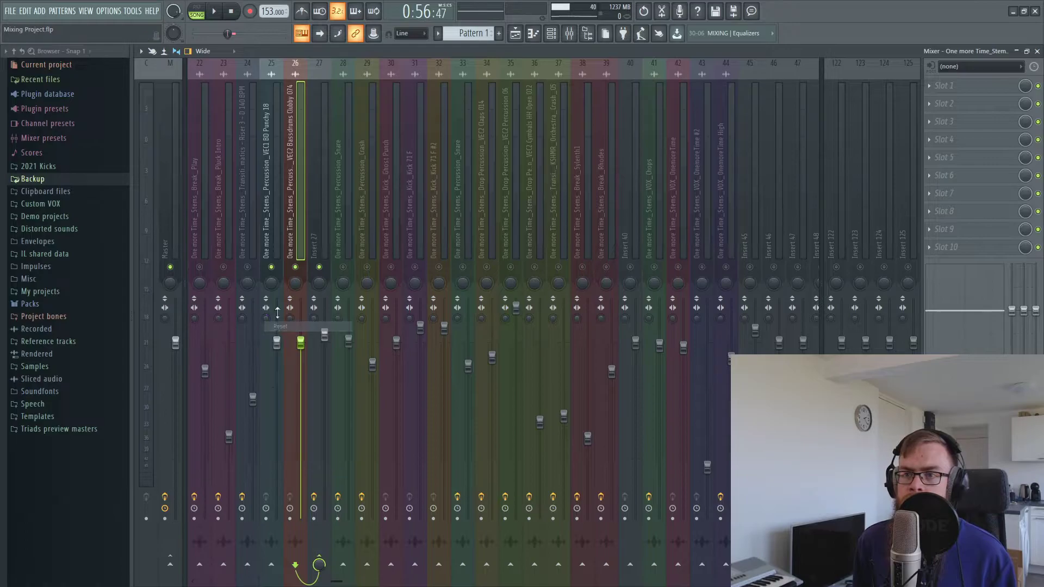
Select inserts 25 and 26 together and lower both faders equally to well below their default level
click(275, 206)
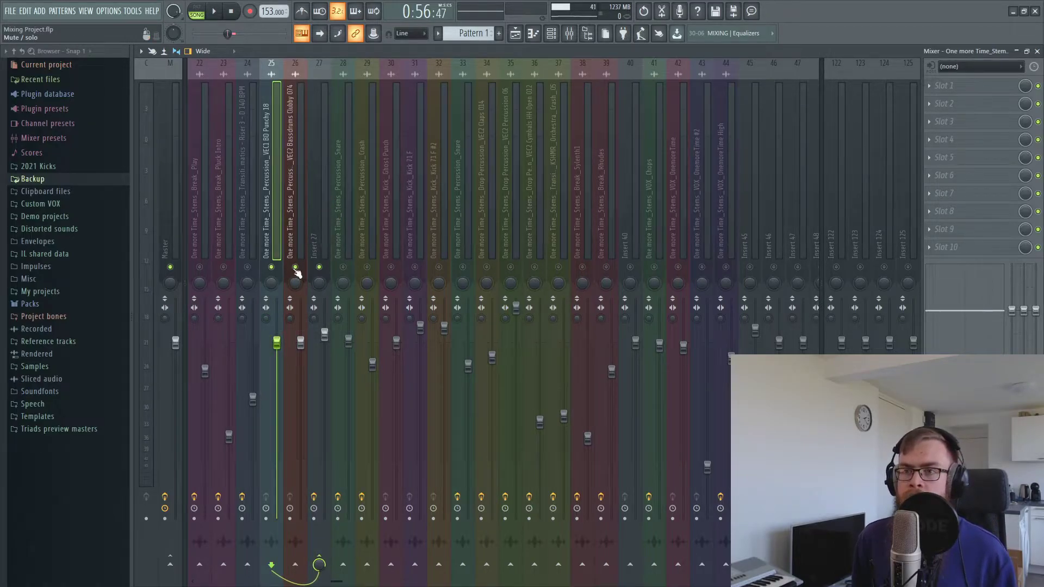
ctrl+click(289, 360)
drag(300, 344, 301, 430)
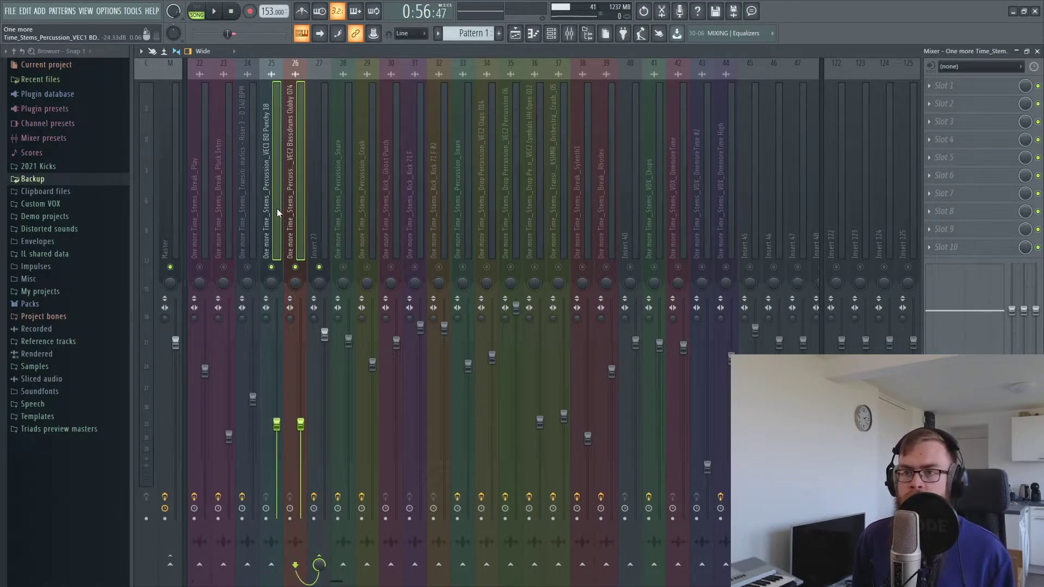
Play the build-up loop and mute insert 26 to audition the BD Punchy 18 kick on insert 25
click(318, 227)
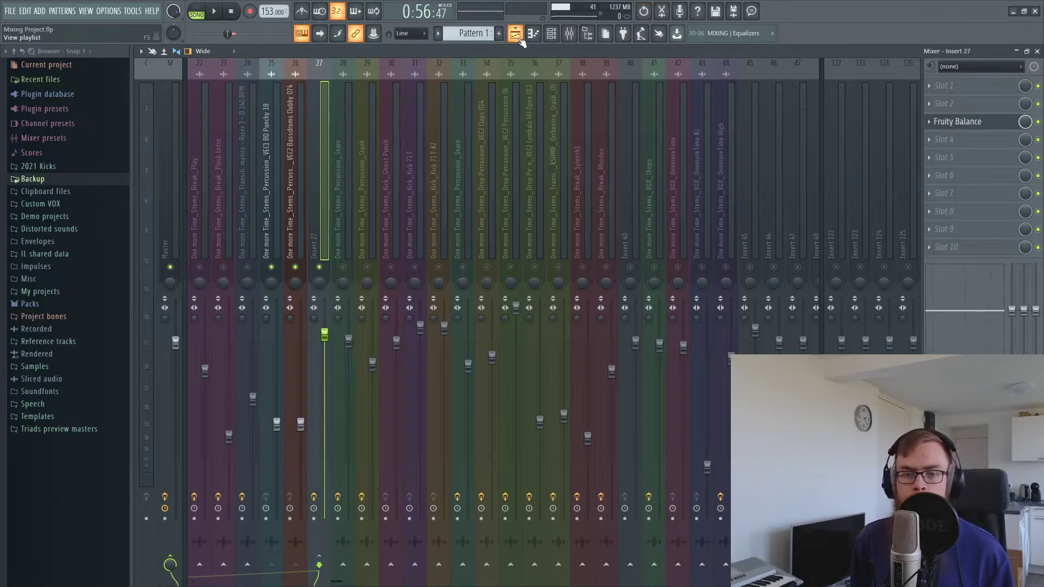
key(space)
scroll(315, 284, up, 1)
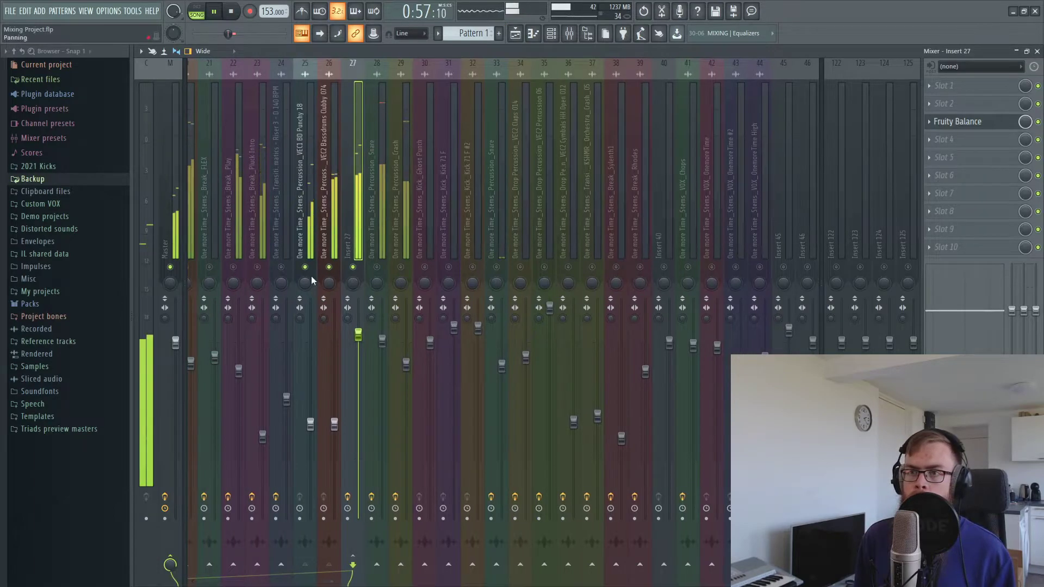
click(316, 230)
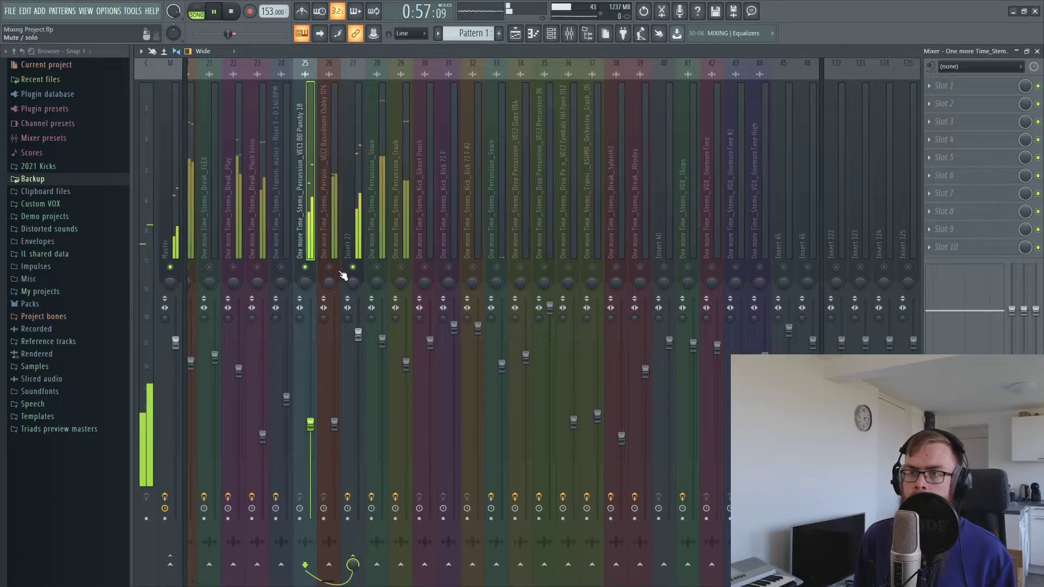
key(space)
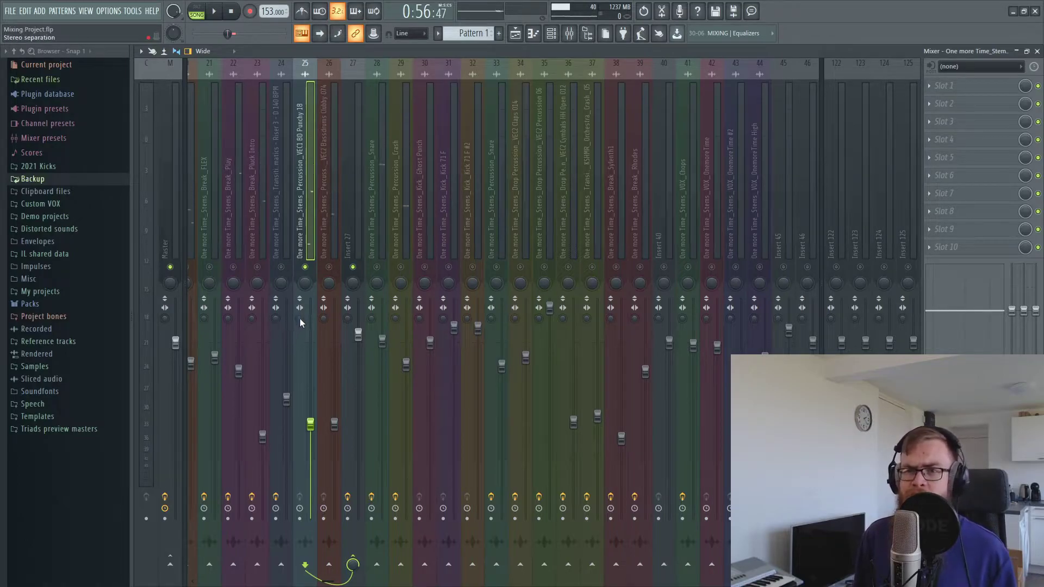
Raise insert 25's fader partway while the loop plays and adjust the kick's stereo separation
key(space)
drag(318, 423, 314, 370)
key(space)
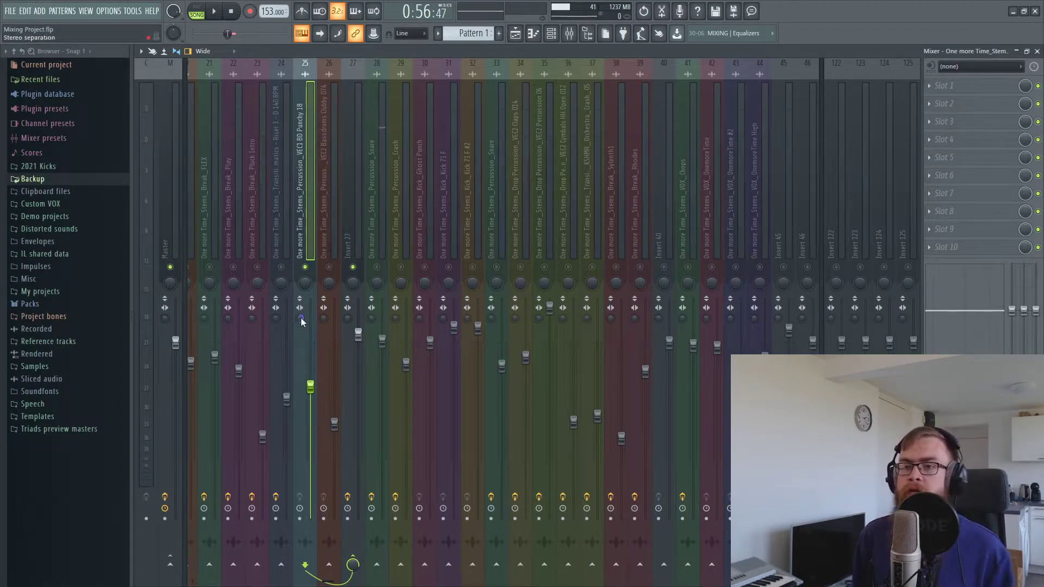
Add FabFilter Pro-Q 2 to insert 26 and cut the Clubby kick about 1.2 dB near 55 Hz with a bell band
click(332, 206)
key(space)
click(951, 95)
click(808, 308)
key(space)
drag(354, 290, 322, 299)
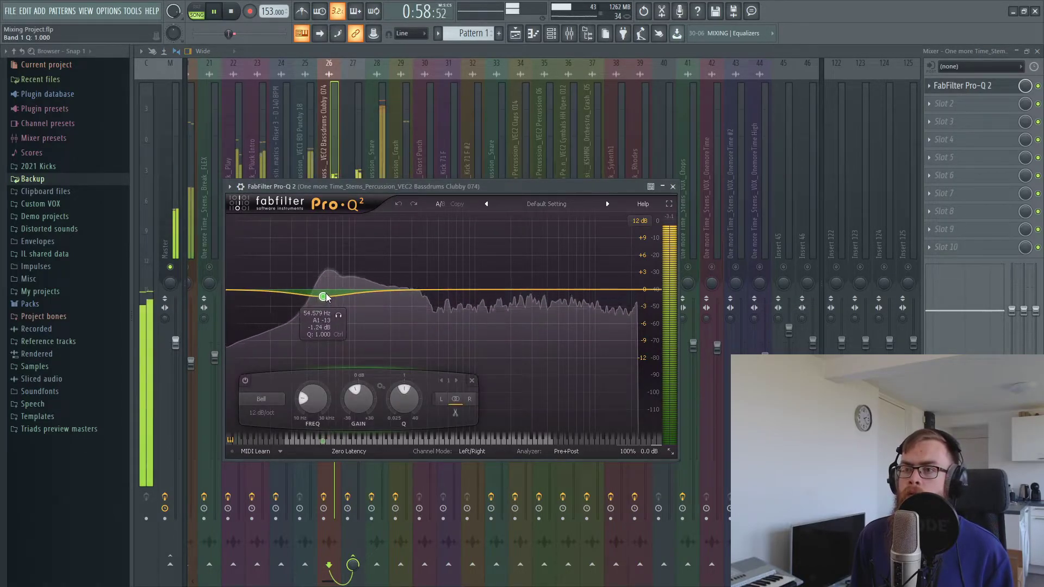
click(673, 186)
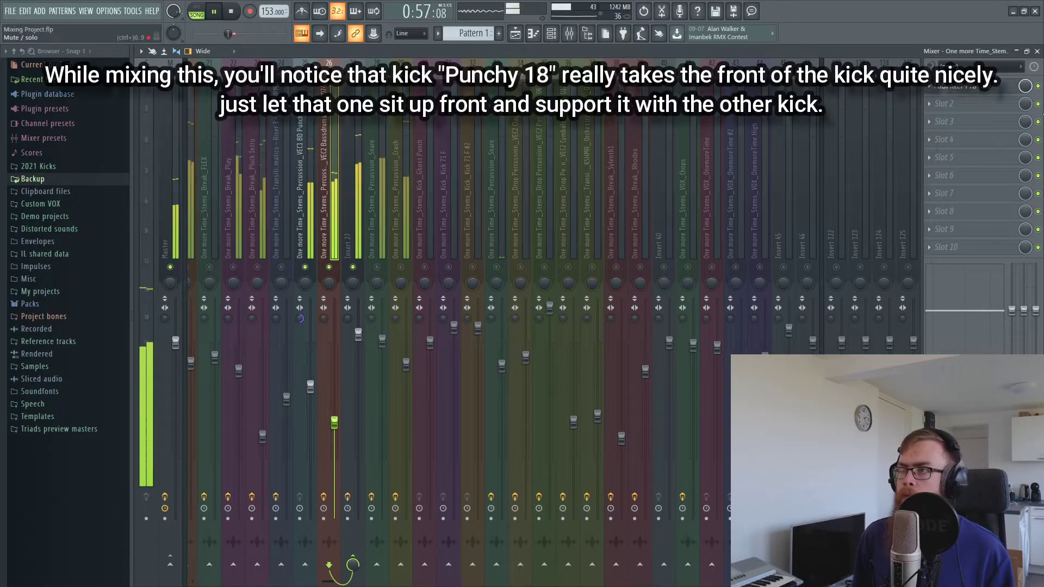
Deepen the Pro-Q 2 bell cut on insert 26 to about -2.1 dB near 56 Hz while both kicks play
click(968, 92)
drag(325, 303, 328, 308)
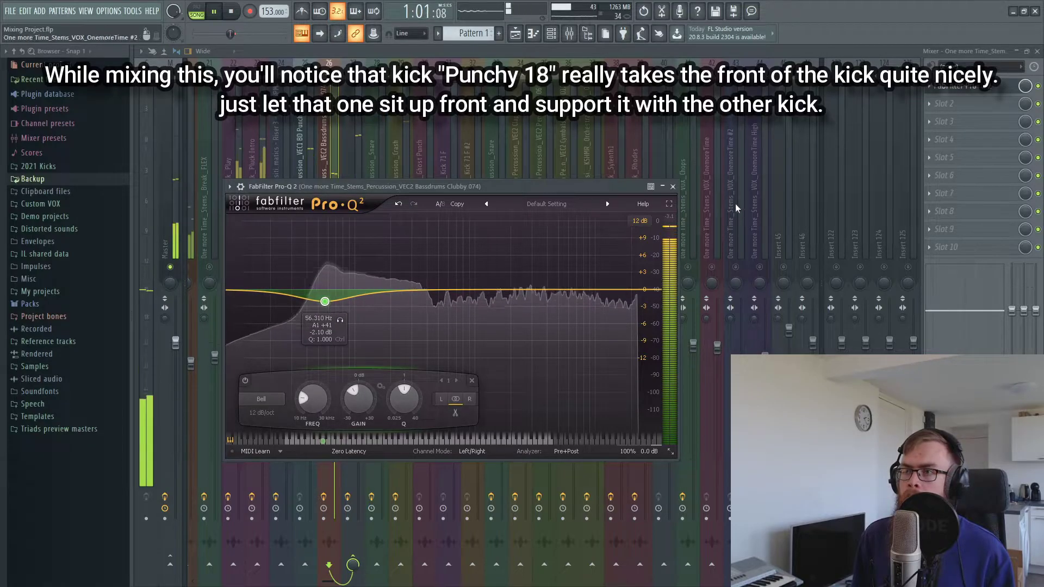
click(672, 187)
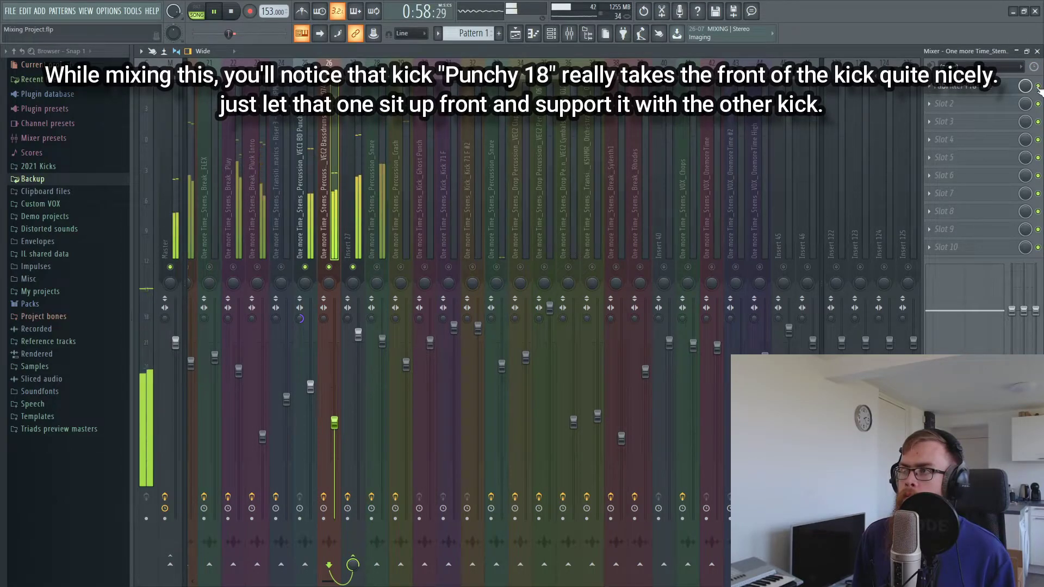
key(space)
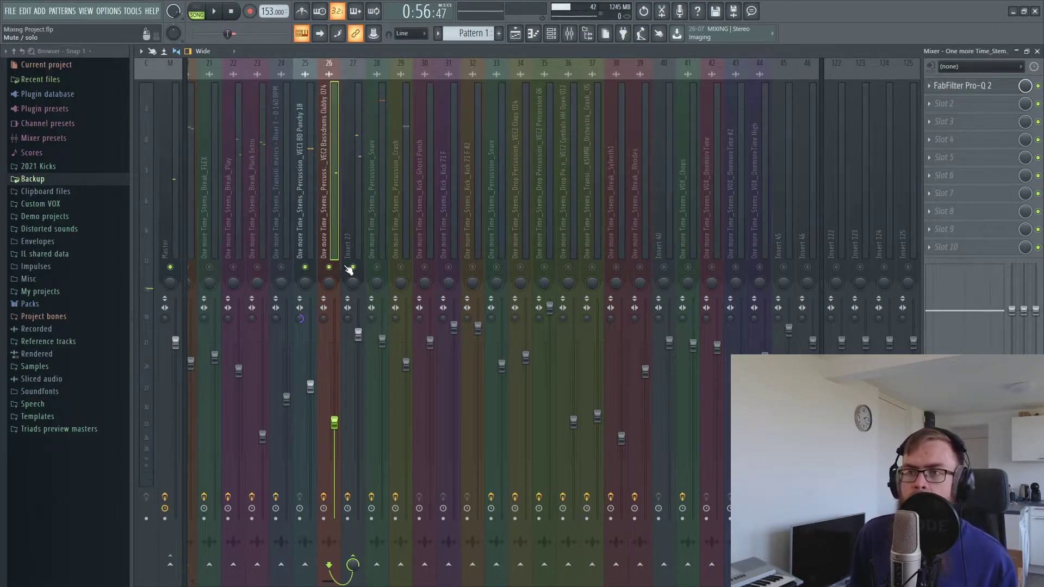
Load FabFilter Pro-C in the first effect slot of insert 27 and choose the soft knee
click(358, 208)
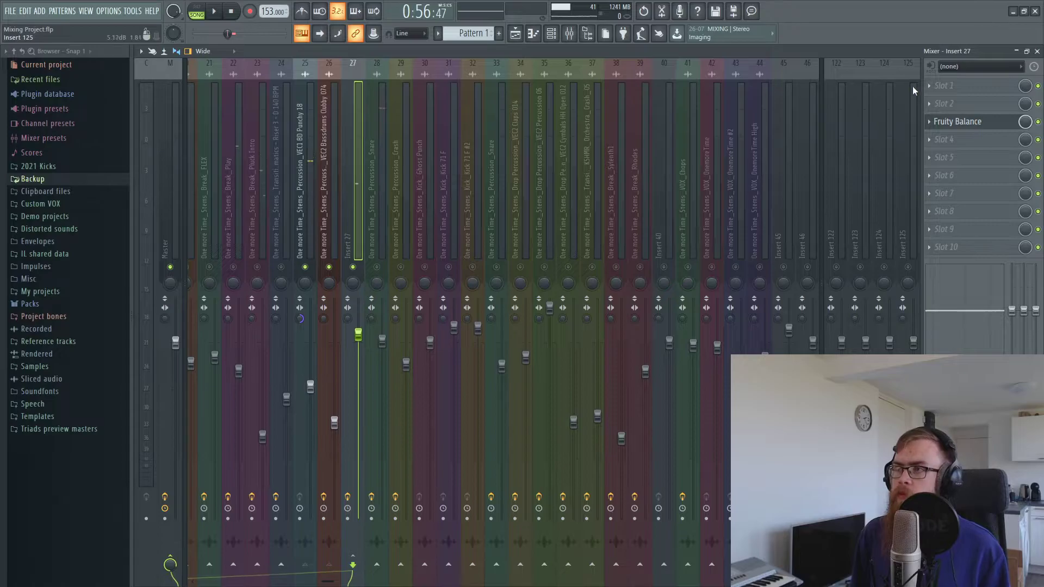
click(945, 87)
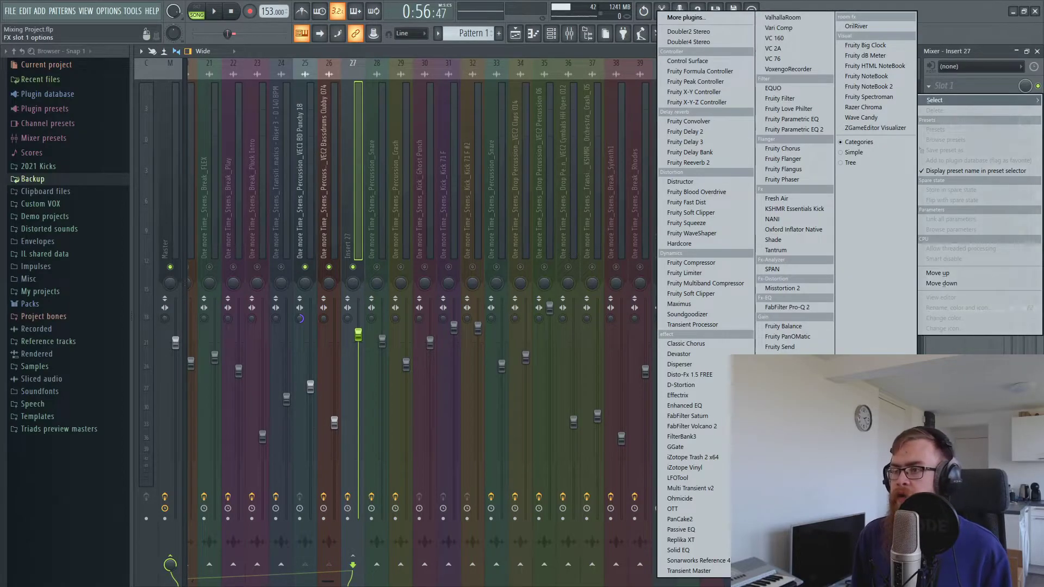
click(701, 76)
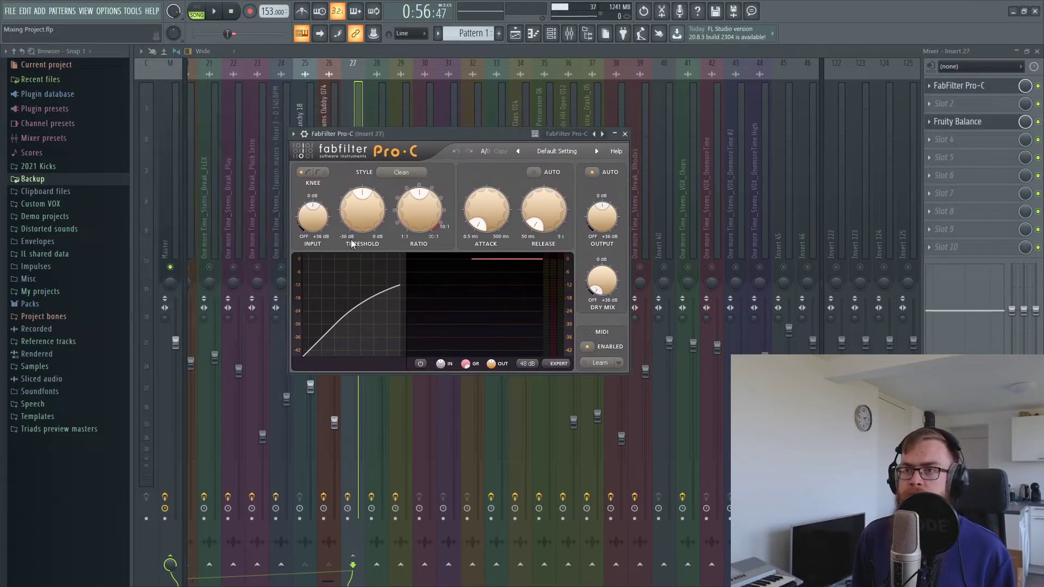
click(324, 172)
click(301, 172)
Raise Pro-C's threshold on insert 27 while the loop plays and turn off the automatic output gain
key(space)
drag(362, 213, 368, 223)
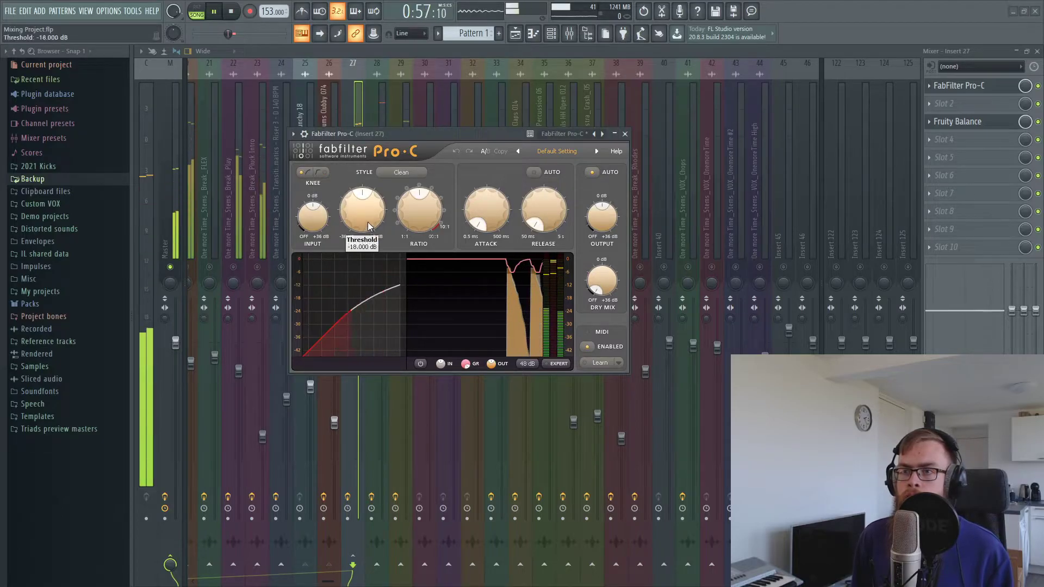
click(591, 172)
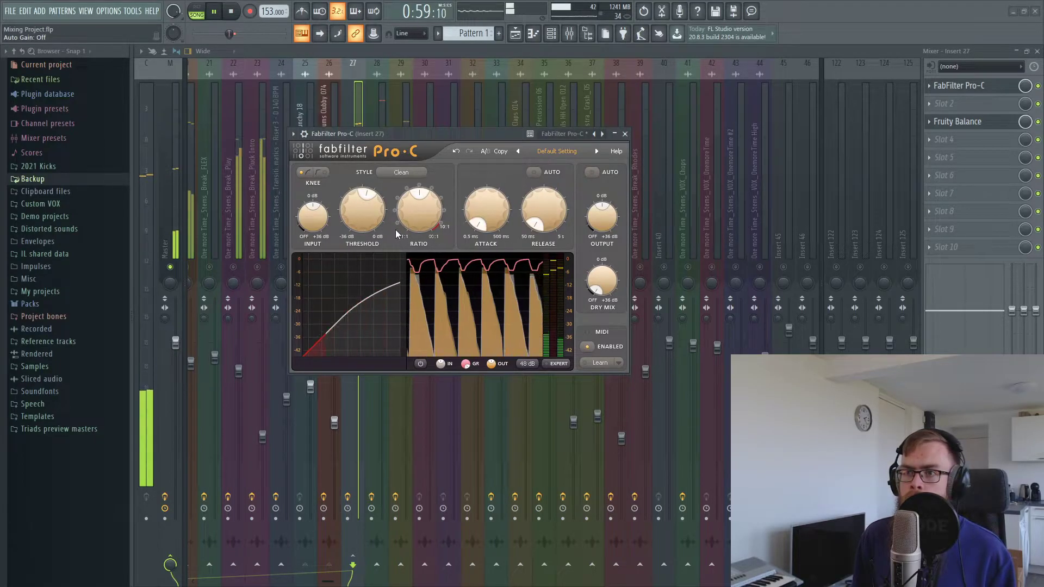
drag(368, 210, 374, 207)
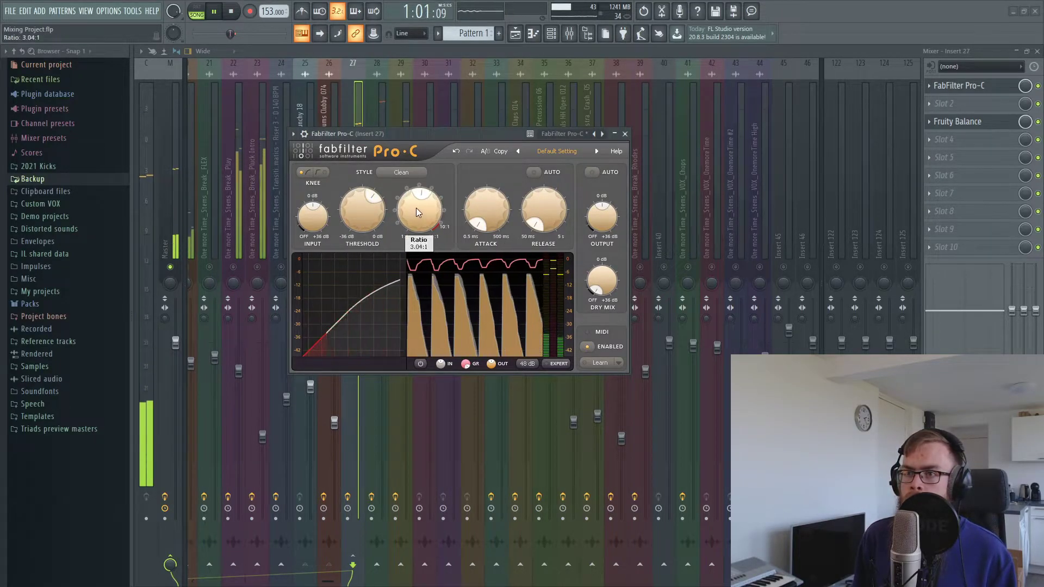
Set Pro-C's output level on insert 27 to about +2.09 dB and its ratio to about 3.51:1 while the loop plays
drag(612, 217, 610, 238)
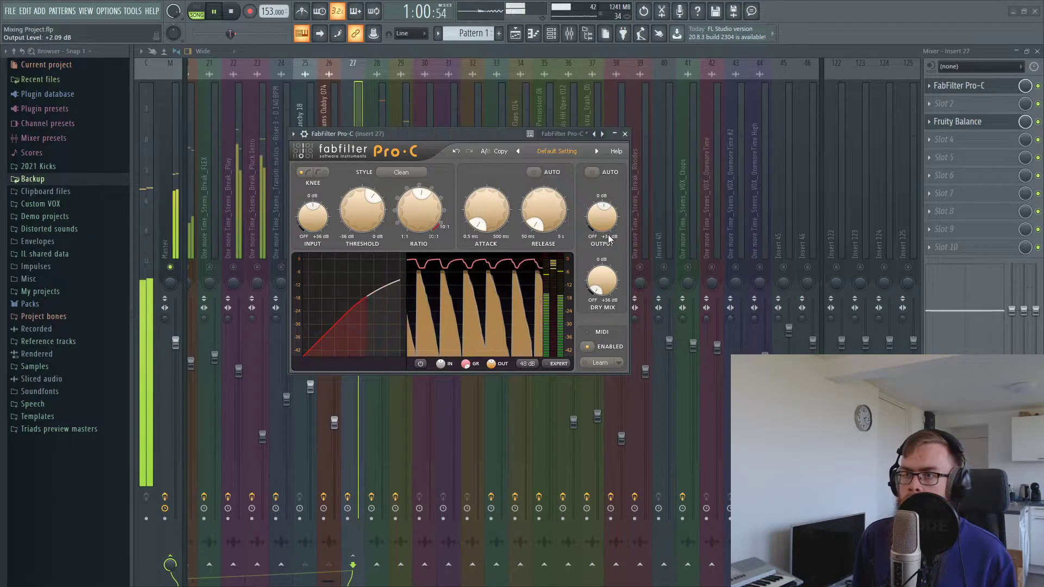
mouse_move(409, 212)
drag(419, 216, 419, 209)
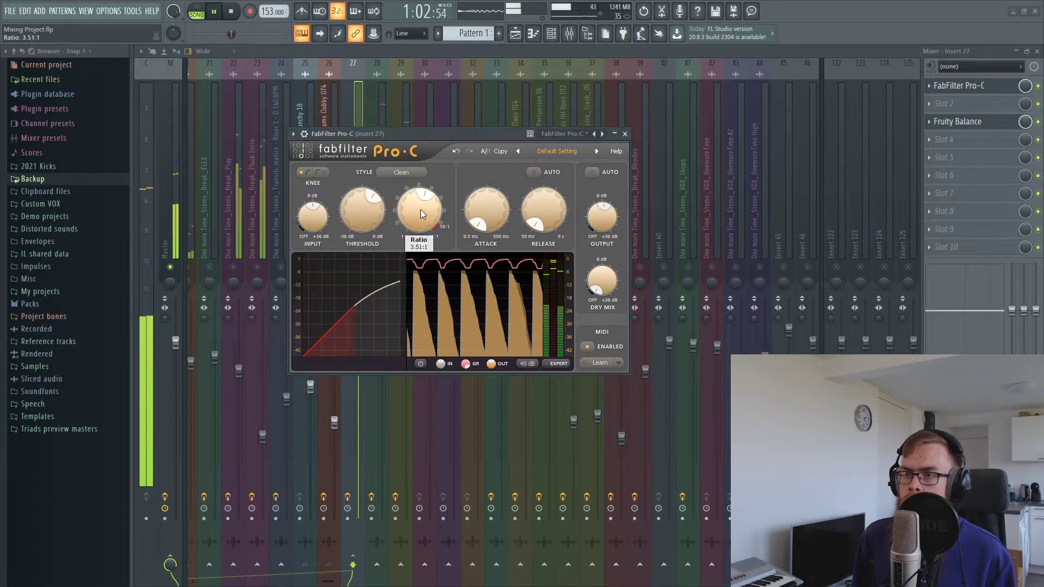
click(625, 133)
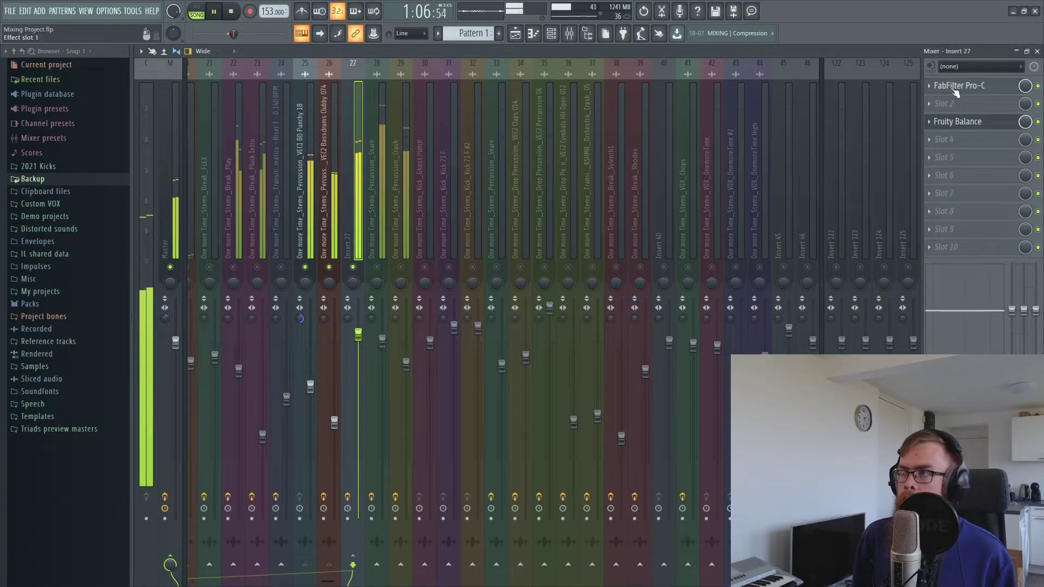
Load FabFilter Saturn in the second effect slot of insert 27, choose Clean Tube and raise its dynamics to about 0.578
key(space)
click(938, 105)
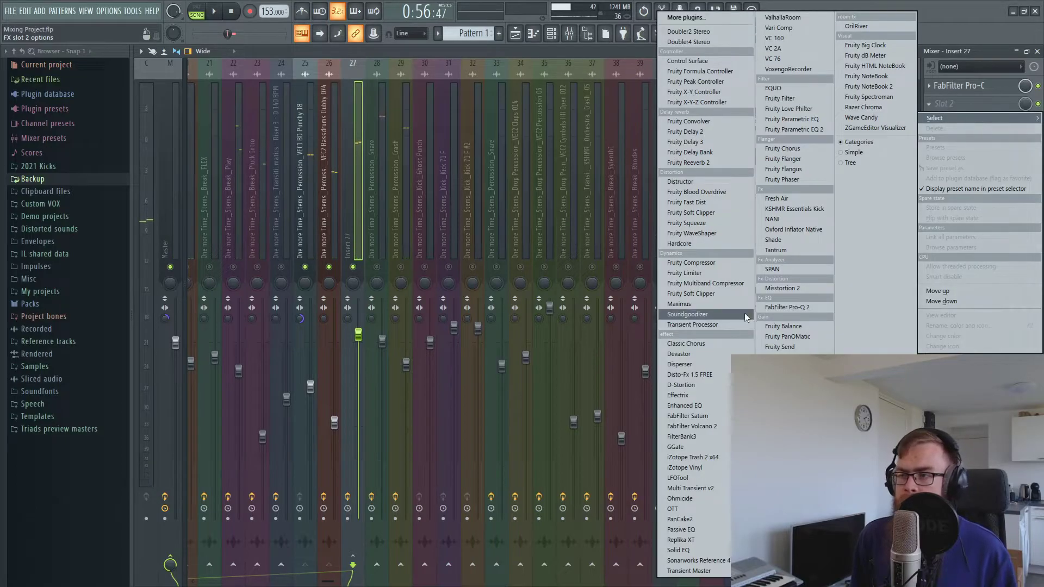
click(710, 416)
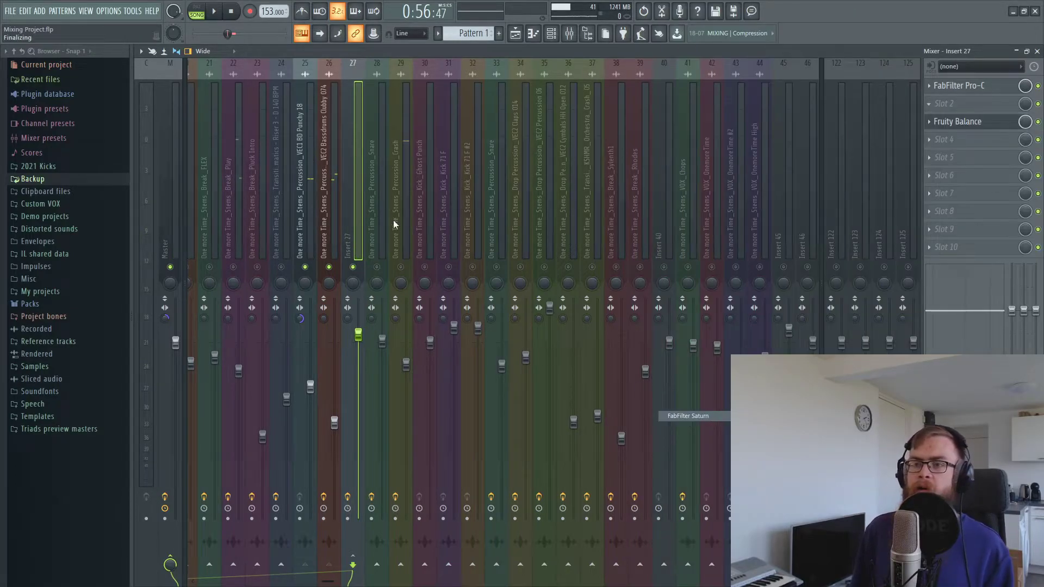
click(452, 248)
click(454, 257)
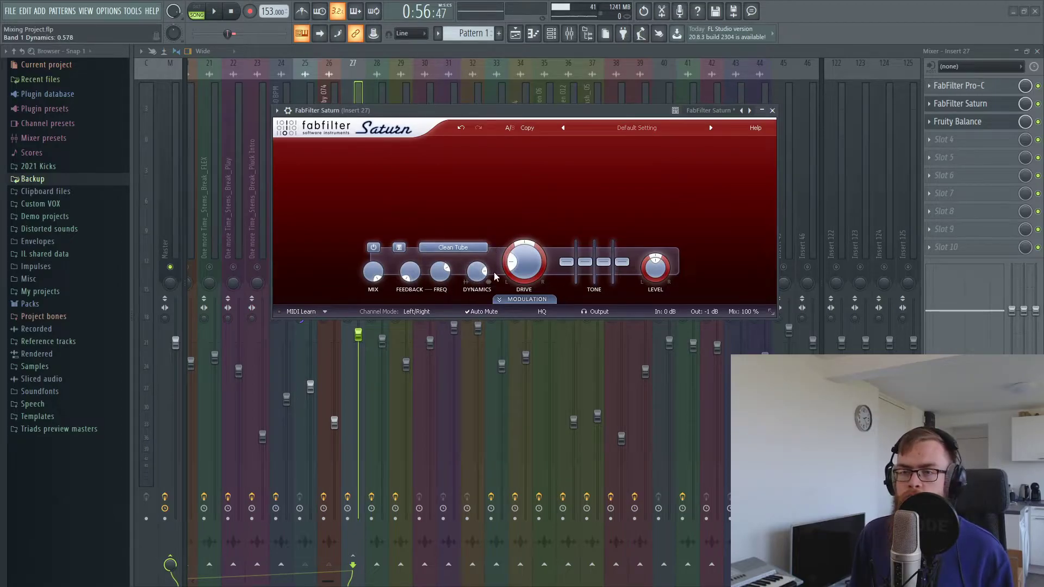
Play the kick loop and toggle Saturn on insert 27 to compare the sound with and without saturation
key(space)
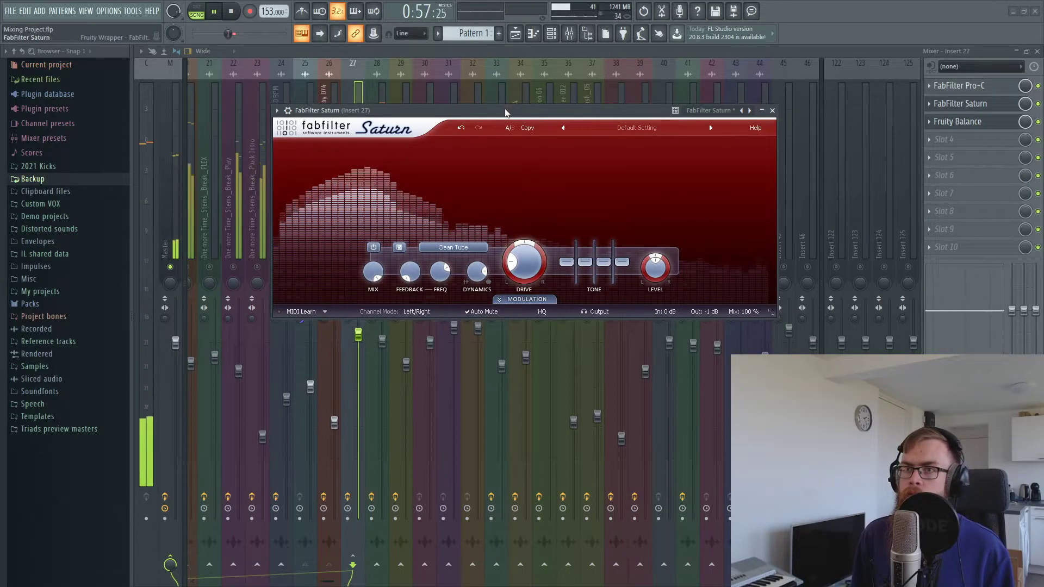
drag(506, 111, 499, 184)
click(1037, 104)
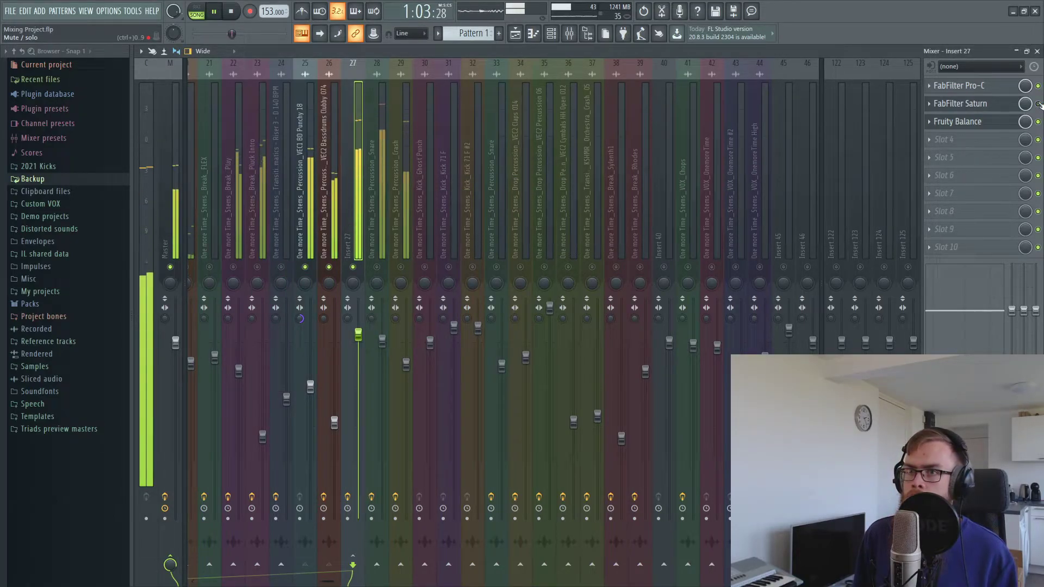
key(space)
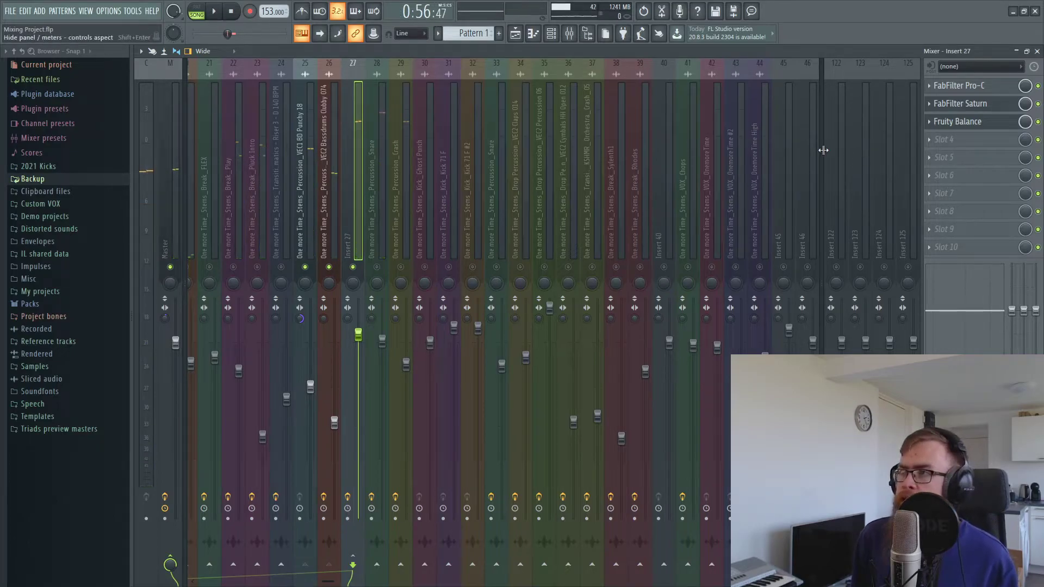
Re-solo the build-up kicks, select Melody_Sylenth1 #5 on insert 4 and check its clip in the playlist
ctrl+click(353, 267)
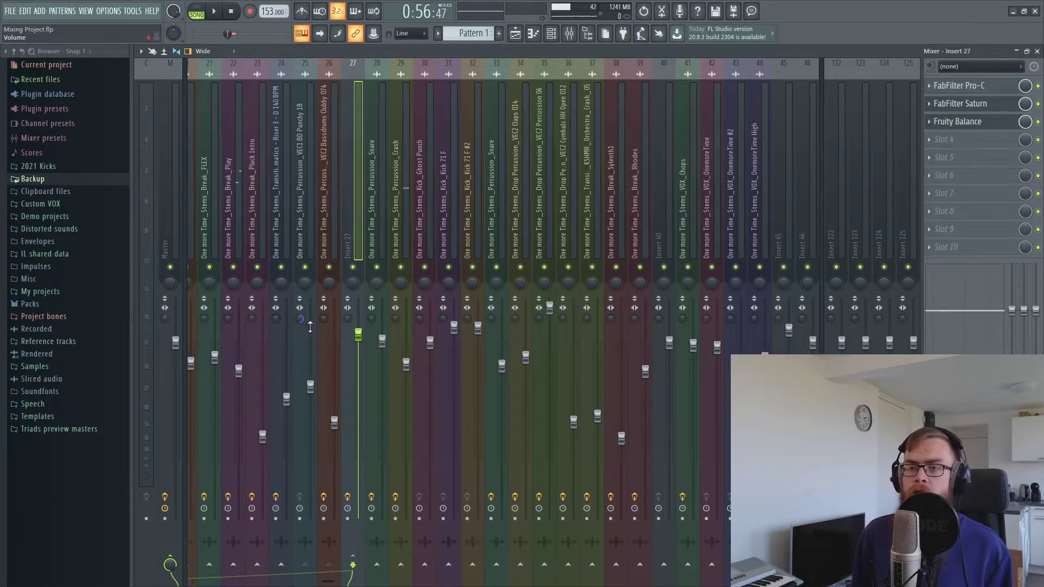
ctrl+click(328, 266)
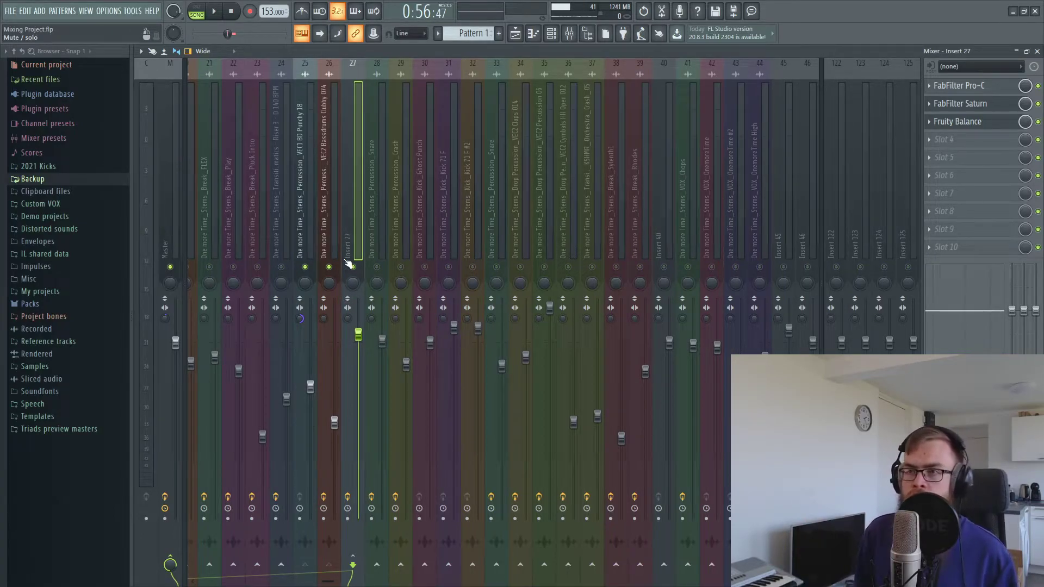
scroll(257, 458, left, 5)
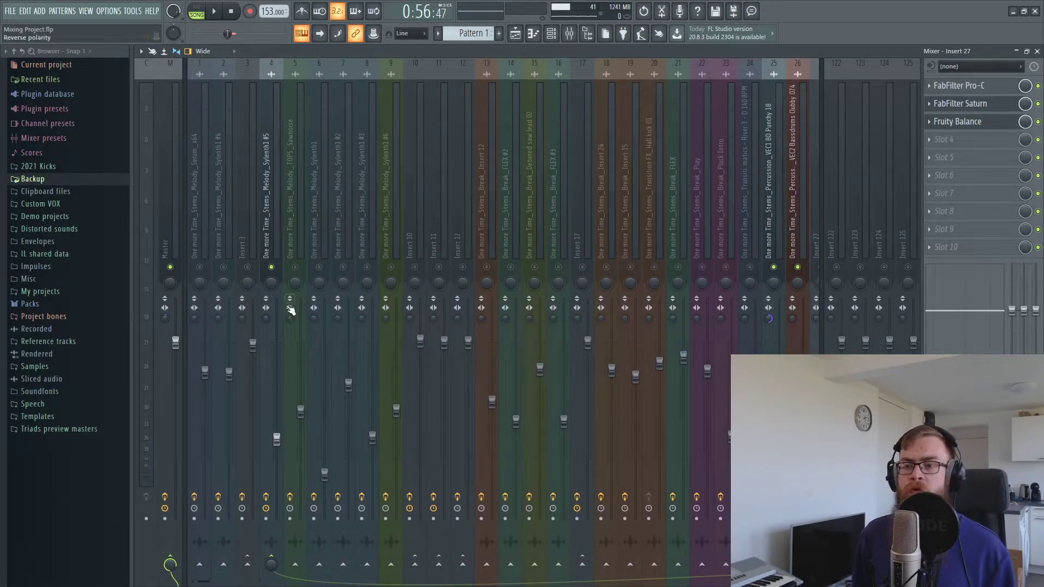
click(272, 200)
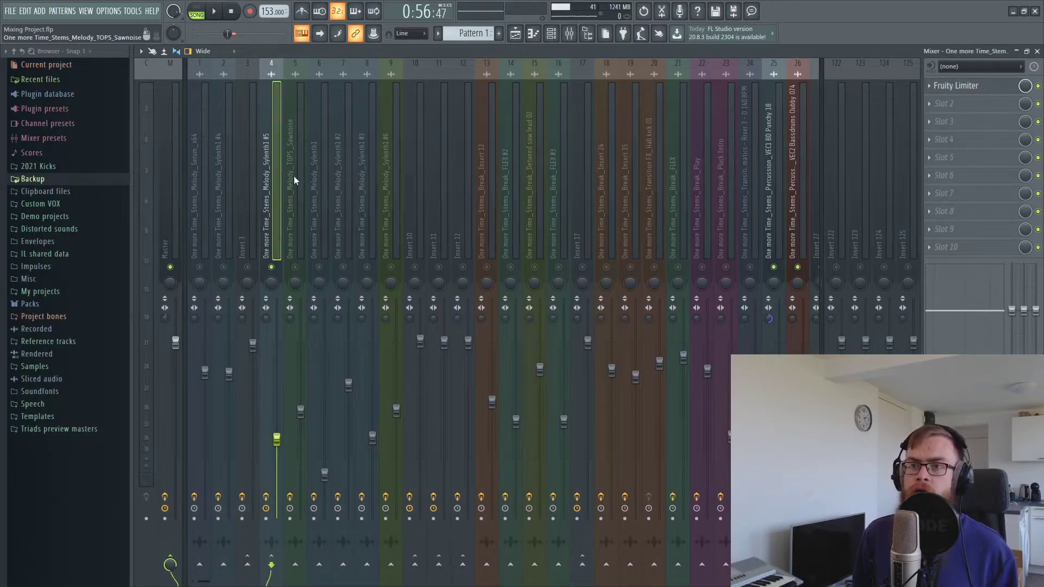
click(518, 32)
scroll(538, 255, up, 3)
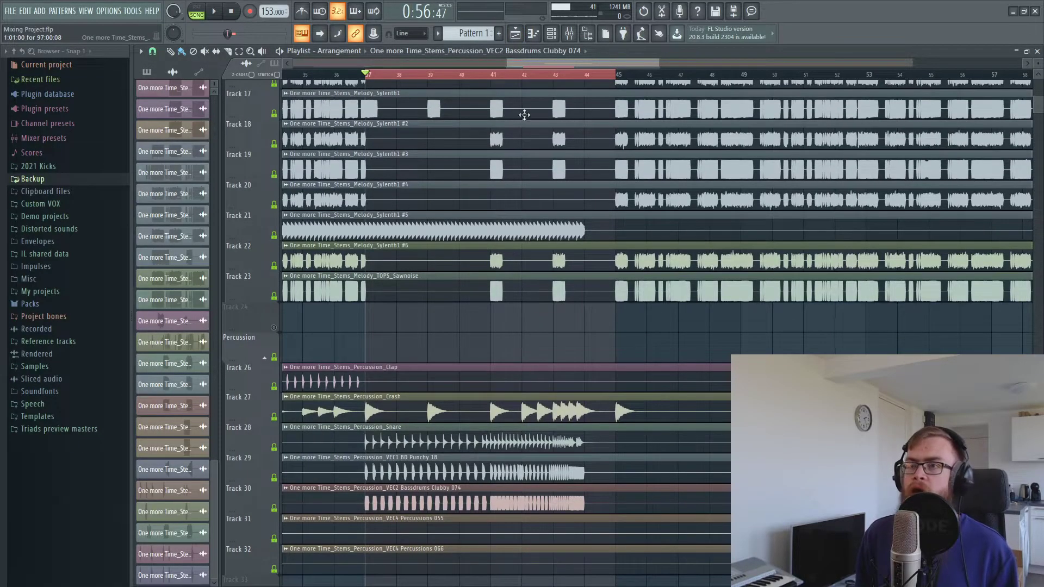
click(569, 33)
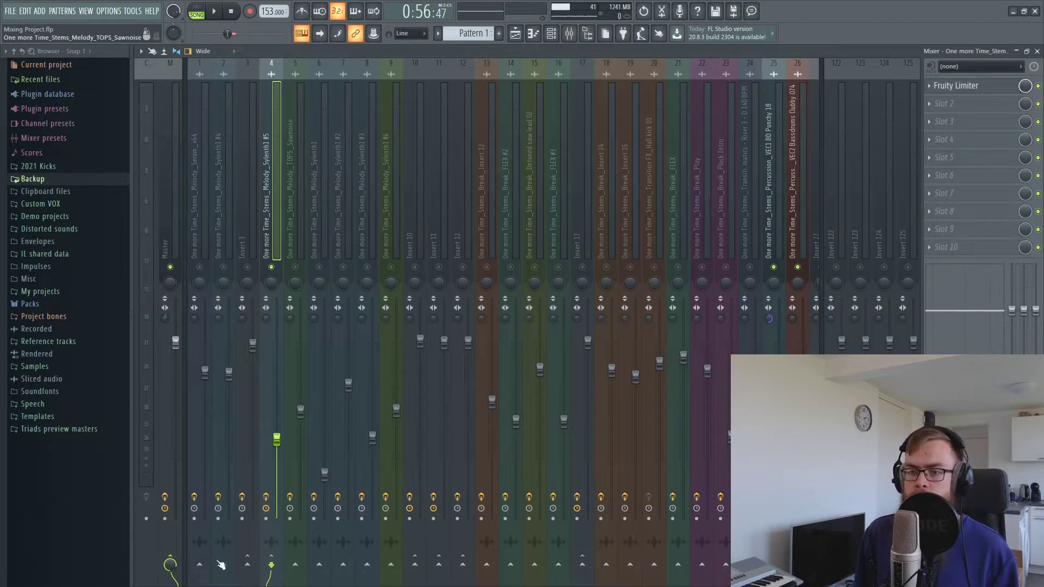
Remove the existing Fruity Limiter from the first effect slot of insert 4
drag(206, 583, 218, 583)
click(946, 85)
click(929, 86)
click(935, 111)
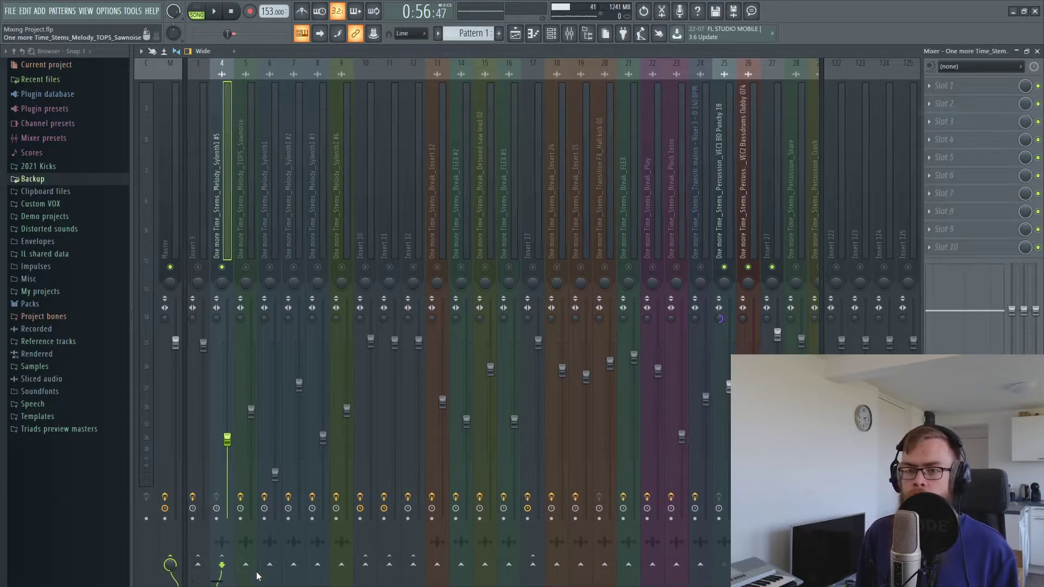
Sidechain the kick bus on insert 27 to Melody_Sylenth1 #5 on insert 4
scroll(517, 266, down, 9)
click(555, 224)
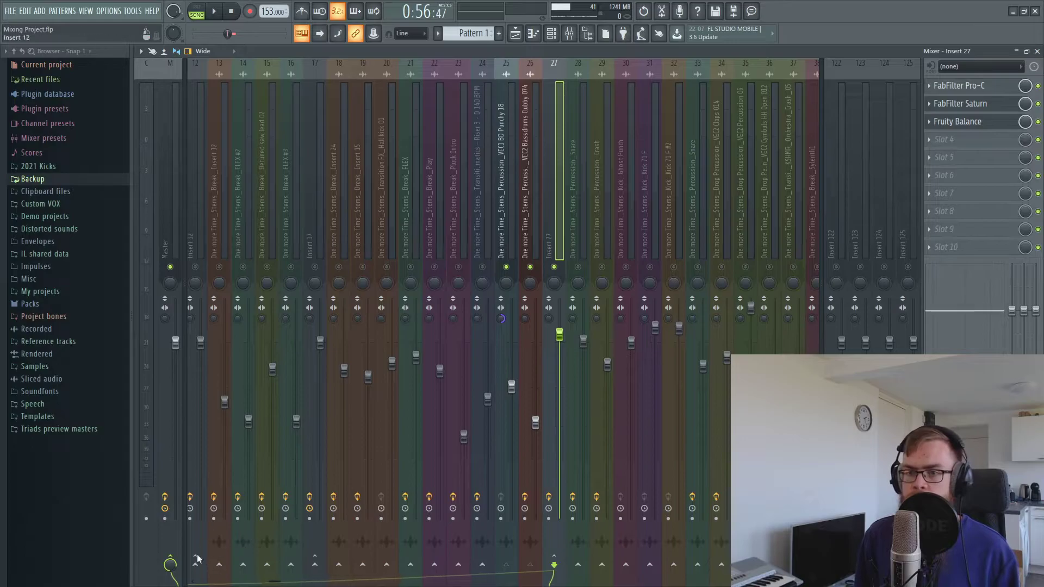
scroll(268, 582, up, 11)
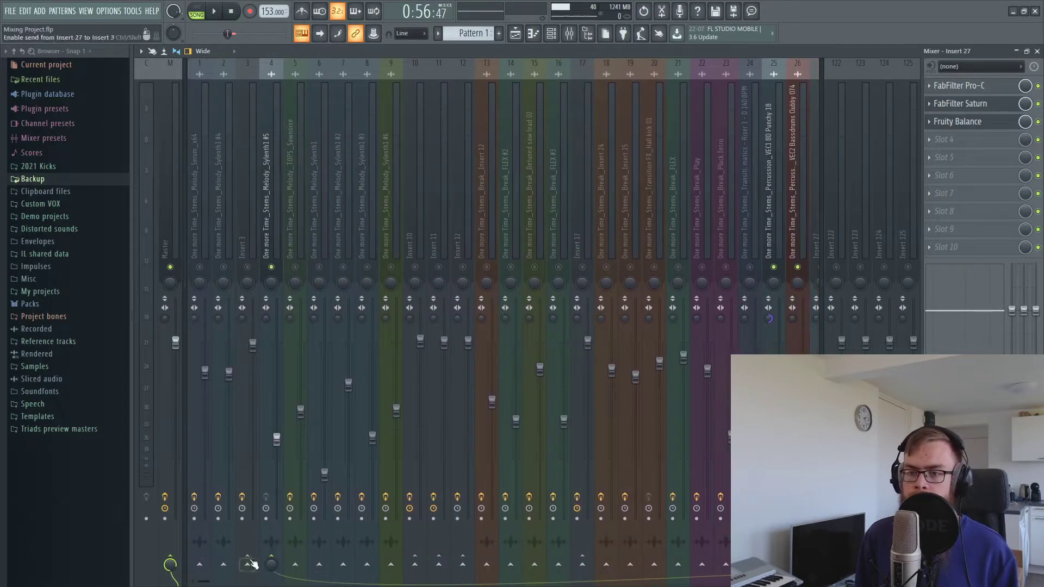
right_click(269, 573)
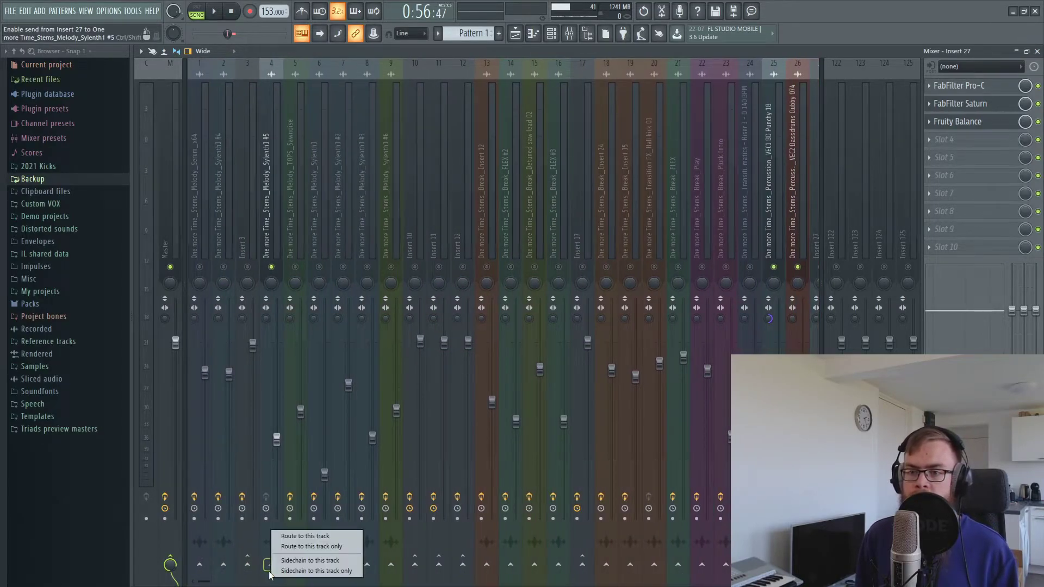
click(307, 571)
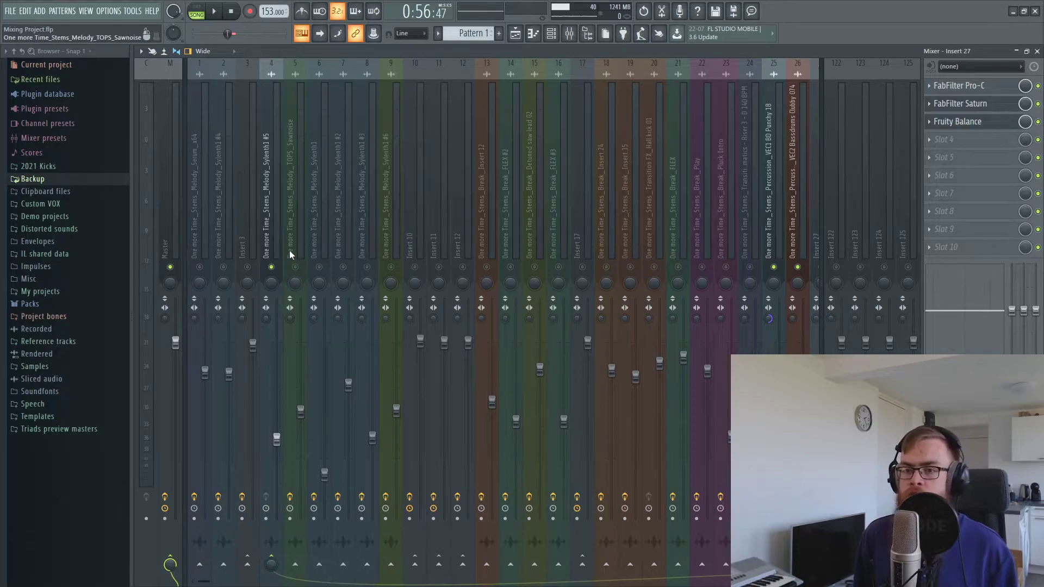
Load Fruity Limiter on insert 4, switch it to compressor mode and choose Insert 27 as its sidechain source
click(266, 206)
click(950, 87)
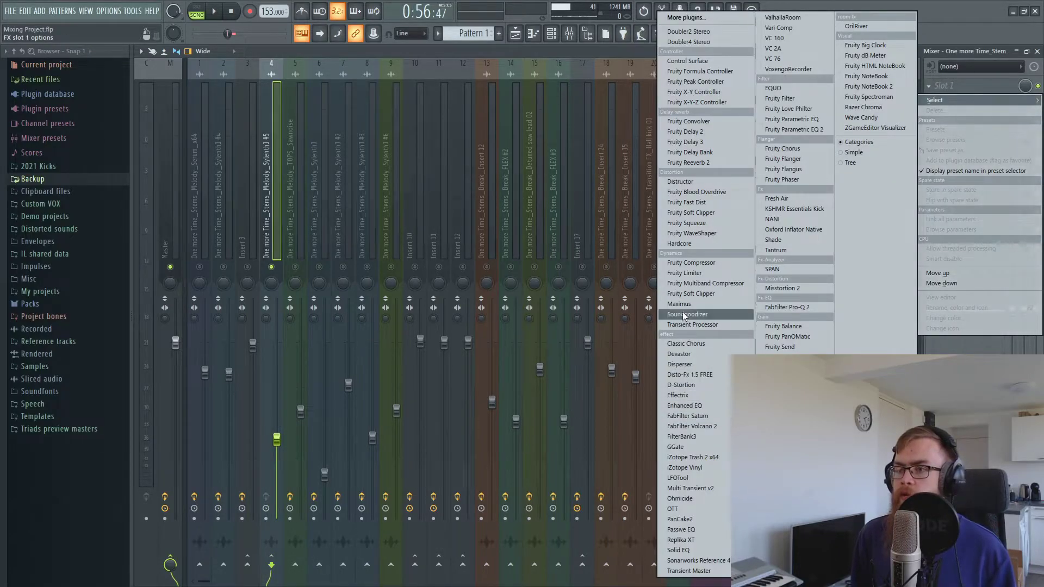
click(690, 273)
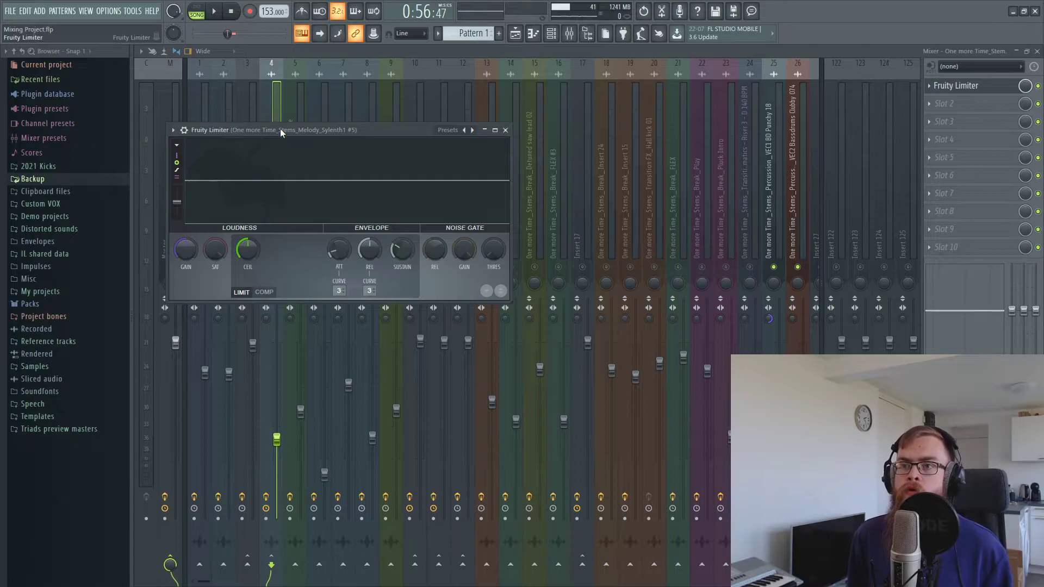
drag(281, 132, 403, 230)
click(395, 390)
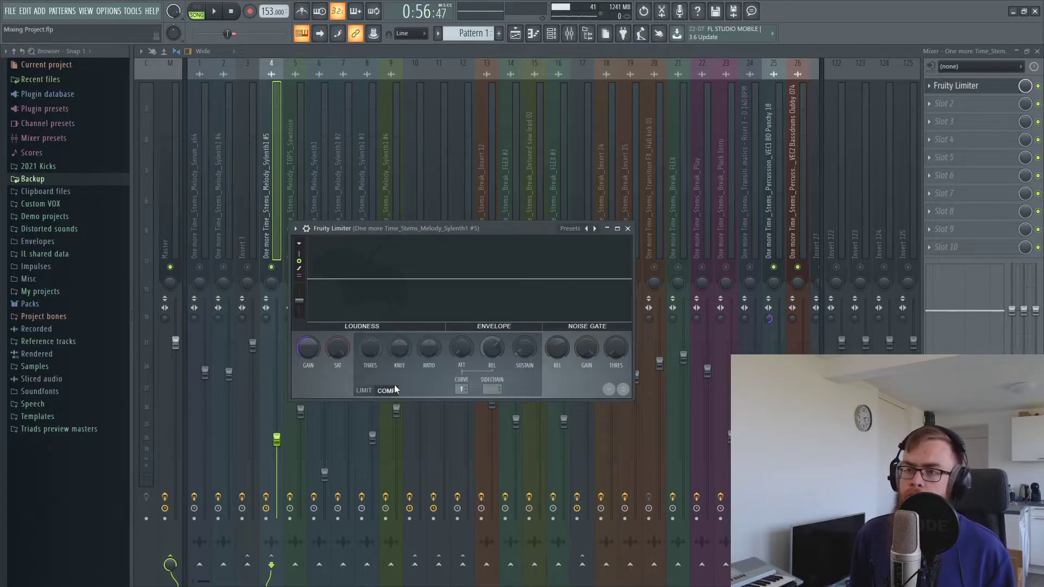
click(500, 390)
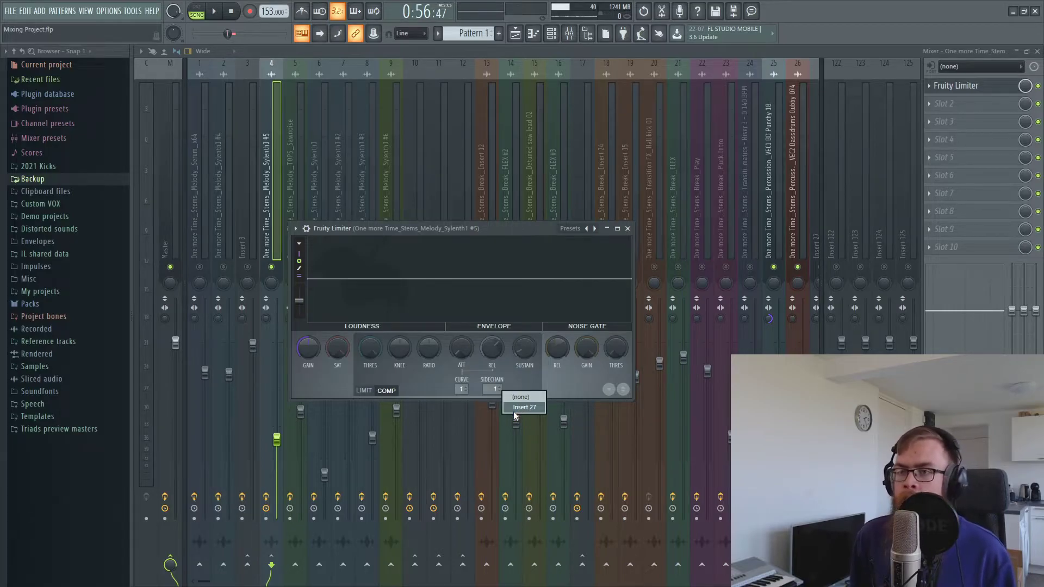
Lower Fruity Limiter's threshold on insert 4 and adjust its knee, playing the loop to check the ducking from the kicks
drag(370, 348, 369, 376)
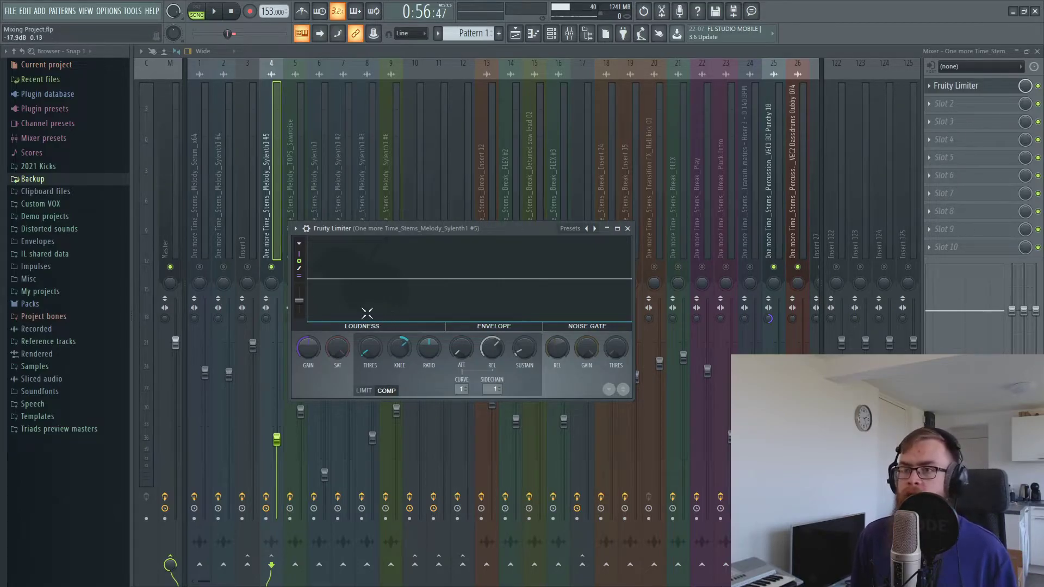
key(space)
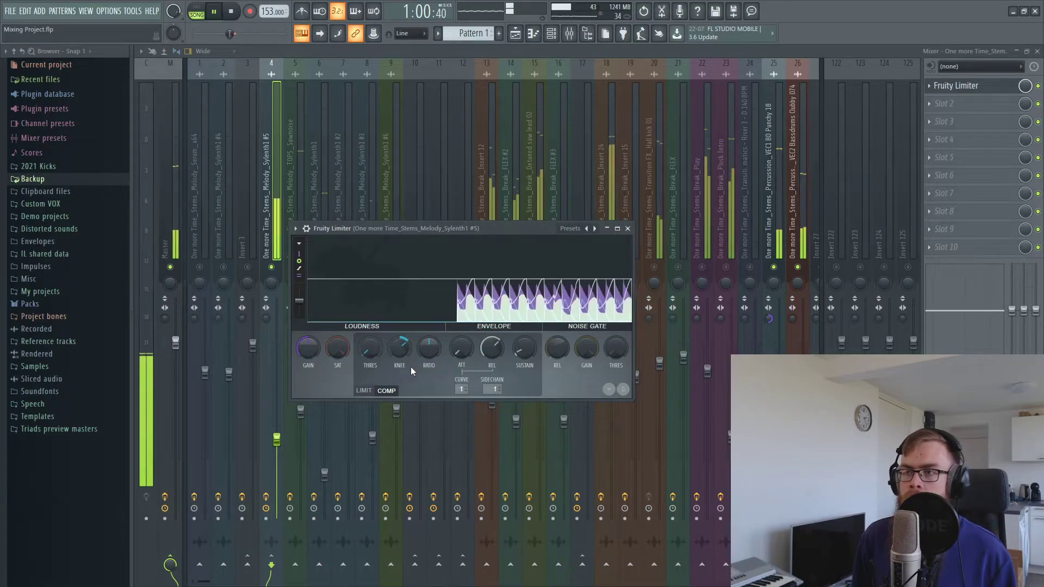
key(space)
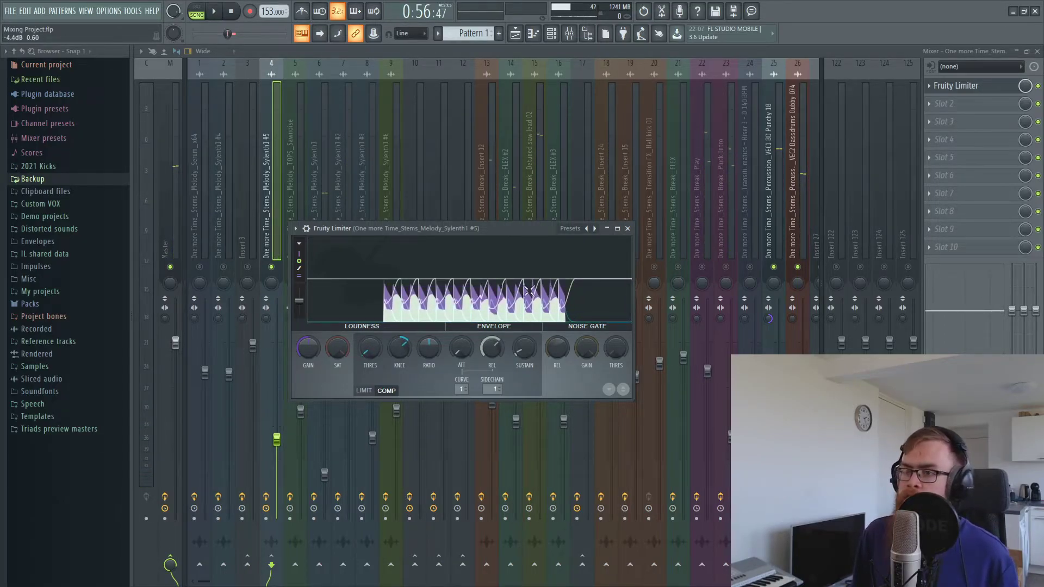
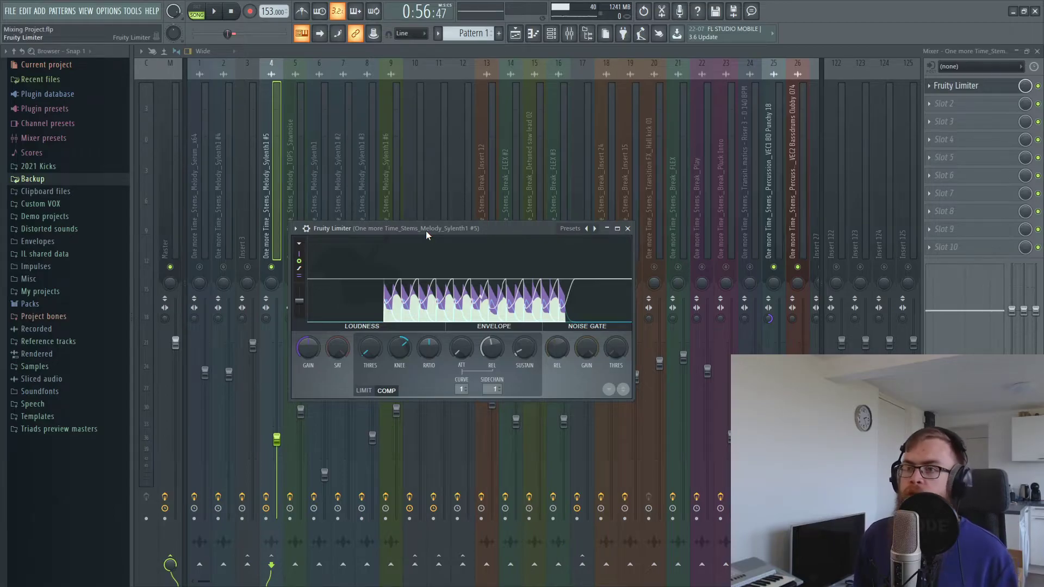
key(space)
drag(403, 341, 403, 321)
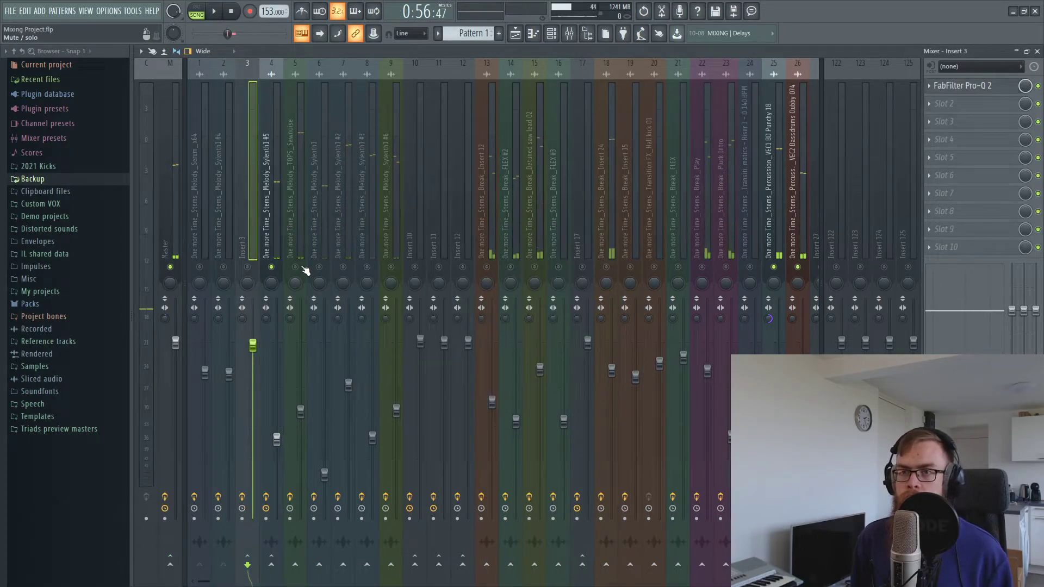
Unsolo the mixer tracks, then clear the playlist's time selection and mute the Percussion_Crash track
right_click(296, 266)
right_click(296, 266)
click(515, 33)
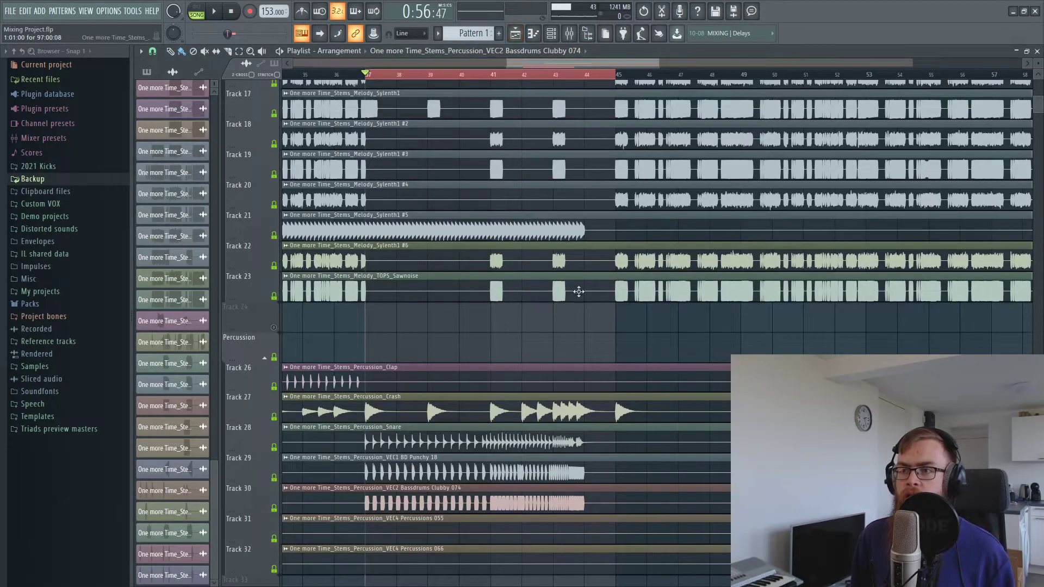
click(365, 79)
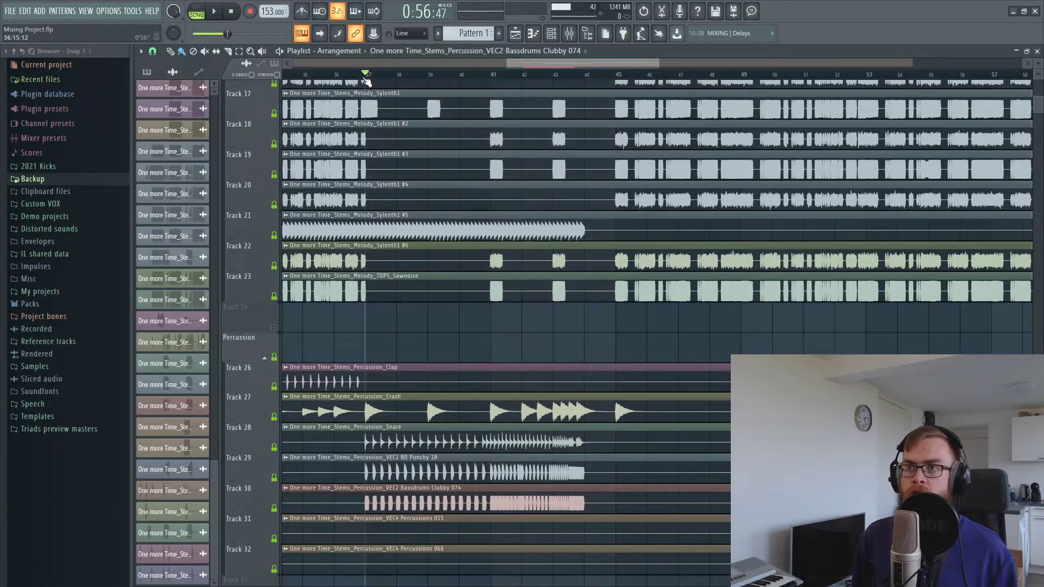
click(274, 417)
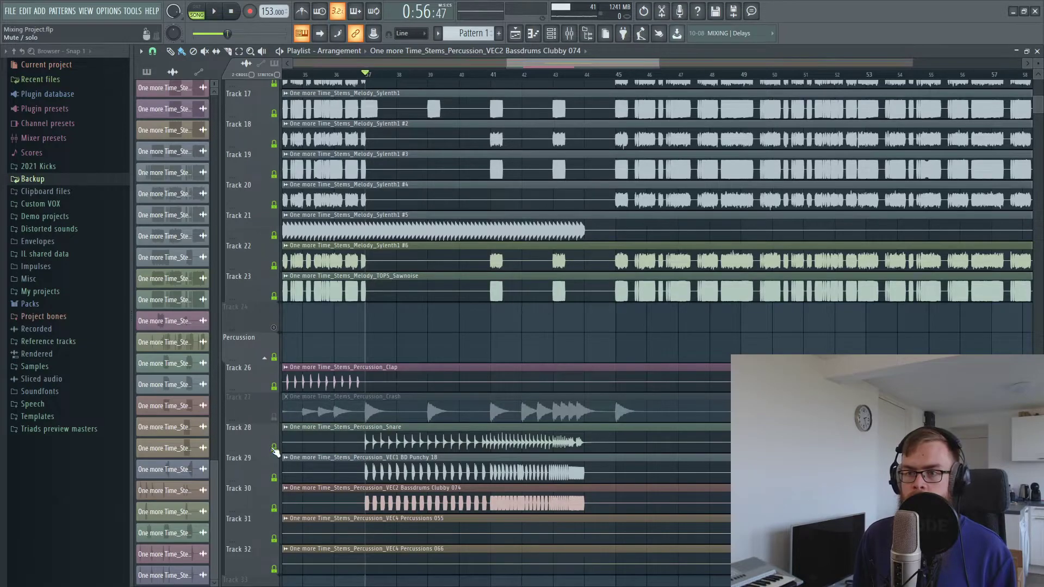
Raise insert 27's volume fader to about 1.4 dB while the build-up plays with the full mix
key(space)
key(F9)
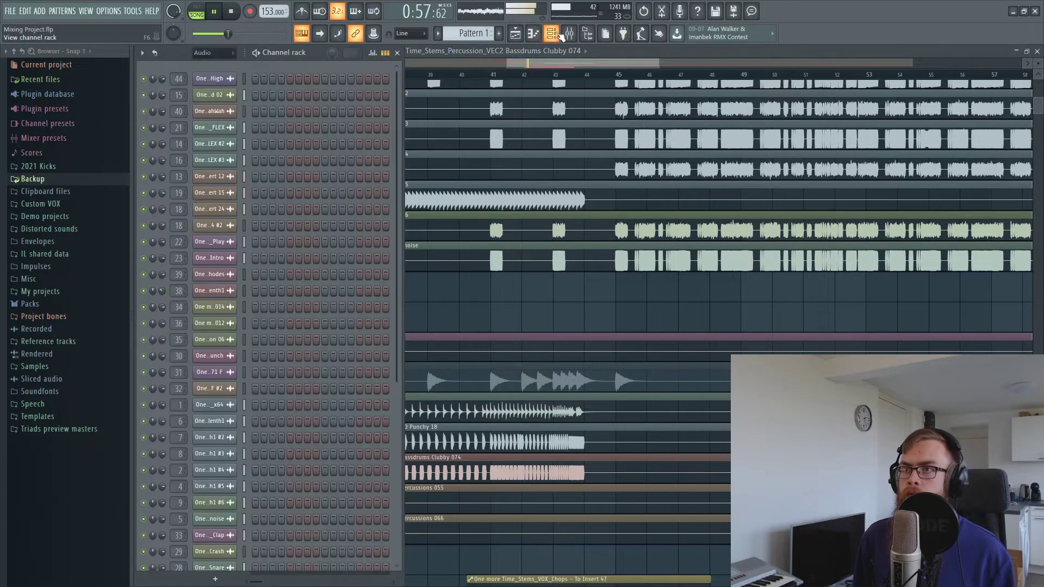
drag(204, 581, 342, 581)
click(298, 353)
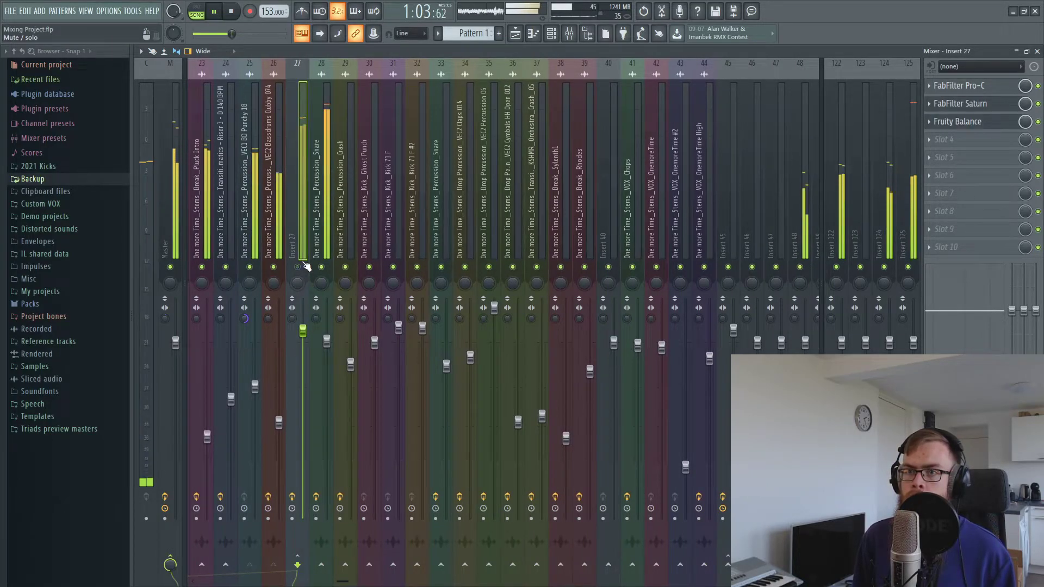
click(304, 335)
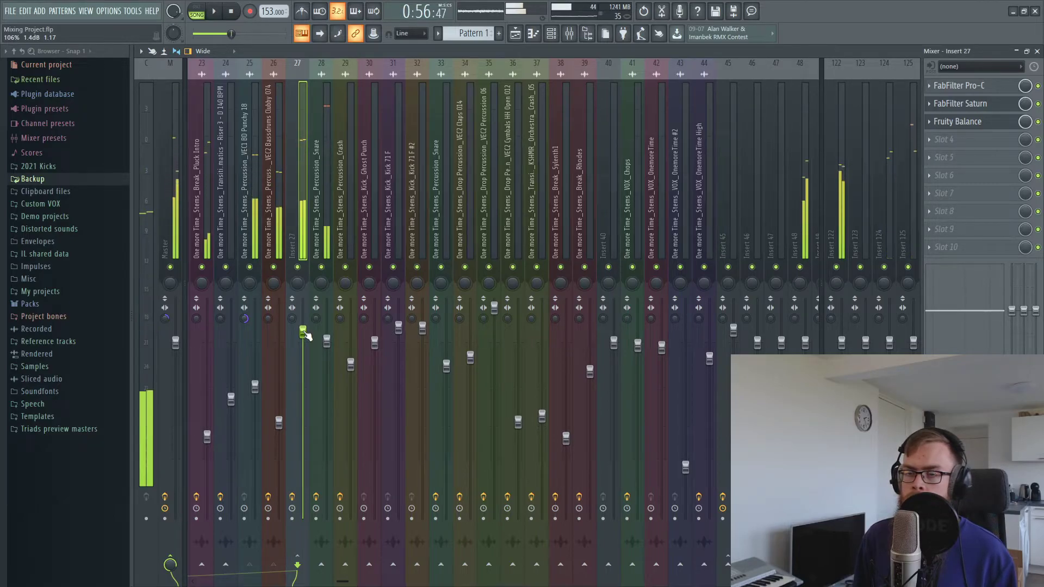
Lower the Percussion_Snare fader on insert 28 to about -1.5 dB while the build-up plays
drag(326, 340, 333, 351)
key(space)
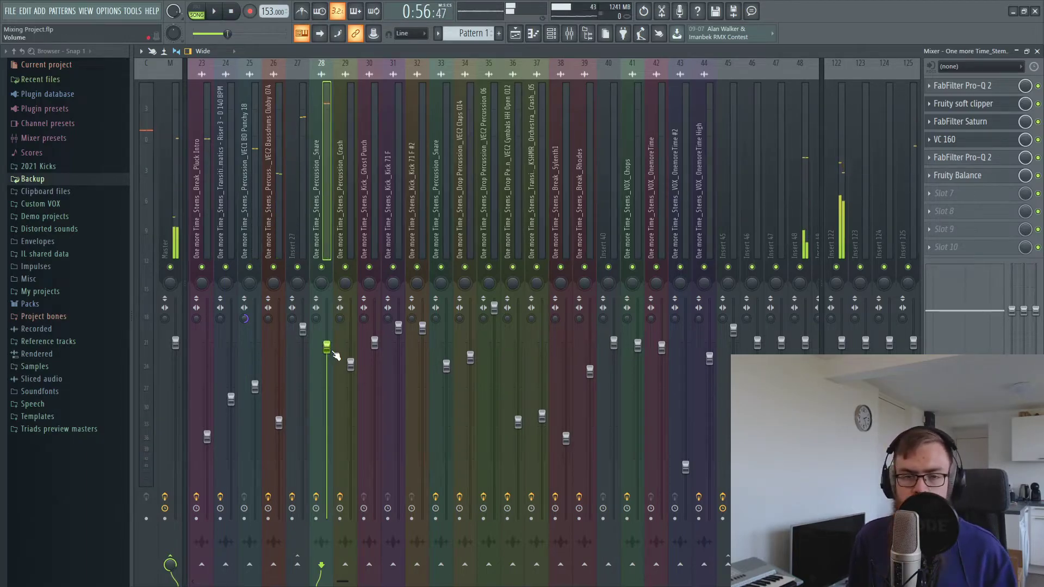
key(space)
click(302, 330)
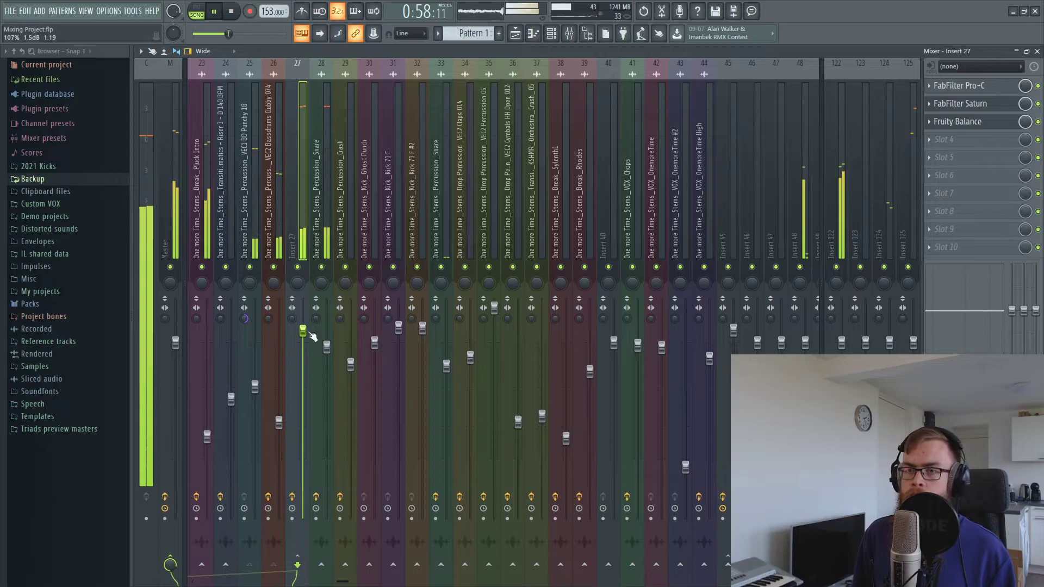
click(326, 347)
drag(326, 350, 326, 354)
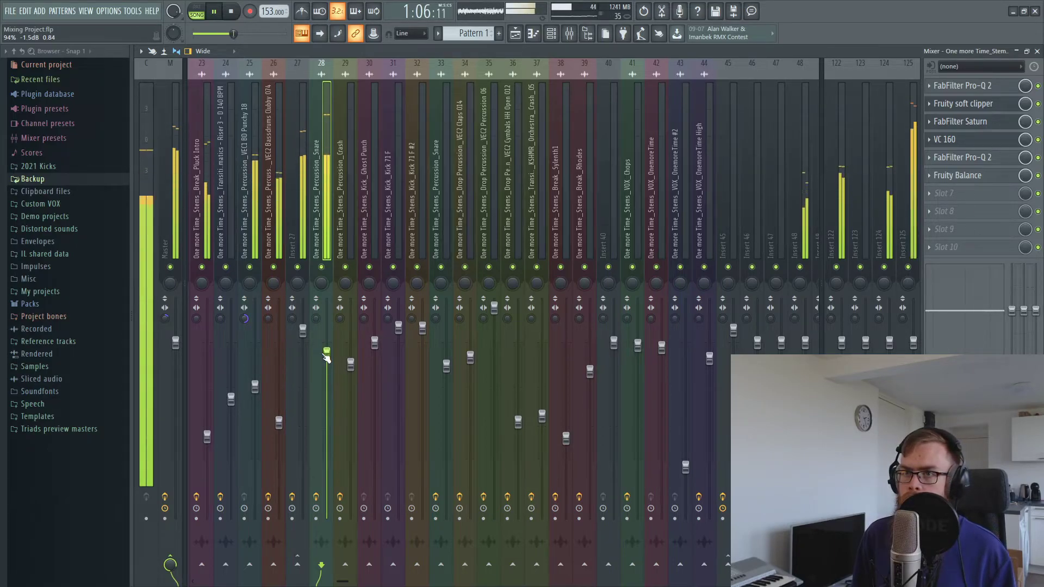
key(space)
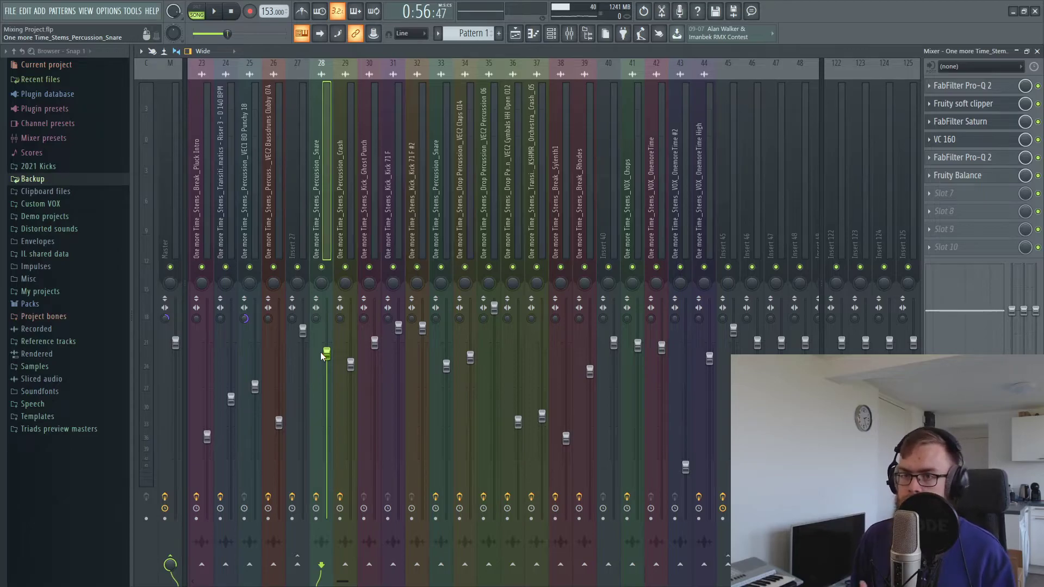
Lower insert 27's volume fader to about 0.4 dB during playback of the build-up
click(303, 330)
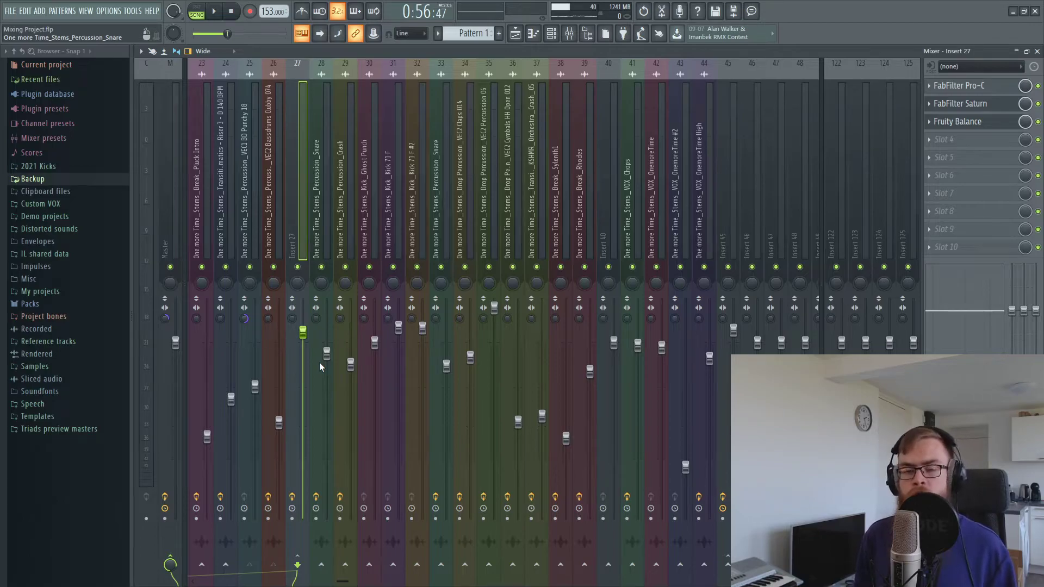
key(space)
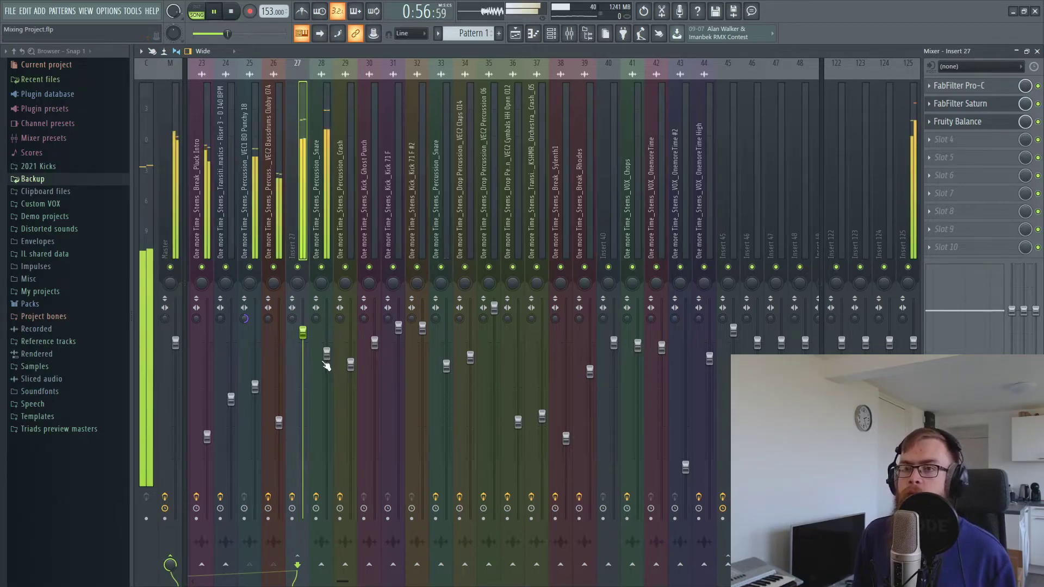
drag(303, 333, 303, 339)
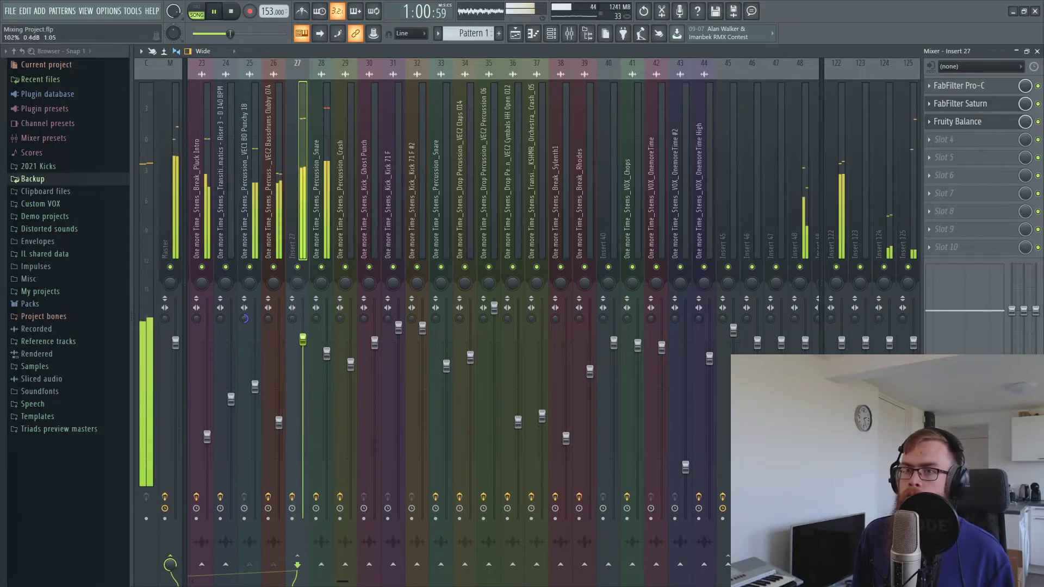
click(326, 353)
Open the master's FabFilter Pro-Q 2 and examine the full mix's spectrum while the build-up plays
click(168, 215)
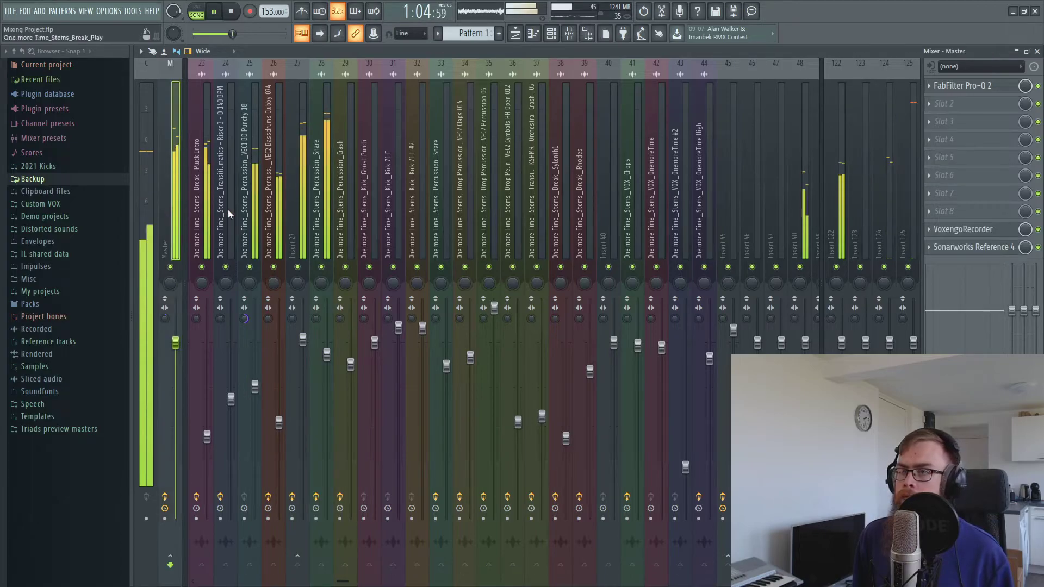
click(965, 93)
click(967, 87)
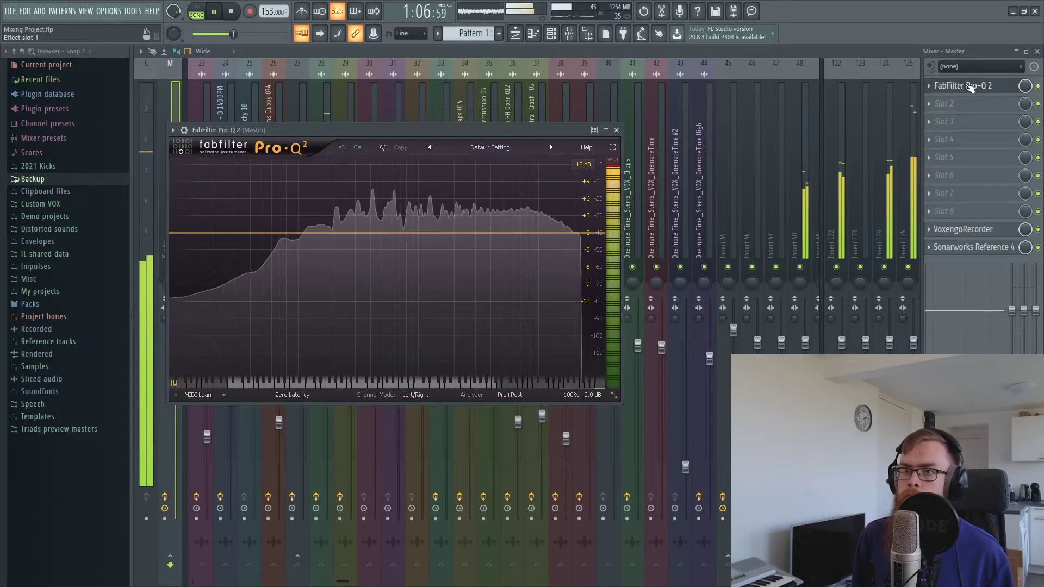
key(space)
key(space)
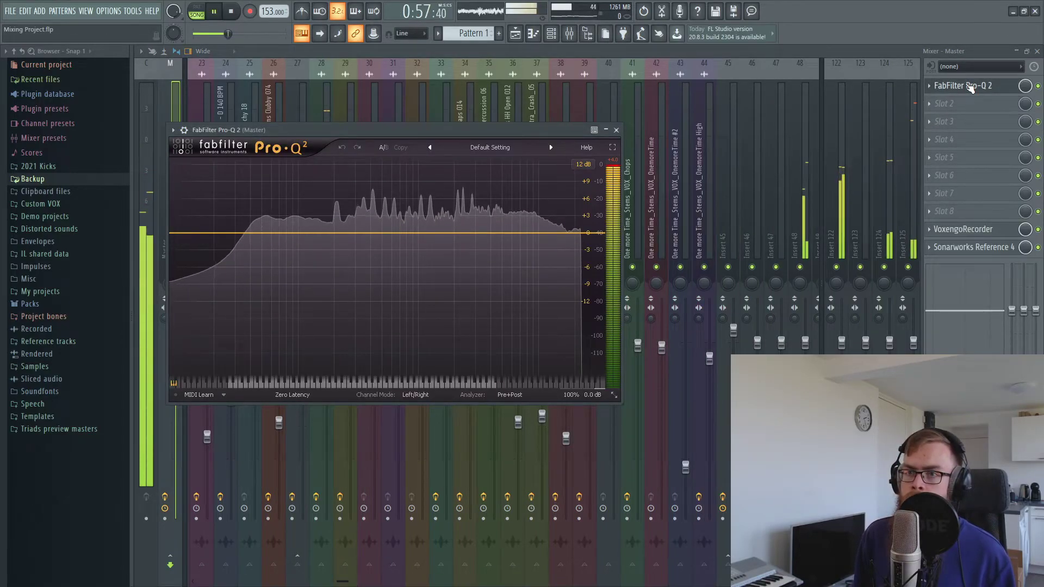
click(314, 50)
Raise the Melody_Sylenth1 #5 fader on insert 4 to about -9.2 dB while the build-up plays
drag(342, 581, 15, 573)
key(space)
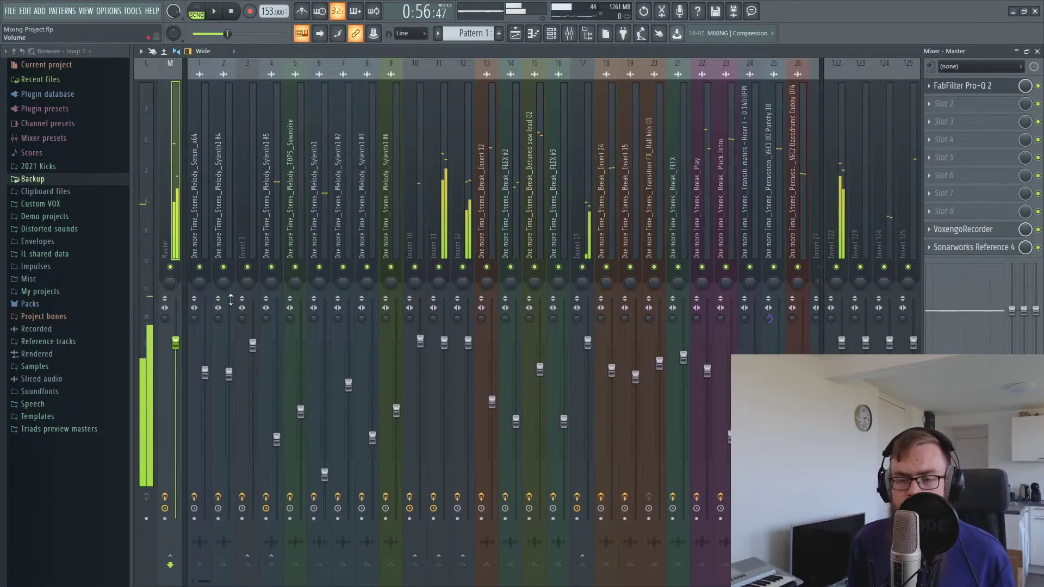
click(268, 208)
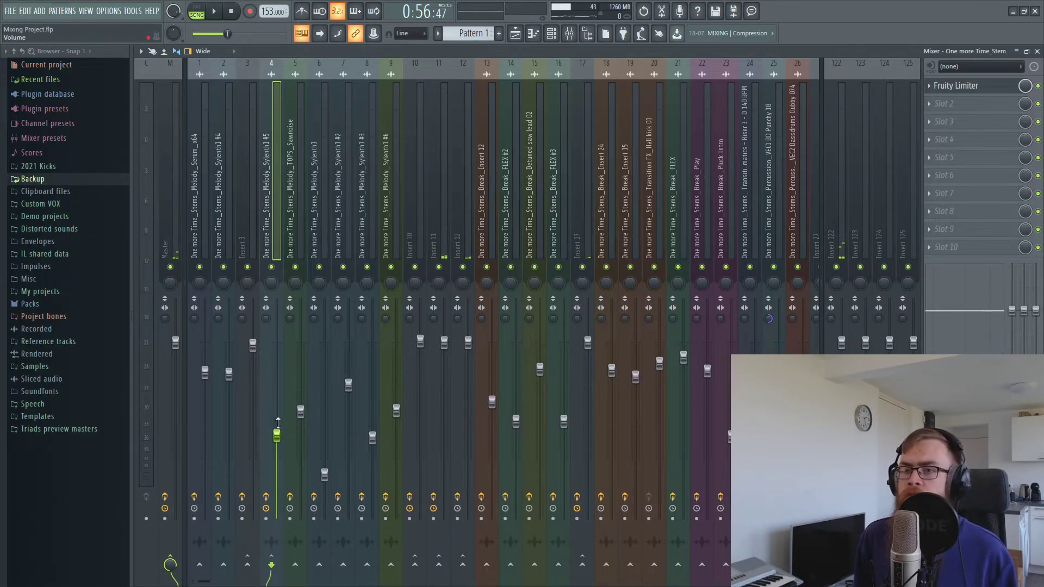
key(space)
scroll(277, 434, up, 3)
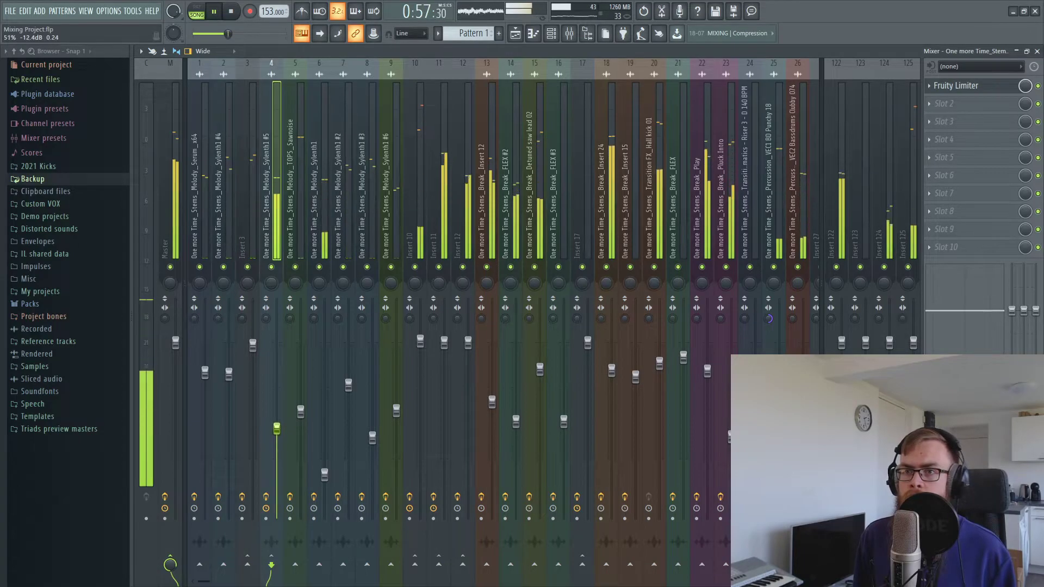
mouse_move(275, 429)
mouse_down()
mouse_move(275, 396)
mouse_move(276, 413)
mouse_up()
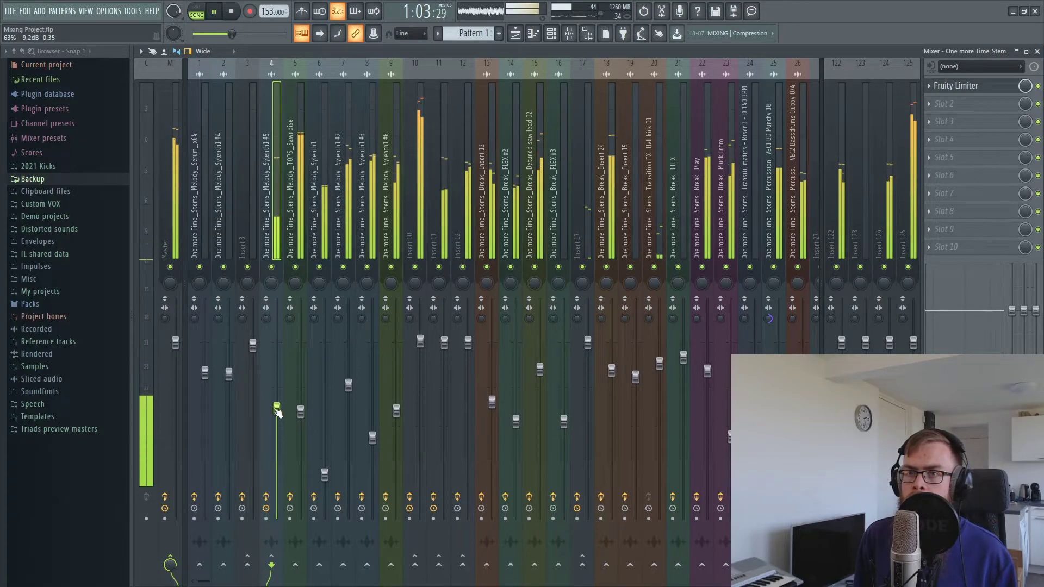
Adjust the compressor knee in insert 4's Fruity Limiter during playback and lower that insert's fader slightly
key(space)
click(967, 92)
key(space)
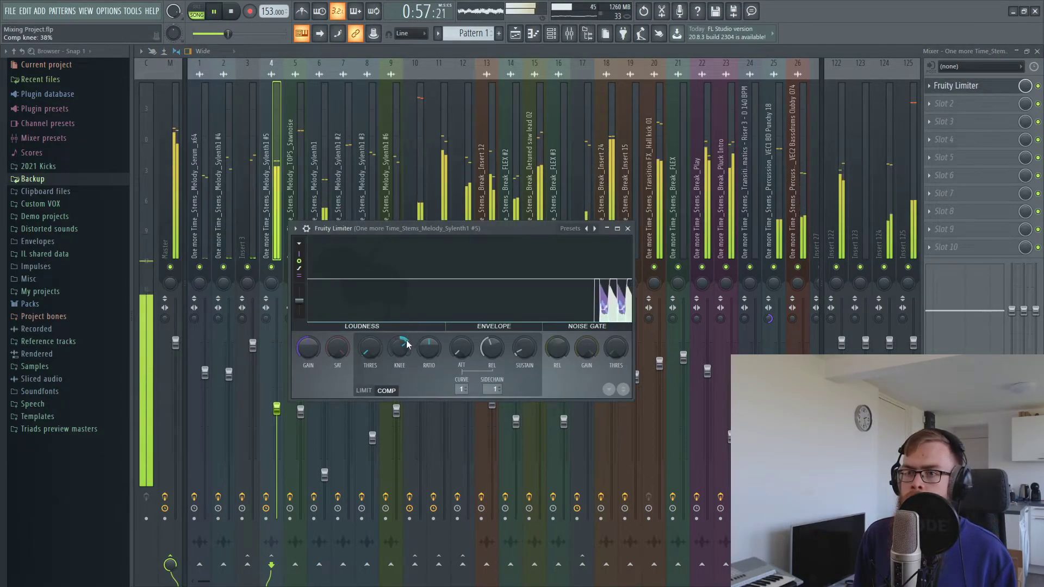
scroll(402, 350, down, 3)
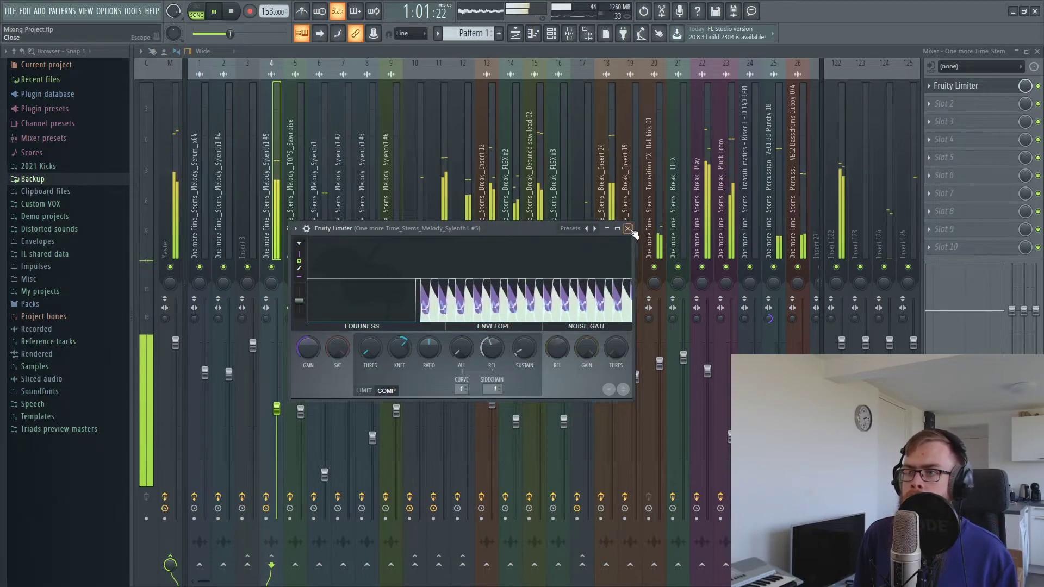
click(282, 417)
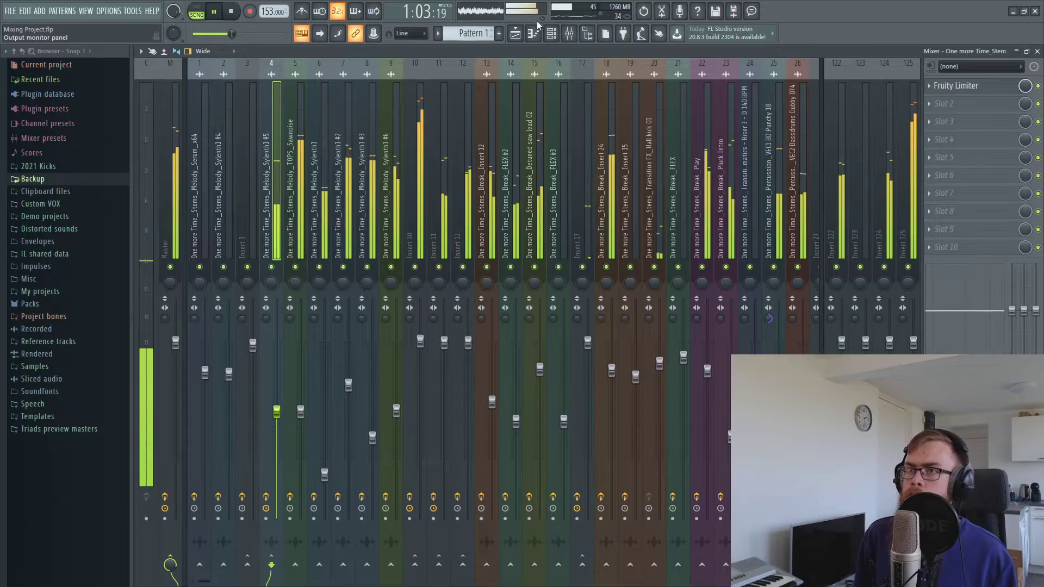
Stop playback and unmute the Percussion_Crash track in the playlist
key(F5)
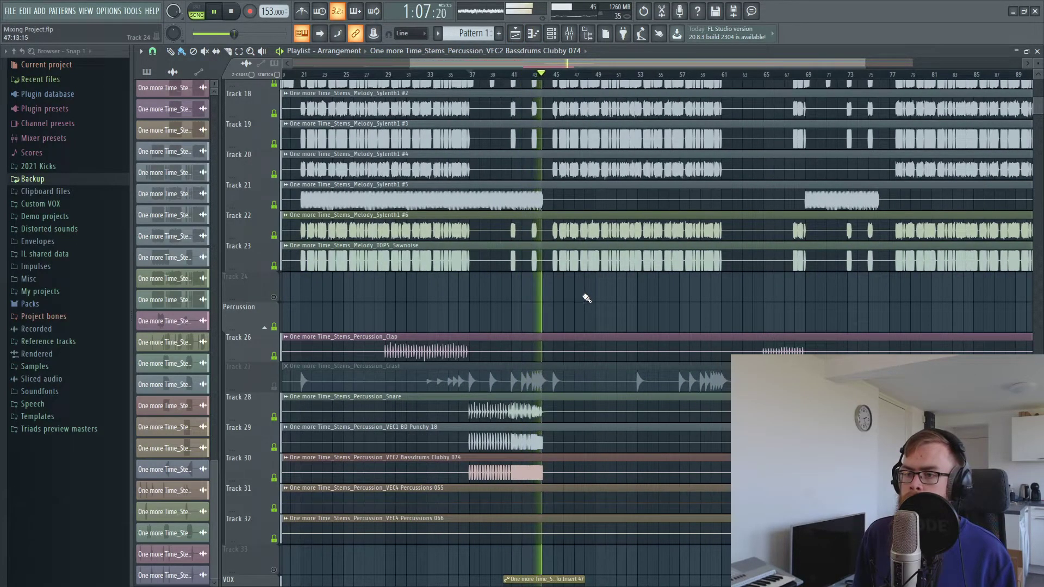
scroll(585, 295, down, 5)
key(space)
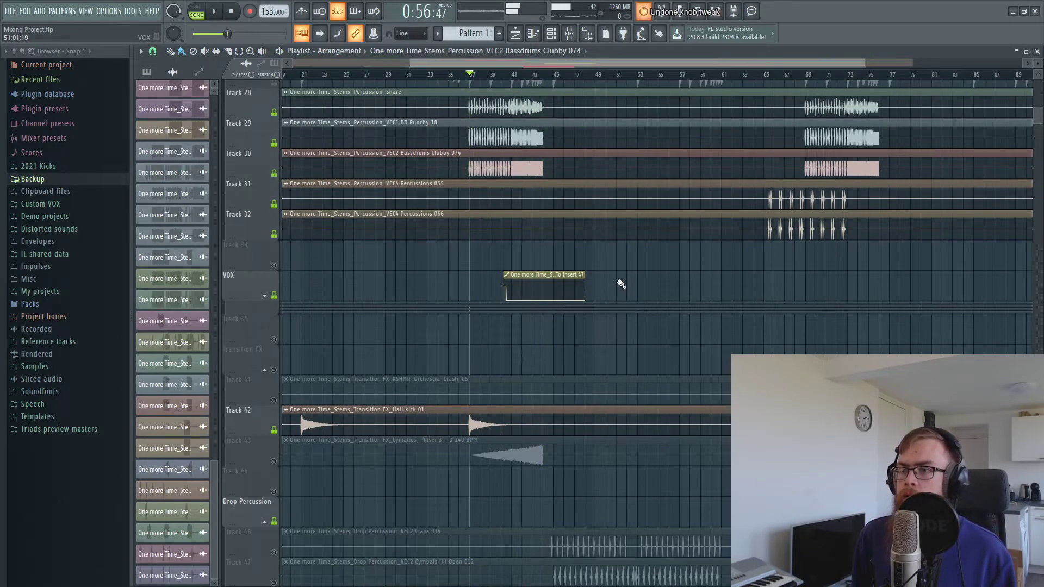
scroll(613, 285, up, 2)
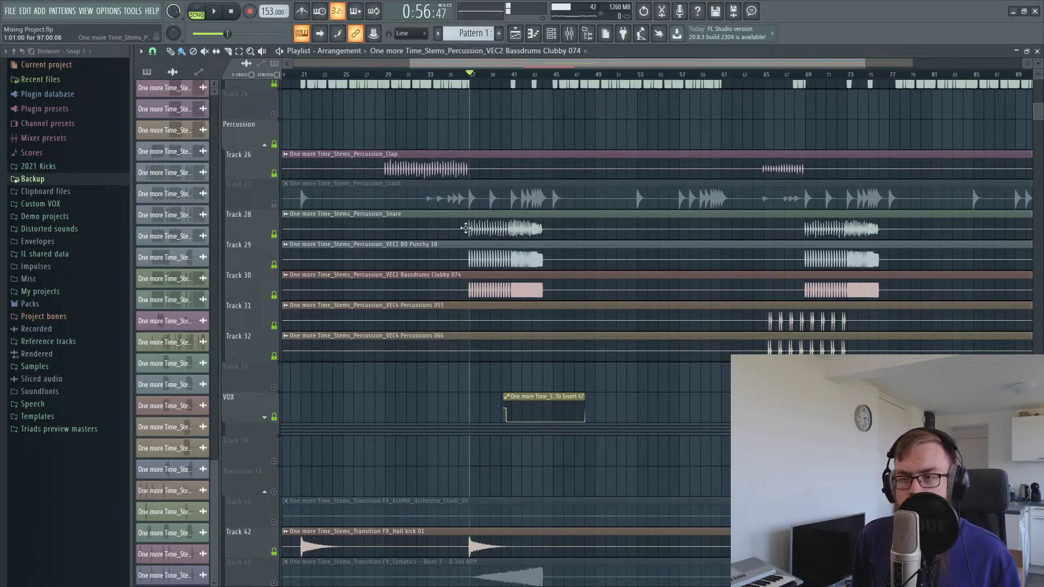
click(276, 204)
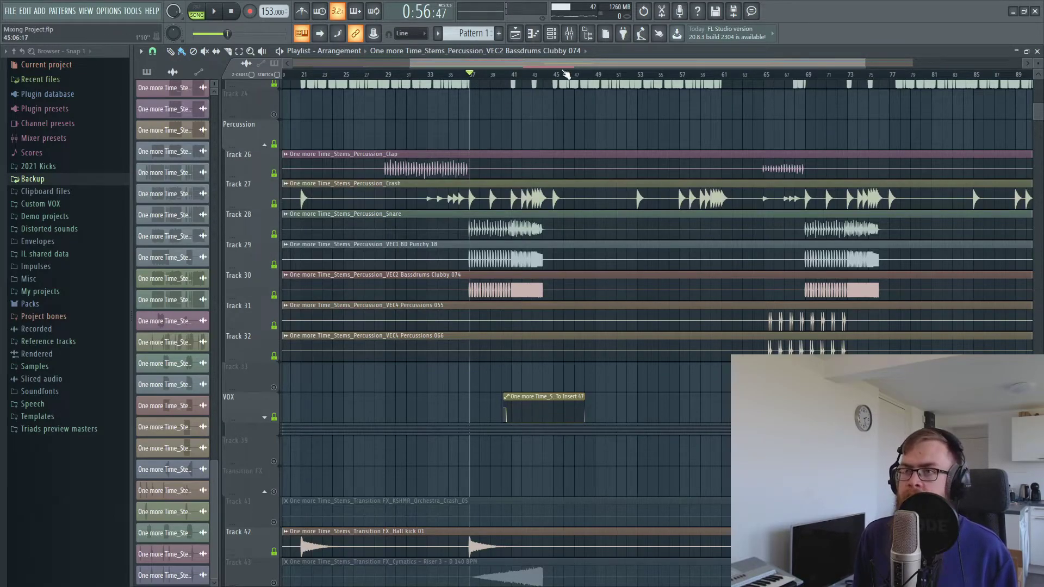
Open the Percussion_Crash insert's FabFilter Pro-Q 2 and listen to the soloed crash with its low cut
click(569, 33)
click(973, 89)
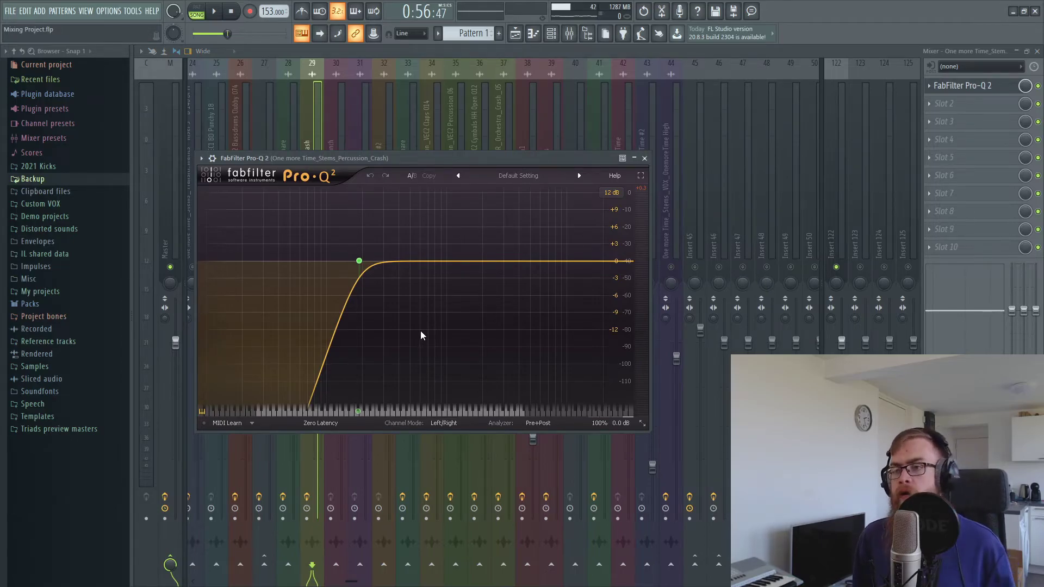
key(space)
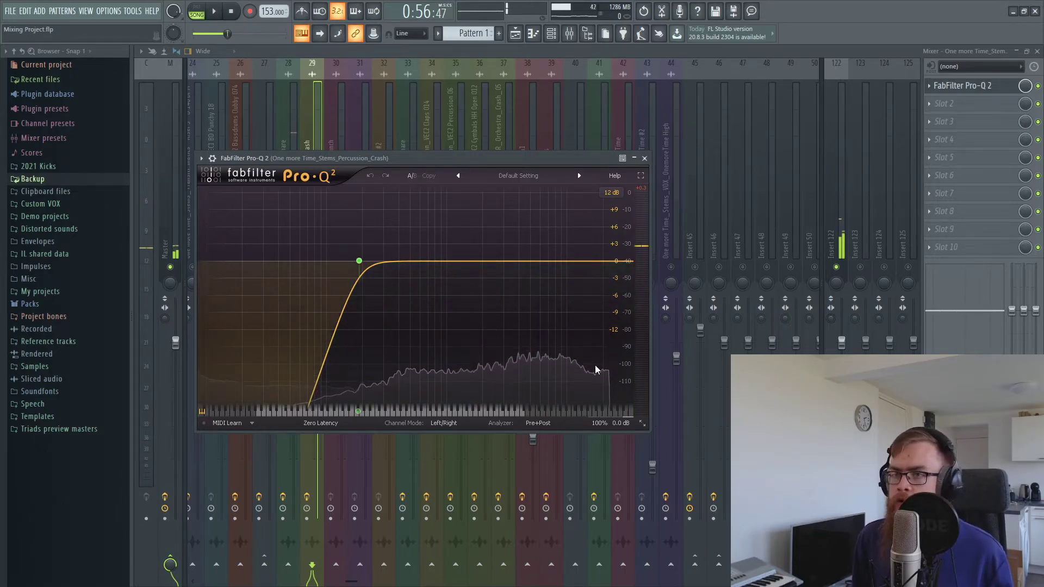
key(Escape)
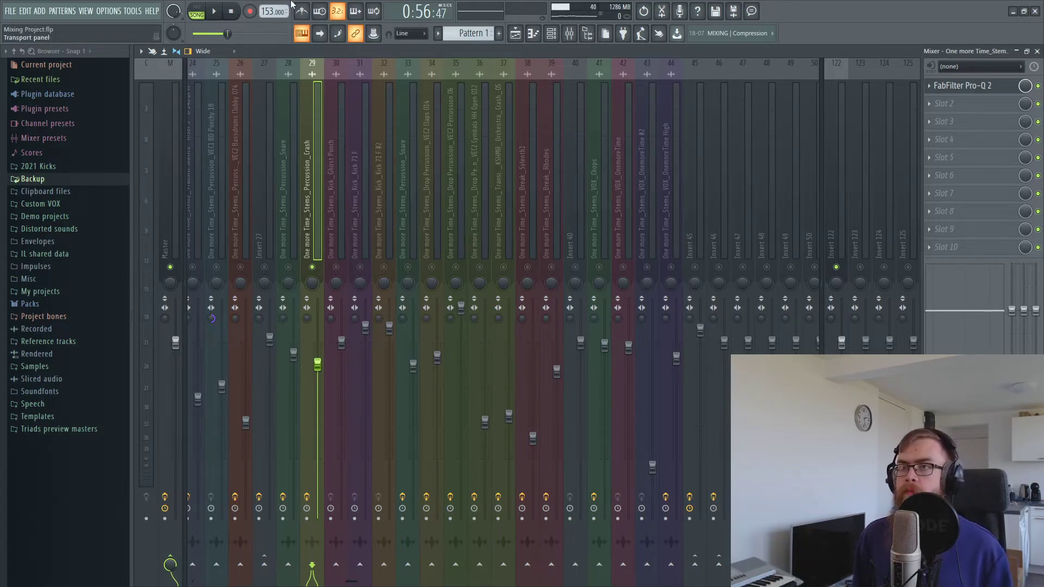
Reset the Percussion_Crash volume fader to its default and unsolo the mixer tracks
right_click(317, 363)
click(337, 479)
right_click(312, 267)
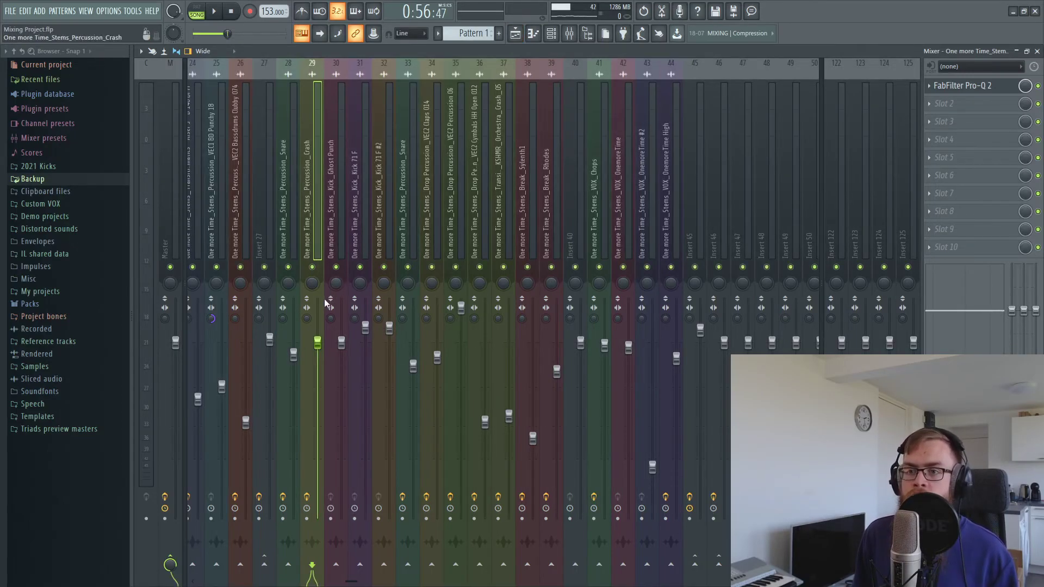
Play the build-up with the full mix and lower the Percussion_Crash fader until the crash blends in
key(space)
drag(317, 345, 317, 379)
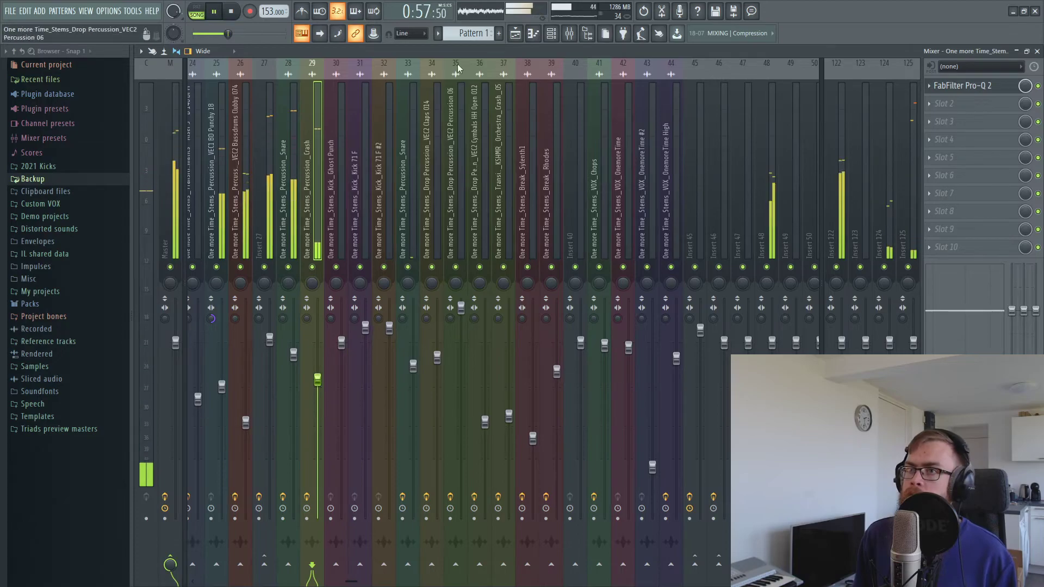
drag(318, 385, 317, 390)
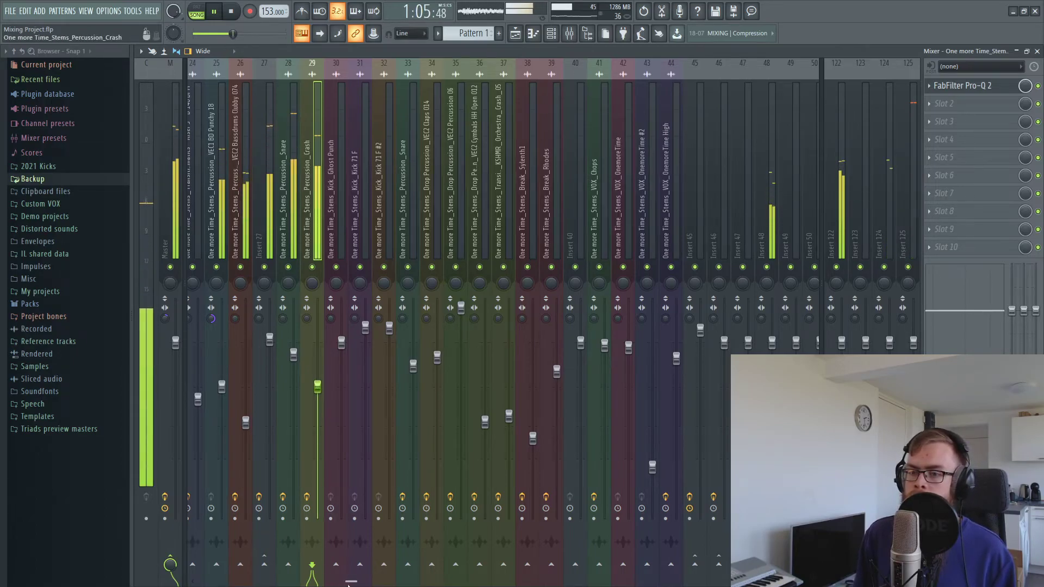
scroll(337, 580, left, 2)
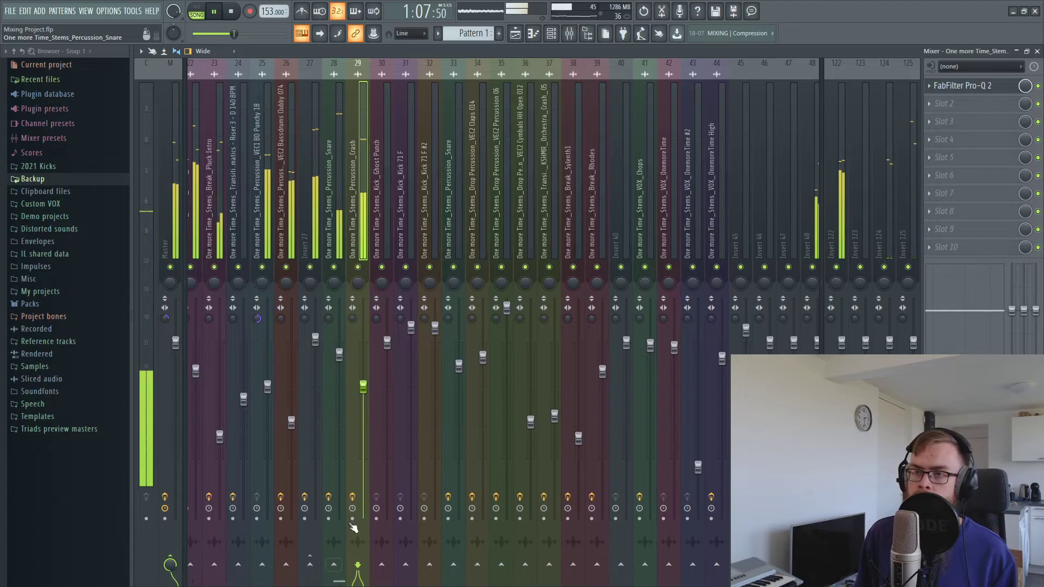
key(space)
Lower the Break_Insert 24 and Percussion_Crash faders slightly and raise the Percussion_Snare fader a little while the build-up plays
drag(338, 580, 261, 581)
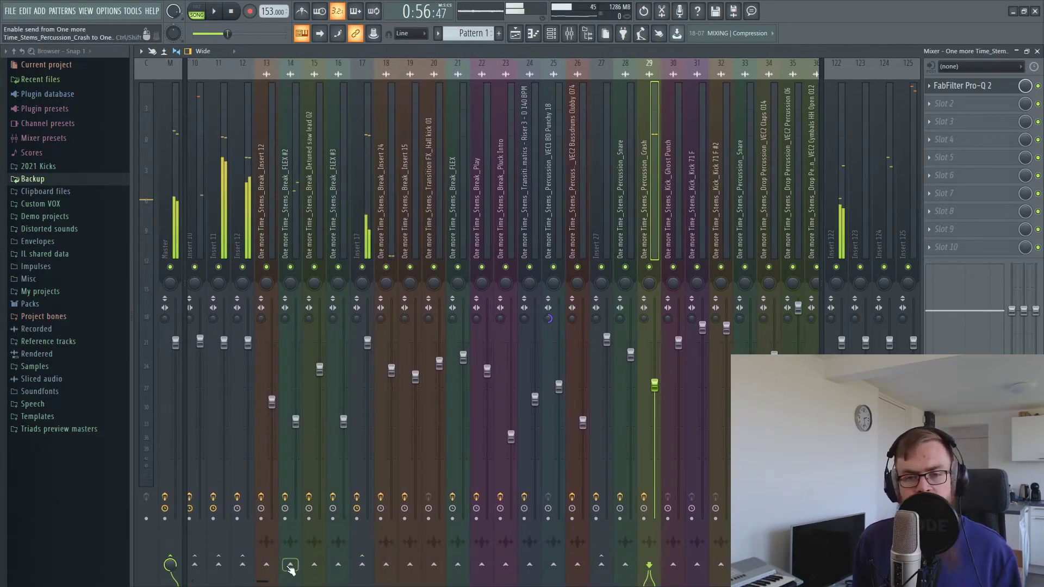
drag(391, 370, 391, 373)
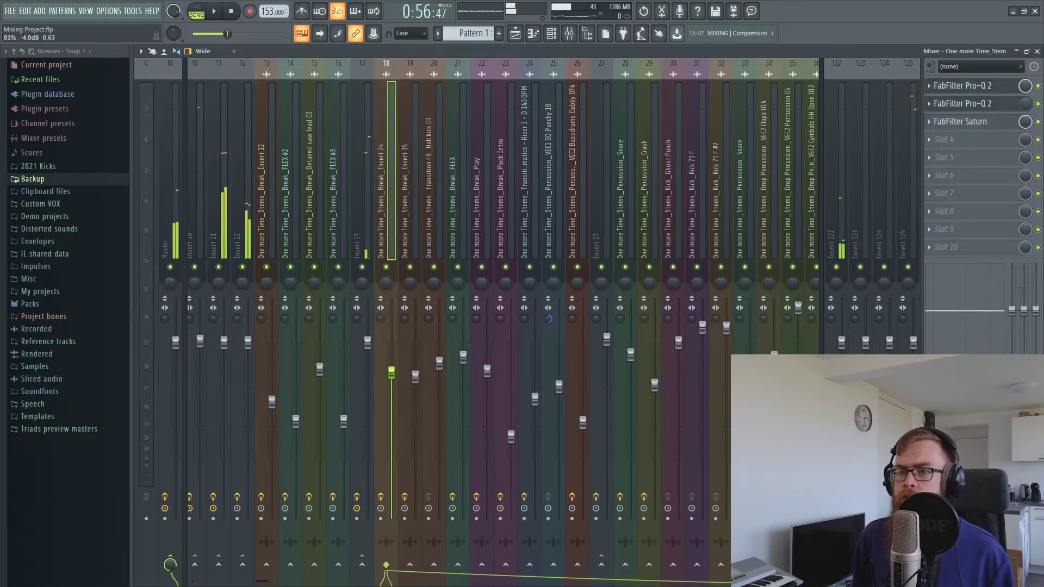
key(space)
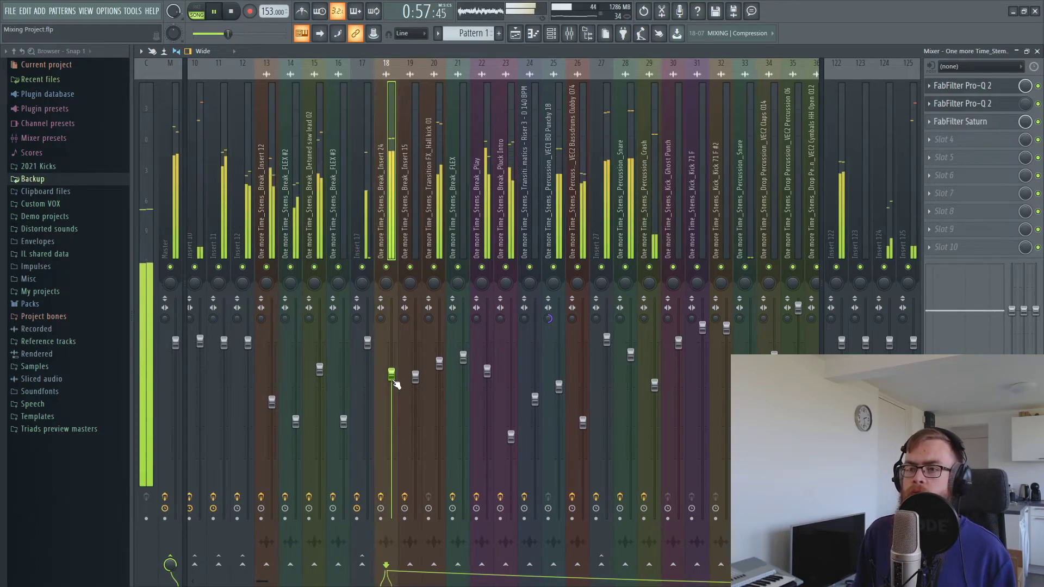
drag(396, 390, 395, 392)
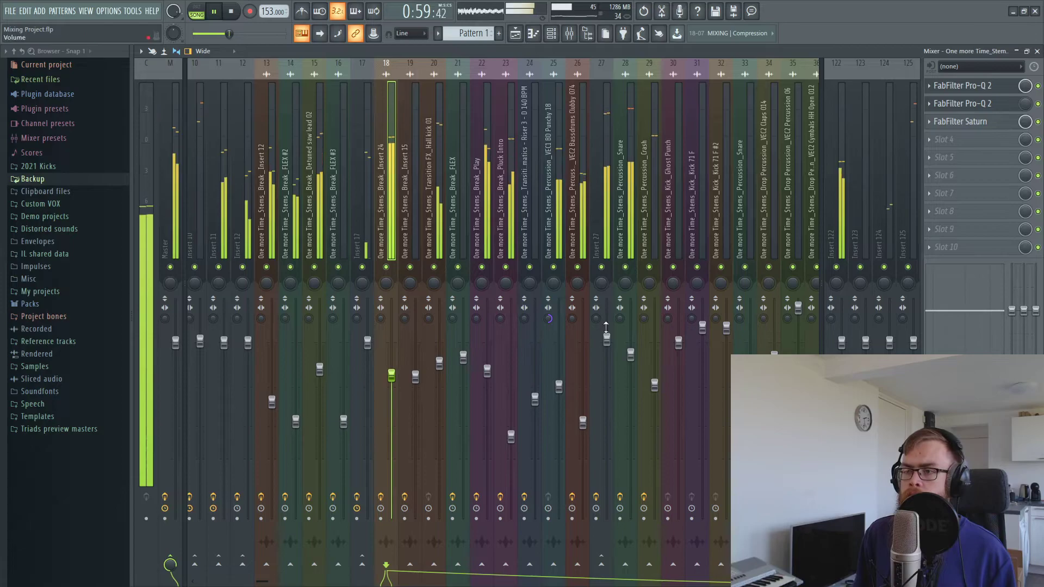
click(656, 400)
drag(630, 355, 630, 351)
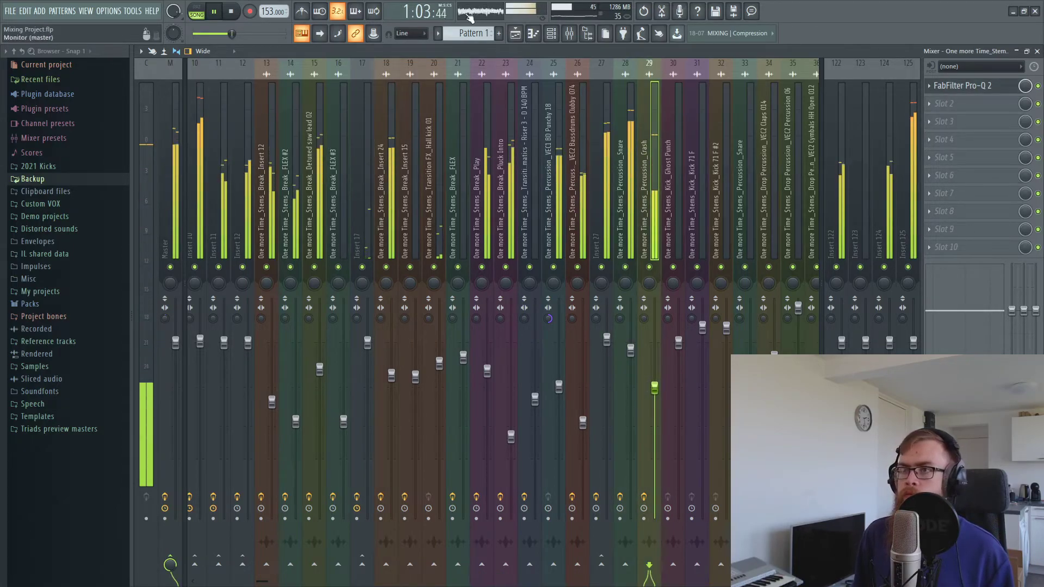
Unmute the Transition FX_Cymatics Riser 3 track in the playlist's Transition FX group
click(514, 33)
scroll(520, 76, down, 3)
scroll(589, 280, down, 8)
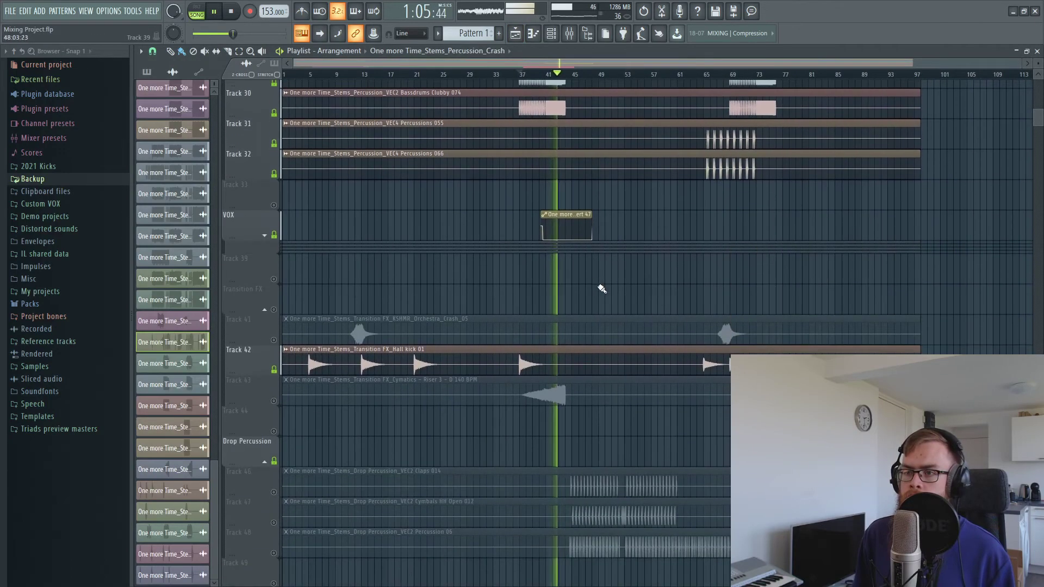
key(space)
click(276, 278)
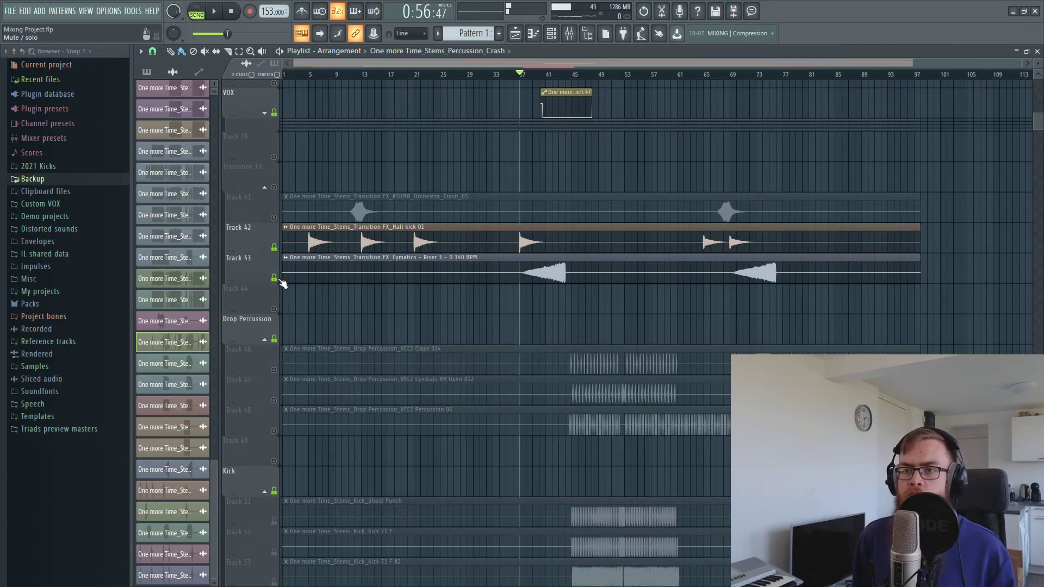
Find the mixer track that the Cymatics Riser 3 clip is routed to and solo it
double_click(457, 267)
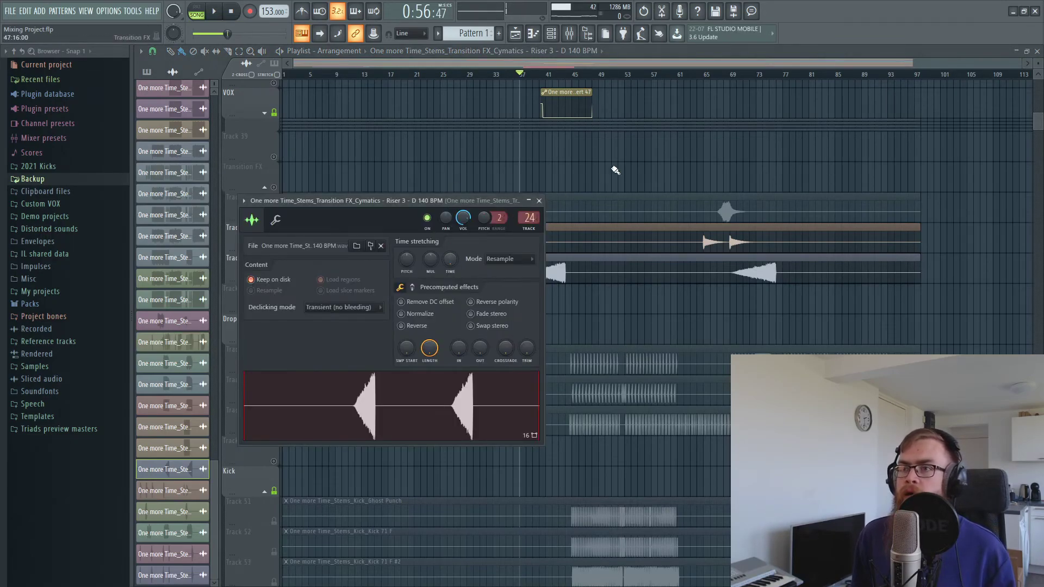
key(Escape)
click(523, 264)
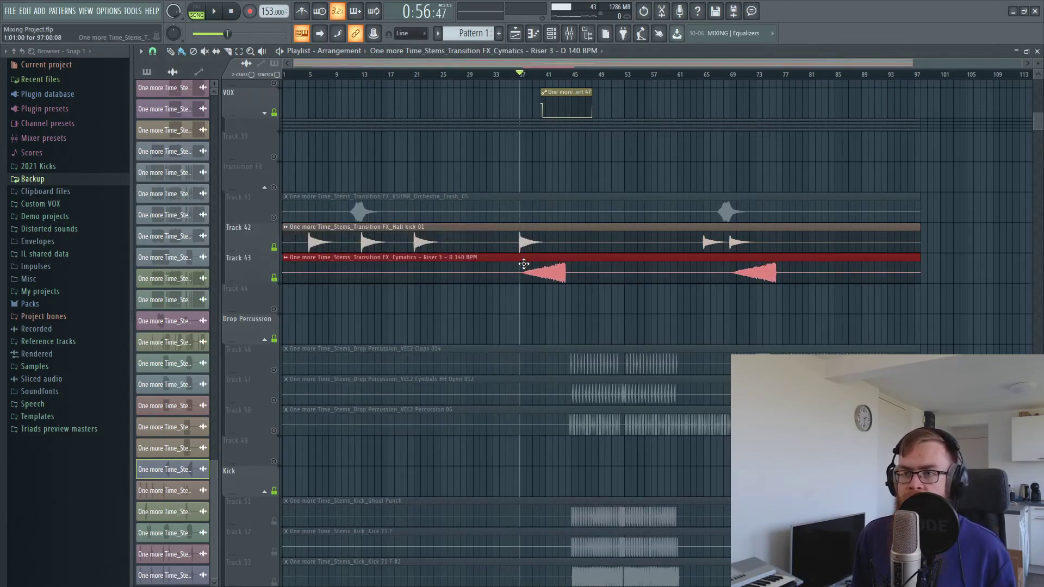
click(574, 36)
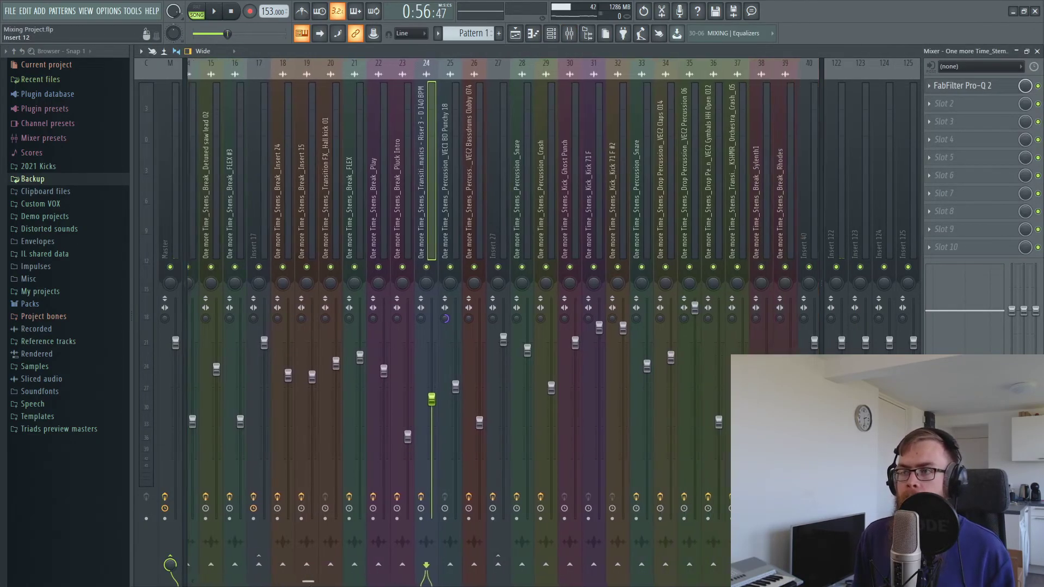
scroll(256, 380, right, 12)
key(space)
key(space)
right_click(236, 267)
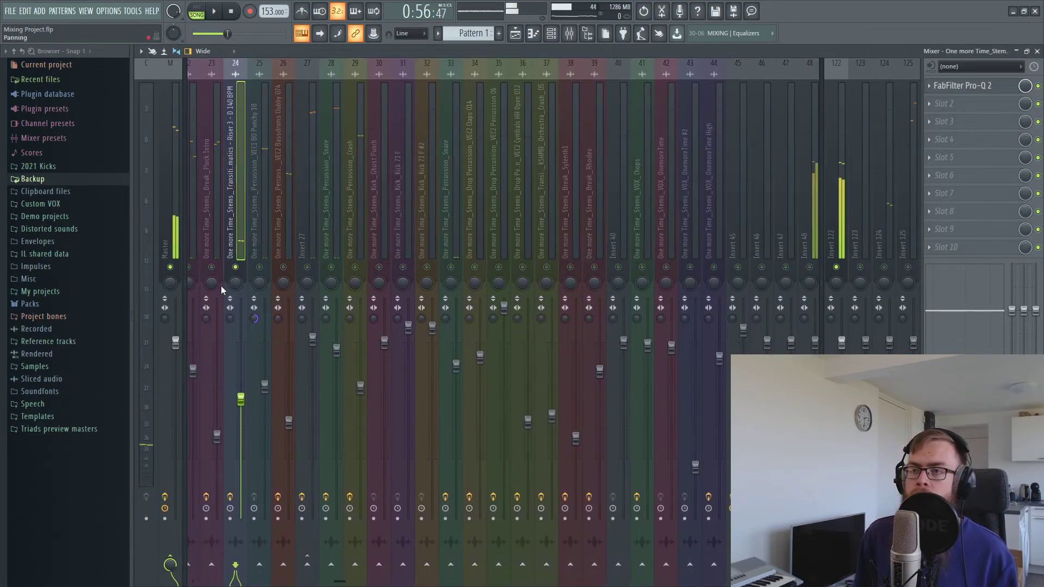
Fine-tune the low-cut frequency around 150 Hz in the riser track's FabFilter Pro-Q 2 while auditioning the soloed riser
click(952, 87)
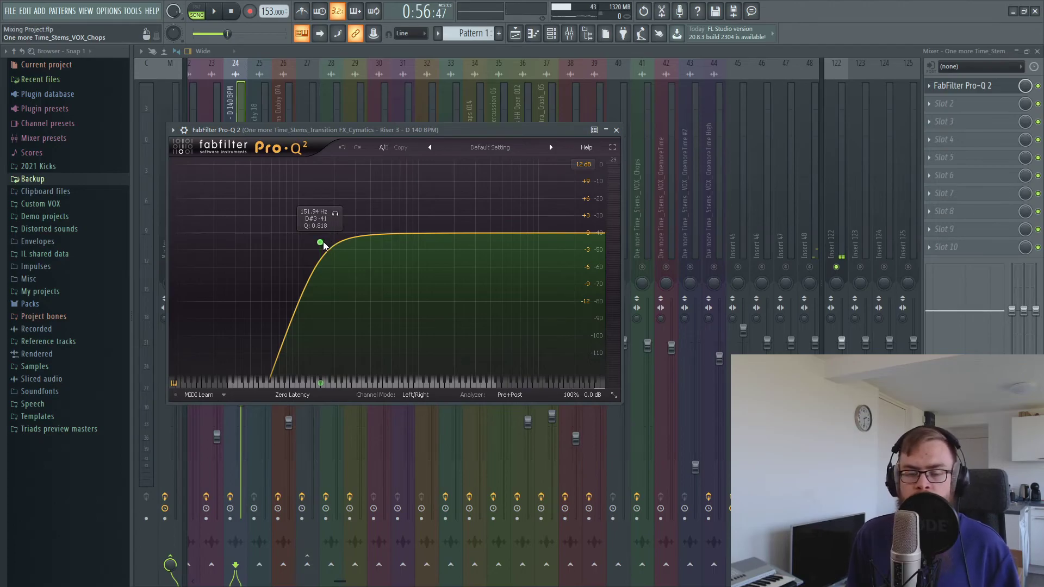
drag(319, 245, 323, 245)
drag(372, 129, 509, 159)
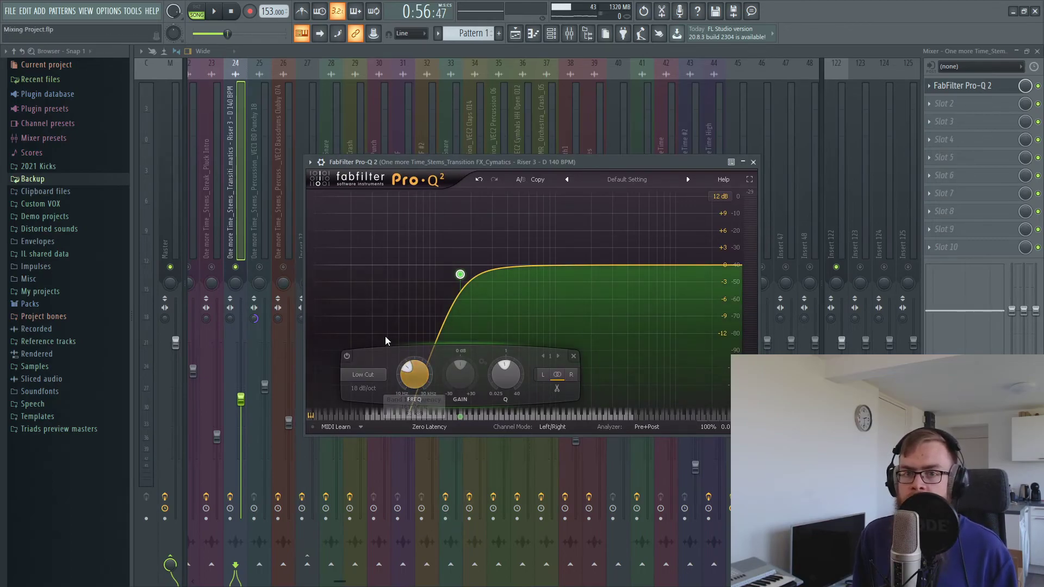
key(space)
drag(460, 276, 456, 274)
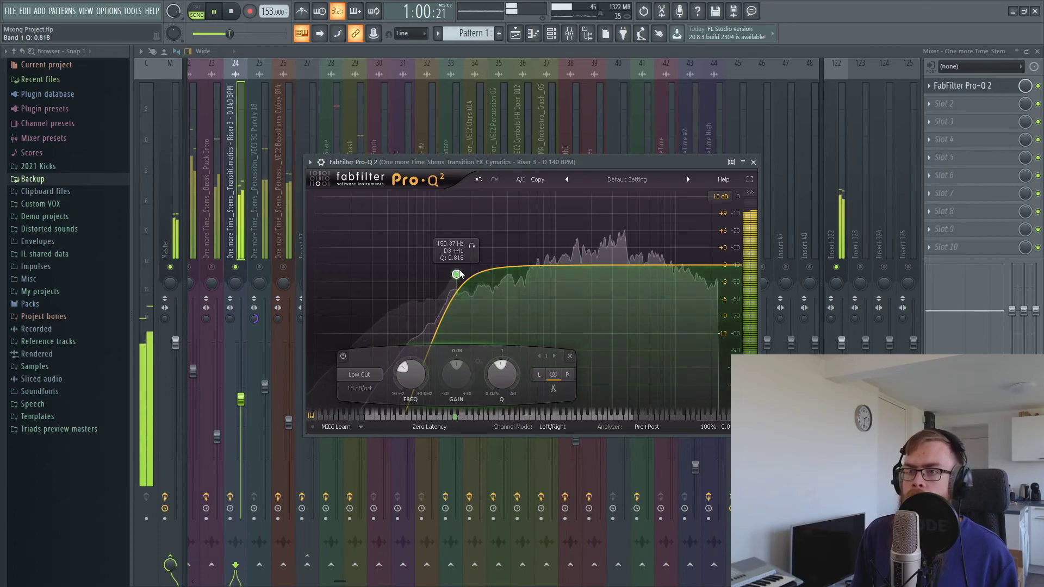
drag(456, 274, 462, 275)
click(754, 162)
key(space)
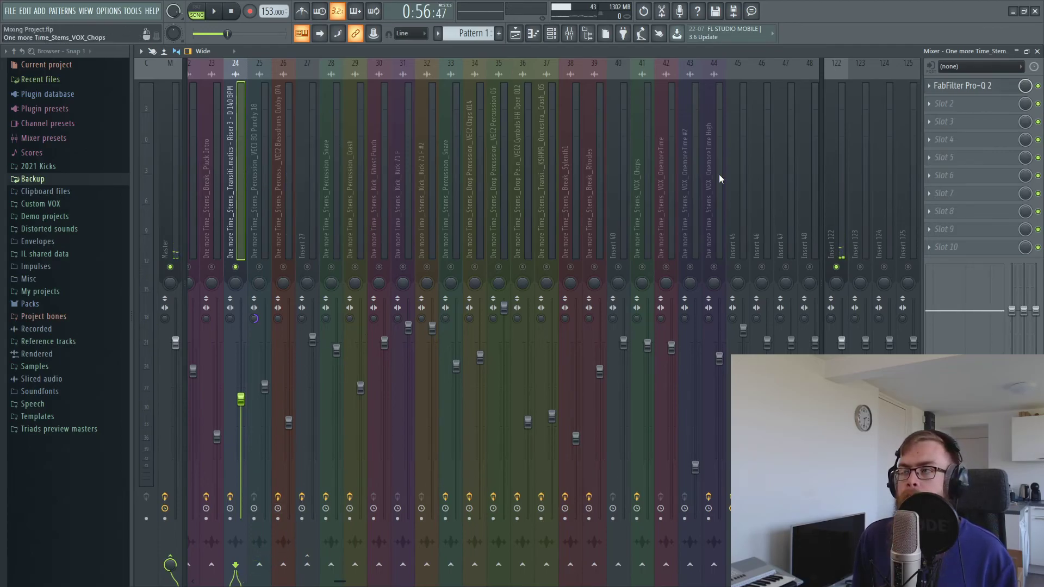
Reset the Cymatics Riser 3 mixer fader to its default level and unsolo the mixer tracks
key(F5)
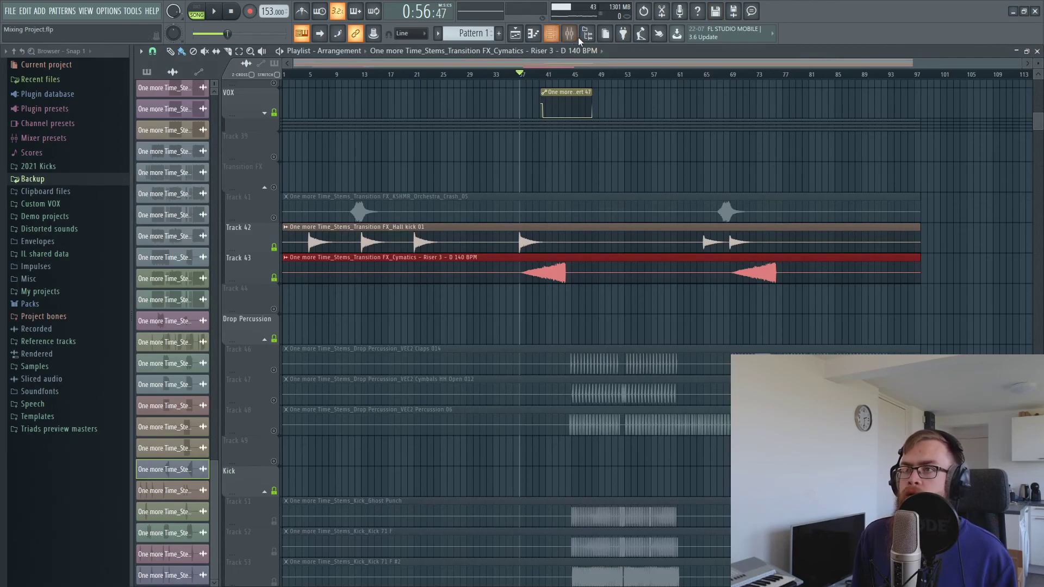
click(570, 34)
right_click(242, 400)
click(257, 403)
Play the build-up with the full mix, lower the riser fader to about -6.3 dB, and return to the playlist
key(space)
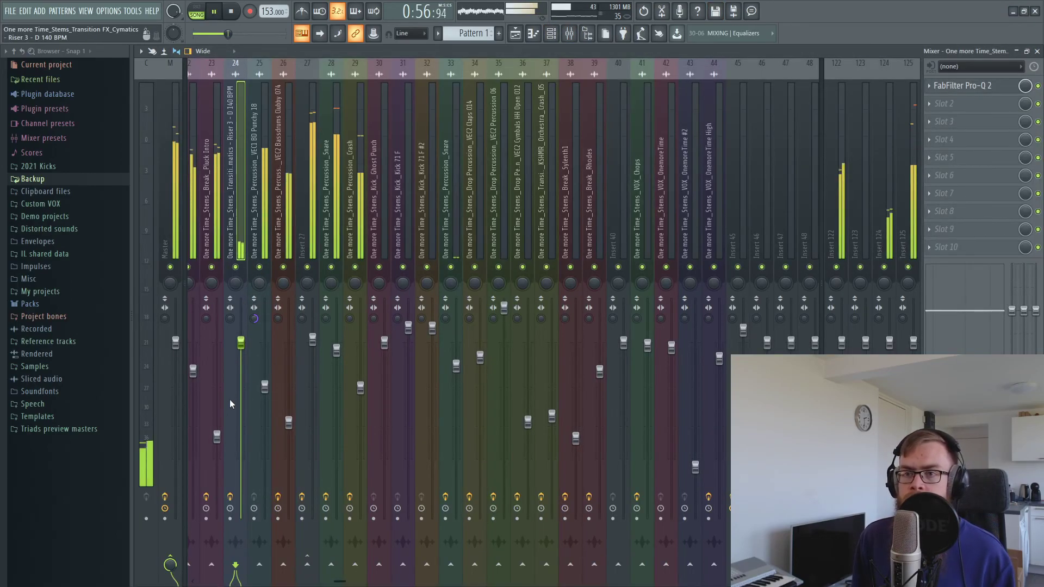
drag(241, 345, 245, 389)
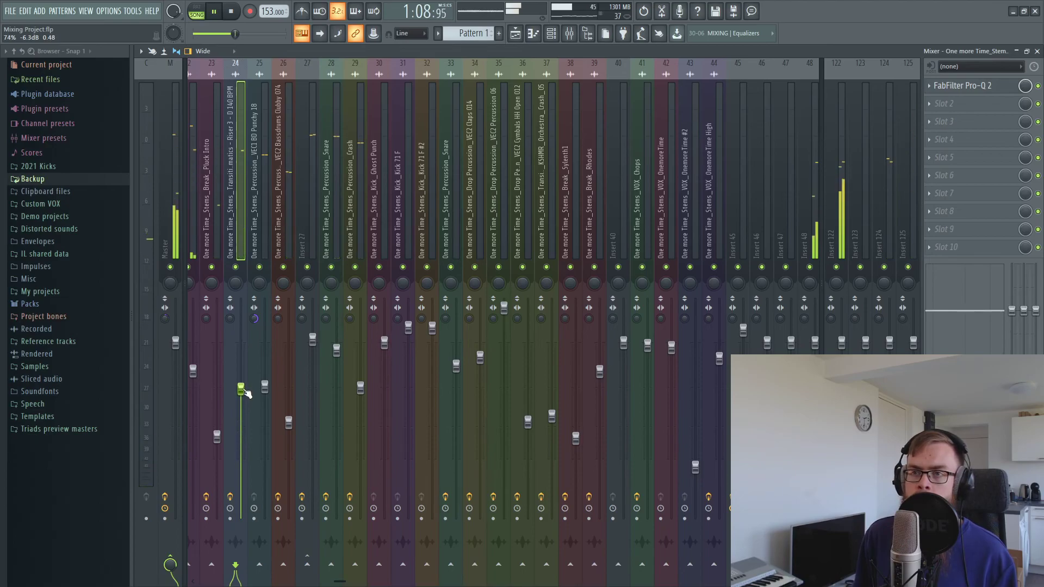
key(space)
key(F5)
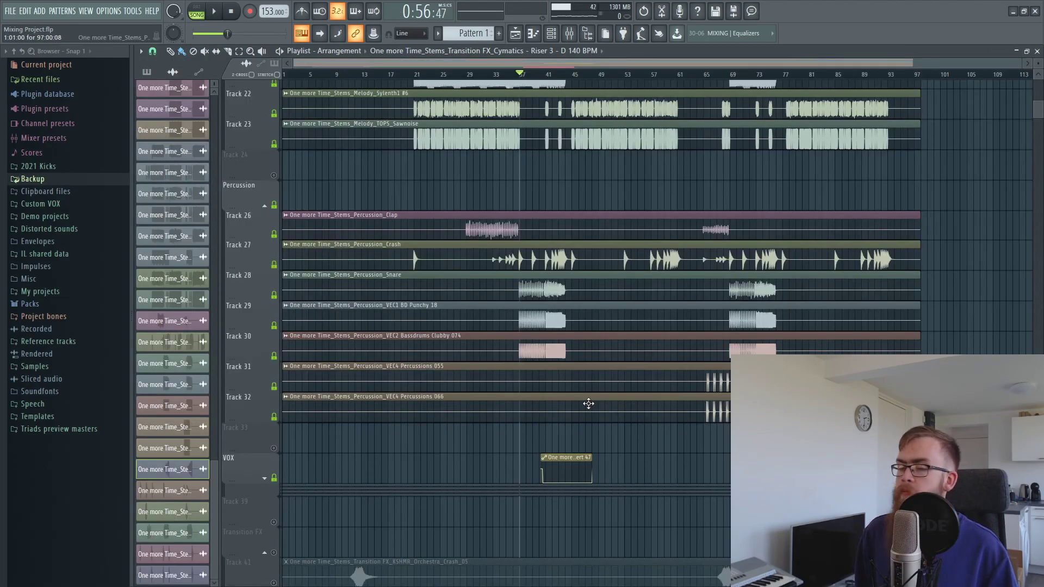